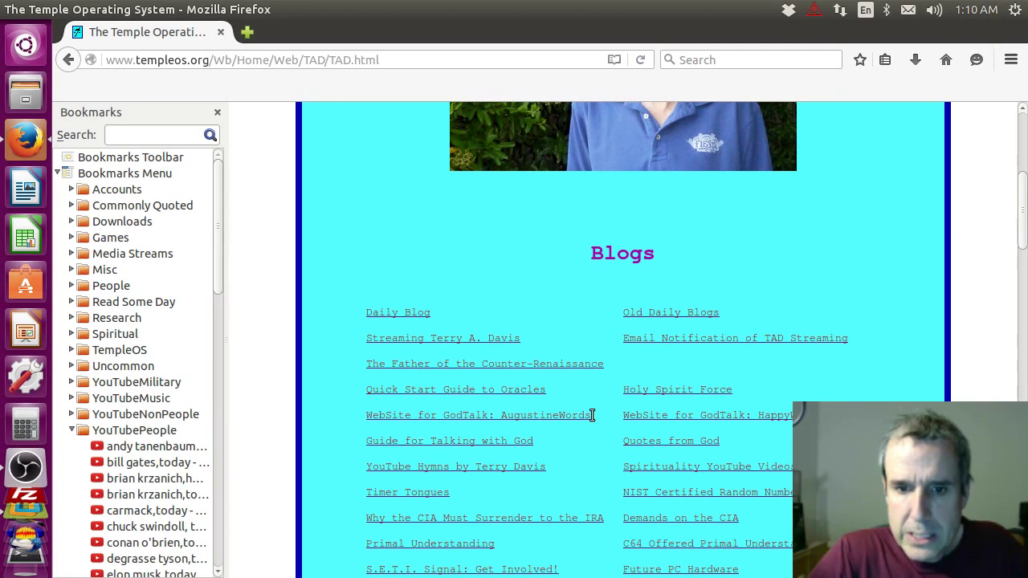
Reload the TAD.html page, close the browser and run the VM Out script from the desktop
{"action": "left_click", "coordinate": [645, 56]}
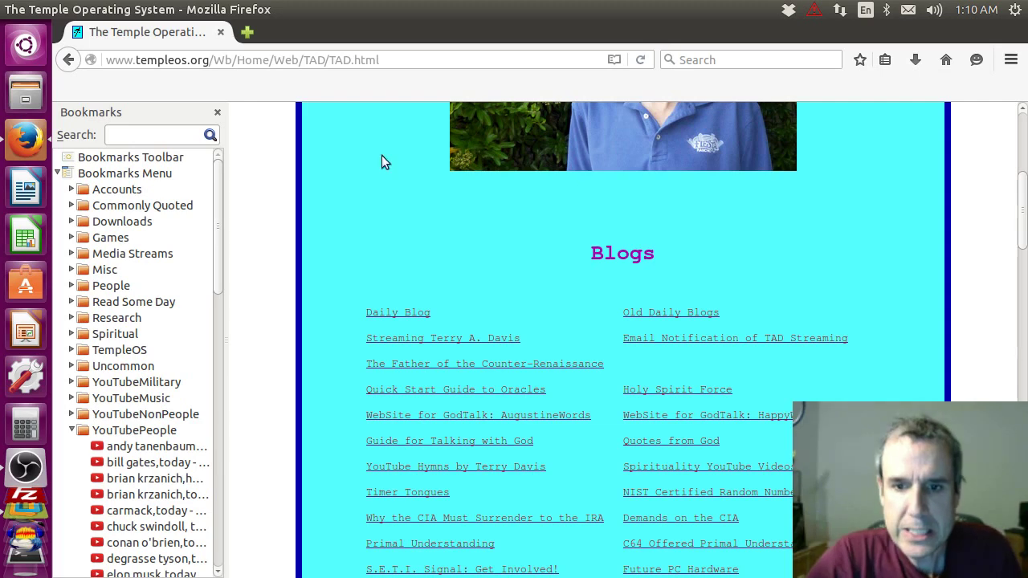
{"action": "left_click", "coordinate": [220, 32]}
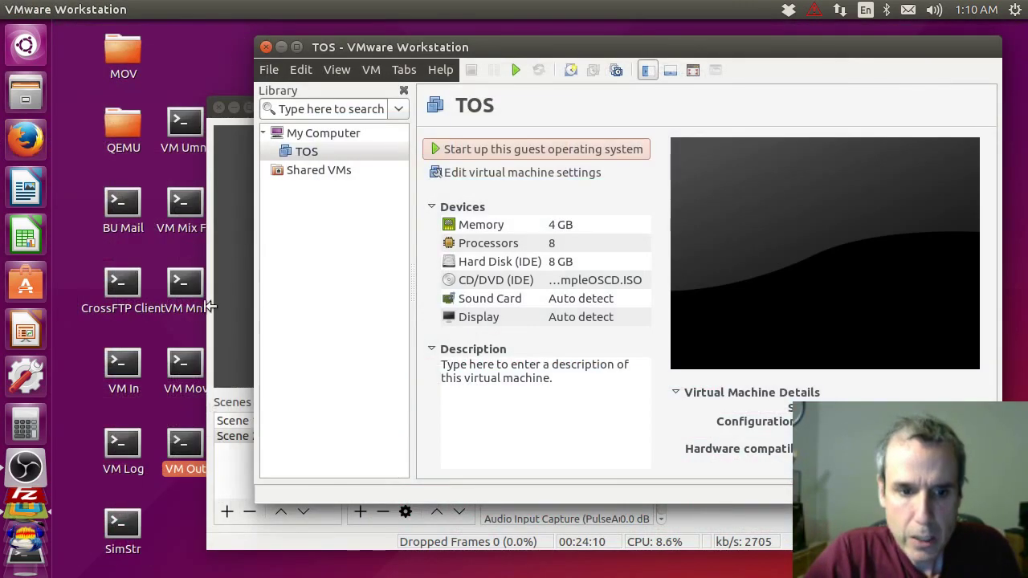
{"action": "double_click", "coordinate": [181, 448]}
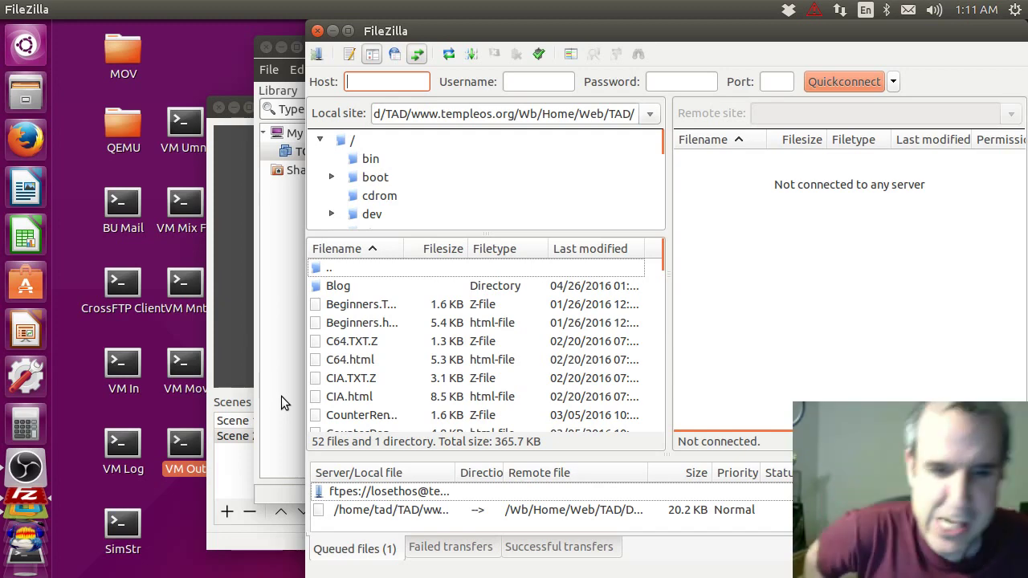
Switch to FileZilla, select TAD.html in the local folder and connect to the saved New site server, accepting its certificate
{"action": "scroll", "coordinate": [385, 353], "scroll_direction": "down", "scroll_amount": 2}
{"action": "scroll", "coordinate": [389, 350], "scroll_direction": "down", "scroll_amount": 10}
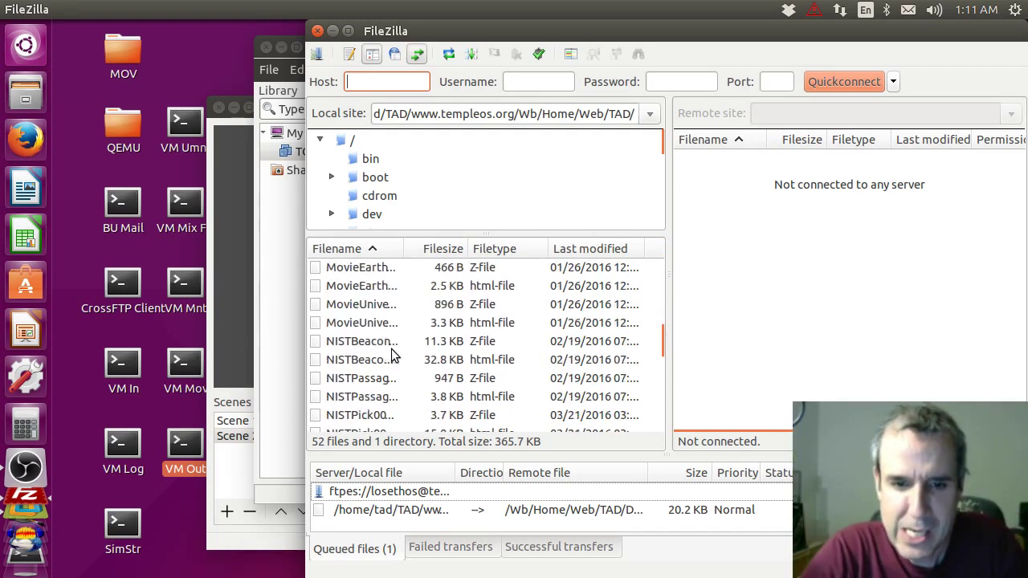
{"action": "scroll", "coordinate": [392, 347], "scroll_direction": "down", "scroll_amount": 1}
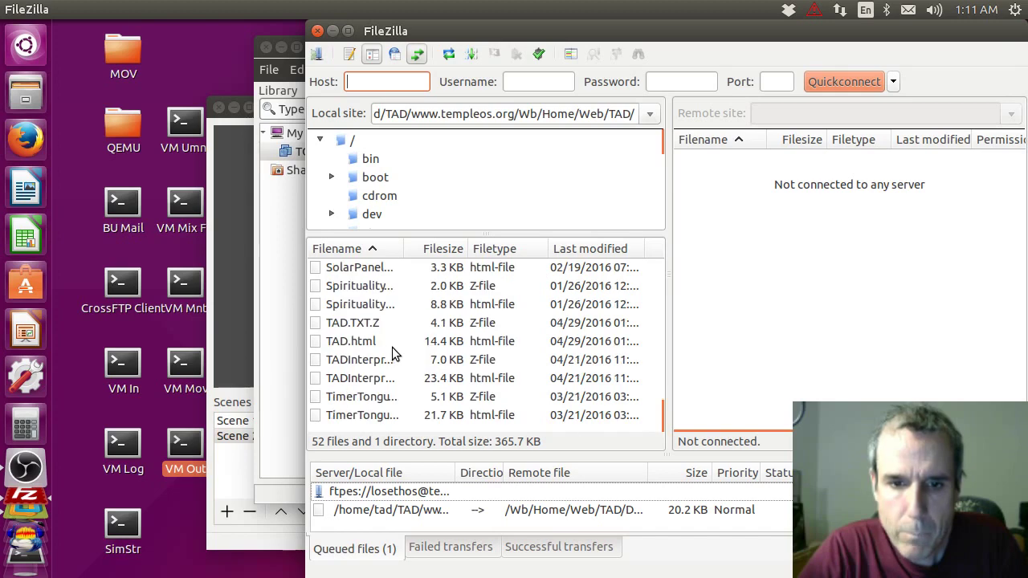
{"action": "left_click", "coordinate": [359, 342]}
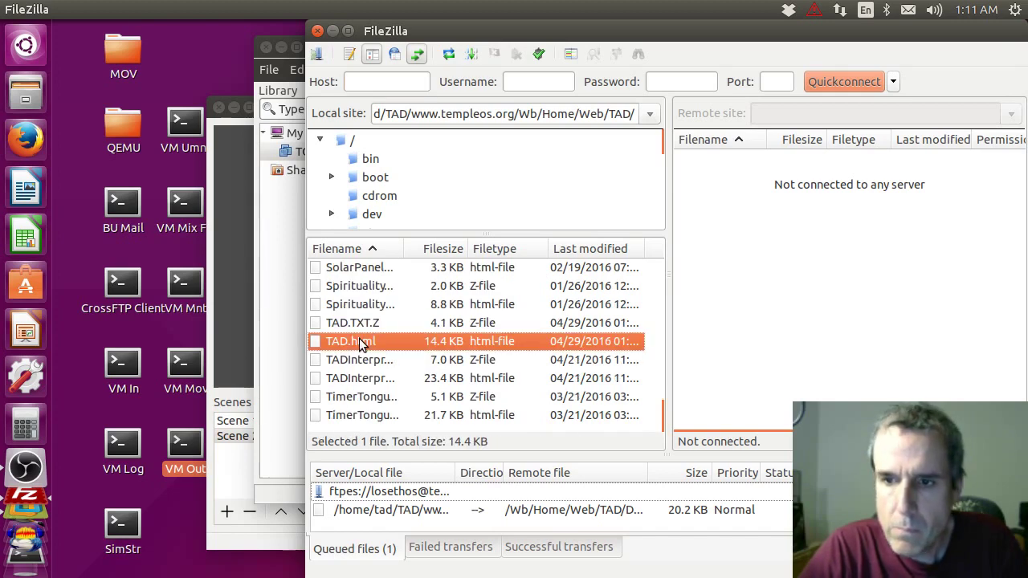
{"action": "left_click", "coordinate": [323, 56]}
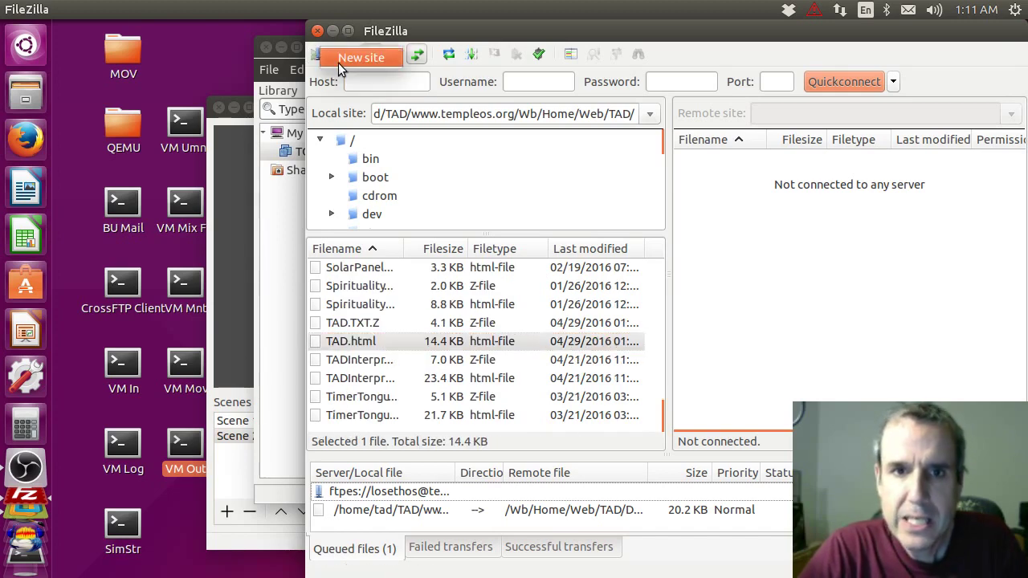
{"action": "left_click", "coordinate": [338, 63]}
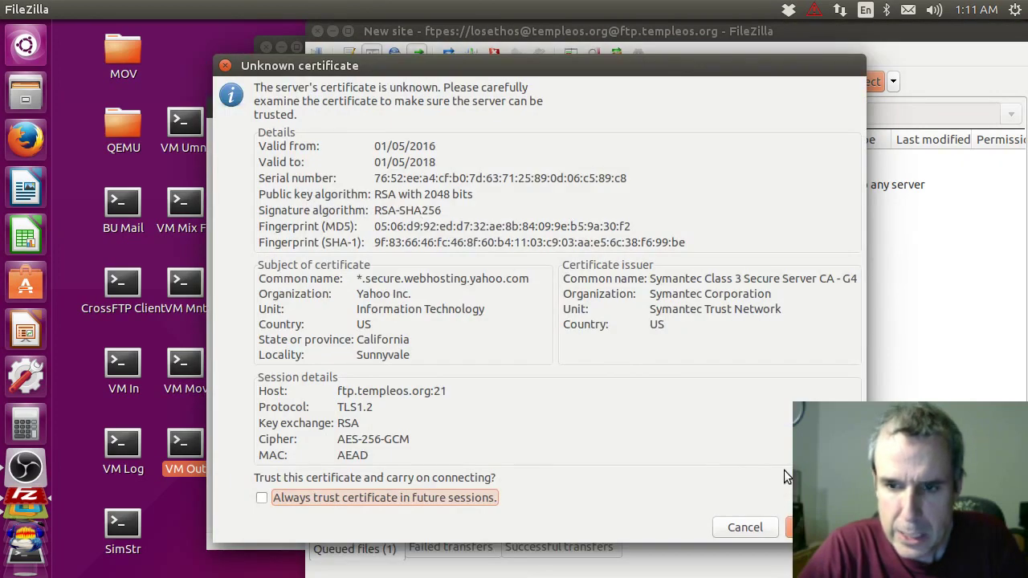
{"action": "key", "text": "Escape"}
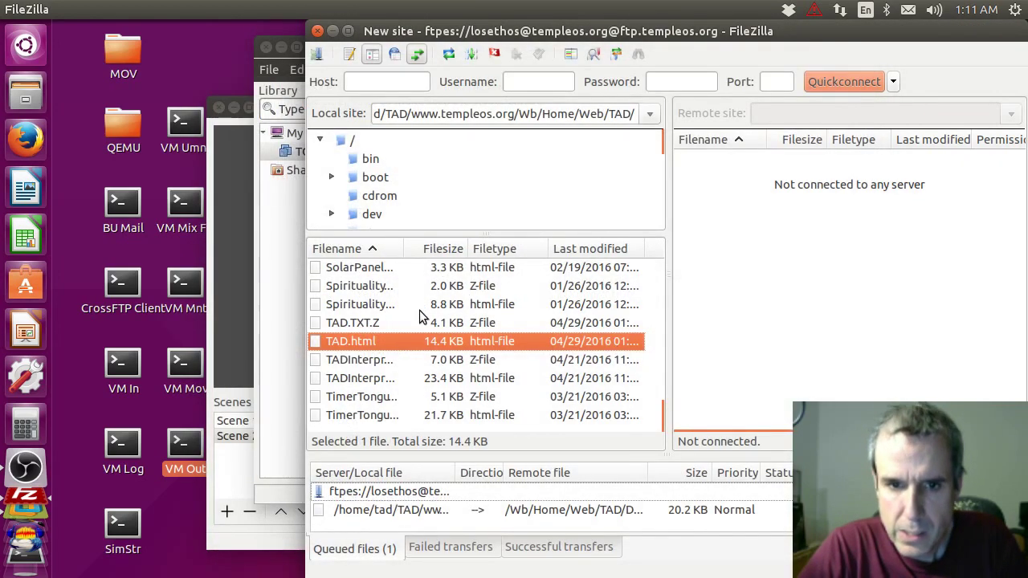
Upload TAD.html and TAD.TXT.Z to /Wb/Home/Web/TAD, overwriting the existing server copies, and close FileZilla
{"action": "double_click", "coordinate": [394, 339]}
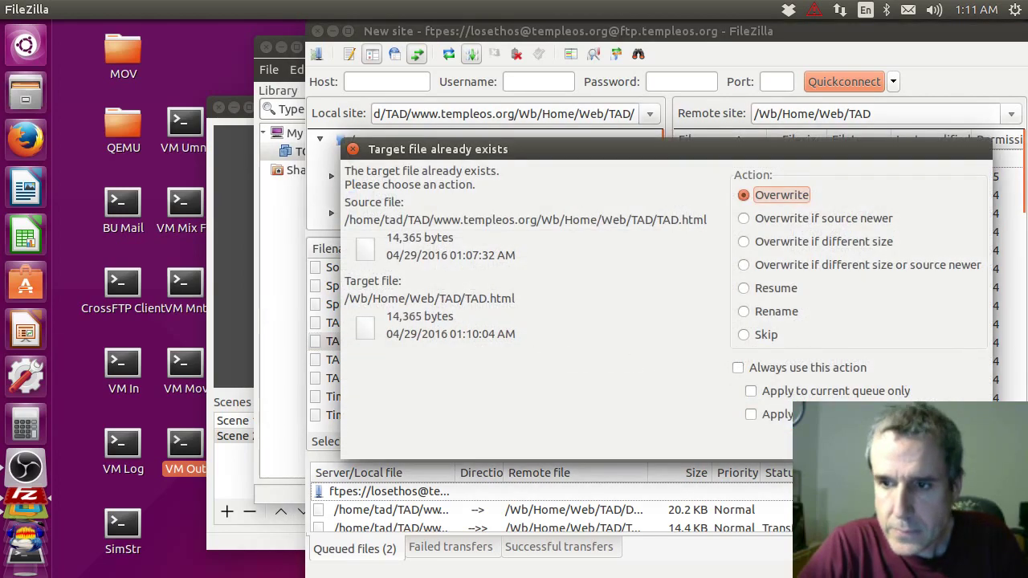
{"action": "key", "text": "Return"}
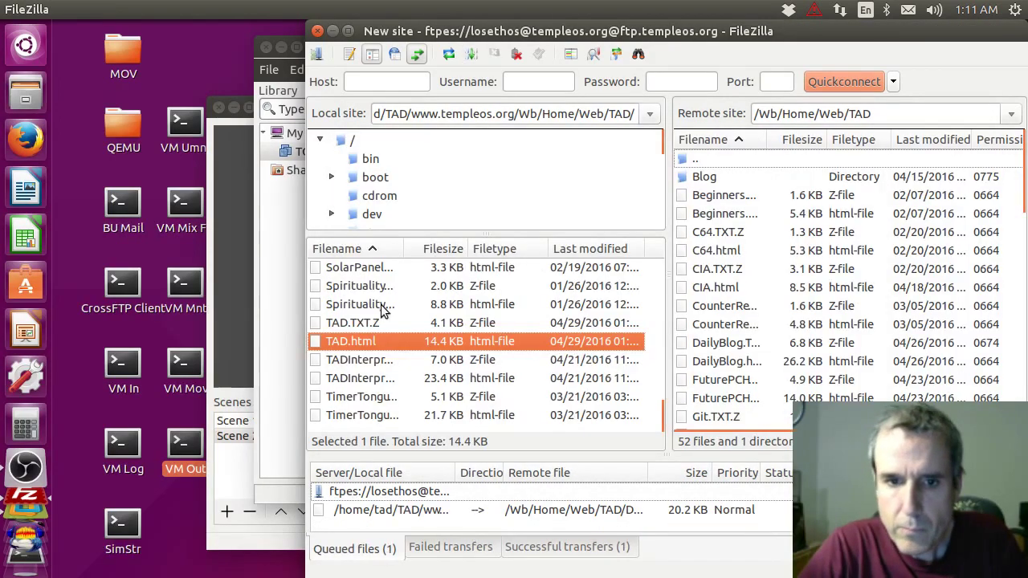
{"action": "left_click", "coordinate": [375, 321]}
{"action": "double_click", "coordinate": [375, 322]}
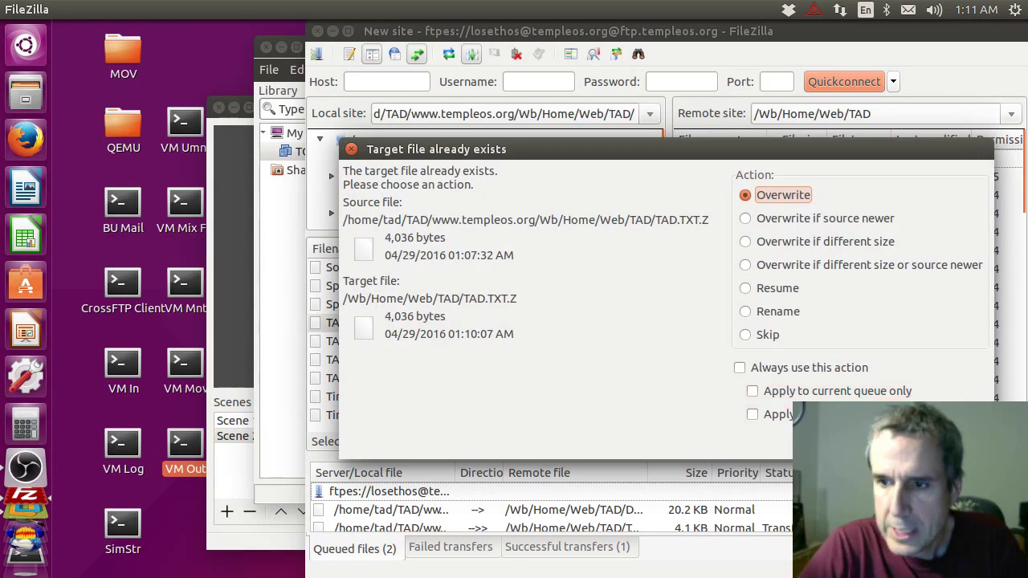
{"action": "key", "text": "Return"}
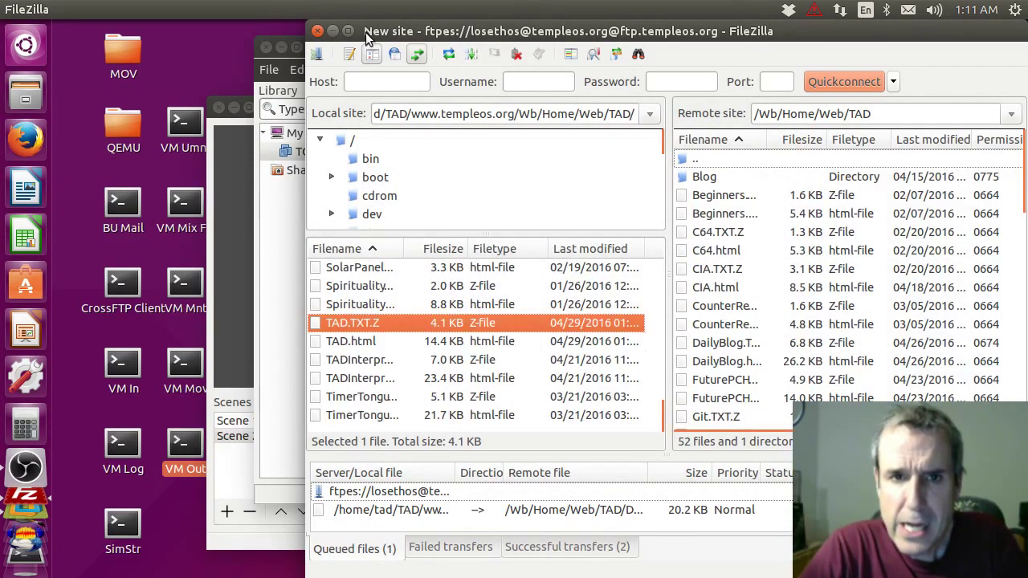
{"action": "left_click", "coordinate": [318, 30]}
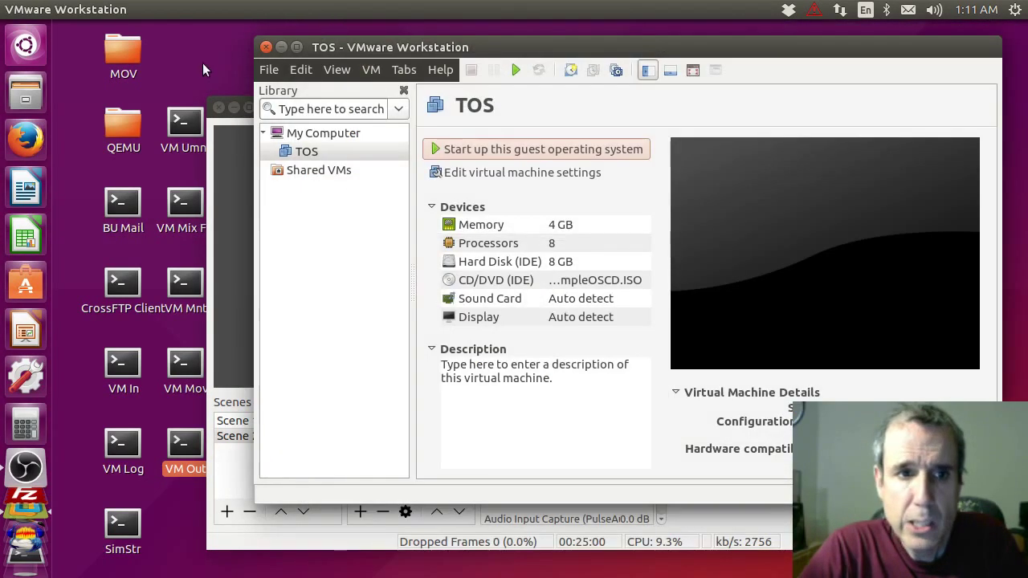
Switch to Firefox, open the About Terry Davis page on templeos.org and reload it at the Blogs section
{"action": "left_click", "coordinate": [27, 140]}
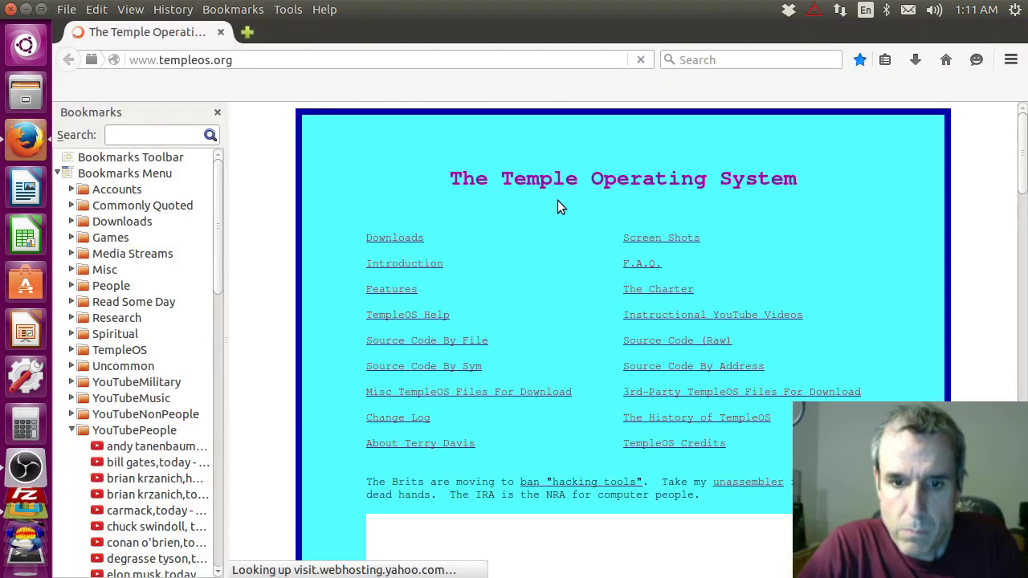
{"action": "left_click", "coordinate": [469, 446]}
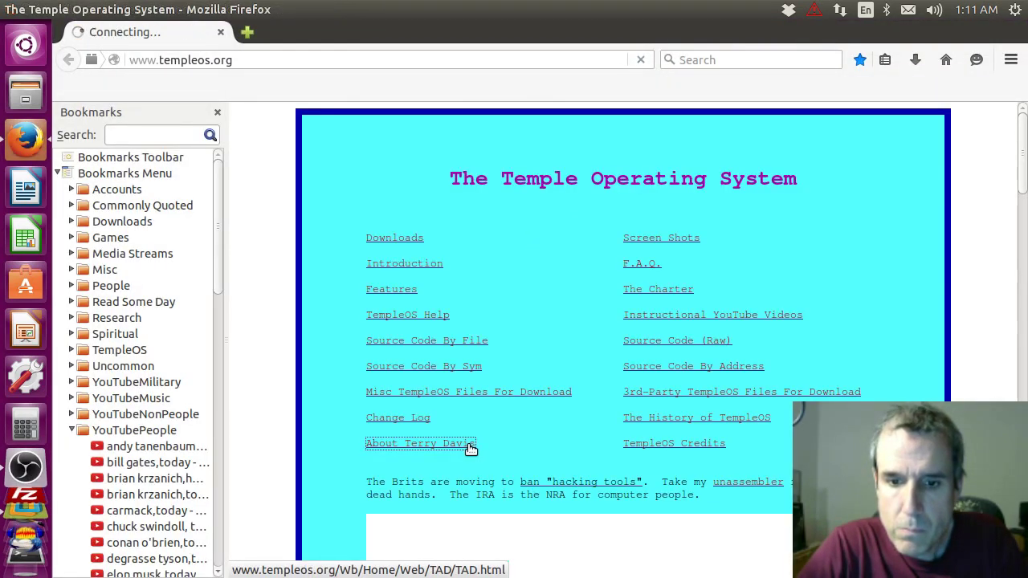
{"action": "scroll", "coordinate": [523, 337], "scroll_direction": "down", "scroll_amount": 5}
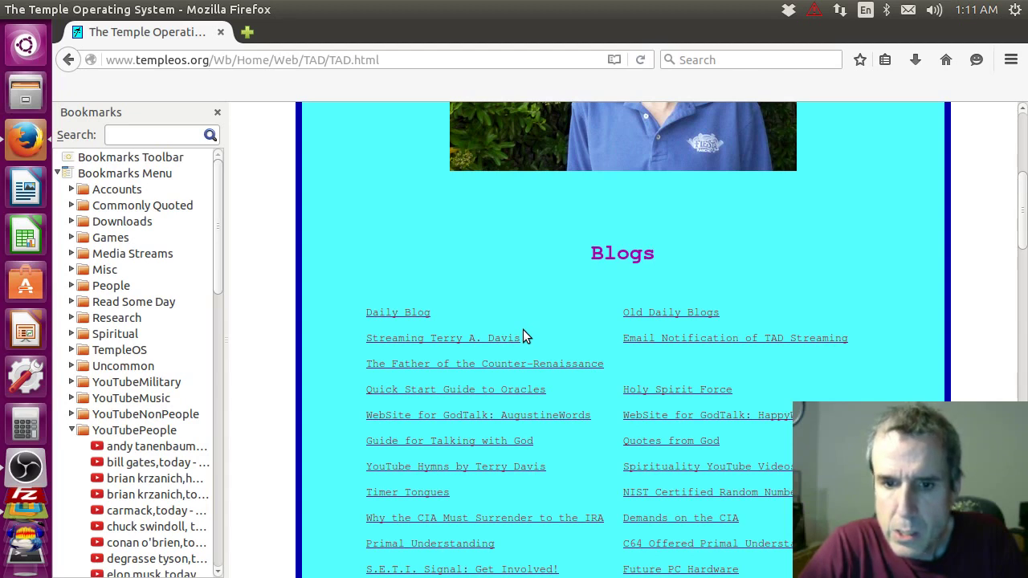
{"action": "left_click", "coordinate": [642, 60]}
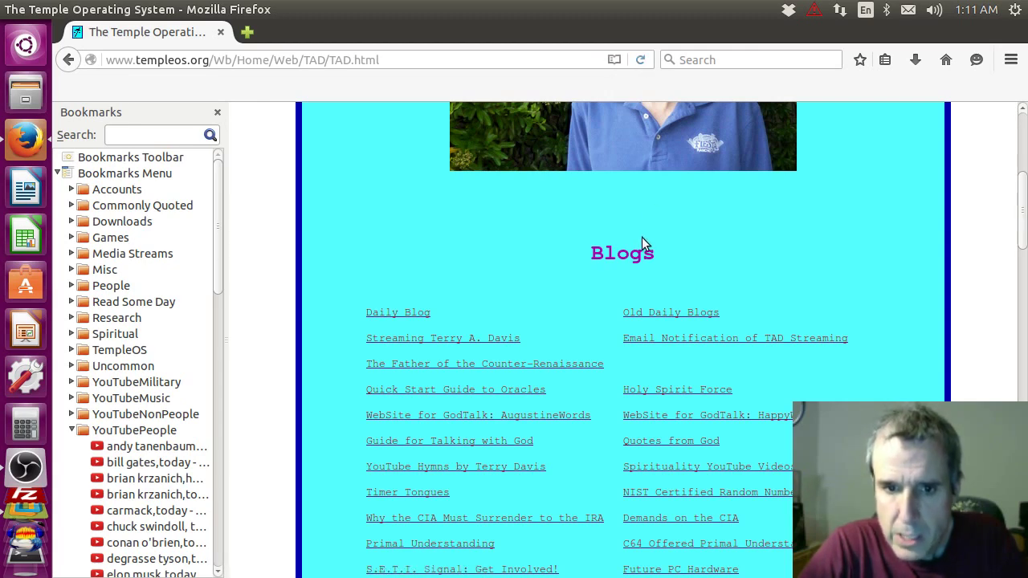
Follow the AugustineWords GodTalk link, run the GodWordsAugust snippet and read through its full output line
{"action": "left_click", "coordinate": [530, 420]}
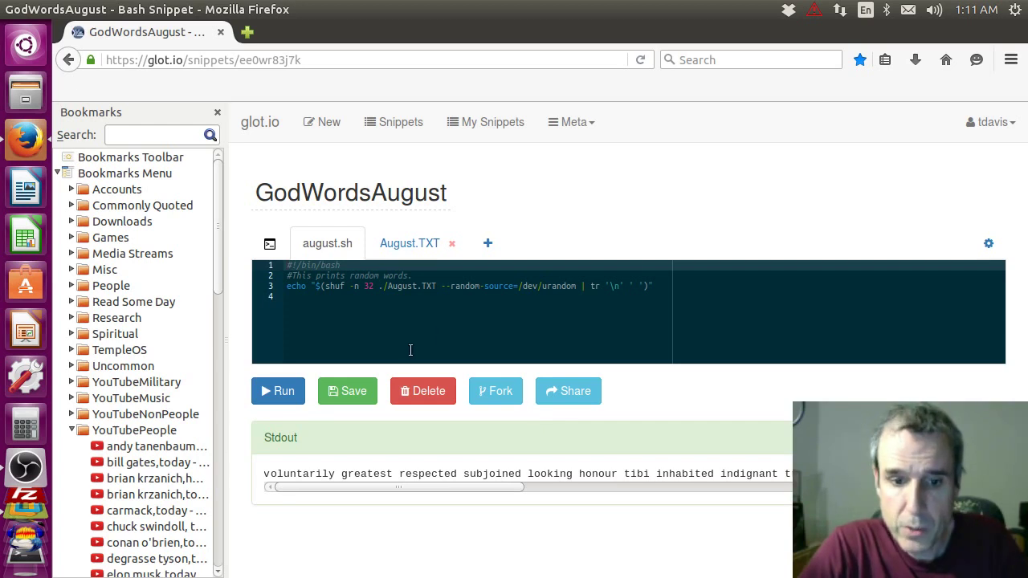
{"action": "left_click", "coordinate": [288, 396]}
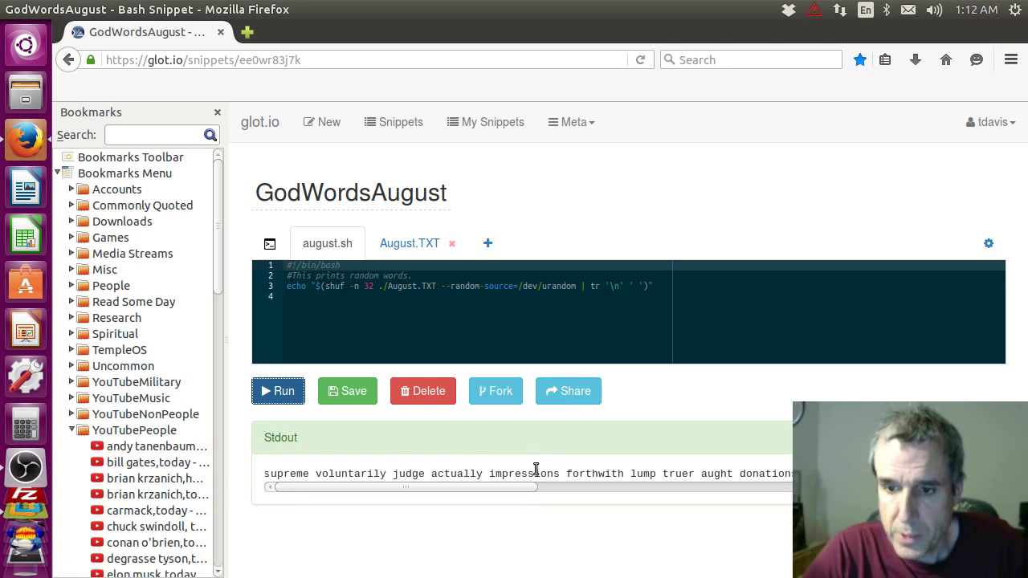
{"action": "left_click_drag", "start_coordinate": [529, 487], "coordinate": [982, 482]}
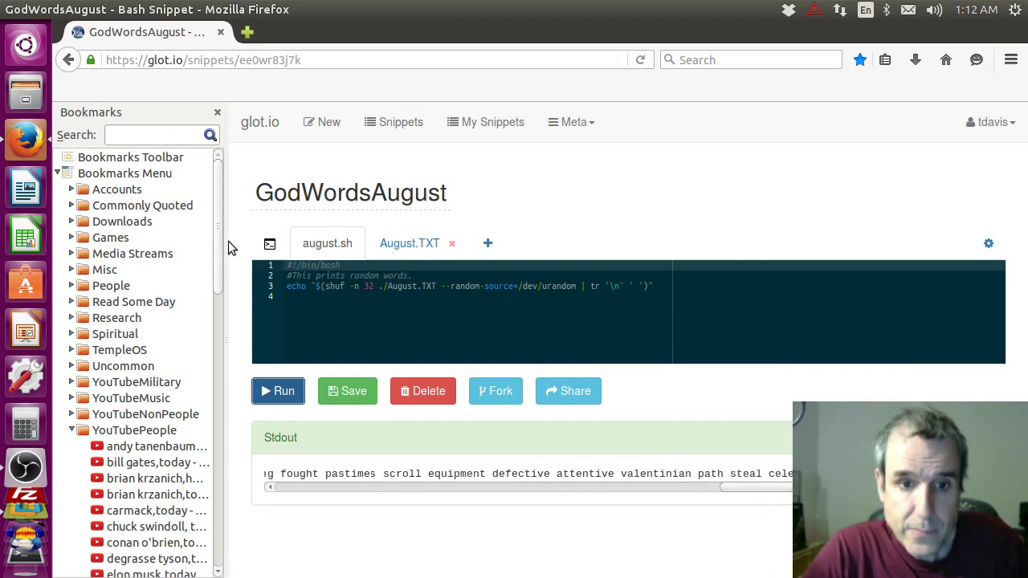
Open the bookmarked Terry A Davis YouTube live stream, check its chat and close the browser
{"action": "left_click_drag", "start_coordinate": [219, 240], "coordinate": [227, 492]}
{"action": "left_click", "coordinate": [138, 482]}
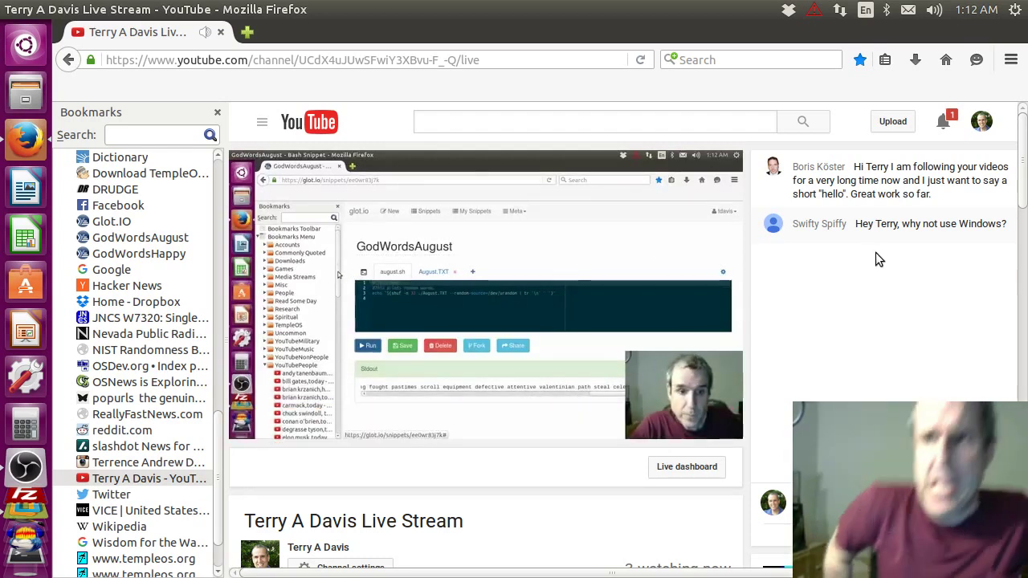
{"action": "left_click", "coordinate": [221, 34]}
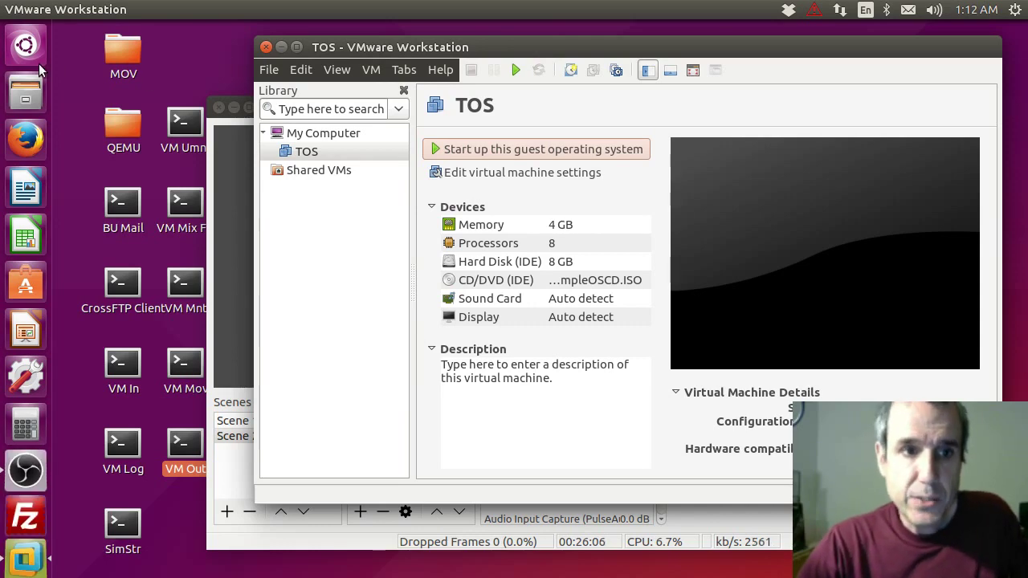
Switch to the file manager, browse Home/TAD/Win/SimStr to examine its source files and close the window
{"action": "left_click", "coordinate": [26, 92]}
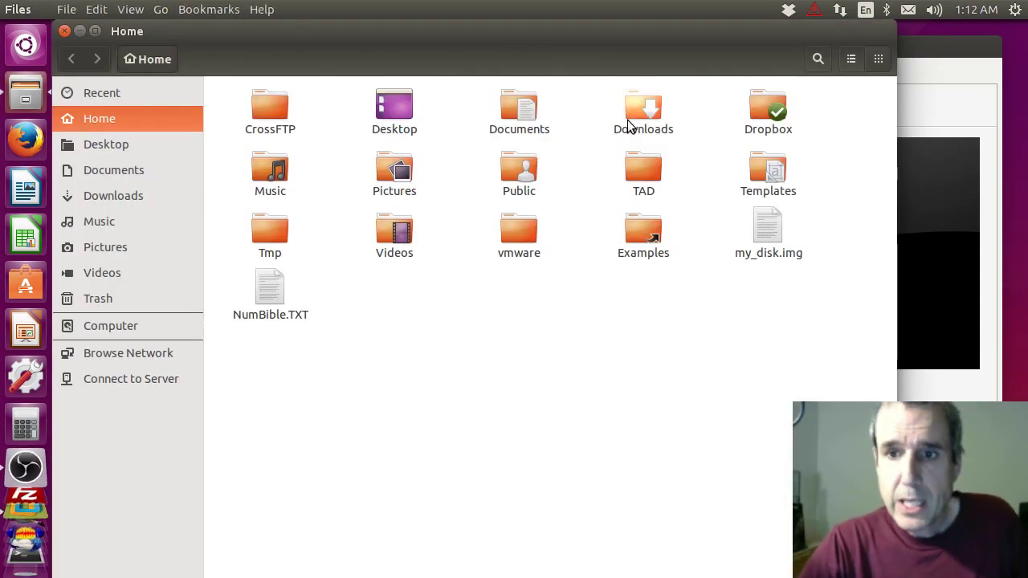
{"action": "double_click", "coordinate": [640, 167]}
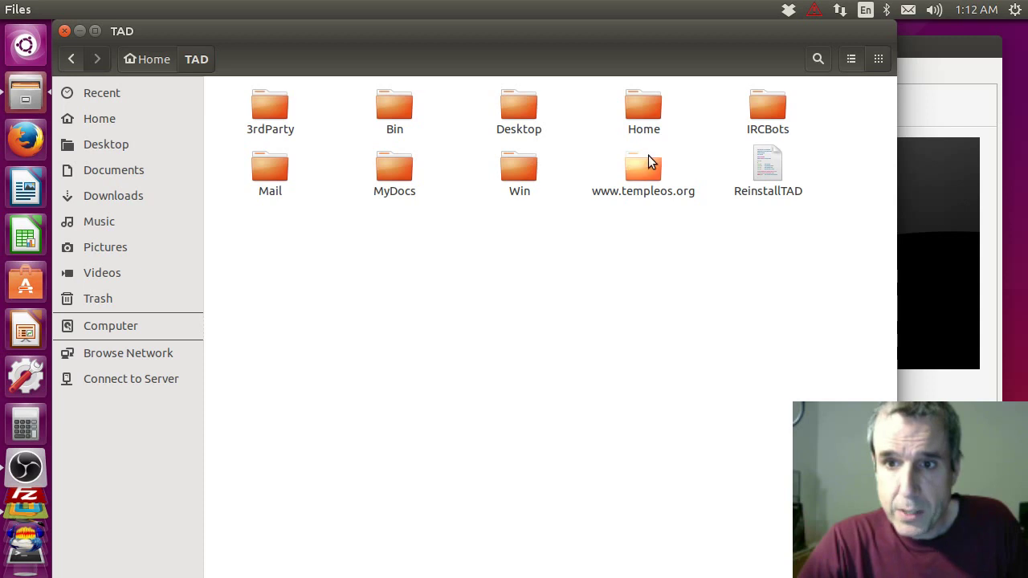
{"action": "double_click", "coordinate": [525, 160]}
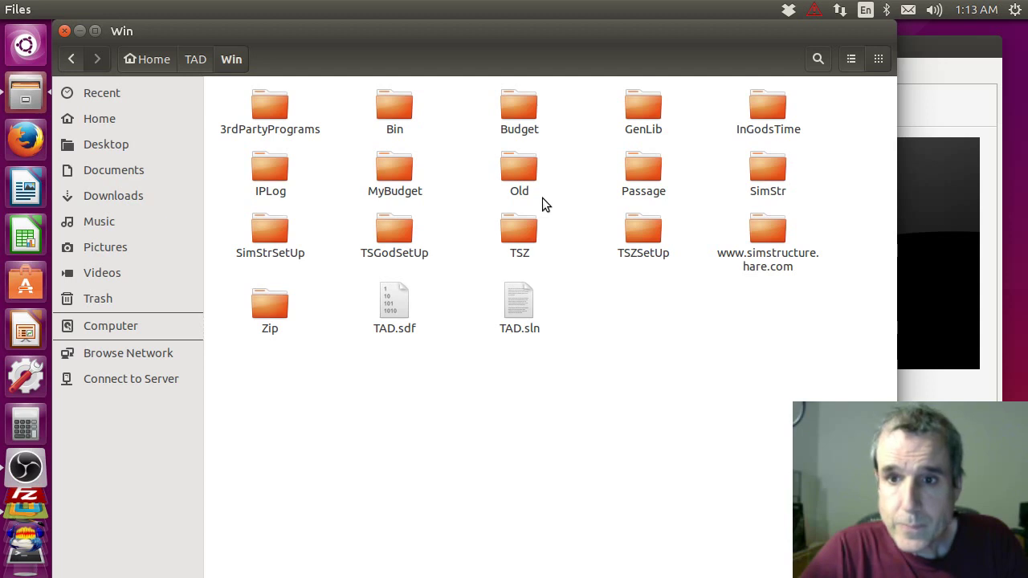
{"action": "double_click", "coordinate": [780, 167]}
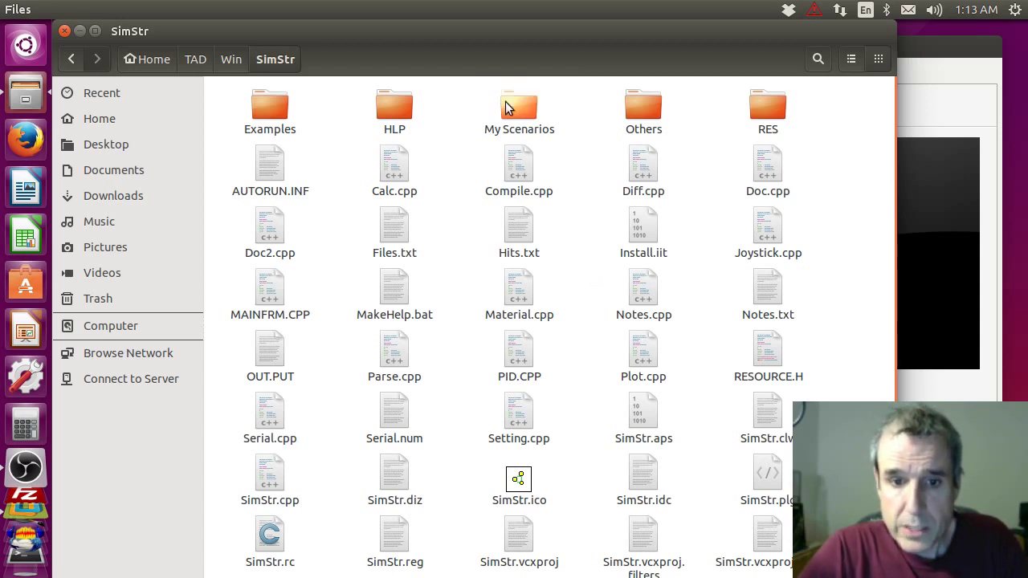
{"action": "left_click", "coordinate": [64, 31]}
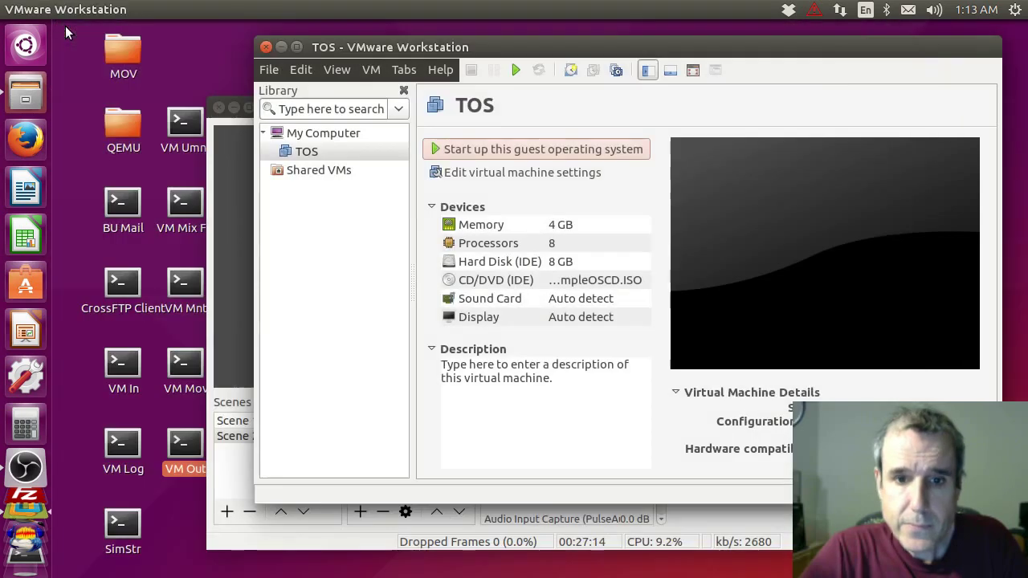
Start the TOS virtual machine in VMware Workstation, boot TempleOS with option 1 and release input to the host
{"action": "left_click", "coordinate": [595, 145]}
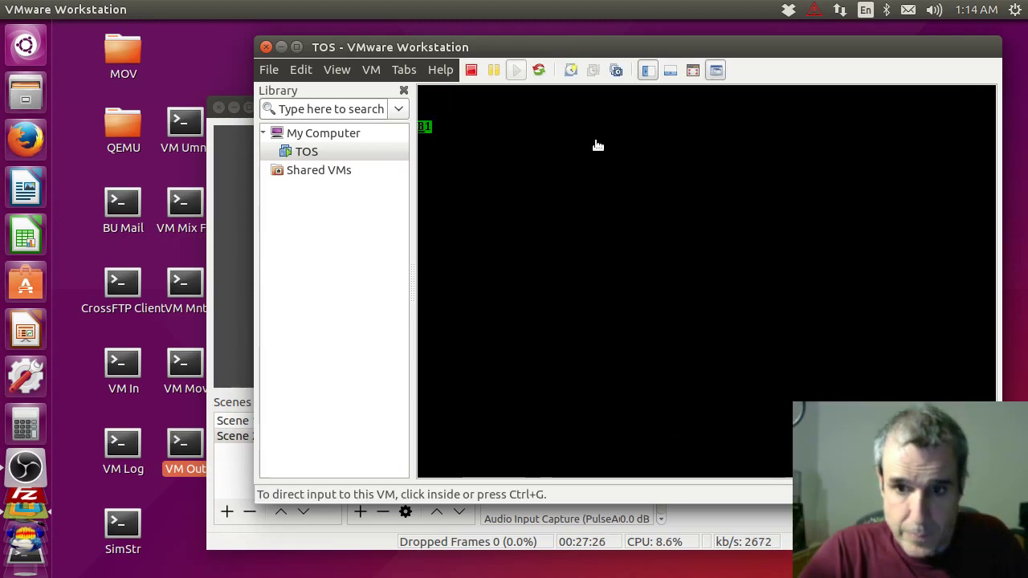
{"action": "left_click", "coordinate": [594, 144]}
{"action": "key", "text": "1"}
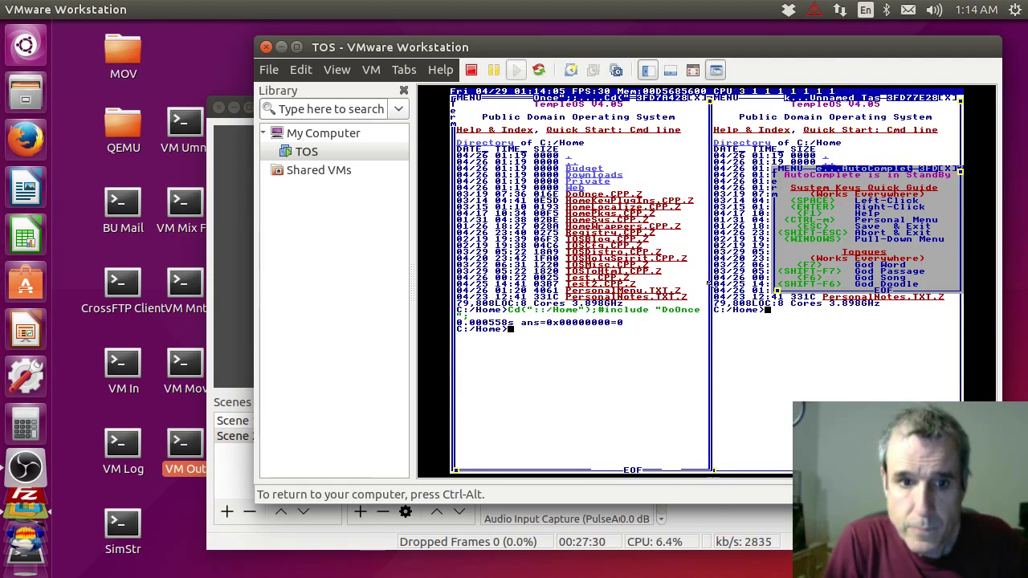
{"action": "key", "text": "ctrl+alt"}
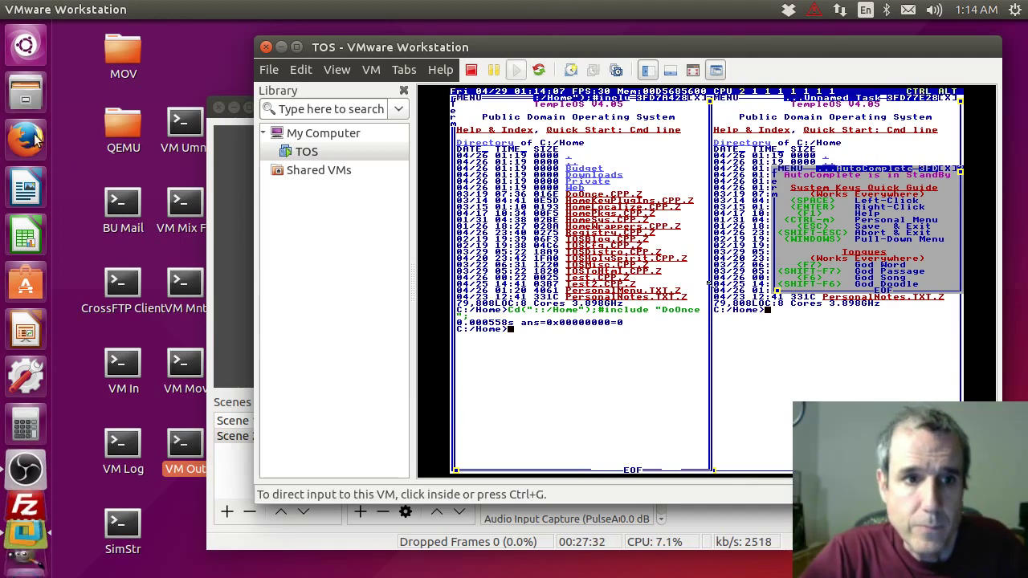
Switch to Firefox and open the "physics girl,today" YouTube search bookmark from the YouTubePeople folder
{"action": "key", "text": "alt+Tab"}
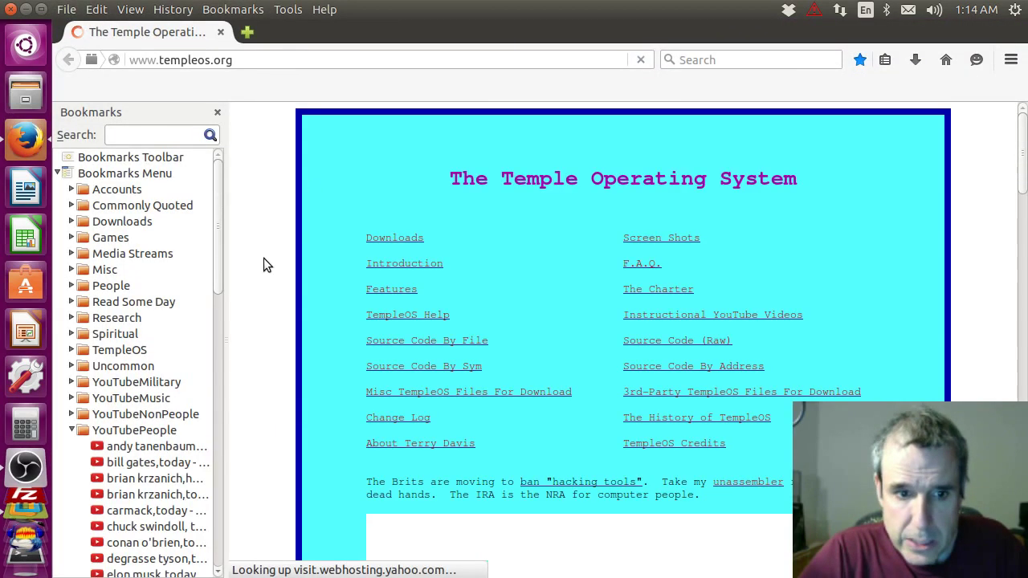
{"action": "left_click", "coordinate": [153, 432]}
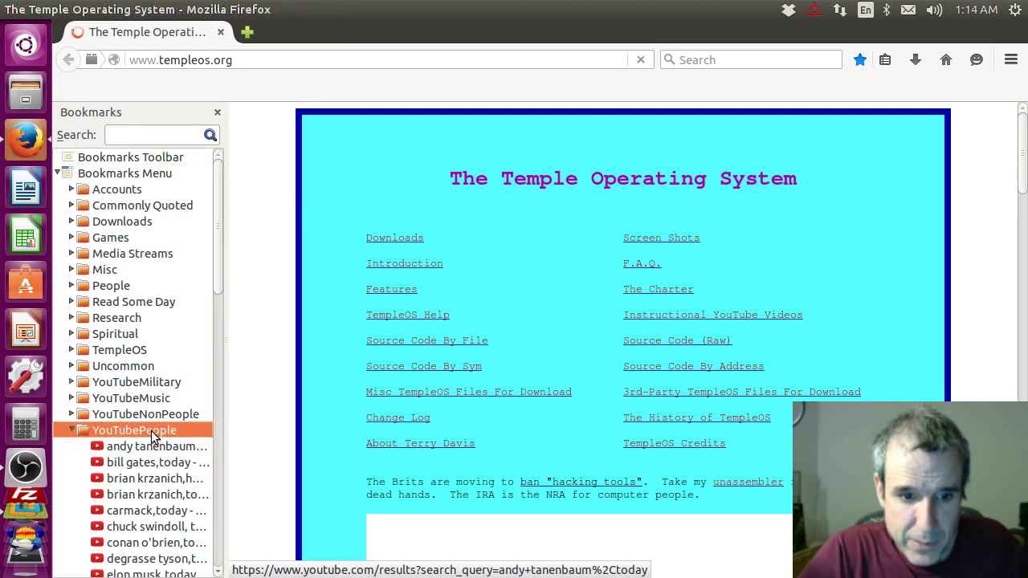
{"action": "left_click", "coordinate": [152, 432]}
{"action": "left_click_drag", "start_coordinate": [217, 280], "coordinate": [212, 438]}
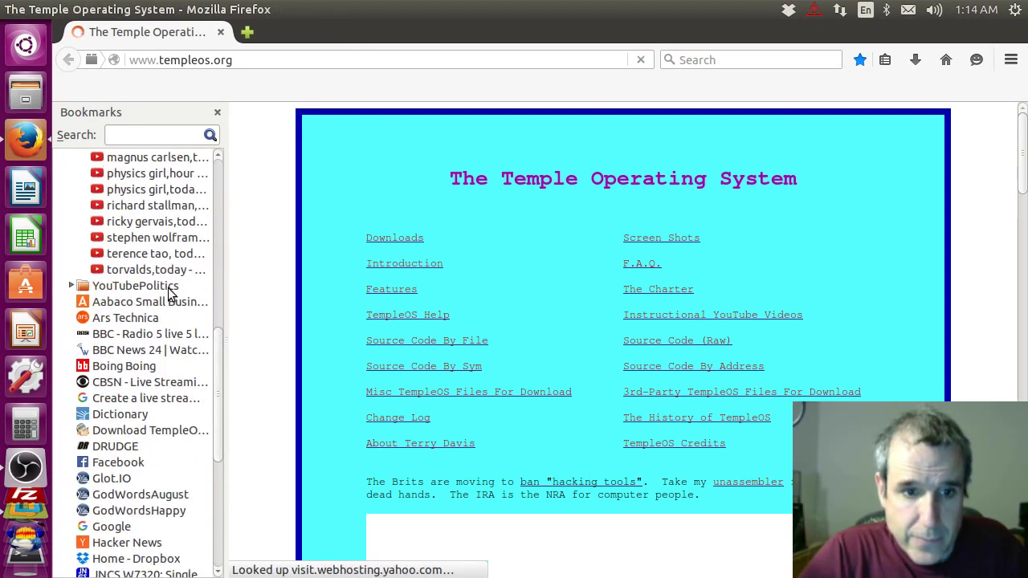
{"action": "left_click", "coordinate": [155, 192]}
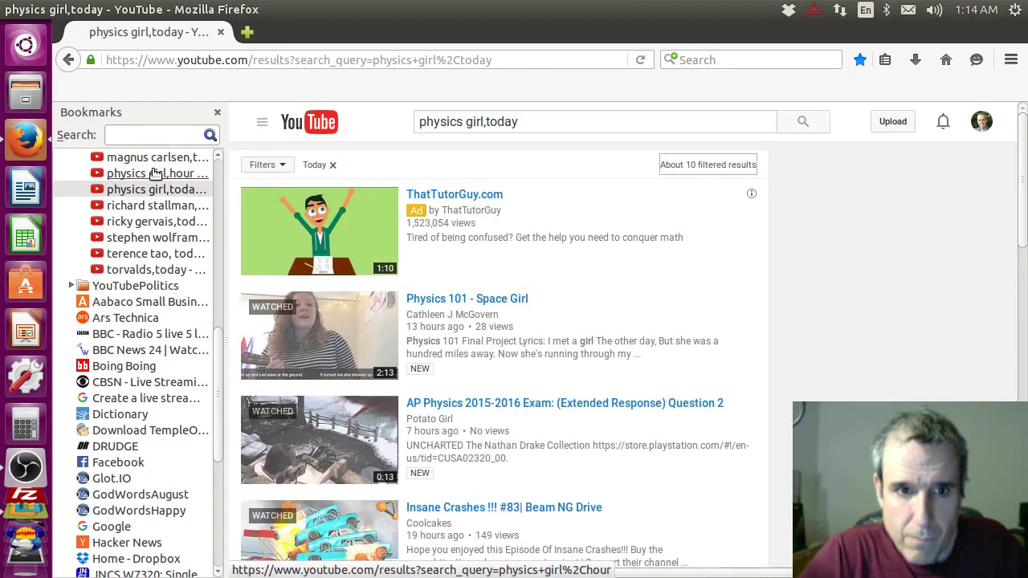
Open the "physics girl,hour" bookmark, watch part of the video "I stole money from someone else's credit card" and close the browser
{"action": "left_click", "coordinate": [155, 175]}
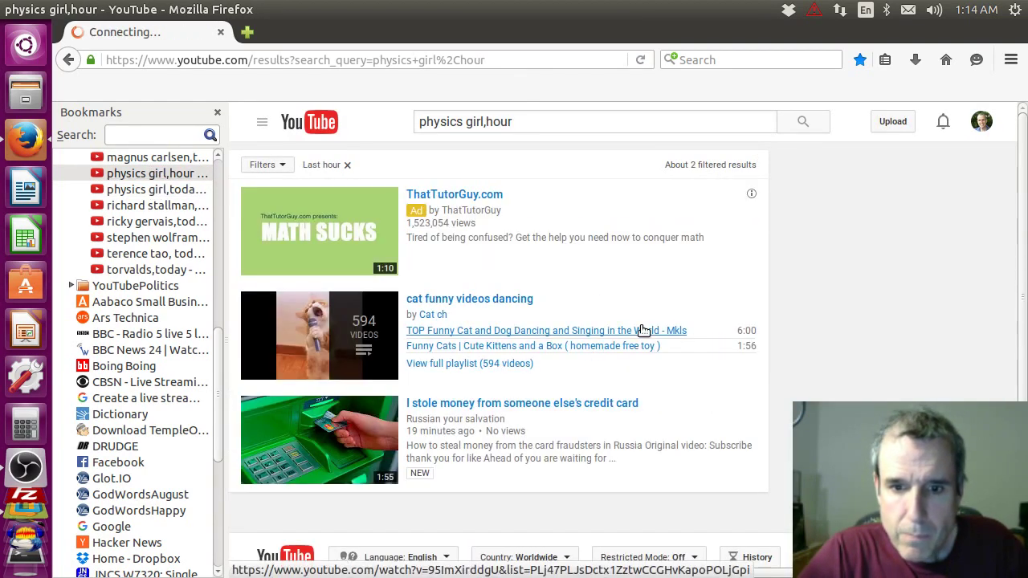
{"action": "left_click", "coordinate": [573, 404]}
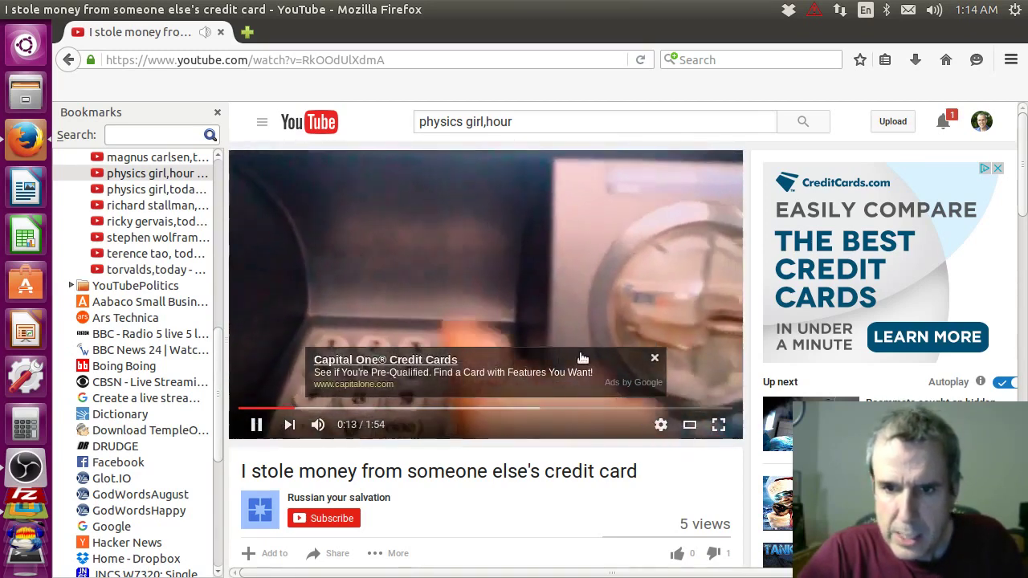
{"action": "left_click", "coordinate": [655, 356]}
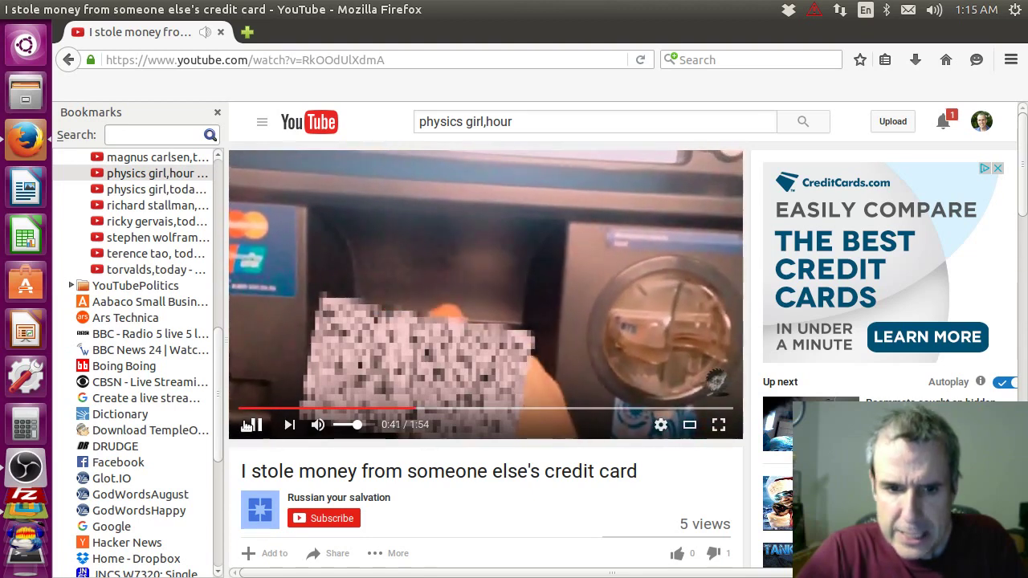
{"action": "left_click", "coordinate": [258, 425]}
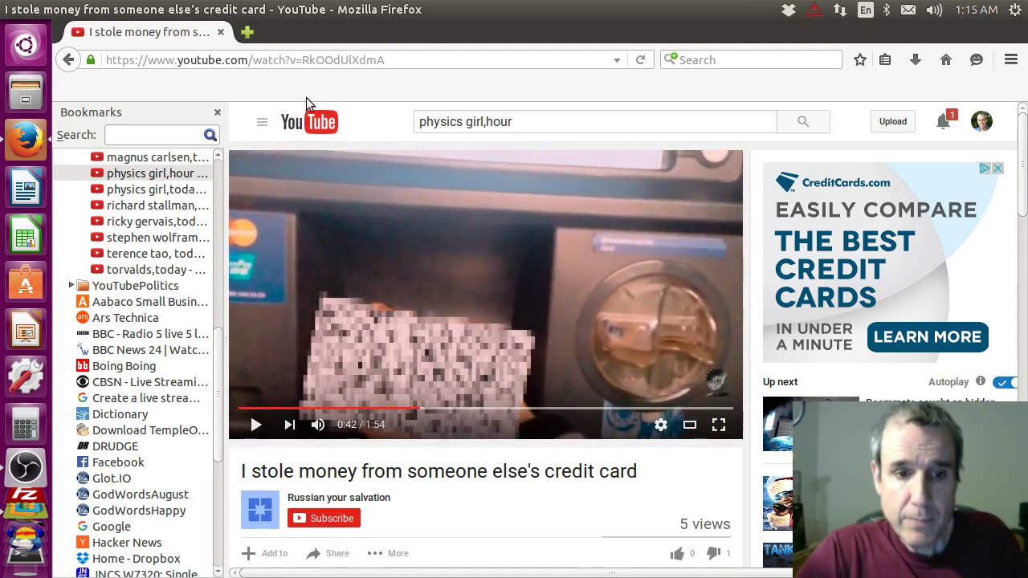
{"action": "left_click", "coordinate": [220, 389]}
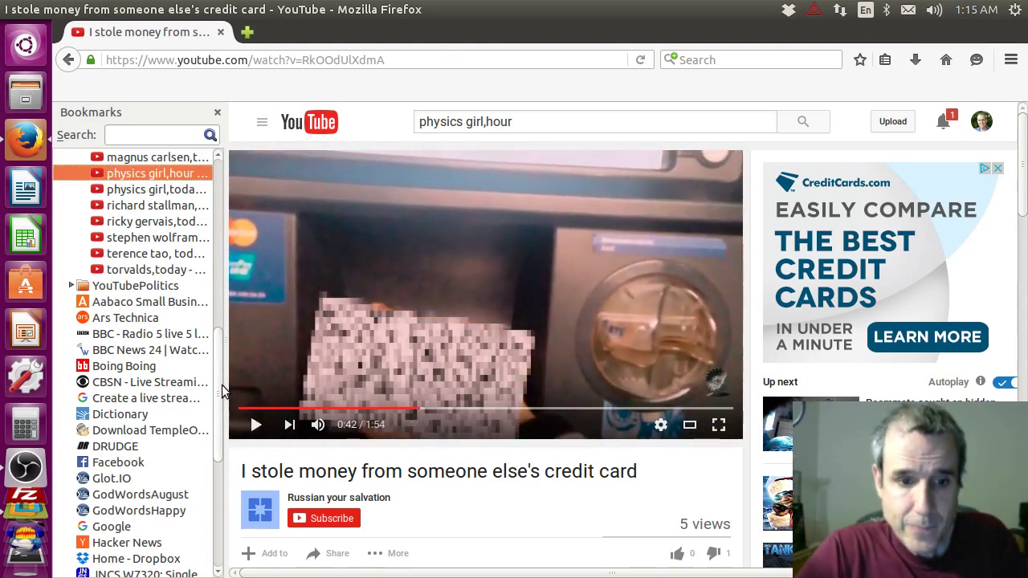
{"action": "left_click", "coordinate": [222, 32]}
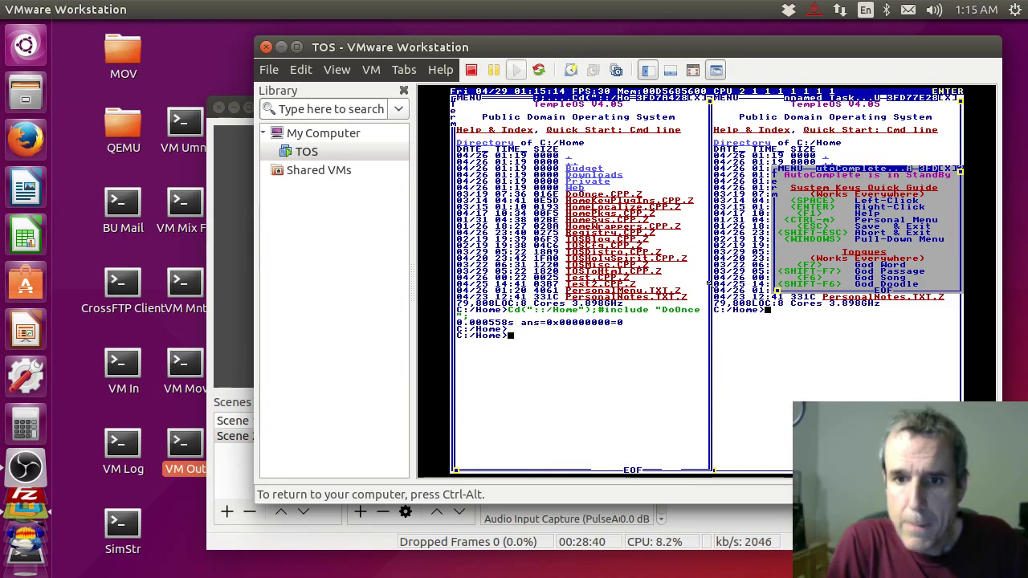
Open the TempleOS personal menu and run its Cd("/Demo");Dir; entry to list the C:/Demo directory
{"action": "key", "text": "ctrl+m"}
{"action": "key", "text": "Down"}
{"action": "key", "text": "Down"}
{"action": "key", "text": "Down"}
{"action": "key", "text": "Down"}
{"action": "key", "text": "Down"}
{"action": "key", "text": "Down"}
{"action": "key", "text": "Down"}
{"action": "key", "text": "Down"}
{"action": "key", "text": "Down"}
{"action": "key", "text": "Down"}
{"action": "key", "text": "Down"}
{"action": "key", "text": "Down"}
{"action": "key", "text": "Down"}
{"action": "key", "text": "Down"}
{"action": "key", "text": "Down"}
{"action": "key", "text": "Down"}
{"action": "key", "text": "Down"}
{"action": "key", "text": "Down"}
{"action": "key", "text": "Down"}
{"action": "key", "text": "Down"}
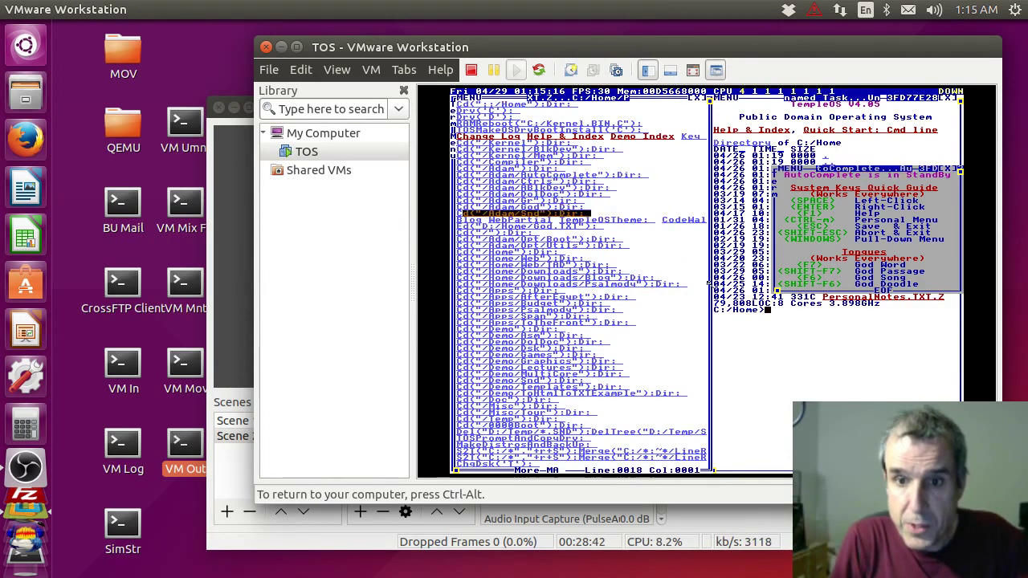
{"action": "key", "text": "Down"}
{"action": "key", "text": "Down"}
{"action": "key", "text": "Down"}
{"action": "key", "text": "Down"}
{"action": "key", "text": "Down"}
{"action": "key", "text": "Down"}
{"action": "key", "text": "Down"}
{"action": "key", "text": "Down"}
{"action": "key", "text": "Down"}
{"action": "key", "text": "Down"}
{"action": "key", "text": "Down"}
{"action": "key", "text": "Down"}
{"action": "key", "text": "Down"}
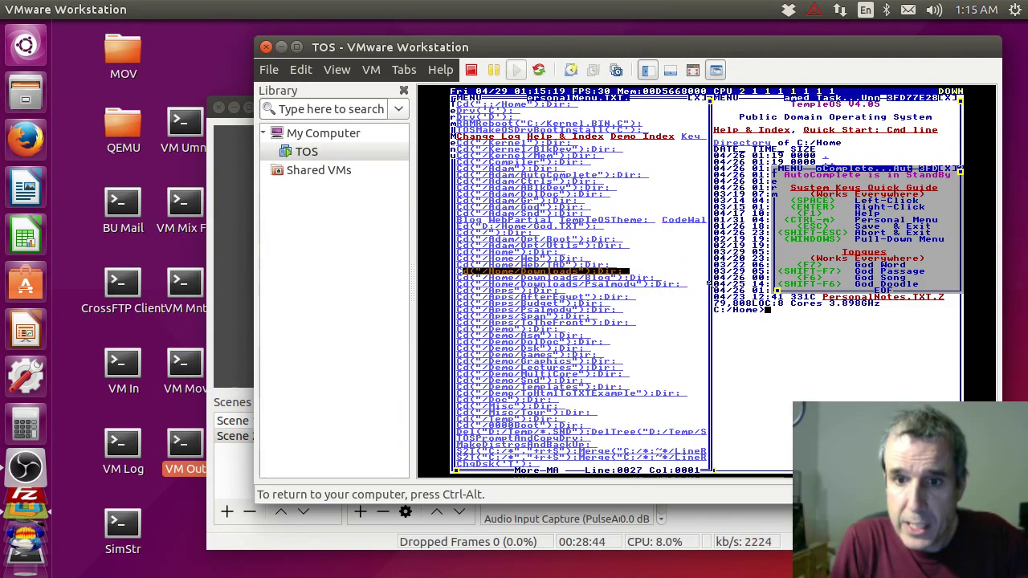
{"action": "key", "text": "space"}
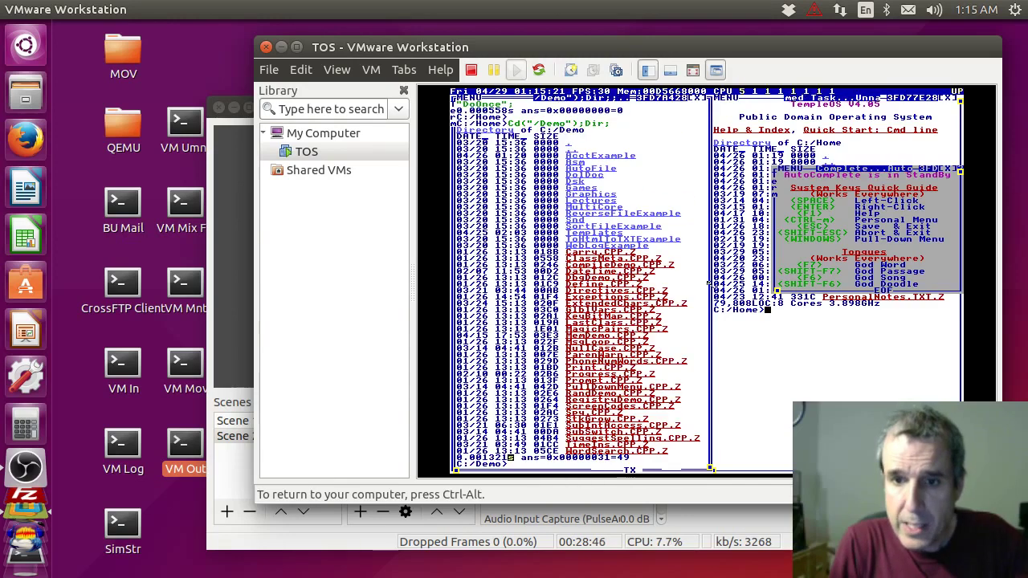
Enter the AcctExample directory from the C:/Demo listing to show its files
{"action": "key", "text": "Down"}
{"action": "key", "text": "Down"}
{"action": "key", "text": "Down"}
{"action": "key", "text": "Down"}
{"action": "key", "text": "Down"}
{"action": "key", "text": "Right"}
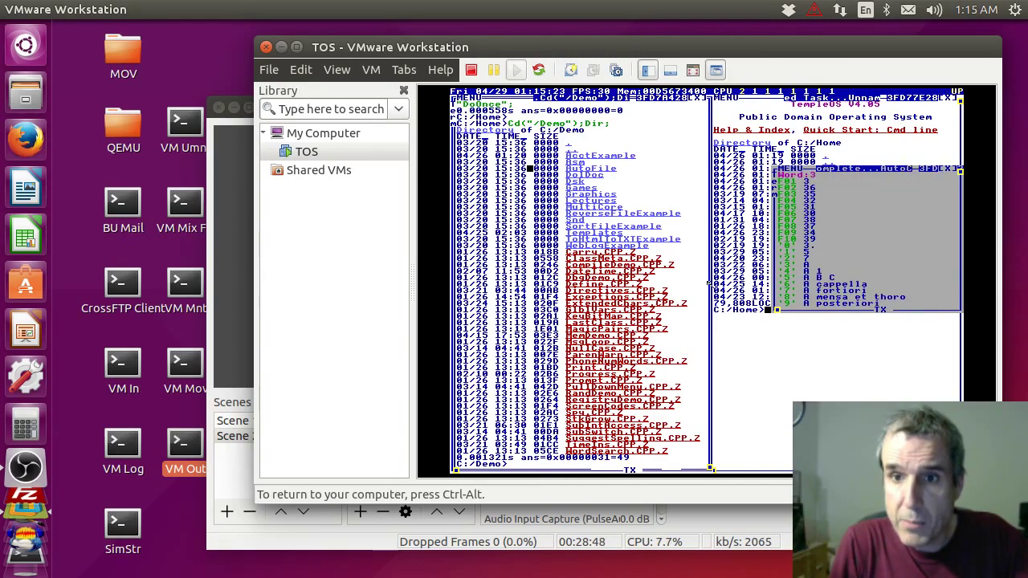
{"action": "key", "text": "space"}
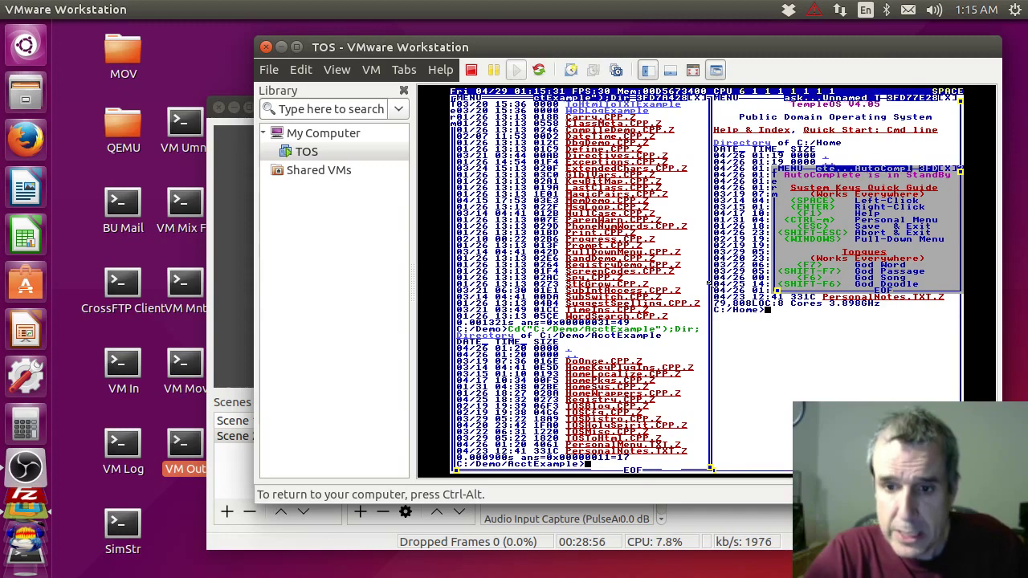
Release input to the host and power off the TOS virtual machine
{"action": "key", "text": "ctrl+alt"}
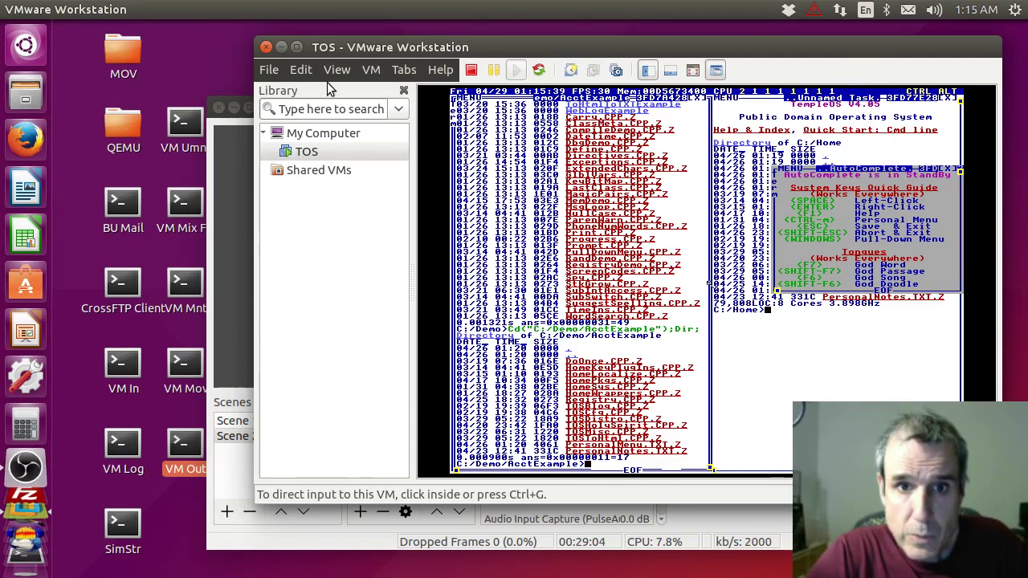
{"action": "left_click", "coordinate": [472, 72]}
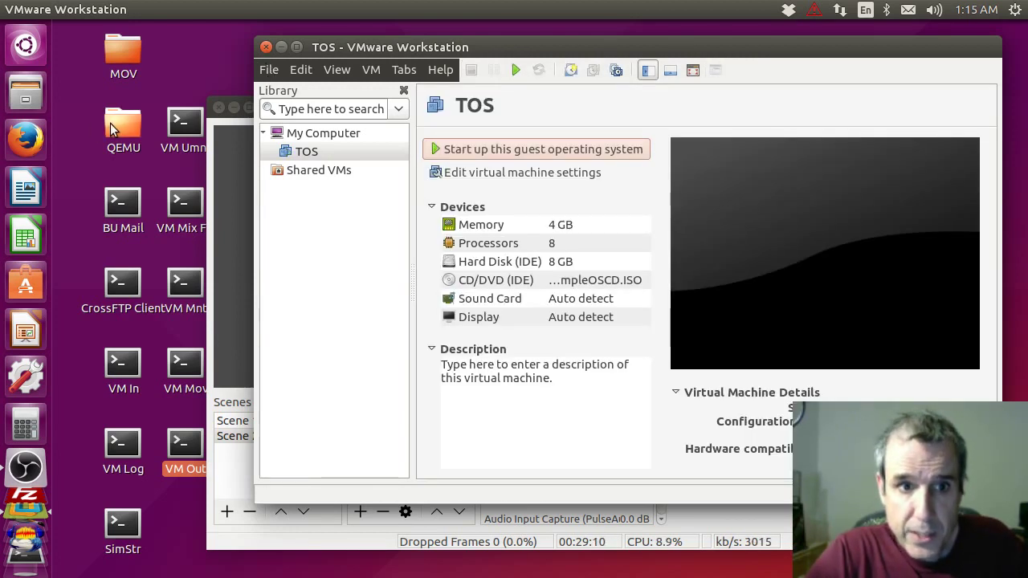
{"action": "left_click", "coordinate": [270, 71]}
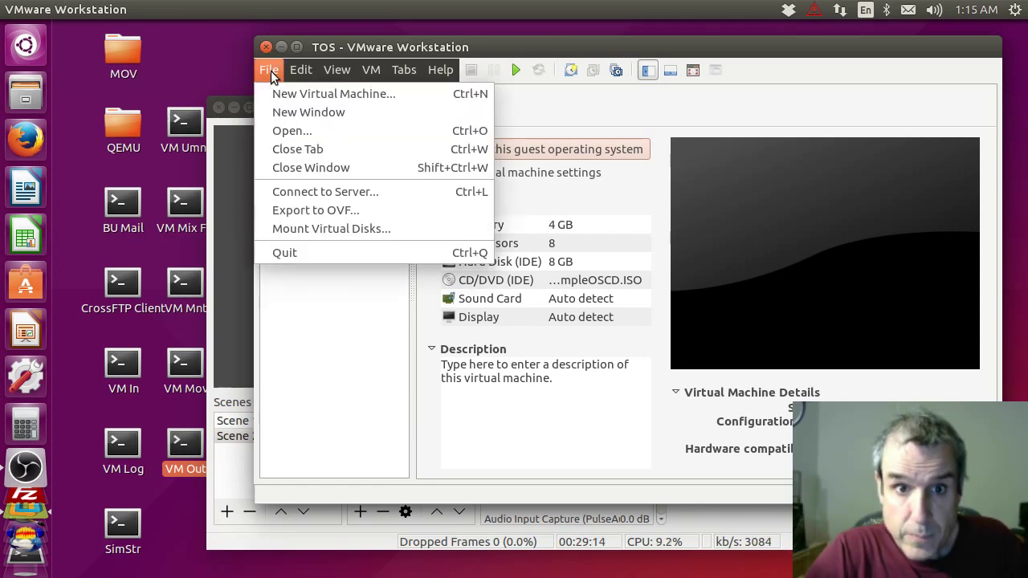
Switch to Firefox, open the TempleOS downloads page and save the V4.05 Standard Distro file TempleOSCD.ISO
{"action": "left_click", "coordinate": [24, 143]}
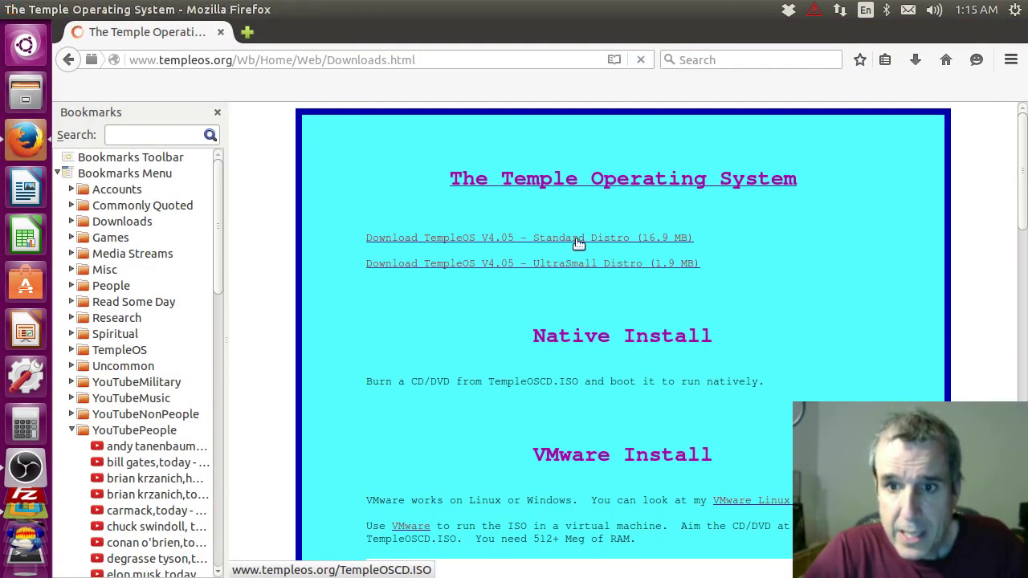
{"action": "left_click", "coordinate": [578, 243]}
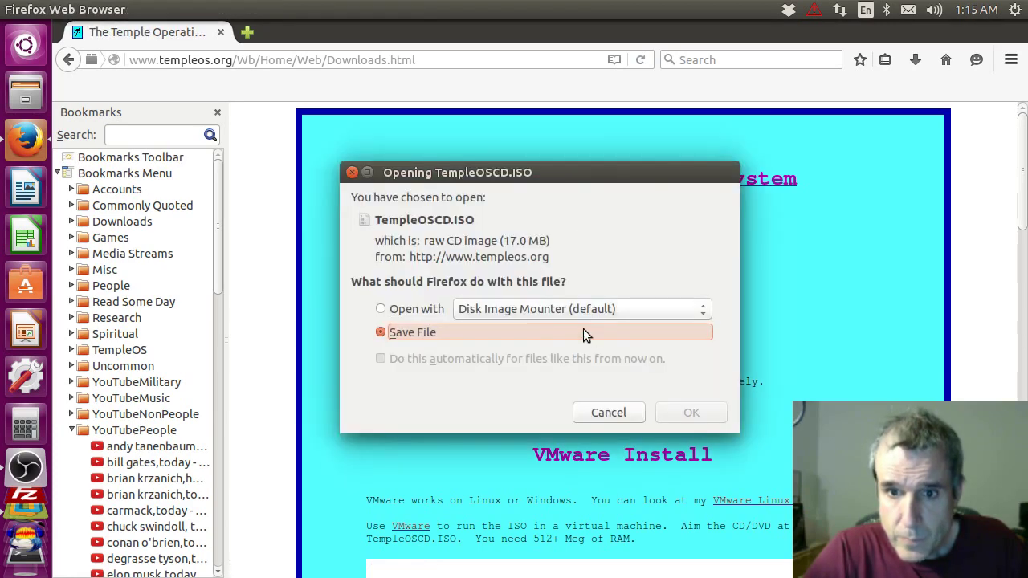
{"action": "left_click", "coordinate": [682, 411]}
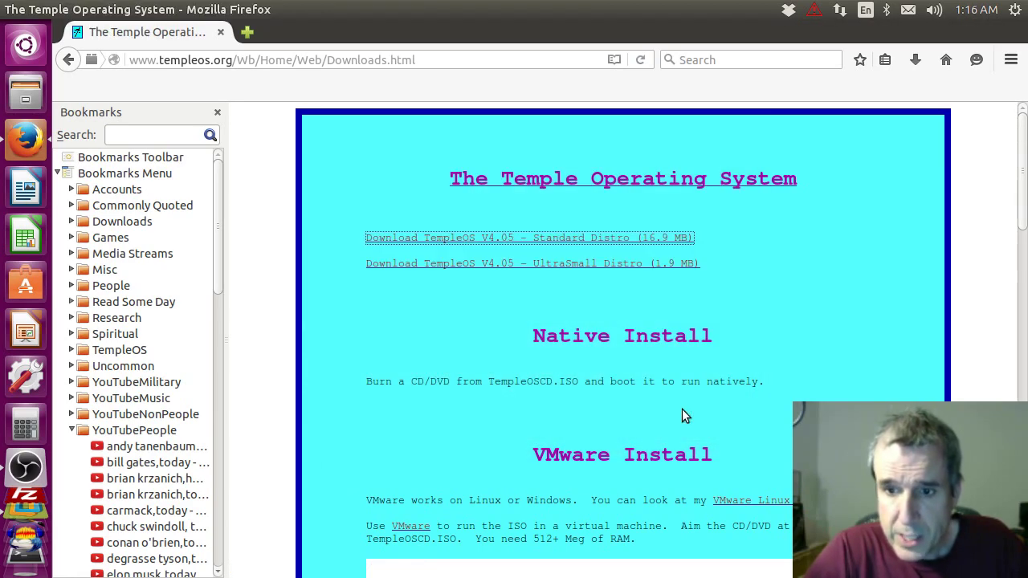
Switch to the file manager and delete TempleOSCD.ISO, vm_out, TempleOSUltra.ISO and MyDistro.ISO from the Downloads folder
{"action": "left_click", "coordinate": [25, 94]}
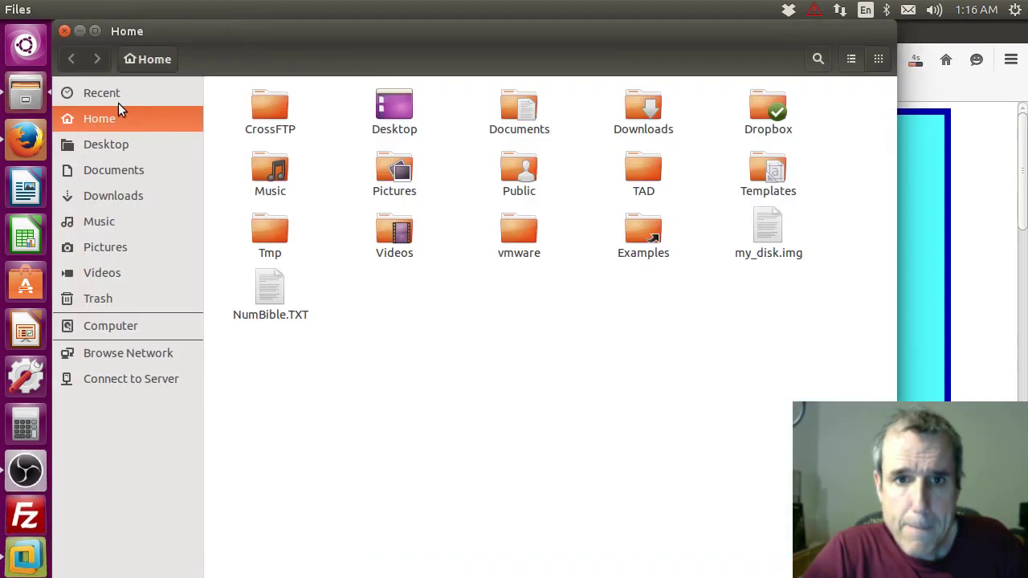
{"action": "double_click", "coordinate": [643, 105]}
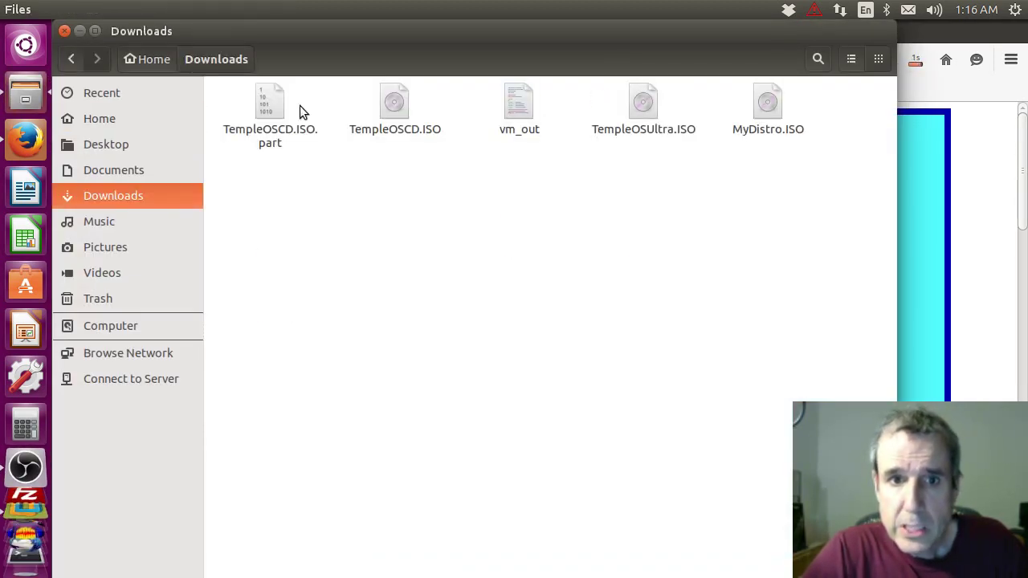
{"action": "left_click", "coordinate": [273, 110]}
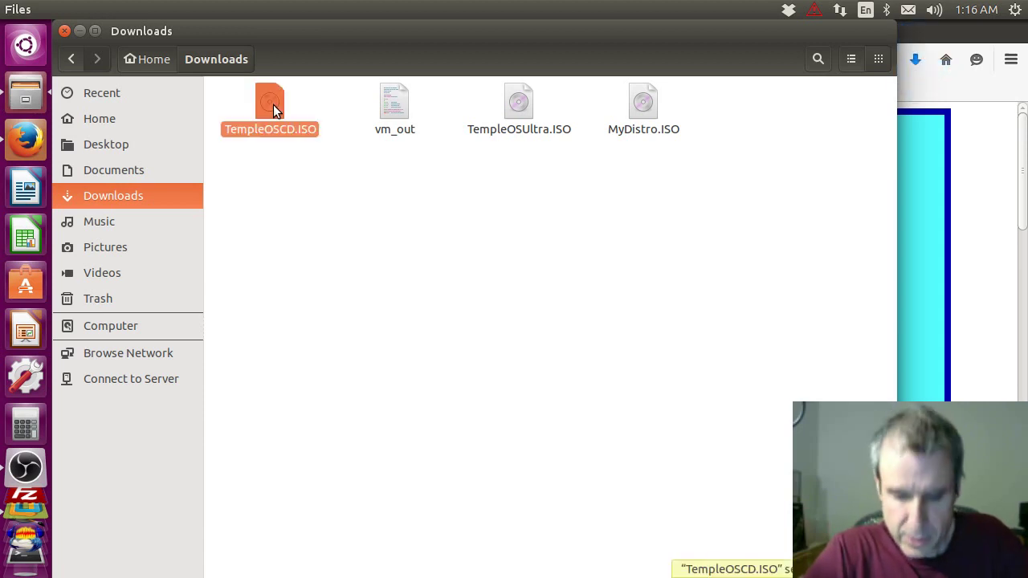
{"action": "key", "text": "Delete"}
{"action": "left_click", "coordinate": [273, 105]}
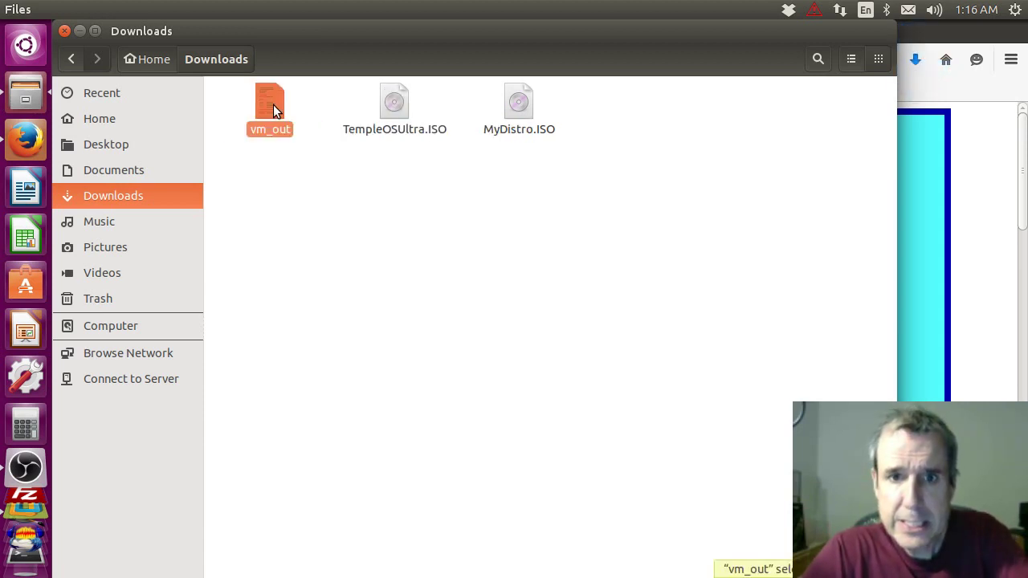
{"action": "key", "text": "Delete"}
{"action": "left_click", "coordinate": [273, 105]}
{"action": "key", "text": "Delete"}
{"action": "left_click", "coordinate": [273, 105]}
{"action": "key", "text": "Delete"}
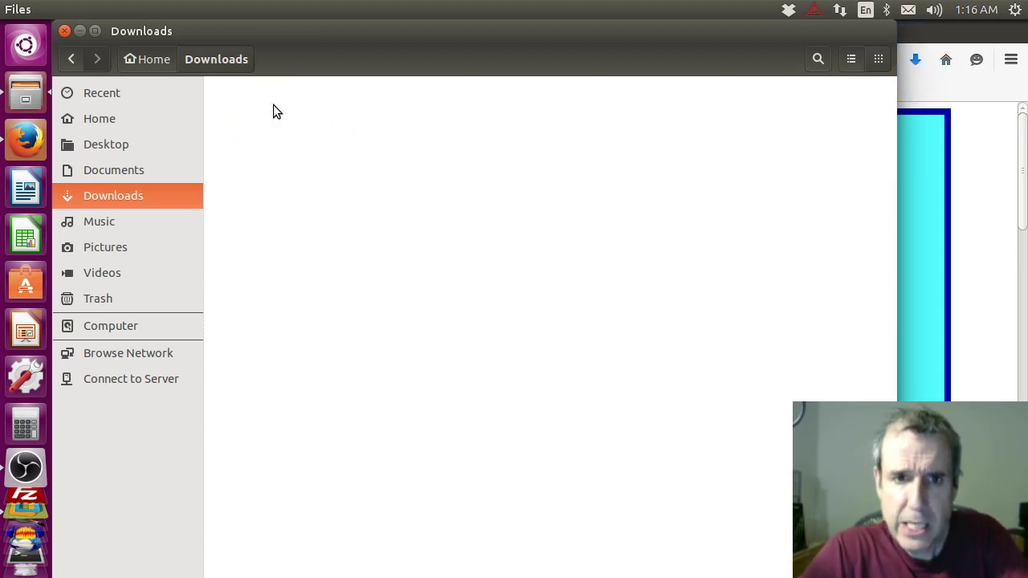
Empty the Trash and close both file manager windows
{"action": "left_click", "coordinate": [26, 553]}
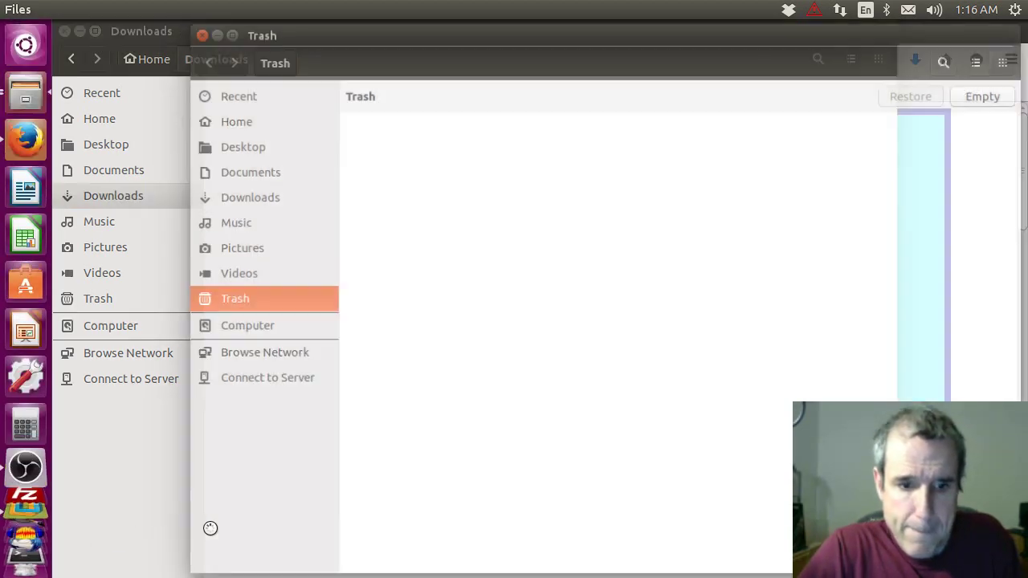
{"action": "left_click", "coordinate": [989, 93]}
{"action": "left_click", "coordinate": [740, 364]}
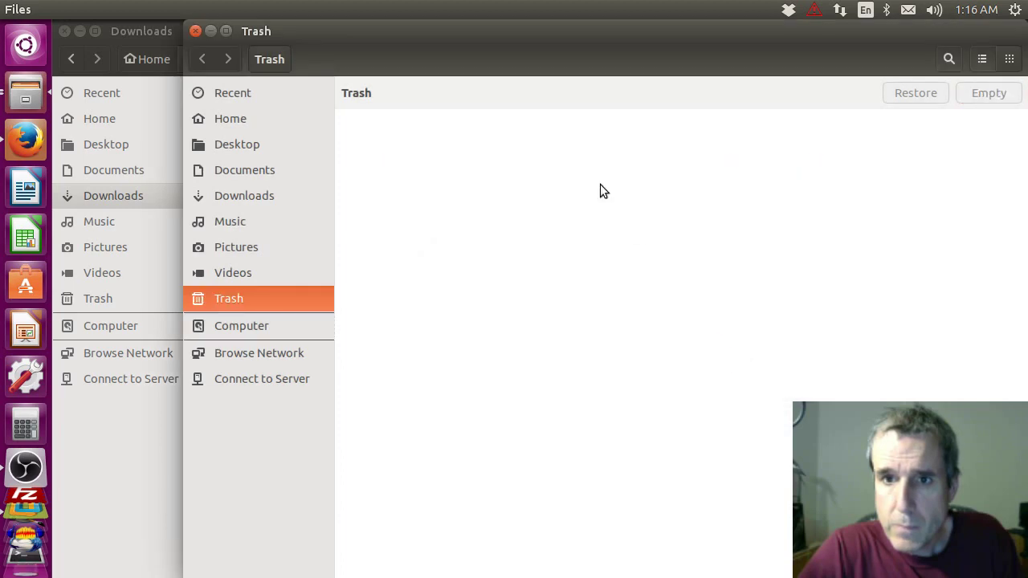
{"action": "left_click", "coordinate": [195, 30]}
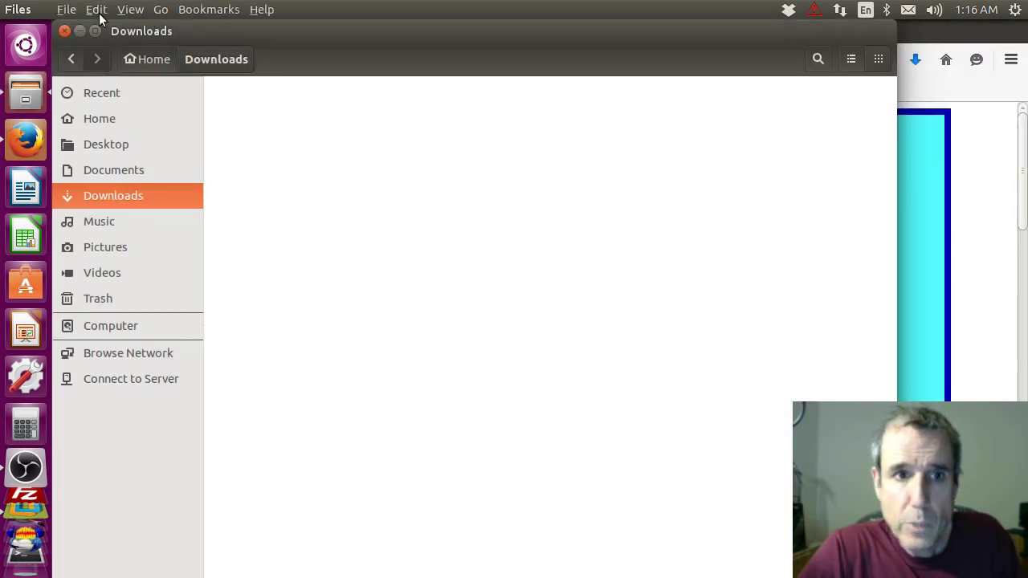
{"action": "left_click", "coordinate": [64, 32]}
Download the TempleOS V4.05 Standard Distro ISO again from the downloads page, saving the file, and return to VMware Workstation
{"action": "left_click", "coordinate": [554, 244]}
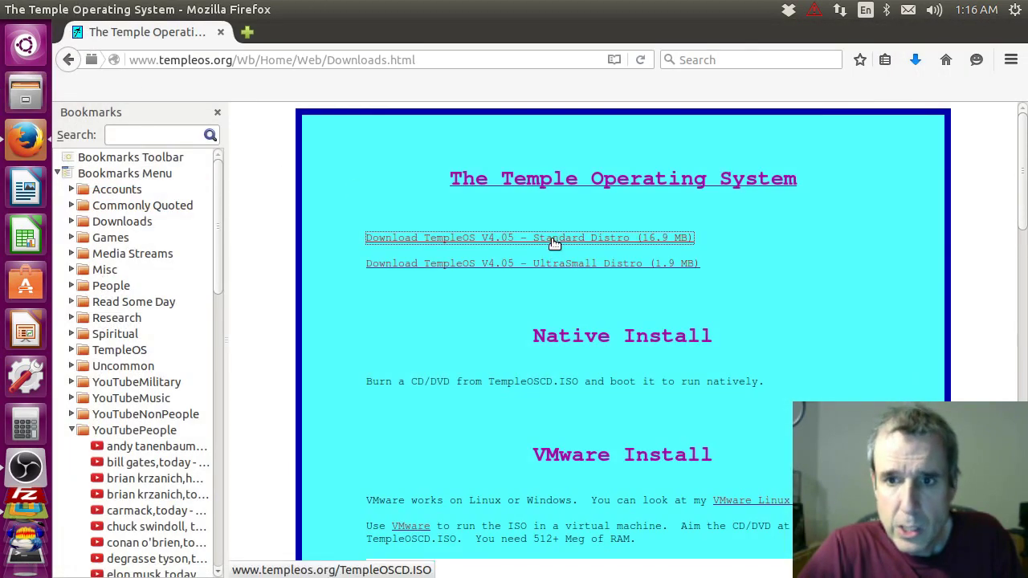
{"action": "left_click", "coordinate": [688, 415]}
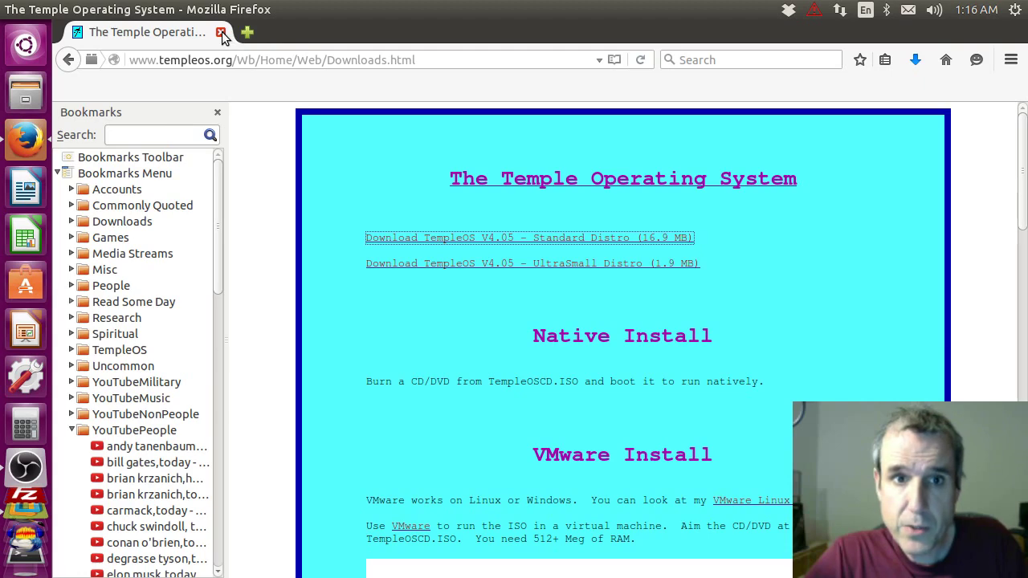
{"action": "key", "text": "alt+Tab"}
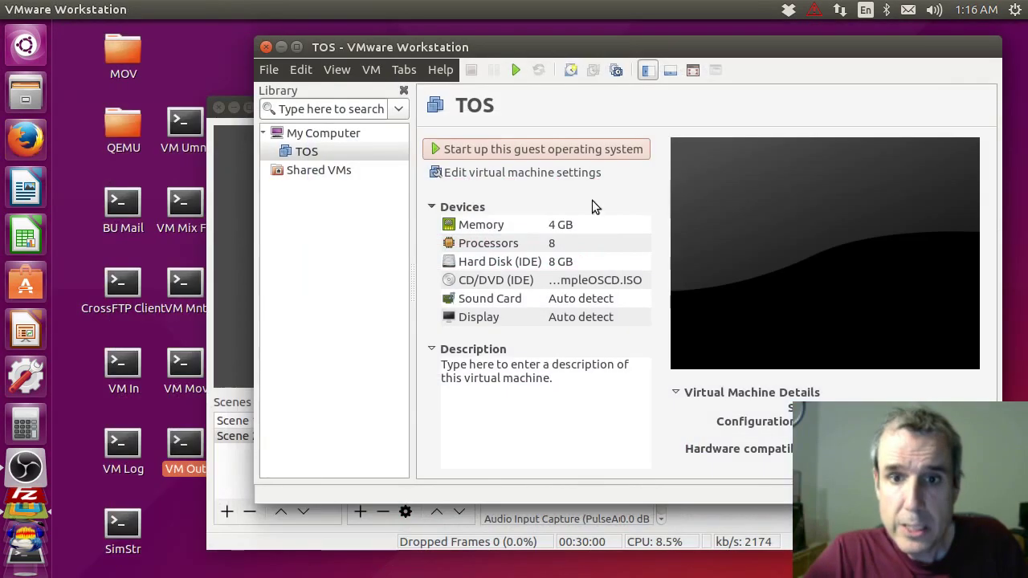
Start creating a new virtual machine with the Typical (recommended) configuration
{"action": "left_click", "coordinate": [267, 70]}
{"action": "left_click", "coordinate": [296, 102]}
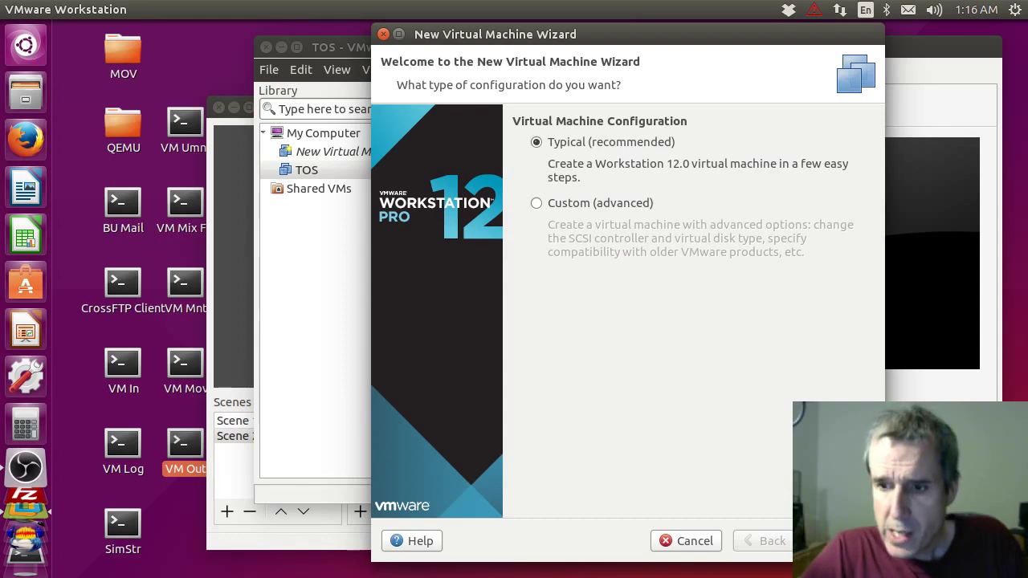
{"action": "key", "text": "Return"}
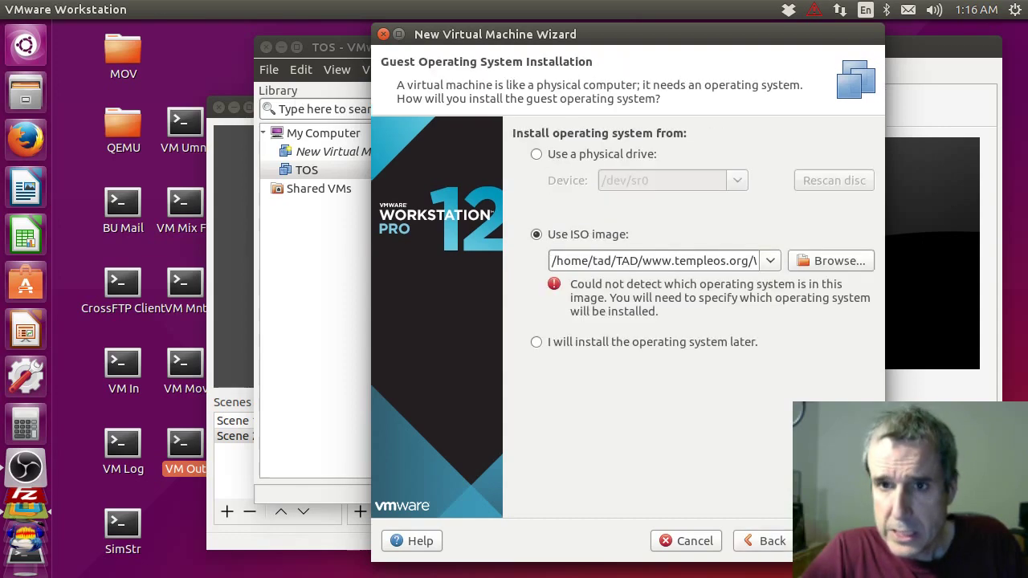
Use TempleOSCD.ISO from the Downloads folder as the installation image and accept Other with version Other 64-bit as guest operating system
{"action": "left_click", "coordinate": [835, 263]}
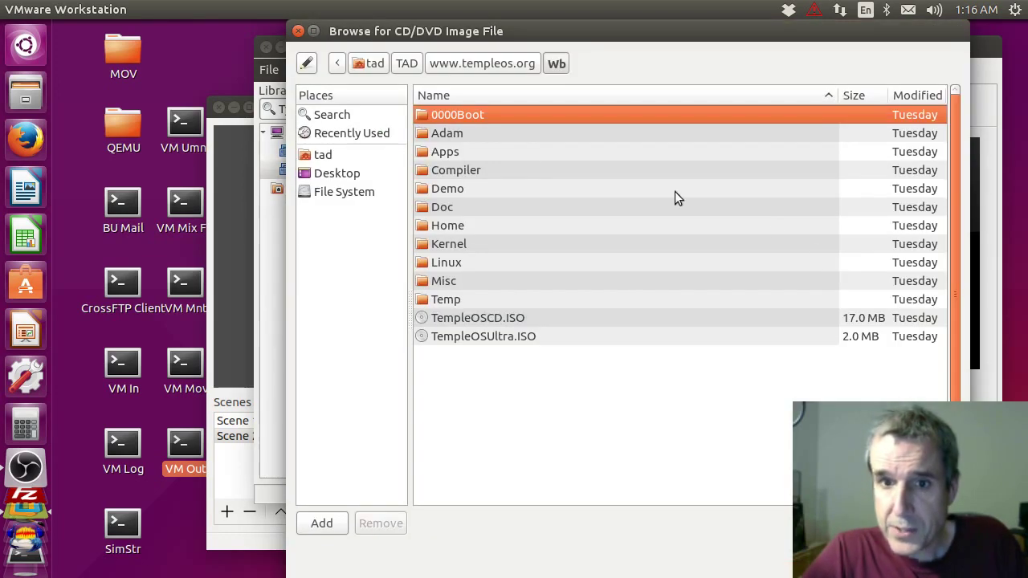
{"action": "left_click", "coordinate": [376, 63]}
{"action": "double_click", "coordinate": [464, 170]}
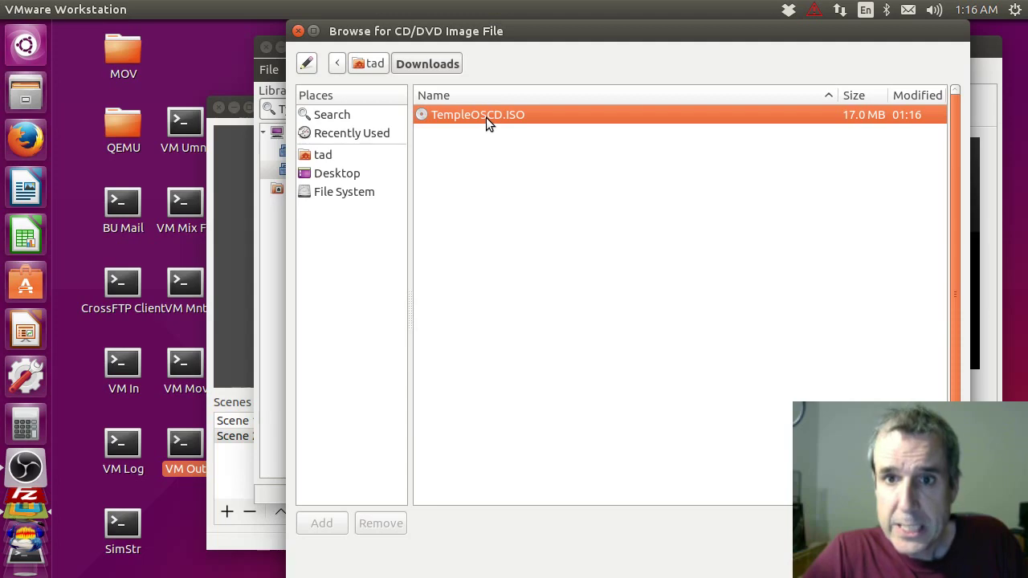
{"action": "double_click", "coordinate": [486, 117]}
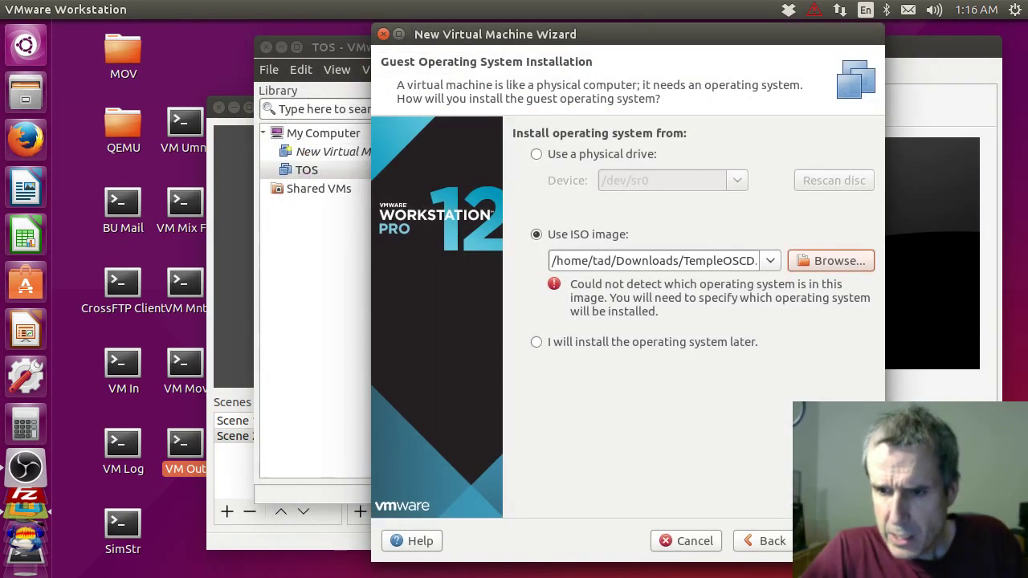
{"action": "left_click", "coordinate": [835, 540]}
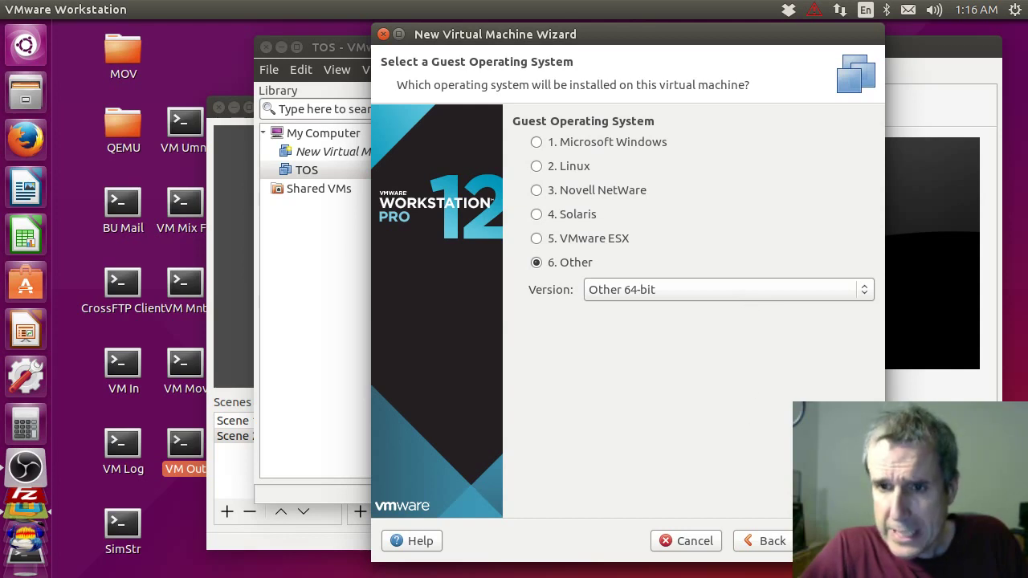
{"action": "left_click", "coordinate": [835, 540]}
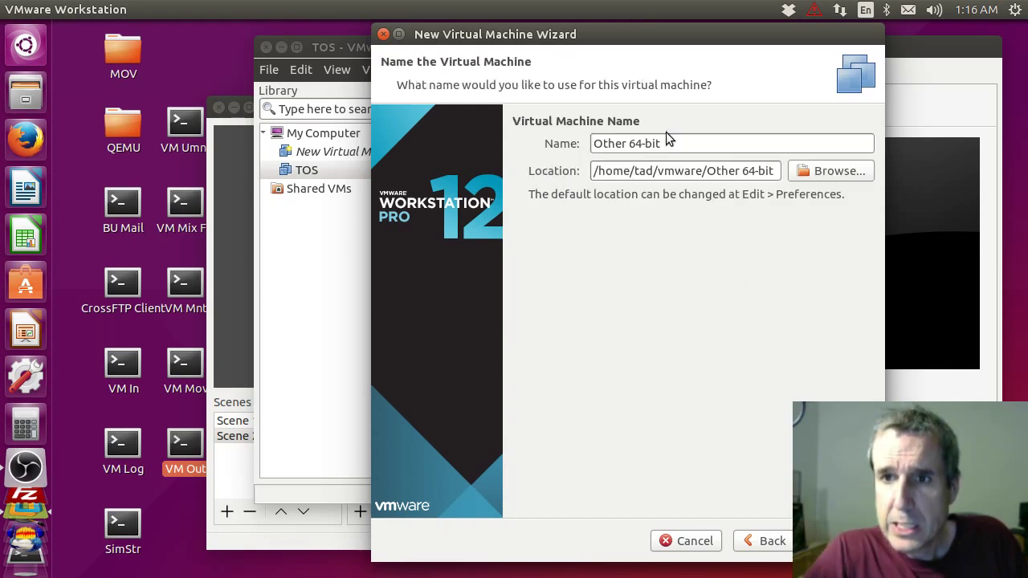
Name the virtual machine Prod and accept the 8 GB maximum disk size, split into multiple files
{"action": "left_click_drag", "start_coordinate": [667, 143], "coordinate": [596, 142]}
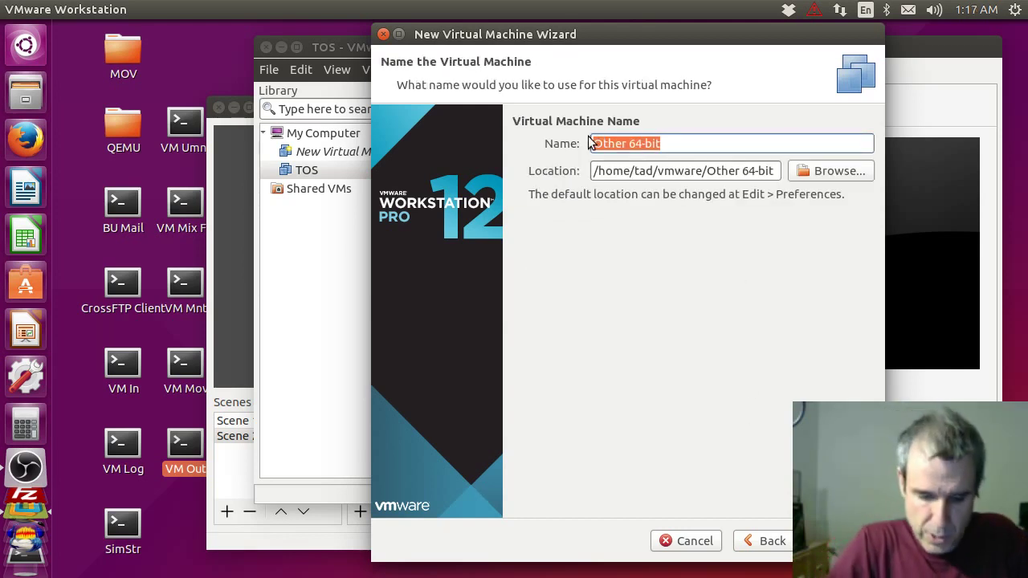
{"action": "type", "text": "Prod"}
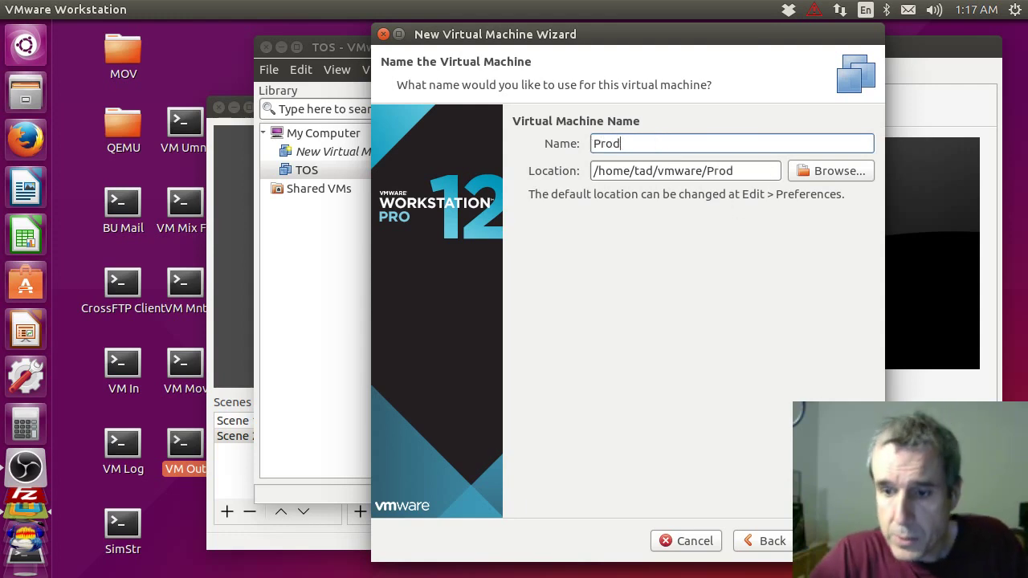
{"action": "key", "text": "Return"}
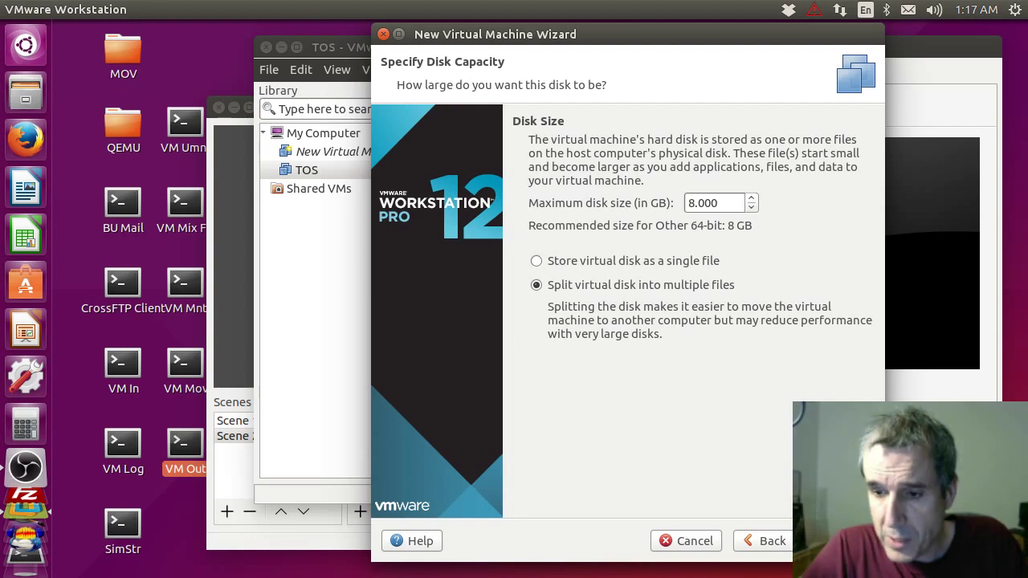
{"action": "left_click", "coordinate": [815, 542]}
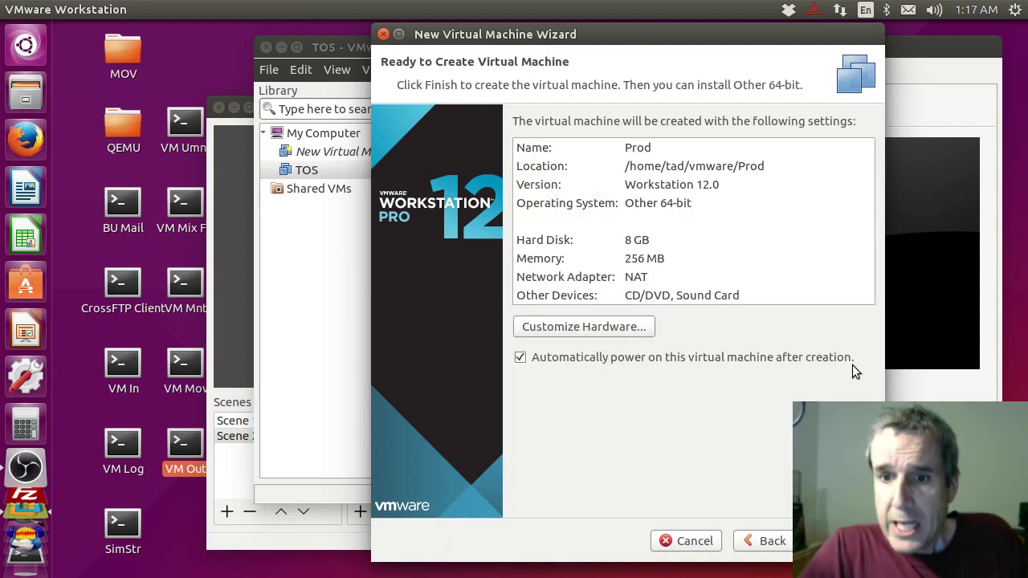
Customize the virtual machine's hardware to 5792 MB of memory and 8 cores per processor
{"action": "left_click", "coordinate": [633, 329]}
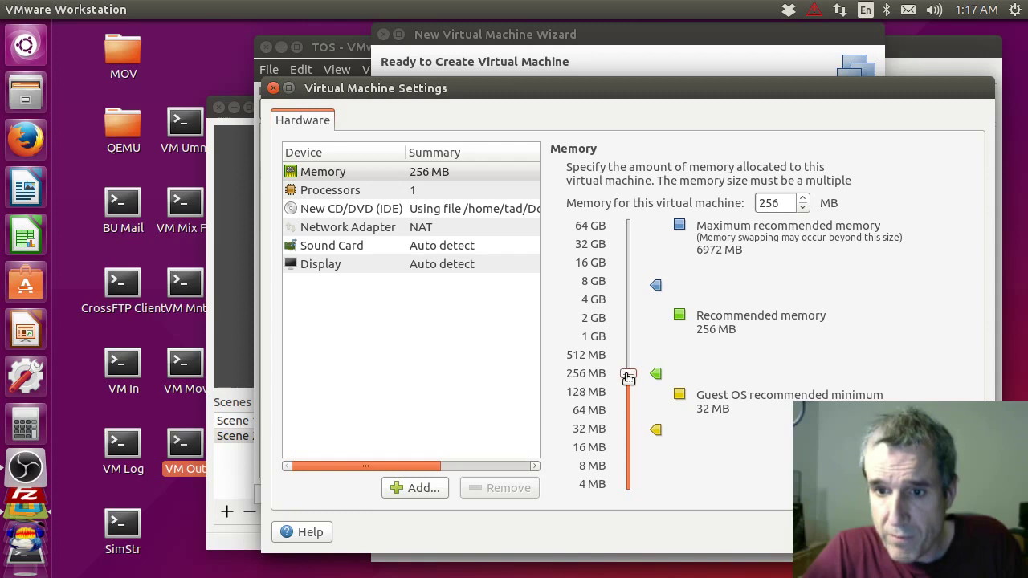
{"action": "left_click_drag", "start_coordinate": [628, 378], "coordinate": [630, 294]}
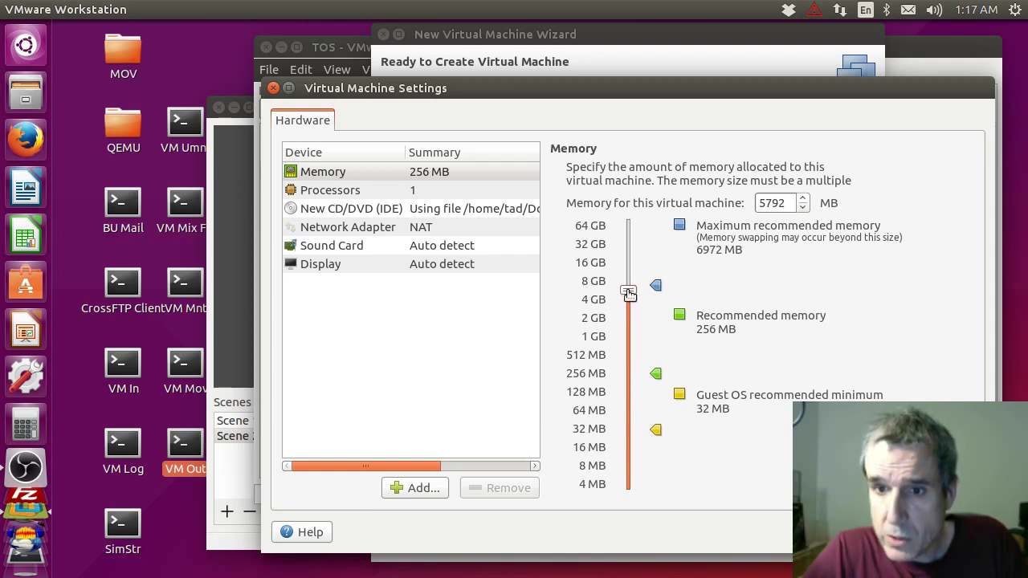
{"action": "left_click", "coordinate": [366, 191]}
{"action": "left_click", "coordinate": [755, 201]}
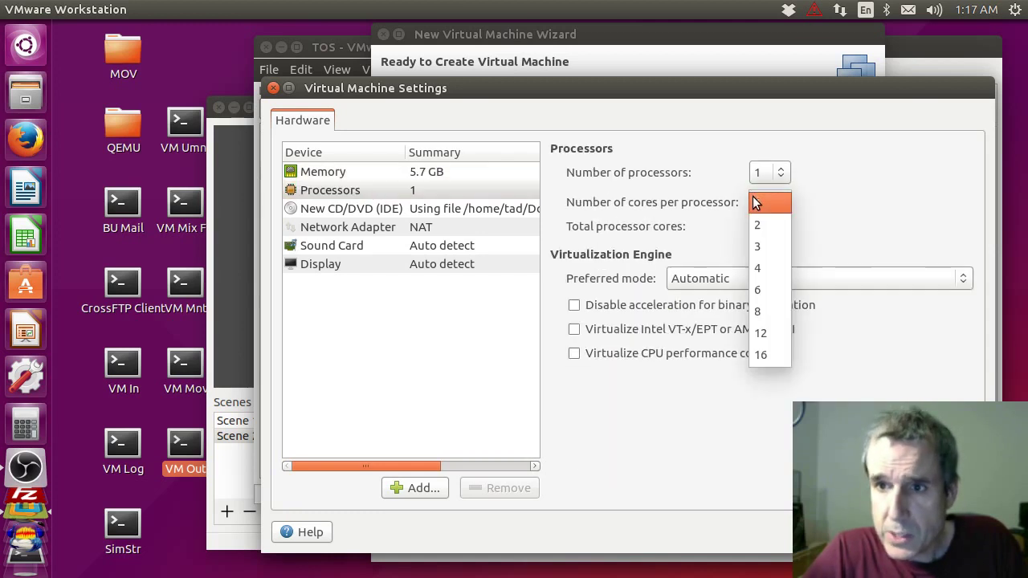
{"action": "left_click", "coordinate": [756, 301]}
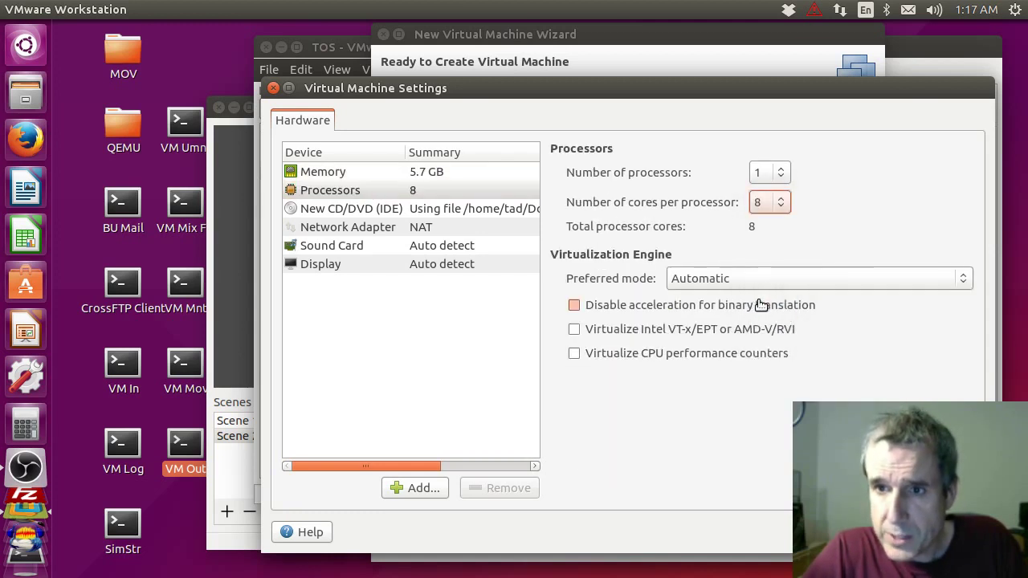
Remove the network adapter and sound card from the hardware, and finish creating the virtual machine with automatic power-on
{"action": "left_click", "coordinate": [435, 230]}
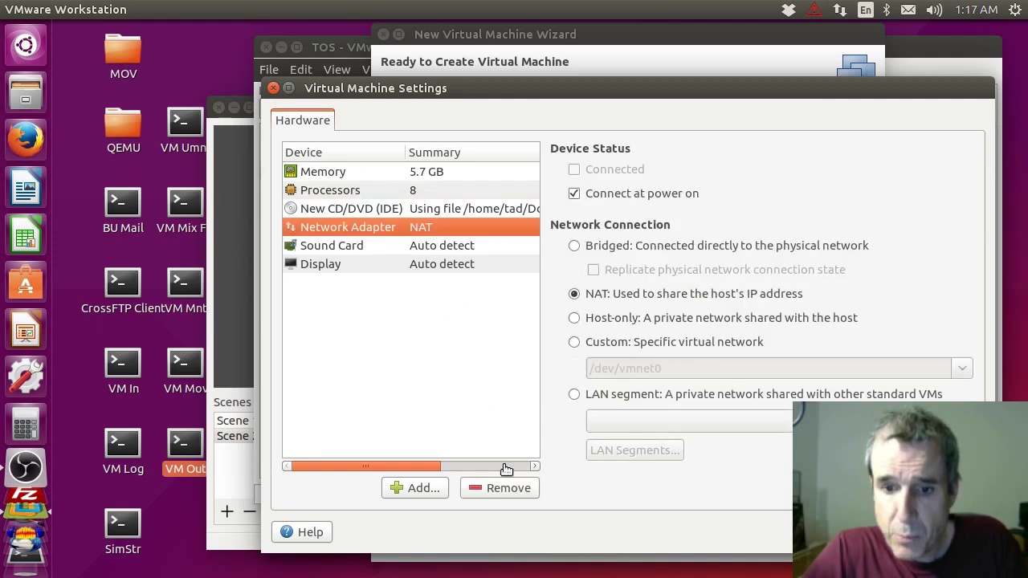
{"action": "left_click", "coordinate": [512, 495]}
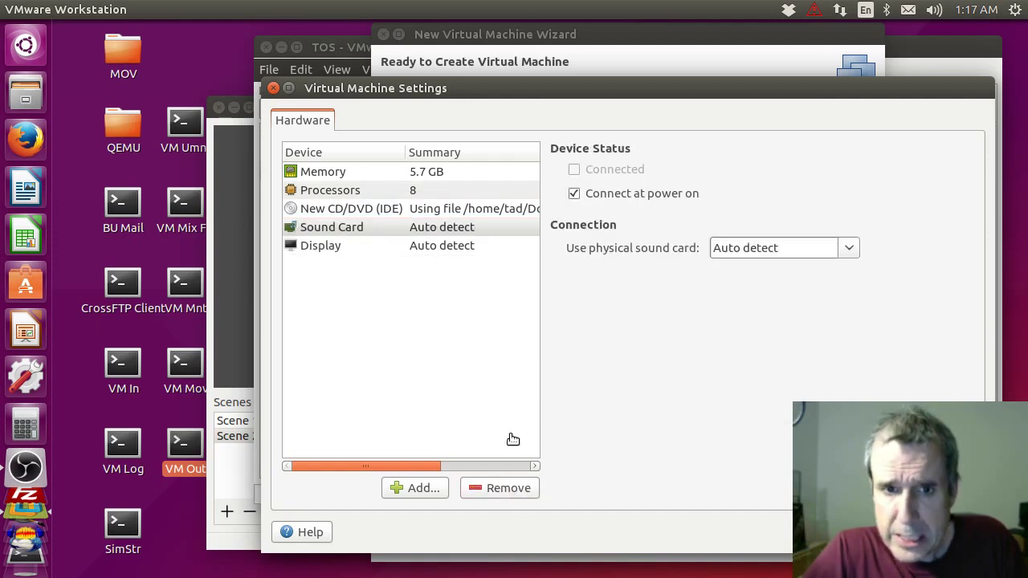
{"action": "left_click", "coordinate": [438, 230]}
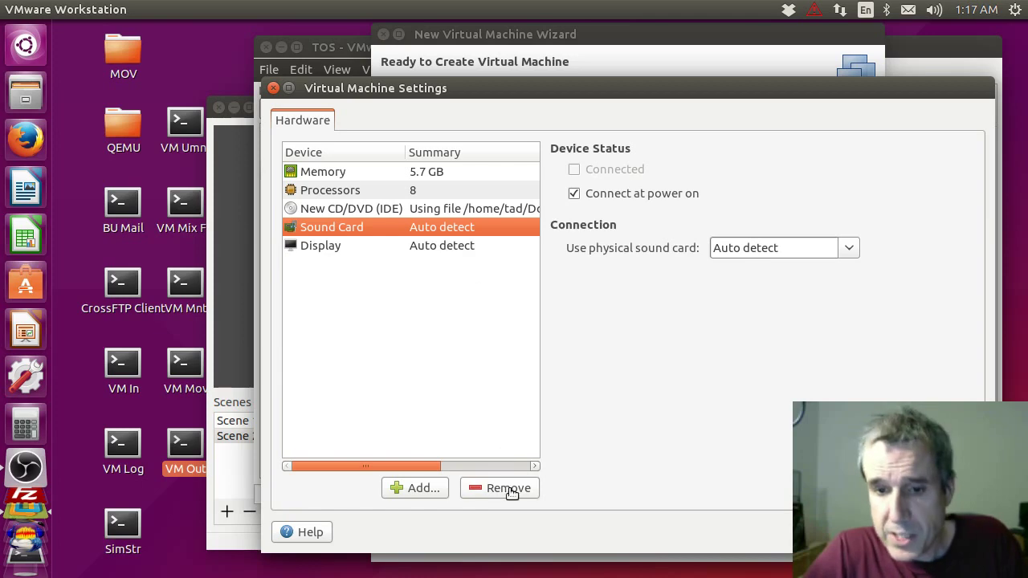
{"action": "left_click", "coordinate": [509, 488]}
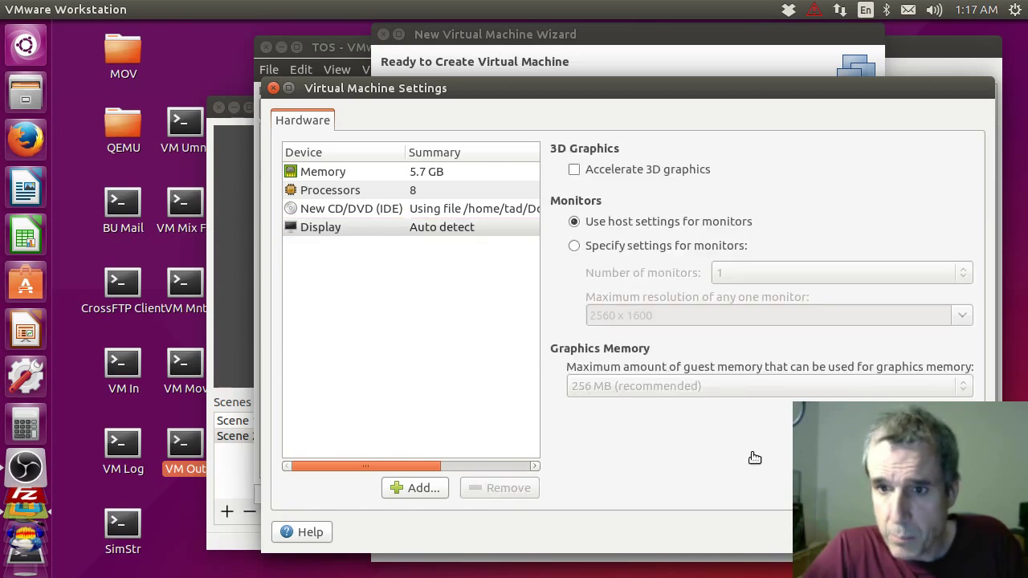
{"action": "left_click", "coordinate": [956, 532]}
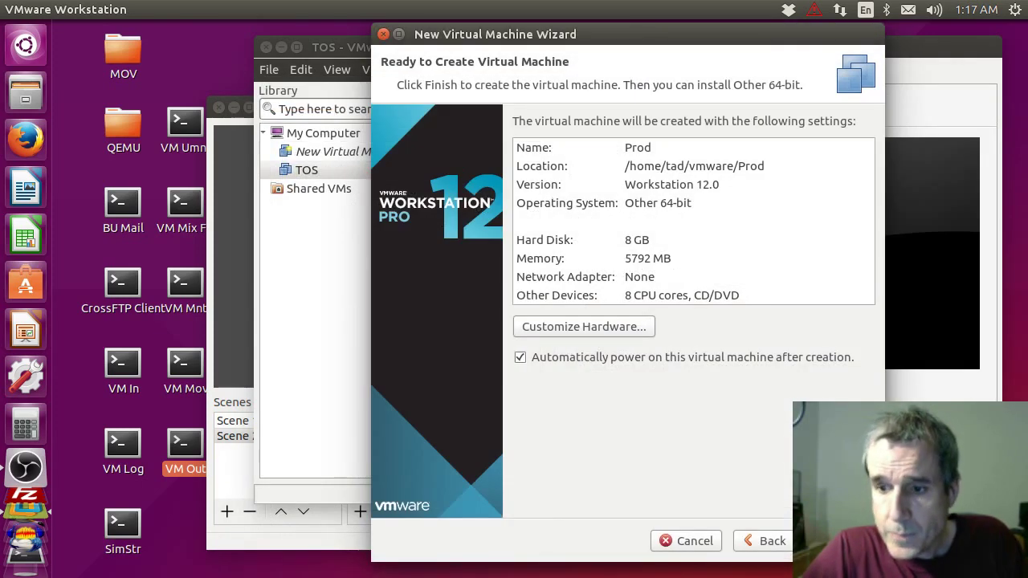
{"action": "left_click", "coordinate": [835, 541]}
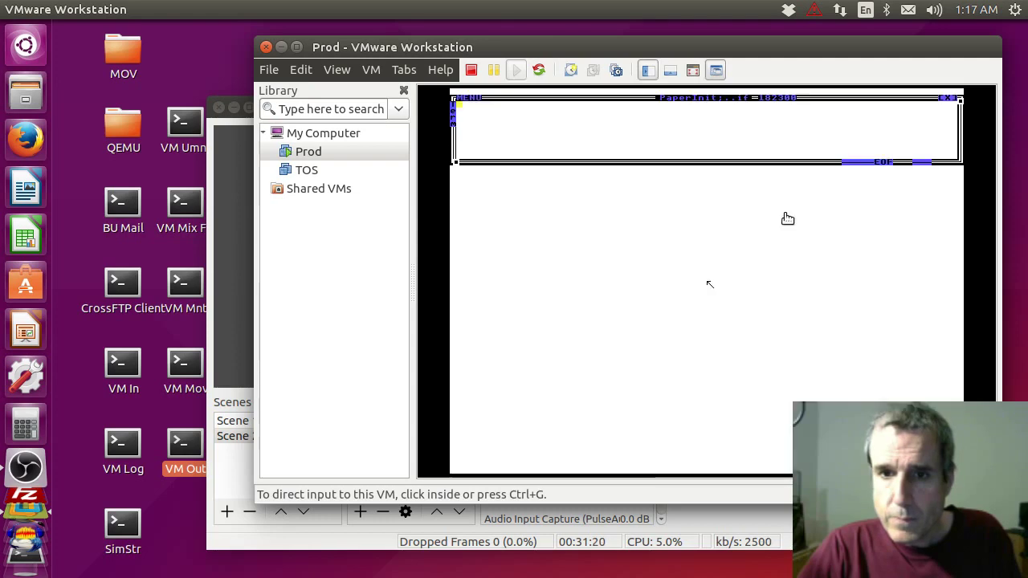
Install TempleOS onto the hard drive, confirming that it runs inside a virtual machine, and reboot once copying ends
{"action": "left_click", "coordinate": [603, 263]}
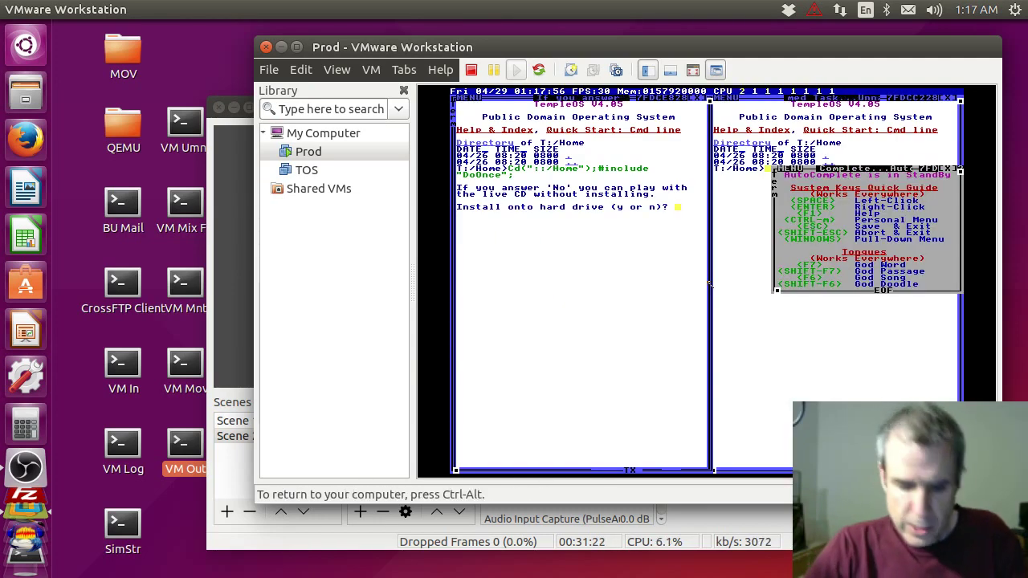
{"action": "key", "text": "y"}
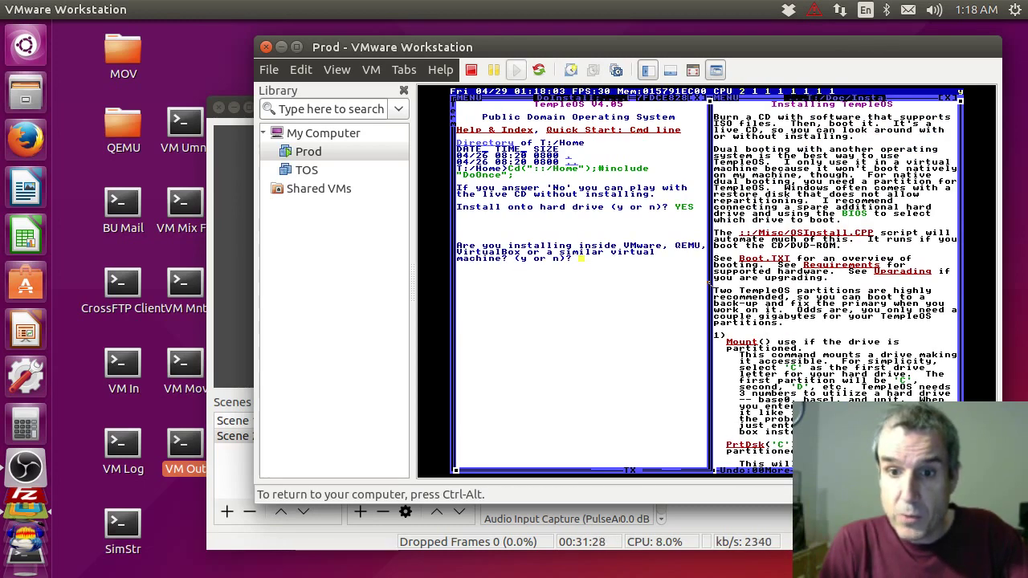
{"action": "key", "text": "y"}
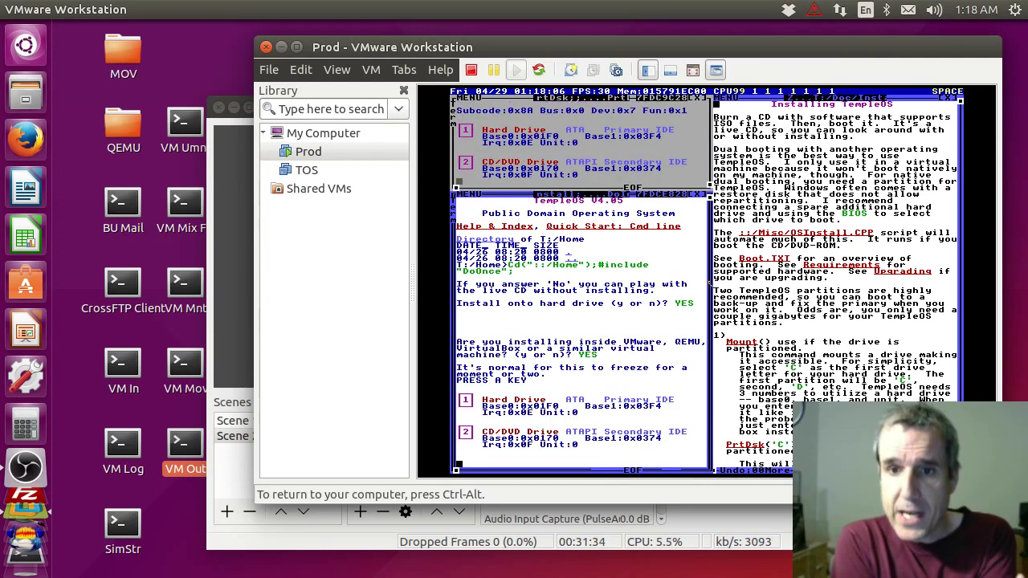
{"action": "key", "text": "Return"}
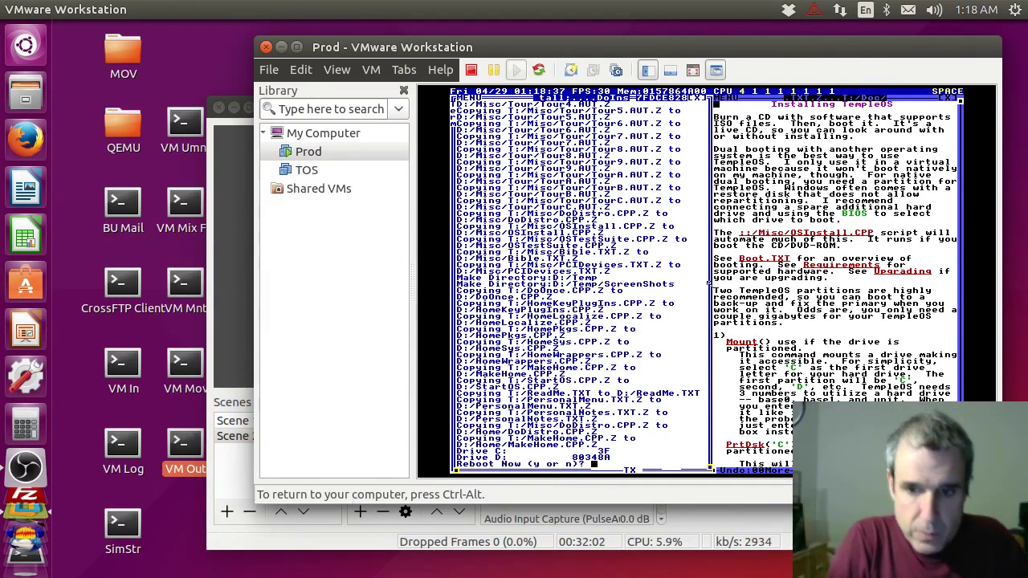
{"action": "key", "text": "y"}
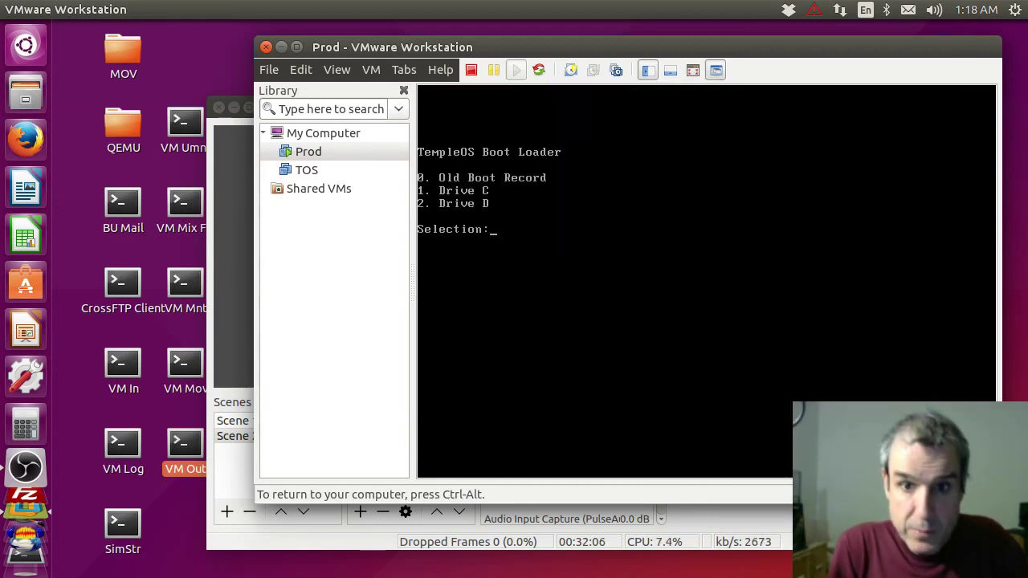
Boot TempleOS from Drive C without taking the tour, and turn off the AutoComplete window
{"action": "key", "text": "1"}
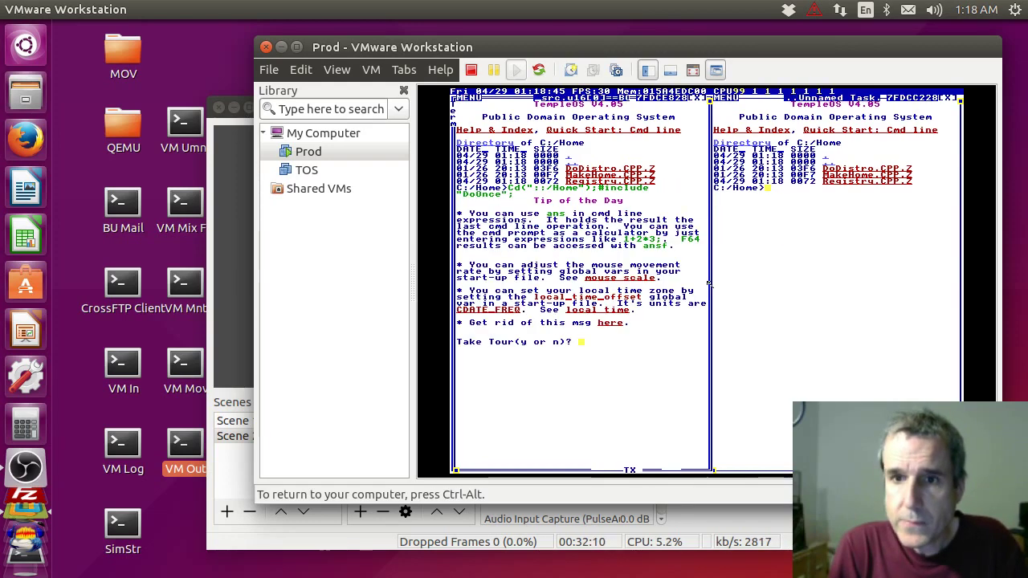
{"action": "key", "text": "n"}
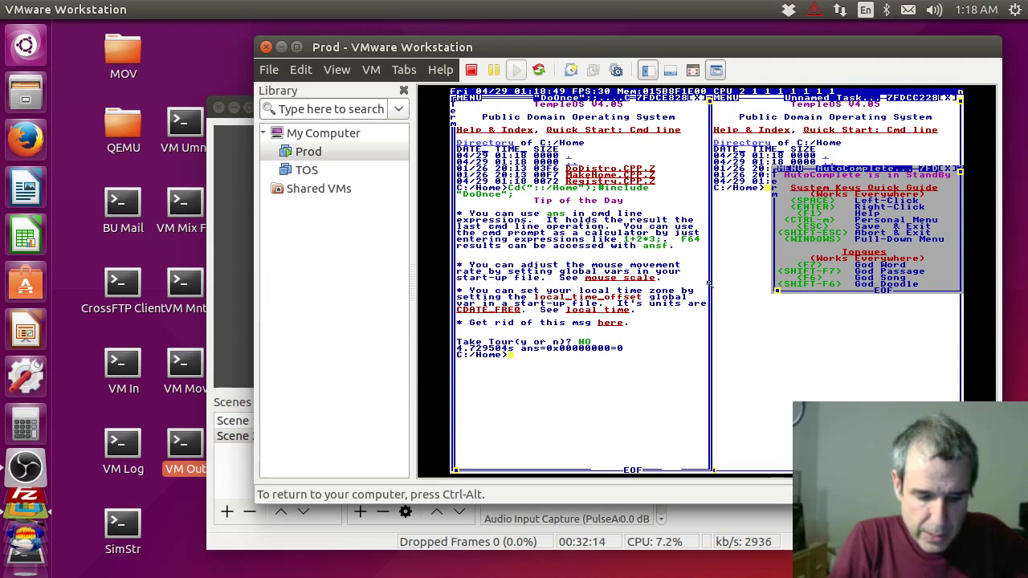
{"action": "key", "text": "alt+shift+a"}
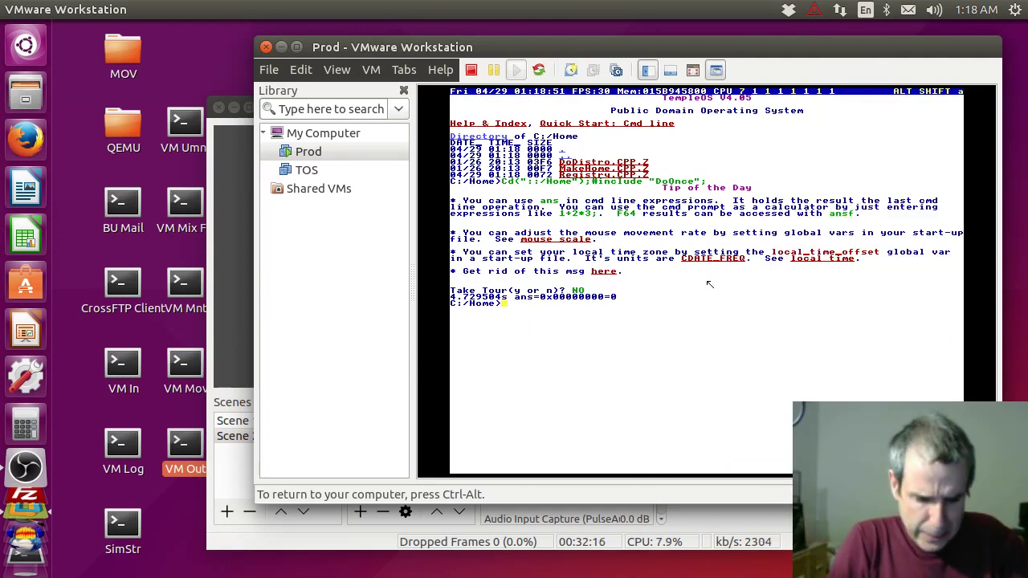
{"action": "type", "text": "Dir;"}
{"action": "key", "text": "BackSpace"}
{"action": "key", "text": "BackSpace"}
{"action": "key", "text": "BackSpace"}
{"action": "key", "text": "BackSpace"}
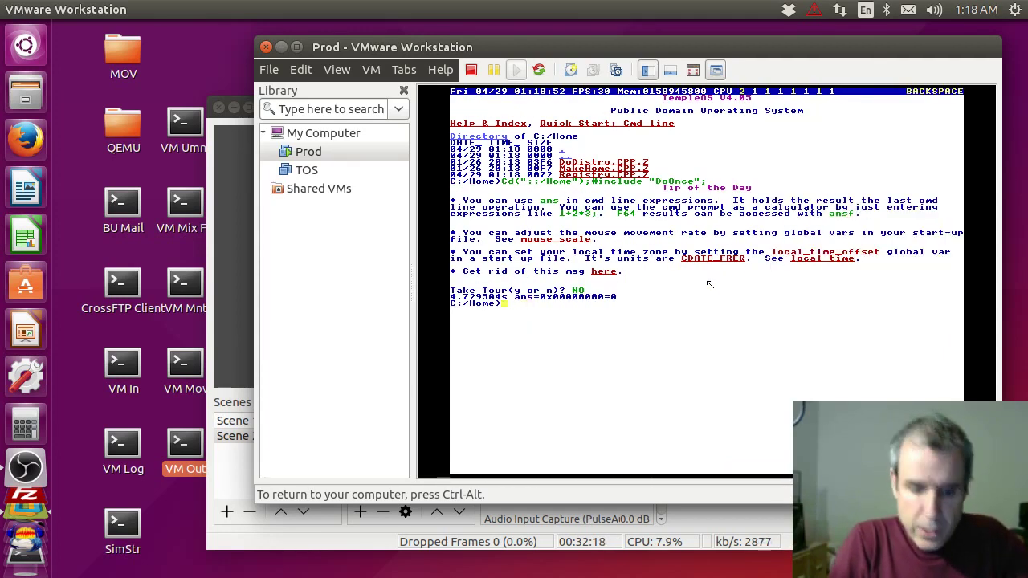
Open the File Manager and expand the Demo folder and its AcctExample subfolder on drive C, moving to DoOnce.CPP.Z
{"action": "key", "text": "ctrl+d"}
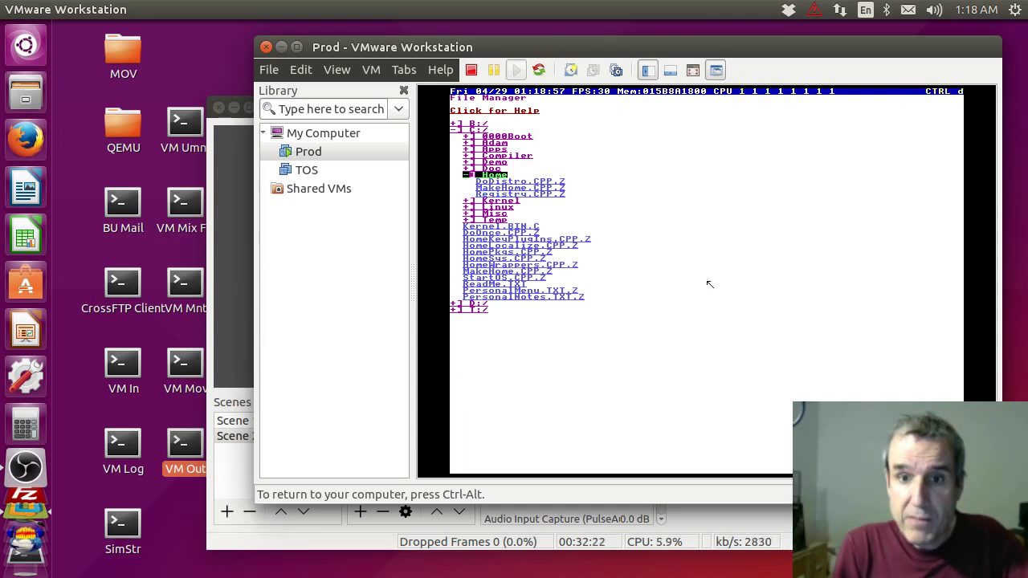
{"action": "key", "text": "Up"}
{"action": "key", "text": "Up"}
{"action": "key", "text": "space"}
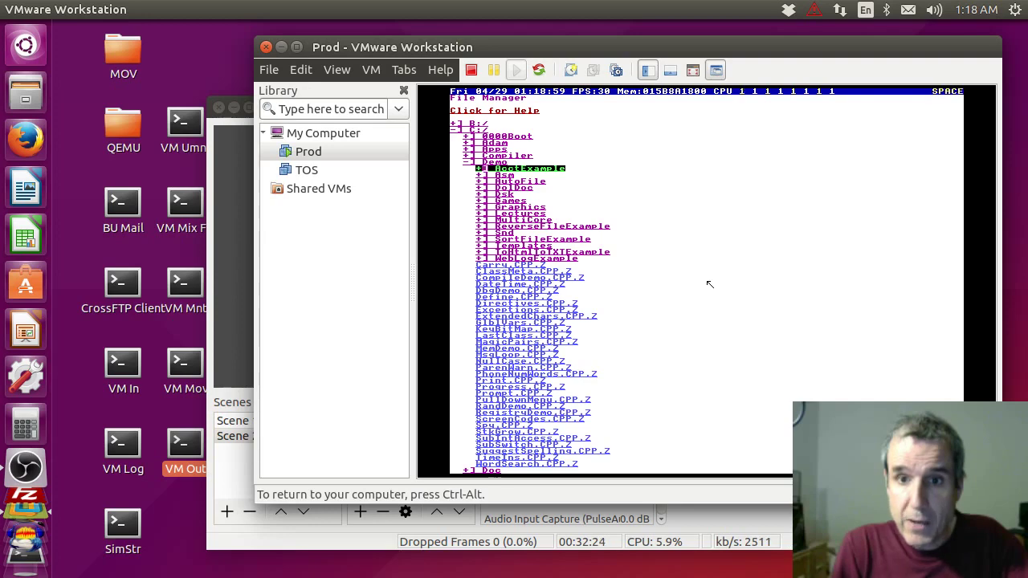
{"action": "key", "text": "space"}
{"action": "key", "text": "Down"}
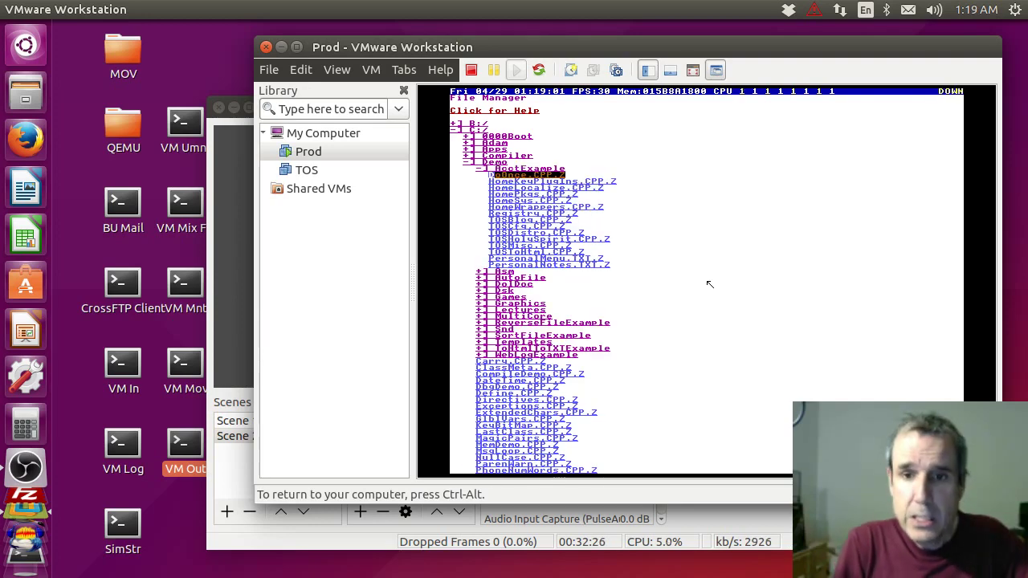
{"action": "key", "text": "shift+Down"}
{"action": "key", "text": "shift+Down"}
{"action": "key", "text": "shift+Down"}
{"action": "key", "text": "shift+Down"}
{"action": "key", "text": "shift+Down"}
{"action": "key", "text": "shift+Down"}
{"action": "key", "text": "shift+Down"}
{"action": "key", "text": "shift+Down"}
{"action": "key", "text": "shift+Down"}
{"action": "key", "text": "shift+Down"}
{"action": "key", "text": "shift+Down"}
{"action": "key", "text": "shift+Down"}
{"action": "key", "text": "shift+Down"}
{"action": "key", "text": "shift+Down"}
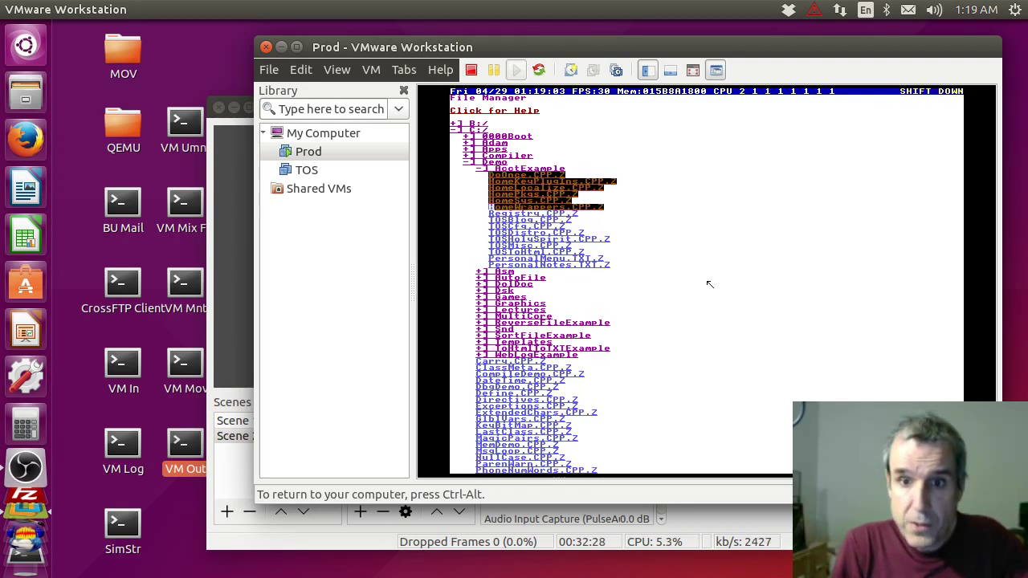
{"action": "key", "text": "shift+Down"}
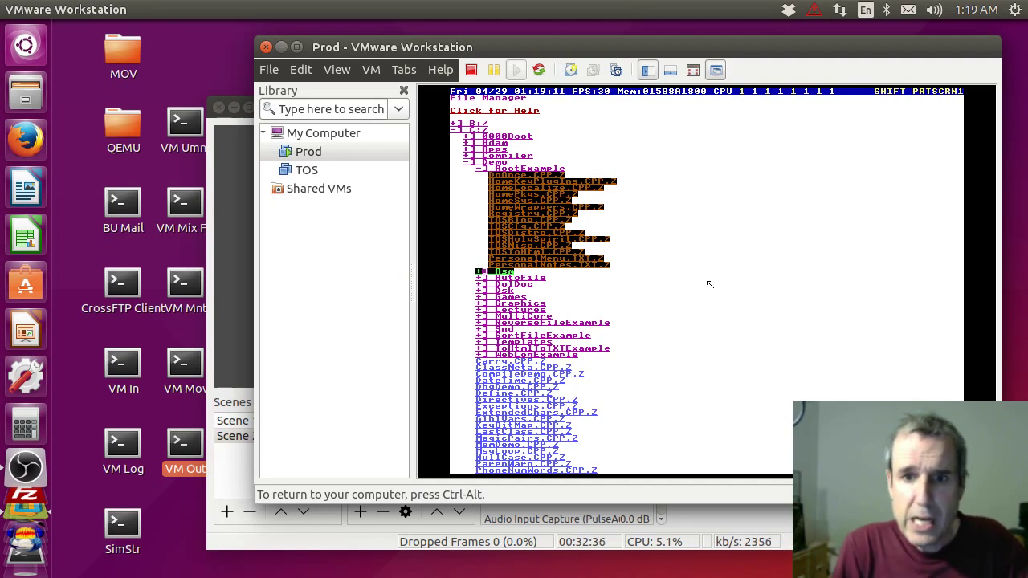
{"action": "key", "text": "shift+Up"}
{"action": "key", "text": "shift+Up"}
{"action": "key", "text": "shift+Up"}
{"action": "key", "text": "shift+Up"}
{"action": "key", "text": "shift+Up"}
{"action": "key", "text": "shift+Up"}
{"action": "key", "text": "shift+Up"}
{"action": "key", "text": "shift+Up"}
{"action": "key", "text": "shift+Up"}
{"action": "key", "text": "shift+Up"}
{"action": "key", "text": "shift+Up"}
{"action": "key", "text": "shift+Up"}
{"action": "key", "text": "shift+Up"}
{"action": "key", "text": "shift+Up"}
{"action": "key", "text": "shift+Up"}
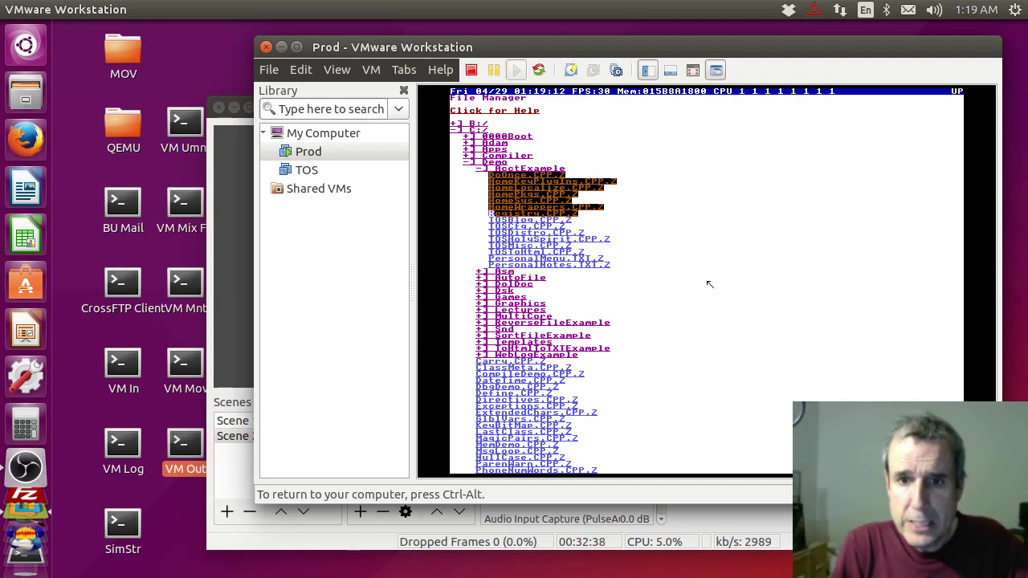
{"action": "key", "text": "Down"}
{"action": "key", "text": "Down"}
{"action": "key", "text": "Down"}
{"action": "key", "text": "Down"}
{"action": "key", "text": "Down"}
{"action": "key", "text": "Down"}
{"action": "key", "text": "Down"}
{"action": "key", "text": "Down"}
{"action": "key", "text": "Down"}
{"action": "key", "text": "Down"}
{"action": "key", "text": "Down"}
{"action": "key", "text": "Down"}
{"action": "key", "text": "Up"}
{"action": "key", "text": "Up"}
{"action": "key", "text": "Up"}
{"action": "key", "text": "Up"}
{"action": "key", "text": "Up"}
{"action": "key", "text": "Up"}
{"action": "key", "text": "Up"}
{"action": "key", "text": "Up"}
{"action": "key", "text": "Up"}
{"action": "key", "text": "Up"}
{"action": "key", "text": "Up"}
{"action": "key", "text": "Up"}
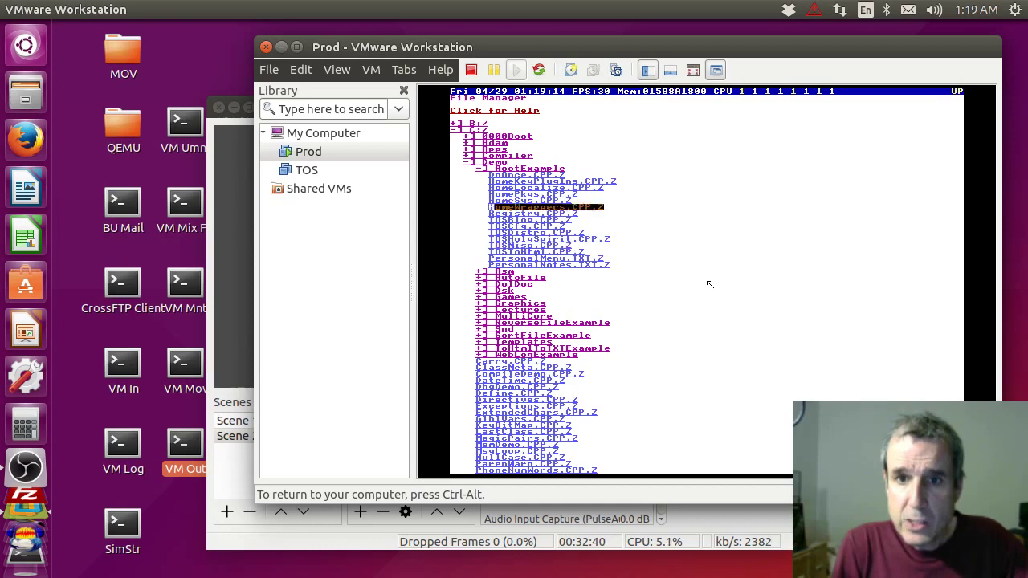
Select all AcctExample files from DoOnce.CPP.Z through PersonalNotes.TXT.Z and copy them
{"action": "key", "text": "shift+Down"}
{"action": "key", "text": "shift+Down"}
{"action": "key", "text": "shift+Down"}
{"action": "key", "text": "shift+Down"}
{"action": "key", "text": "shift+Down"}
{"action": "key", "text": "shift+Down"}
{"action": "key", "text": "shift+Down"}
{"action": "key", "text": "shift+Down"}
{"action": "key", "text": "shift+Down"}
{"action": "key", "text": "shift+Down"}
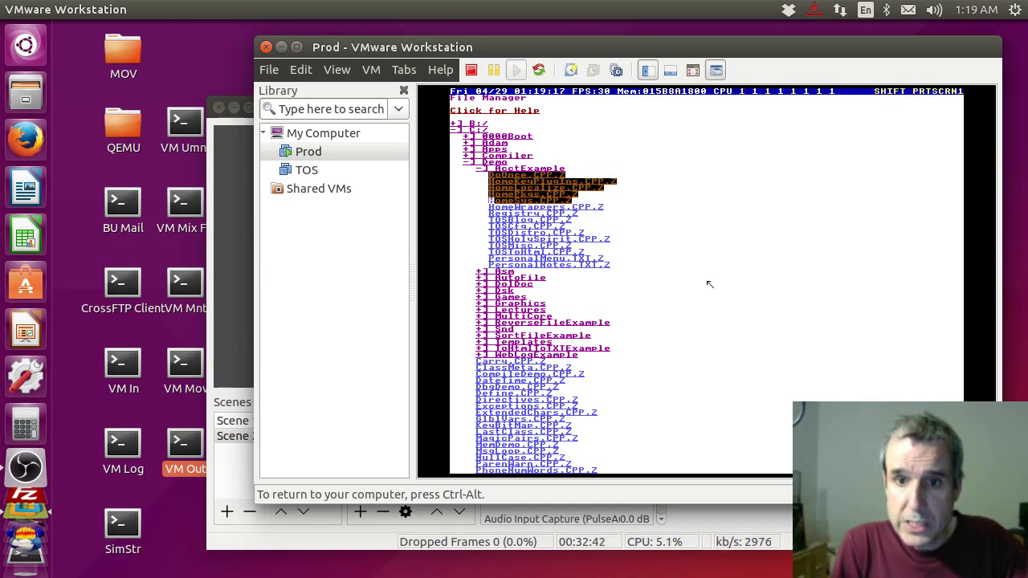
{"action": "key", "text": "shift+Down"}
{"action": "key", "text": "shift+Down"}
{"action": "key", "text": "shift+Down"}
{"action": "key", "text": "shift+Down"}
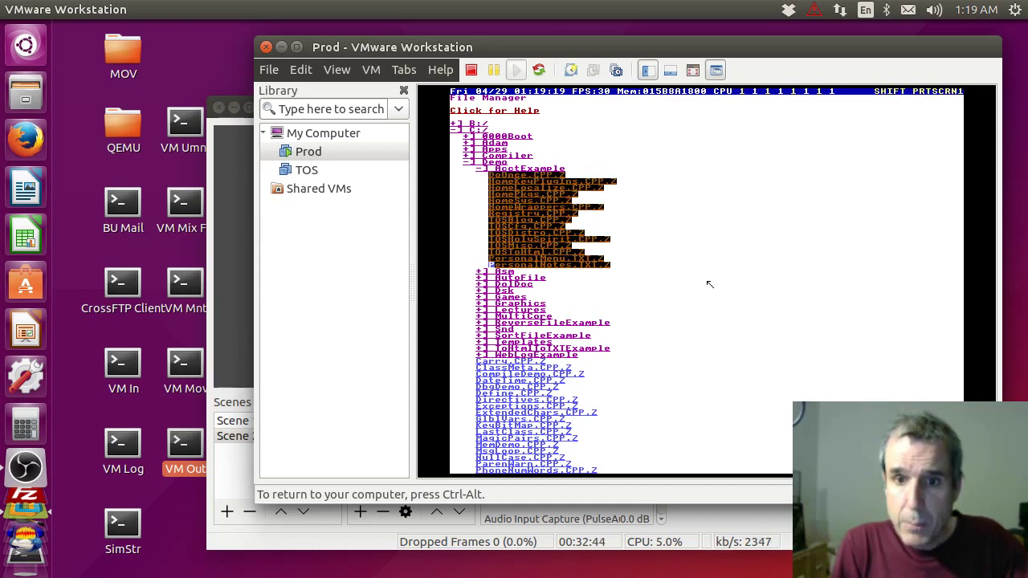
{"action": "key", "text": "shift+Down"}
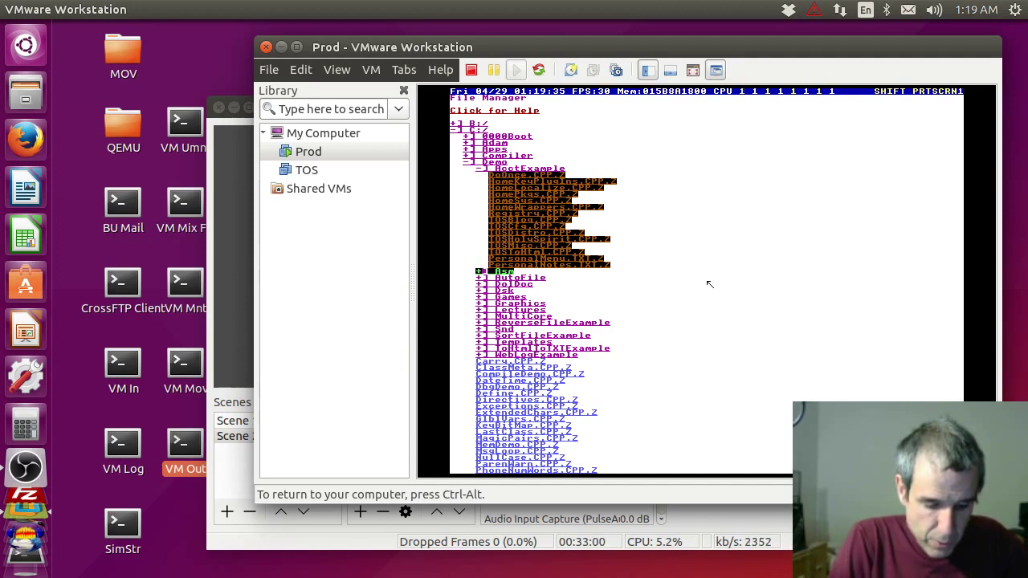
{"action": "key", "text": "ctrl"}
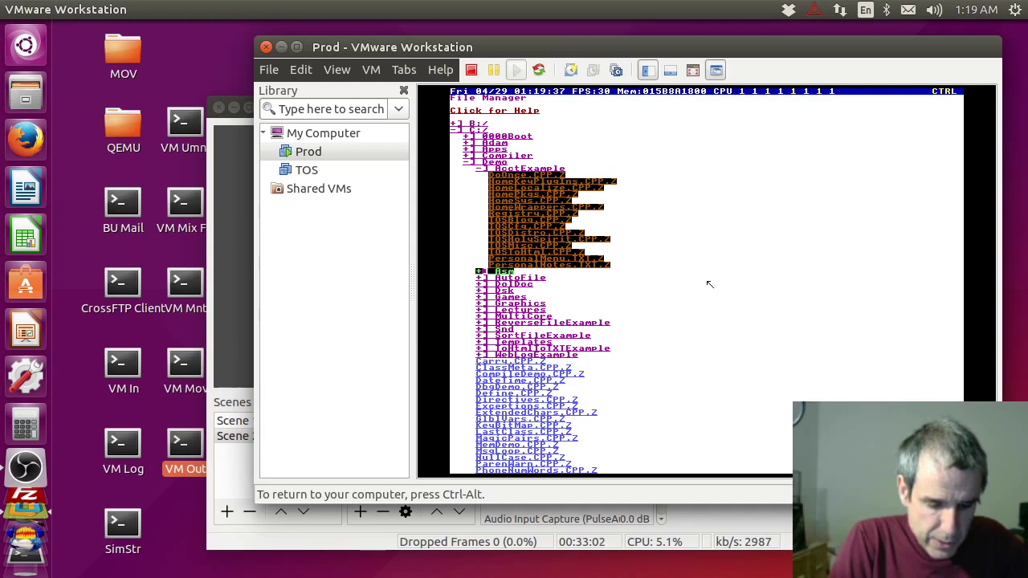
{"action": "key", "text": "ctrl+c"}
Clear the AcctExample file selection and collapse the Demo folder on drive C
{"action": "key", "text": "Down"}
{"action": "key", "text": "Down"}
{"action": "key", "text": "Down"}
{"action": "key", "text": "Down"}
{"action": "key", "text": "Down"}
{"action": "key", "text": "Down"}
{"action": "key", "text": "Down"}
{"action": "key", "text": "Down"}
{"action": "key", "text": "Down"}
{"action": "key", "text": "Down"}
{"action": "key", "text": "Down"}
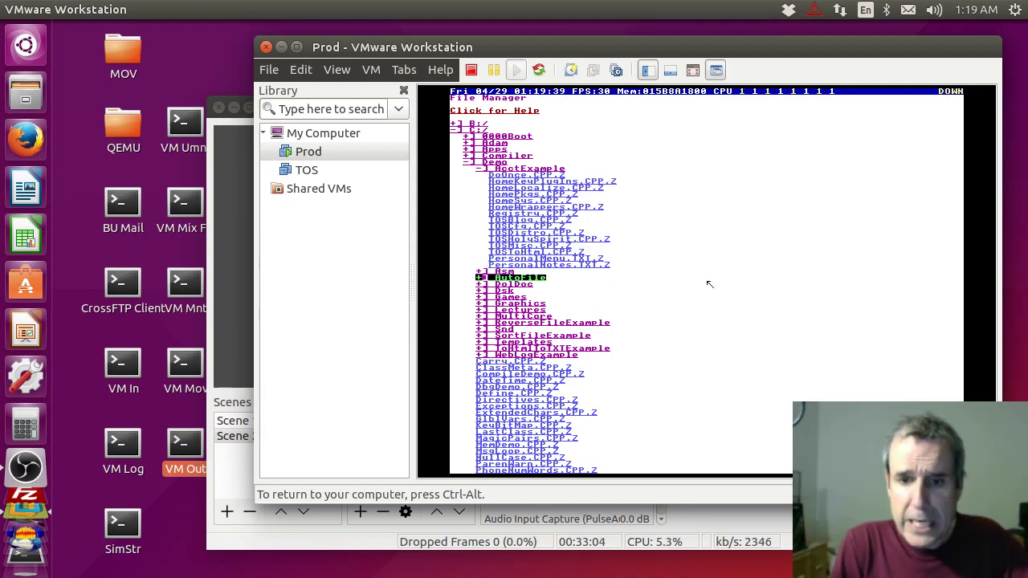
{"action": "key", "text": "Up"}
{"action": "key", "text": "Up"}
{"action": "key", "text": "Up"}
{"action": "key", "text": "Up"}
{"action": "key", "text": "Up"}
{"action": "key", "text": "Up"}
{"action": "key", "text": "Up"}
{"action": "key", "text": "Up"}
{"action": "key", "text": "Up"}
{"action": "key", "text": "Up"}
{"action": "key", "text": "Up"}
{"action": "key", "text": "Up"}
{"action": "key", "text": "Up"}
{"action": "key", "text": "Up"}
{"action": "key", "text": "Up"}
{"action": "key", "text": "Up"}
{"action": "key", "text": "Up"}
{"action": "key", "text": "Up"}
{"action": "key", "text": "Up"}
{"action": "key", "text": "Up"}
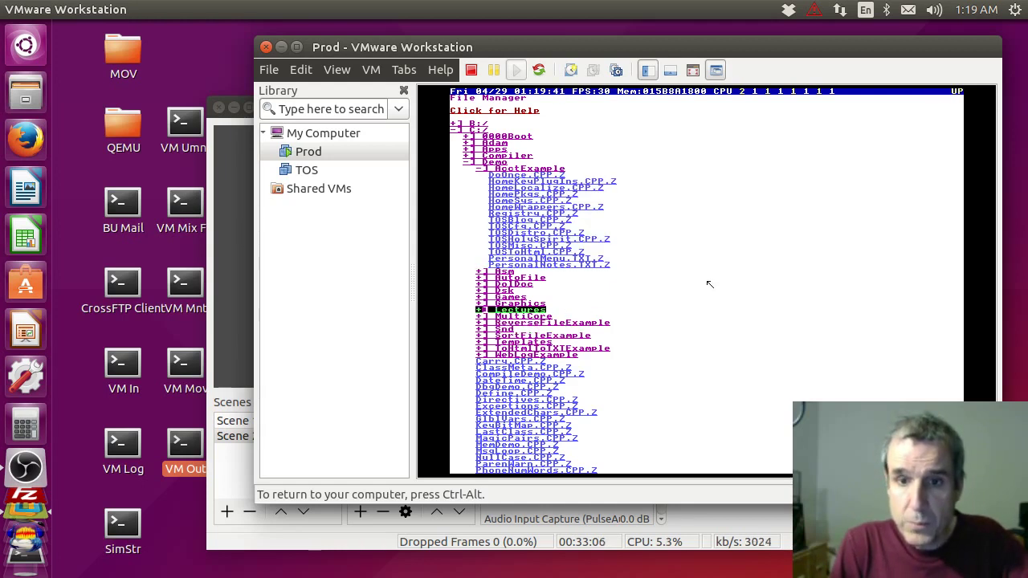
{"action": "key", "text": "Up"}
{"action": "key", "text": "Up"}
{"action": "key", "text": "space"}
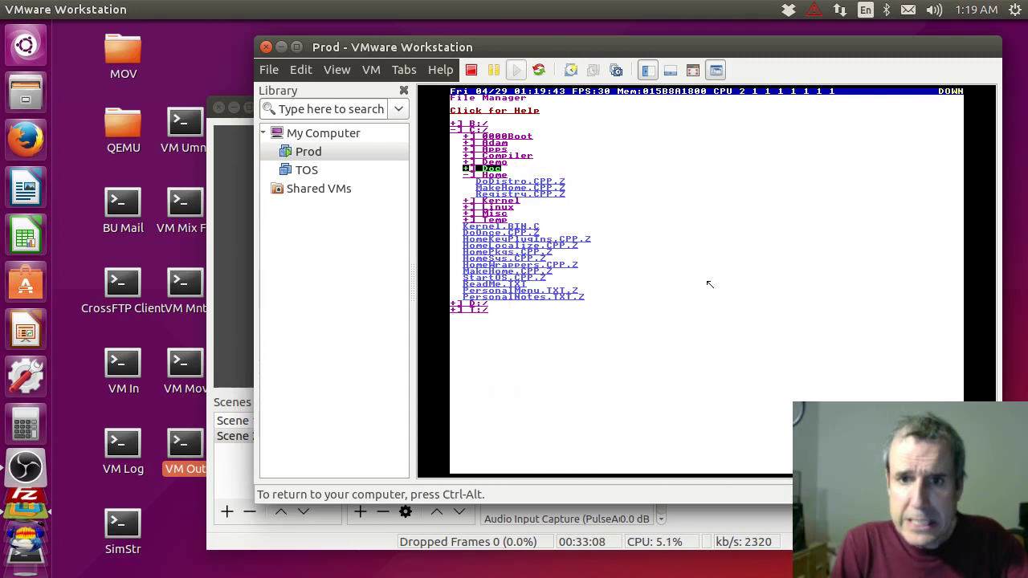
Paste the copied AcctExample files into the Home folder on drive C and close the File Manager
{"action": "key", "text": "Down"}
{"action": "key", "text": "Down"}
{"action": "key", "text": "Down"}
{"action": "key", "text": "Down"}
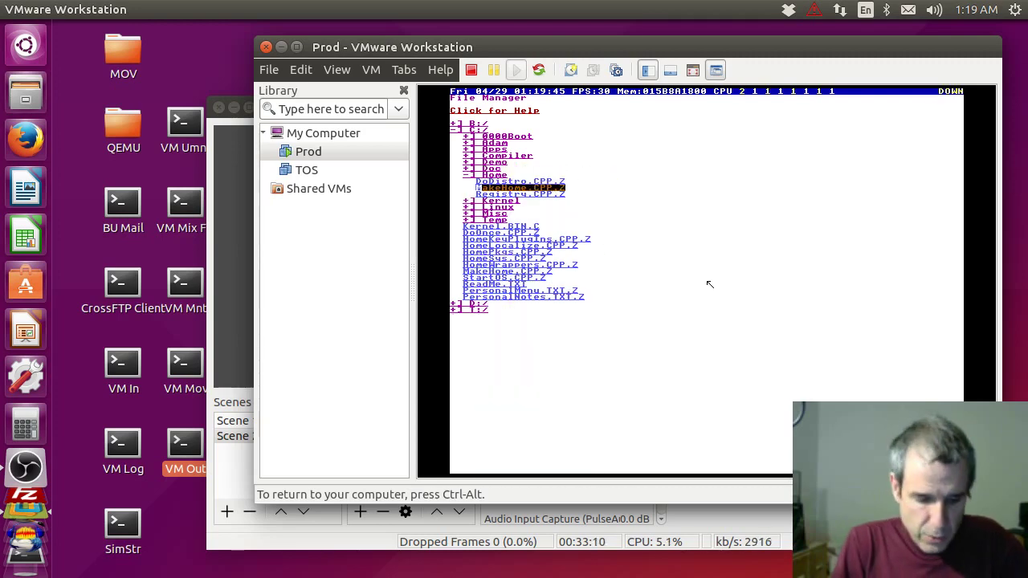
{"action": "key", "text": "ctrl+v"}
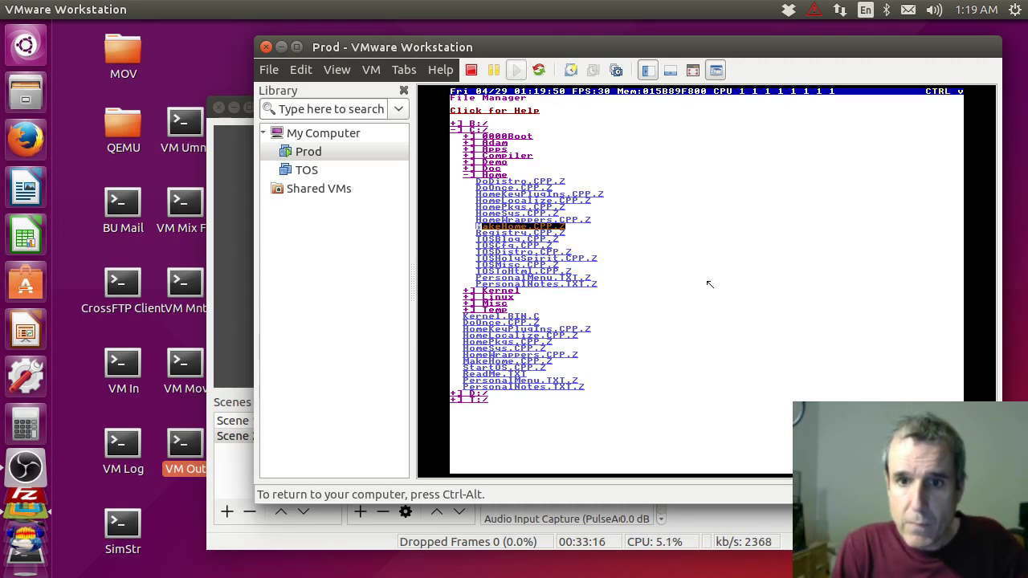
{"action": "key", "text": "shift+Escape"}
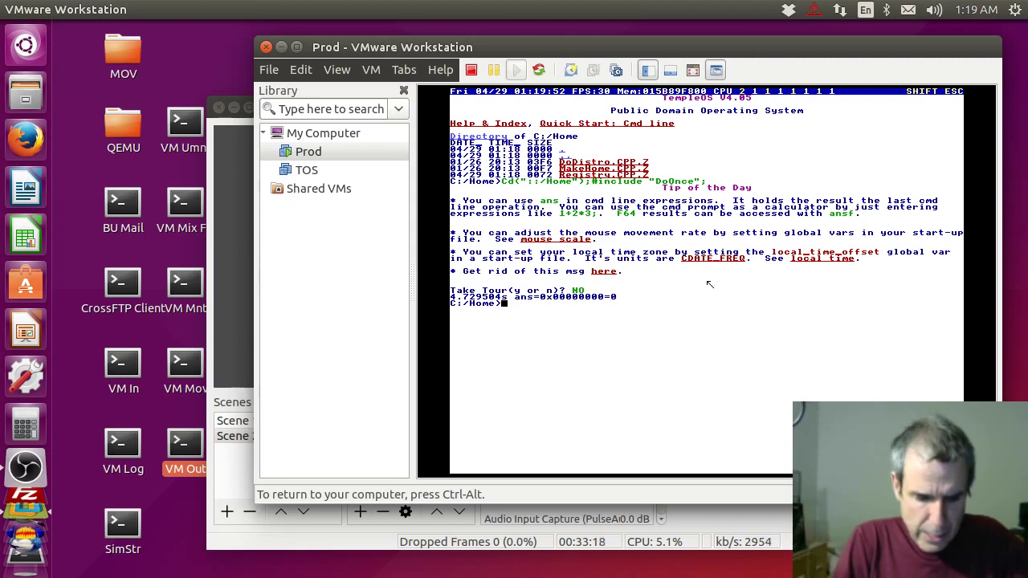
Copy all AcctExample files to Home from the command line with Copy("/Demo/AcctExample/*","/Home");
{"action": "type", "text": "Copy"}
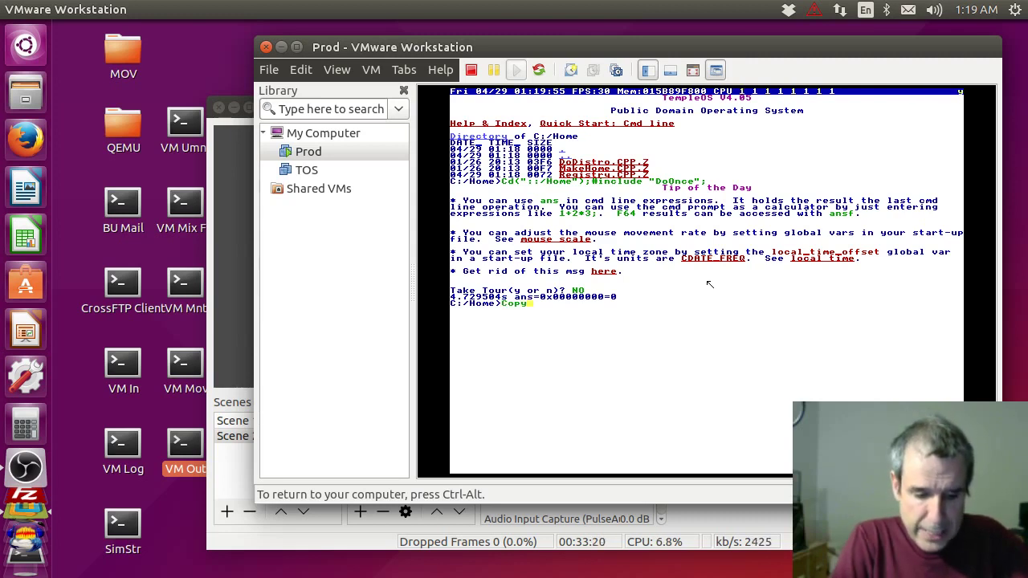
{"action": "type", "text": "("}
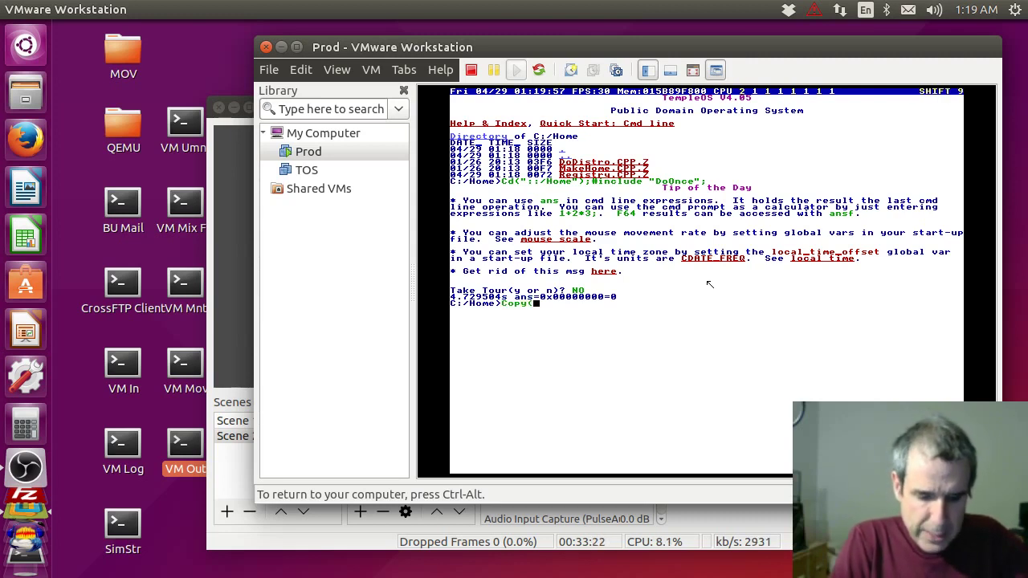
{"action": "type", "text": "\"/"}
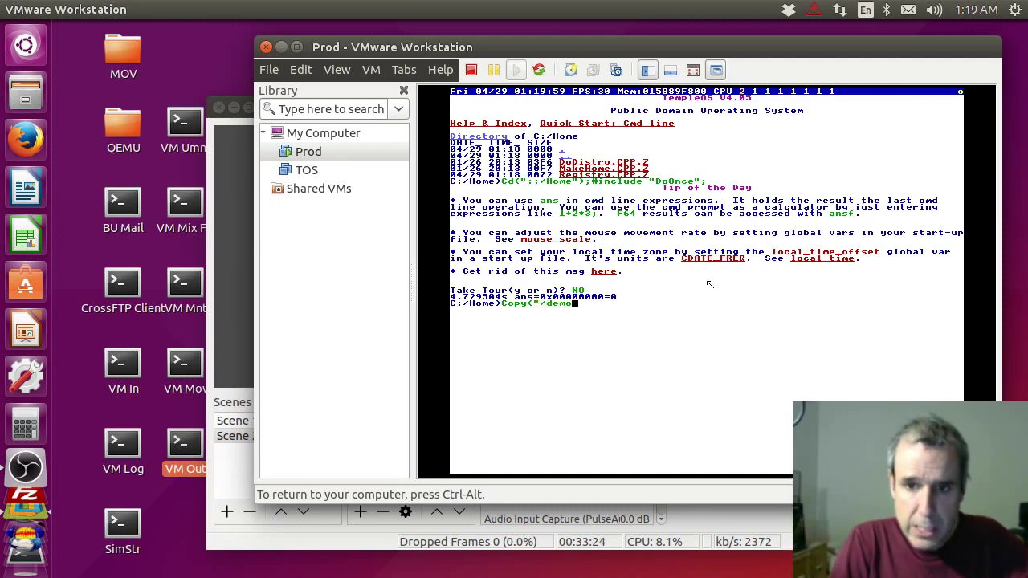
{"action": "type", "text": "Demo"}
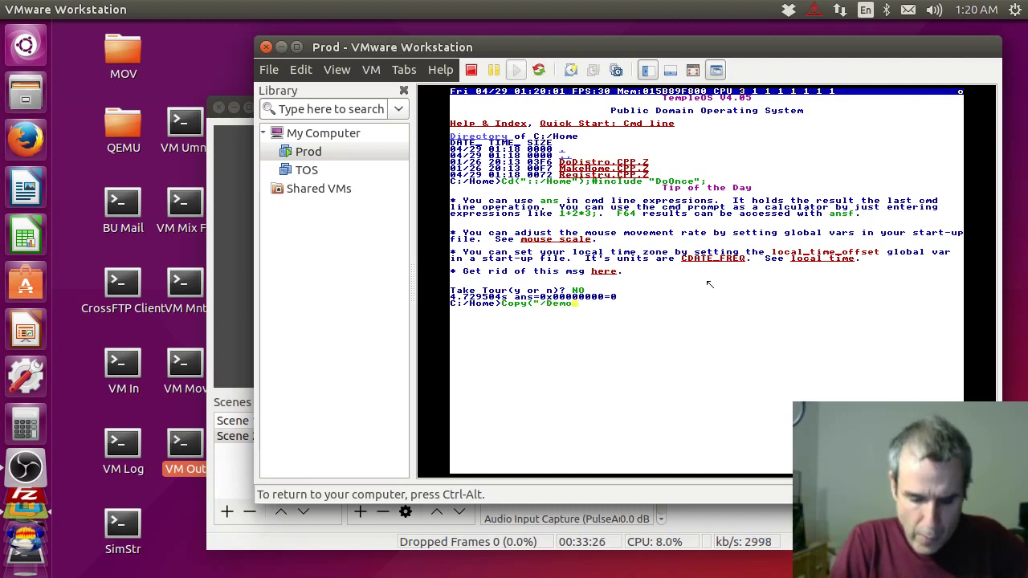
{"action": "type", "text": "/AcctEx"}
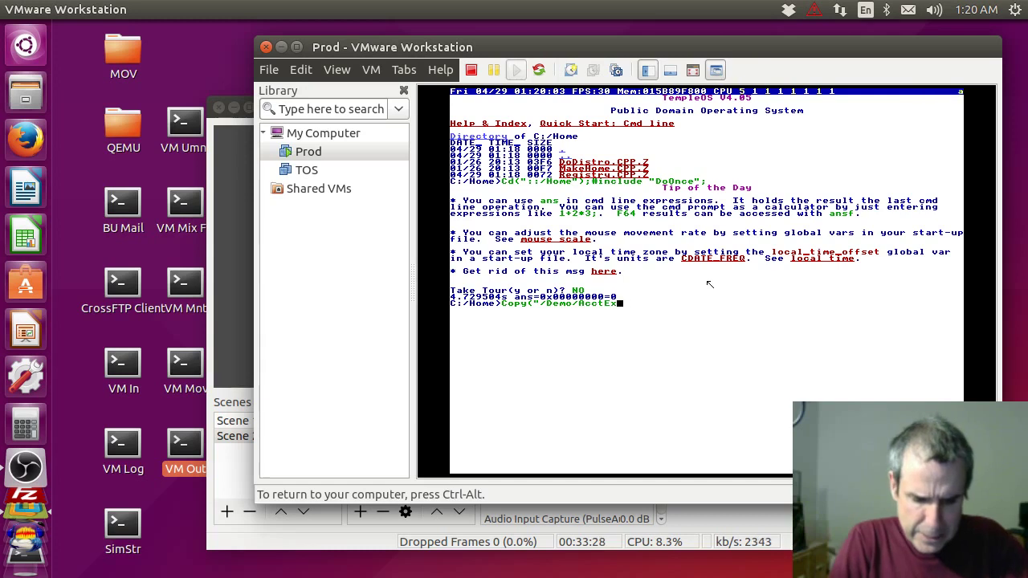
{"action": "type", "text": "ample/*"}
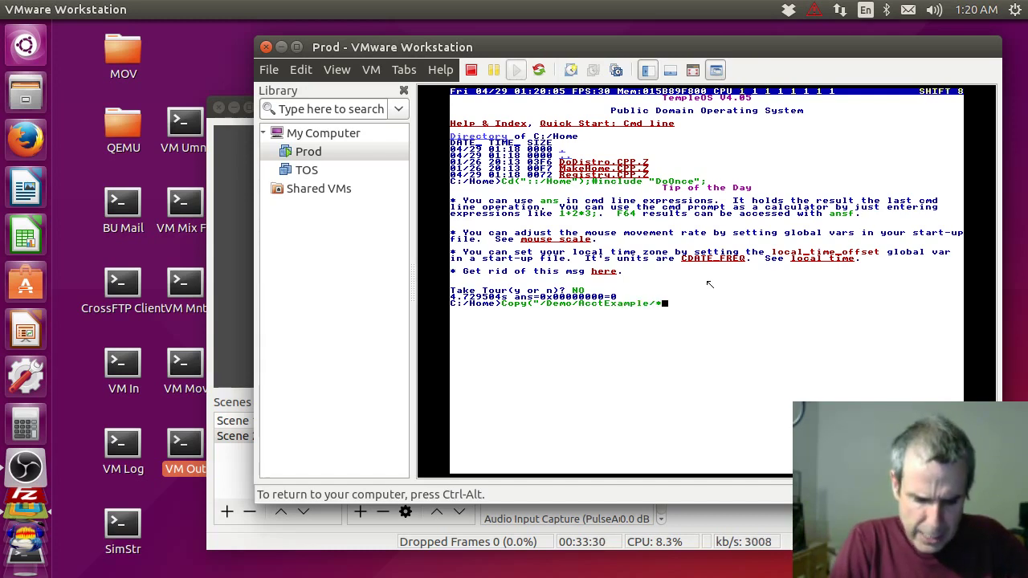
{"action": "type", "text": "\",\"/Home\");"}
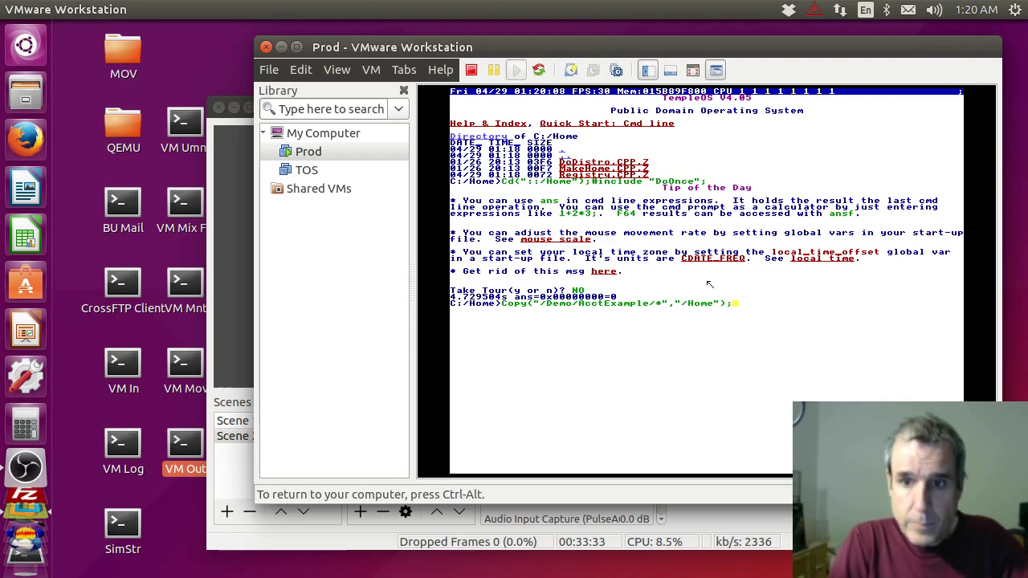
{"action": "key", "text": "Return"}
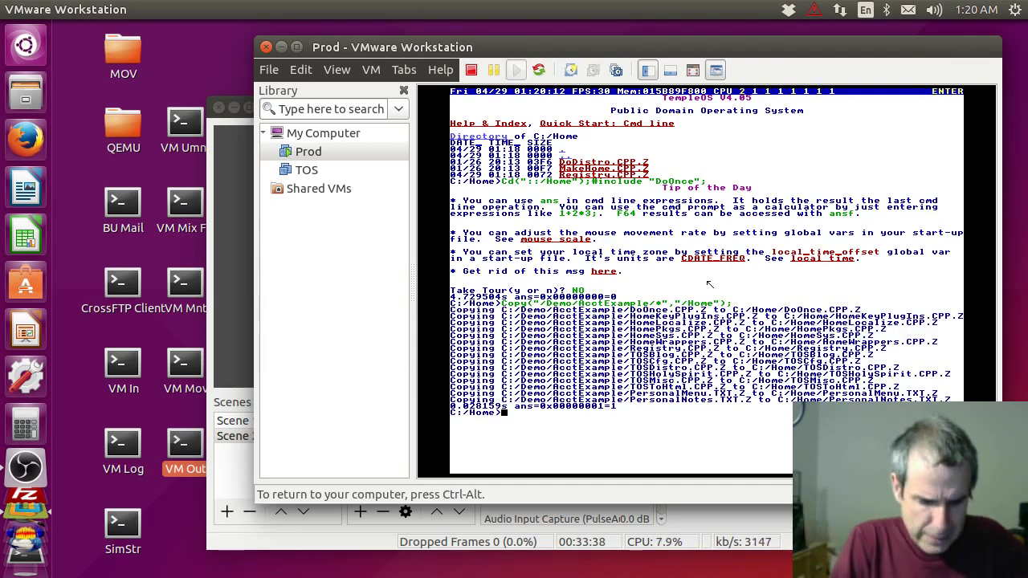
Reboot TempleOS with the Reboot; command and start it from Drive C
{"action": "type", "text": "Reb"}
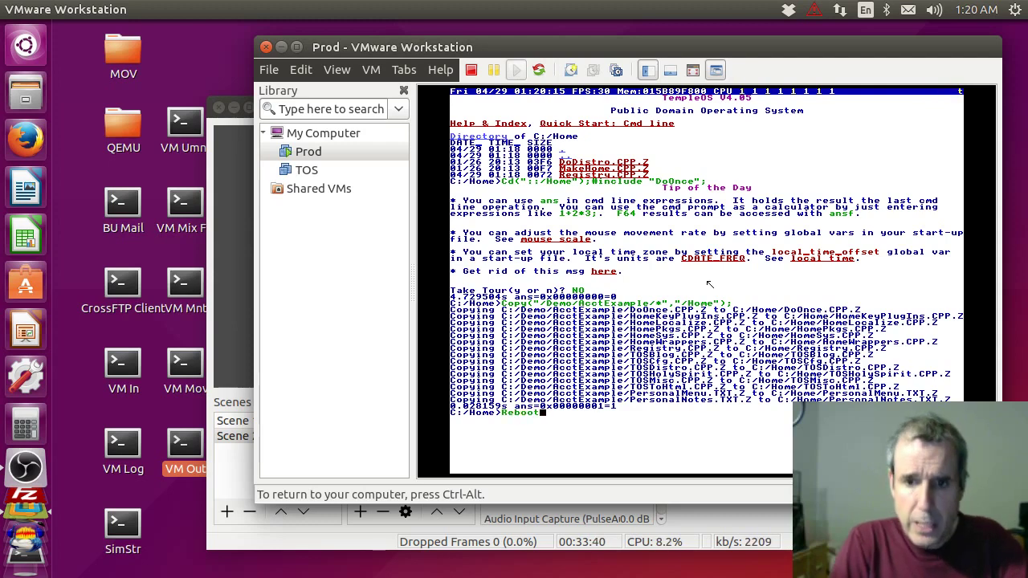
{"action": "type", "text": "oot;"}
{"action": "key", "text": "Return"}
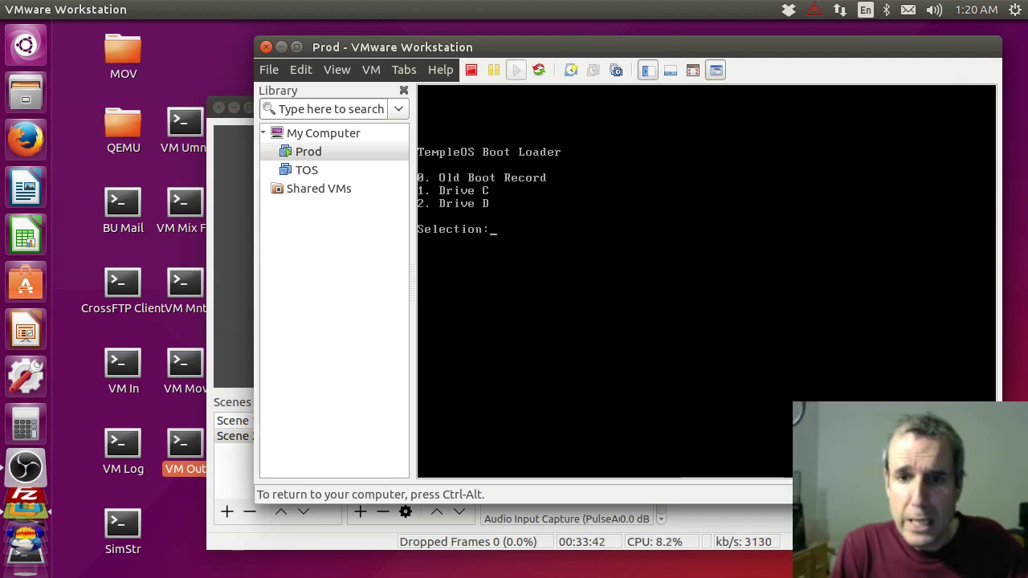
{"action": "key", "text": "1"}
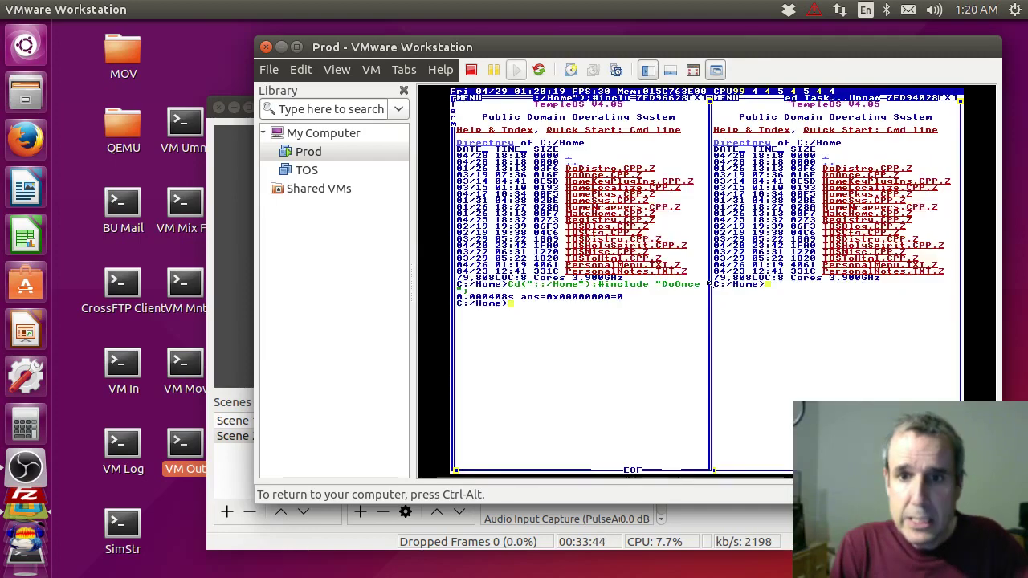
{"action": "key", "text": "Return"}
{"action": "key", "text": "Return"}
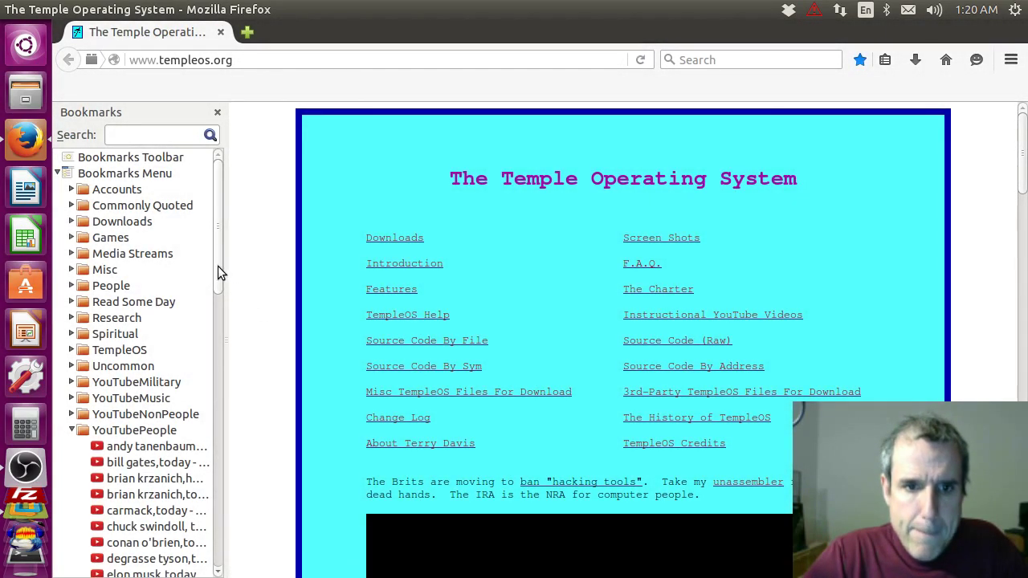
In Firefox, check the bookmarked YouTube live stream and the results of the physics girl,today search, and close the page
{"action": "left_click_drag", "start_coordinate": [217, 271], "coordinate": [261, 524]}
{"action": "left_click", "coordinate": [185, 483]}
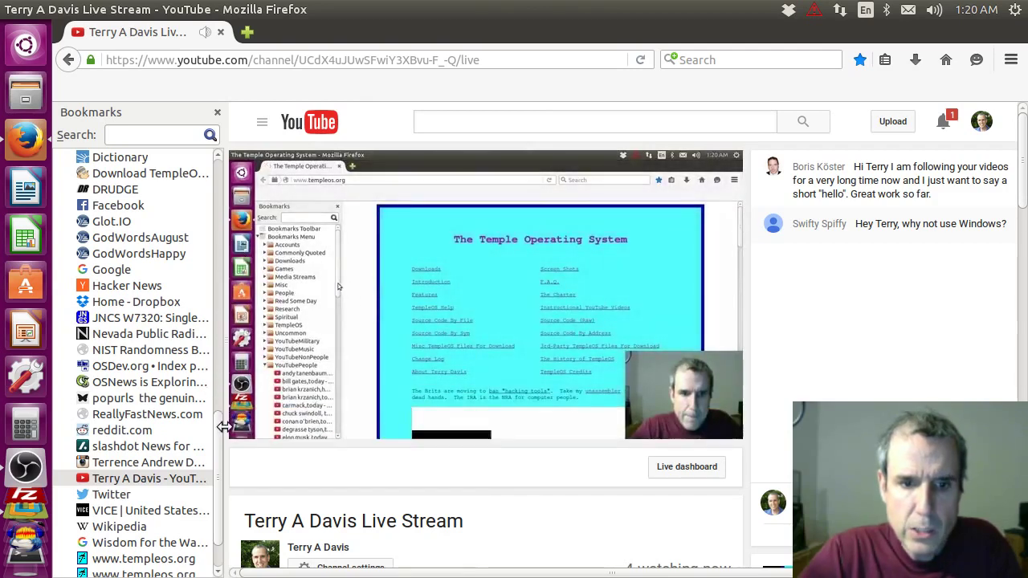
{"action": "left_click_drag", "start_coordinate": [218, 426], "coordinate": [222, 241]}
{"action": "scroll", "coordinate": [161, 361], "scroll_direction": "down", "scroll_amount": 4}
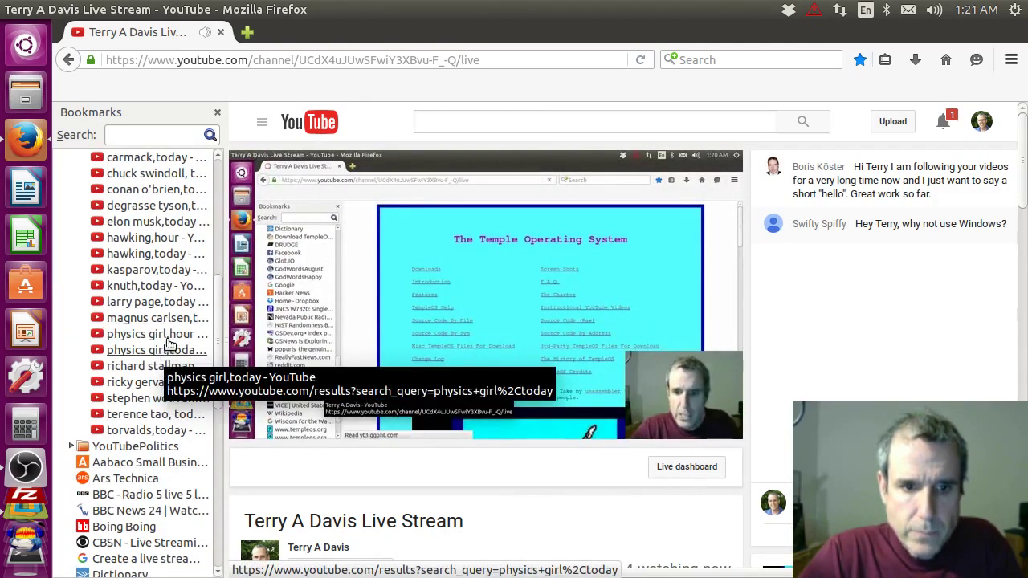
{"action": "left_click", "coordinate": [170, 351]}
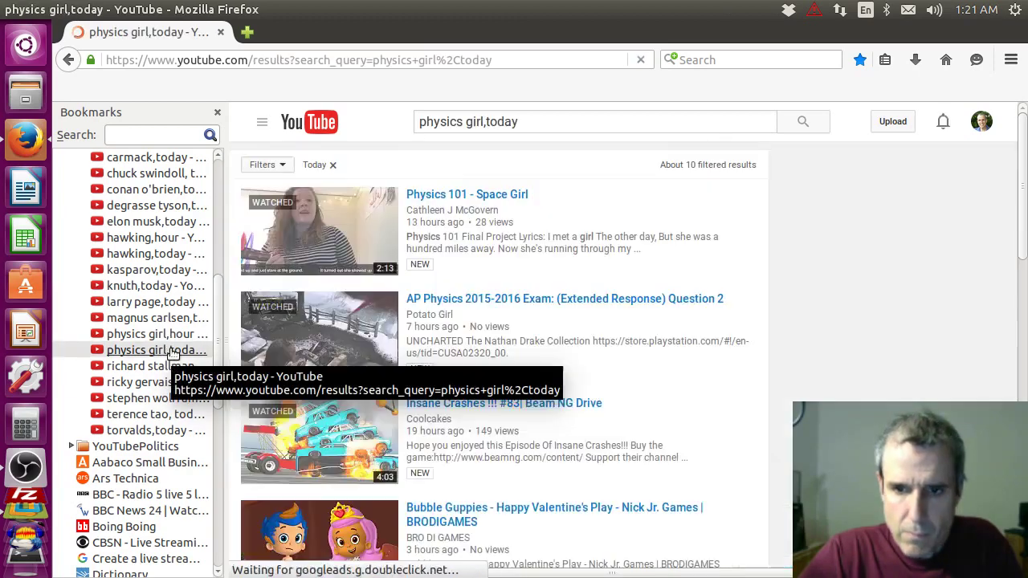
{"action": "scroll", "coordinate": [620, 337], "scroll_direction": "down", "scroll_amount": 10}
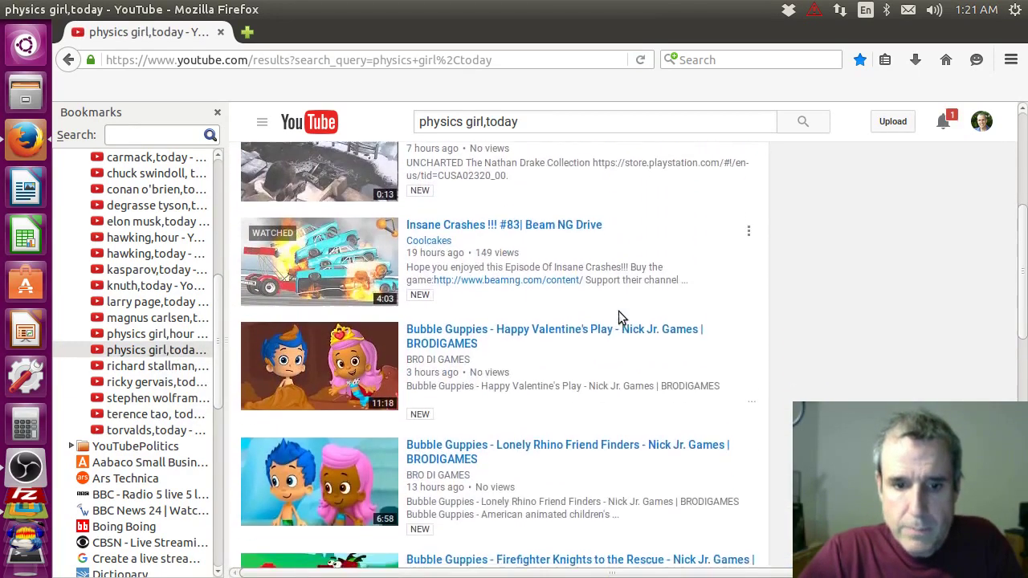
{"action": "scroll", "coordinate": [618, 313], "scroll_direction": "down", "scroll_amount": 6}
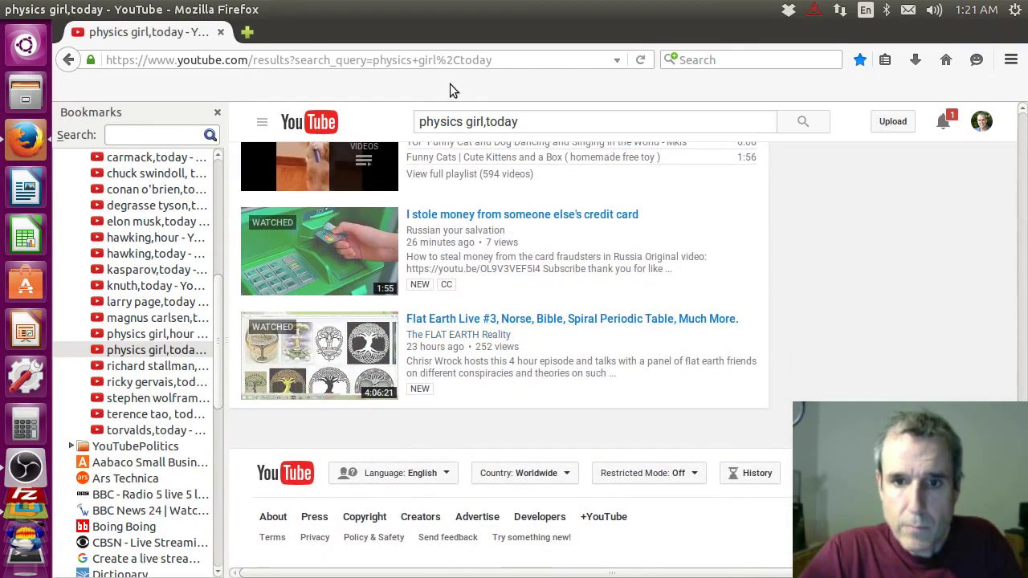
{"action": "left_click", "coordinate": [223, 32]}
Back in the Prod virtual machine, run TOSMakeOSDrvBootInstall('C') from the personal menu and reboot with RAMReboot("C:/Kernel.BIN.C")
{"action": "left_click", "coordinate": [592, 351]}
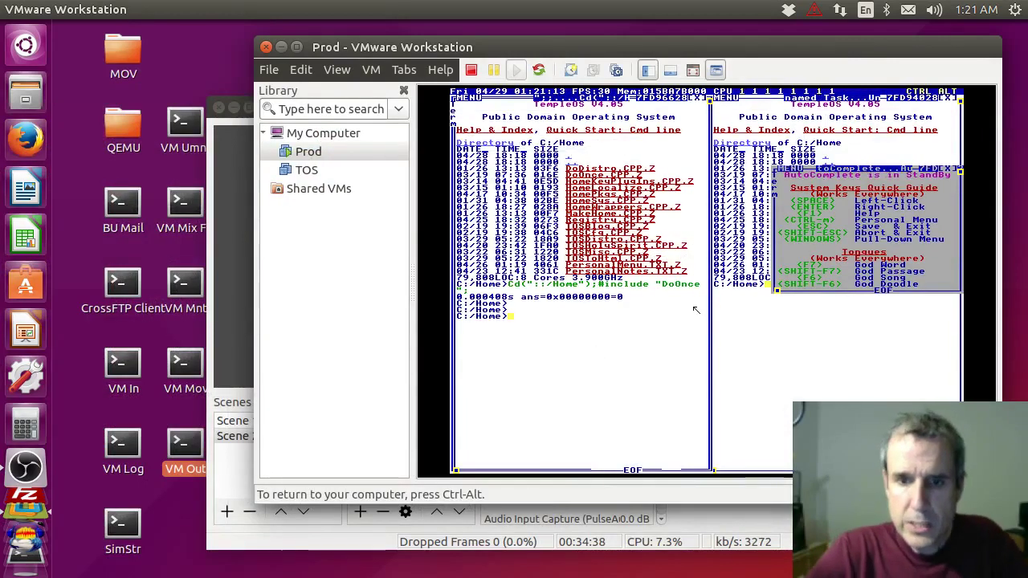
{"action": "key", "text": "ctrl+m"}
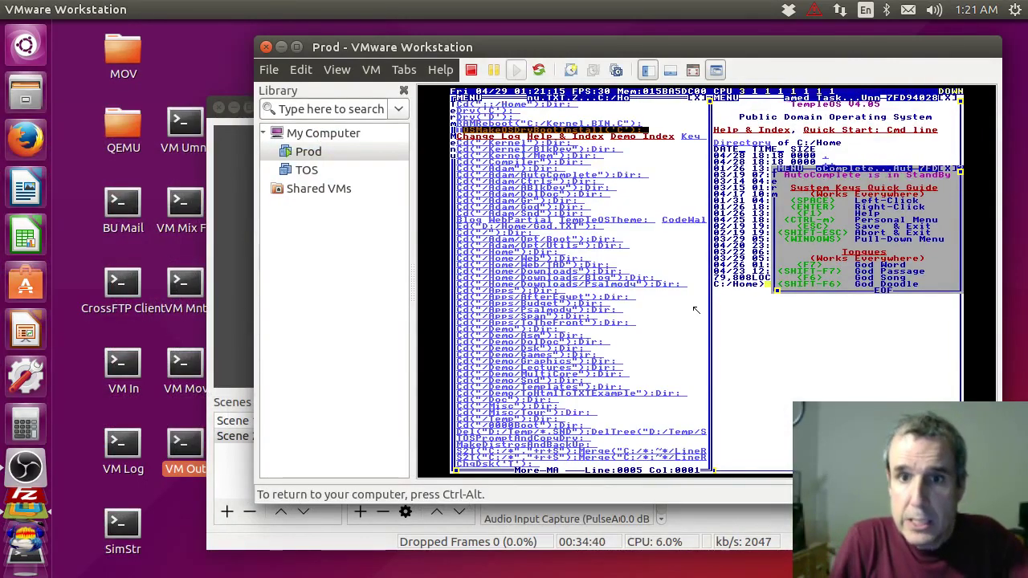
{"action": "key", "text": "space"}
{"action": "key", "text": "ctrl+m"}
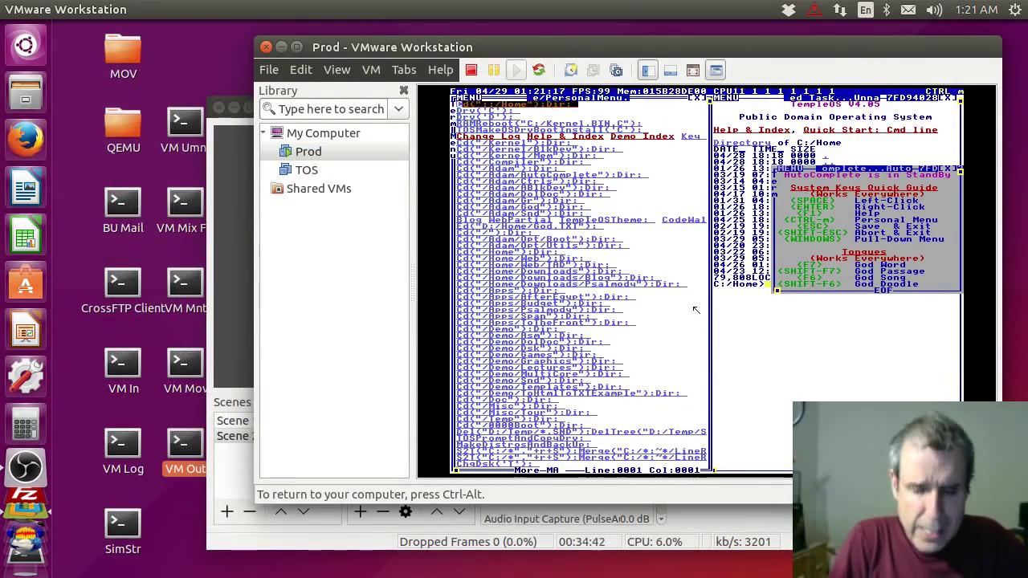
{"action": "key", "text": "space"}
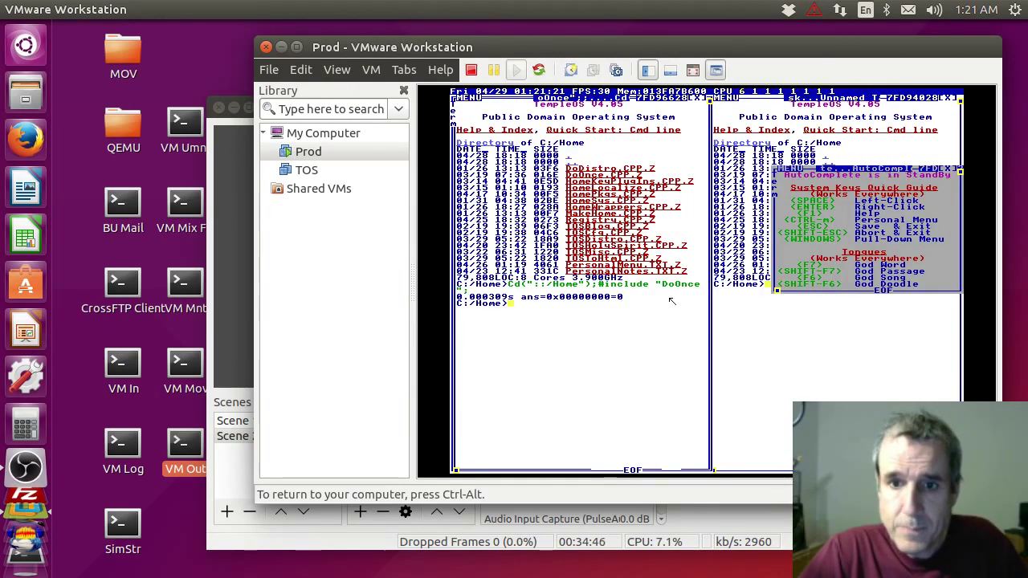
Run TOSMakeOSDrvBootInstall('C') once more and review its home drive, mounted drive, disk cache and AutoMountIDE entries
{"action": "key", "text": "ctrl+alt"}
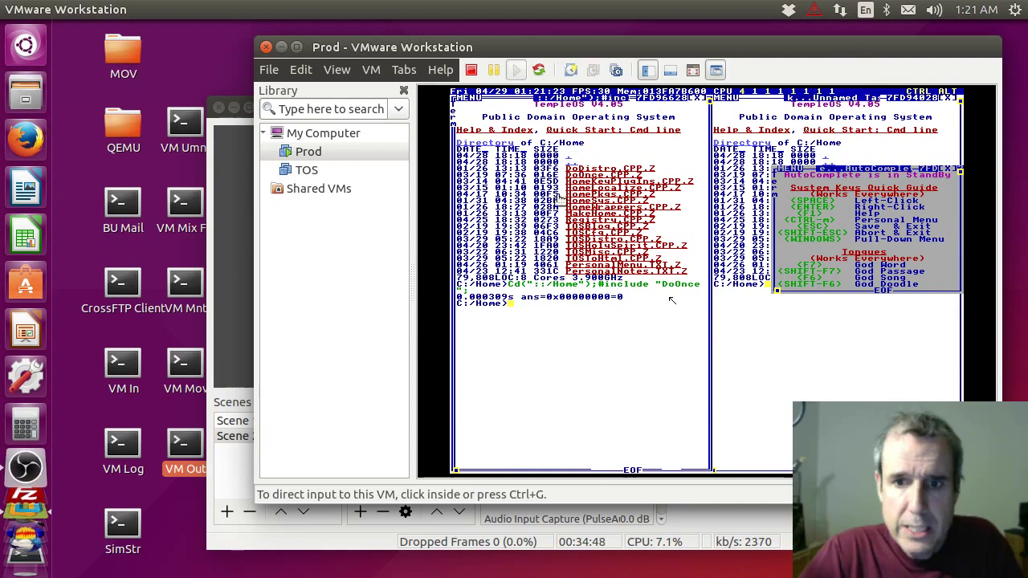
{"action": "left_click", "coordinate": [671, 299]}
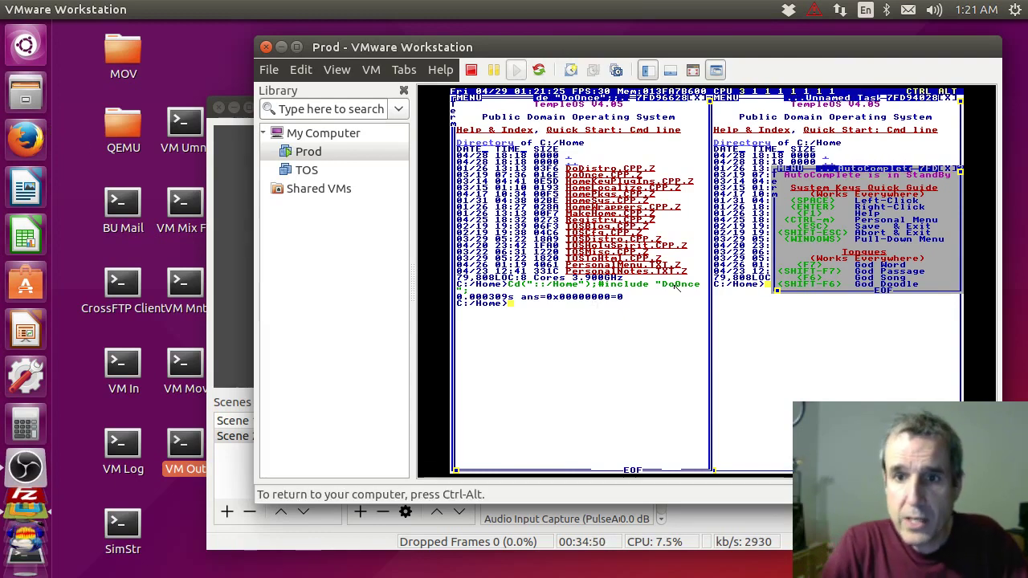
{"action": "key", "text": "ctrl+m"}
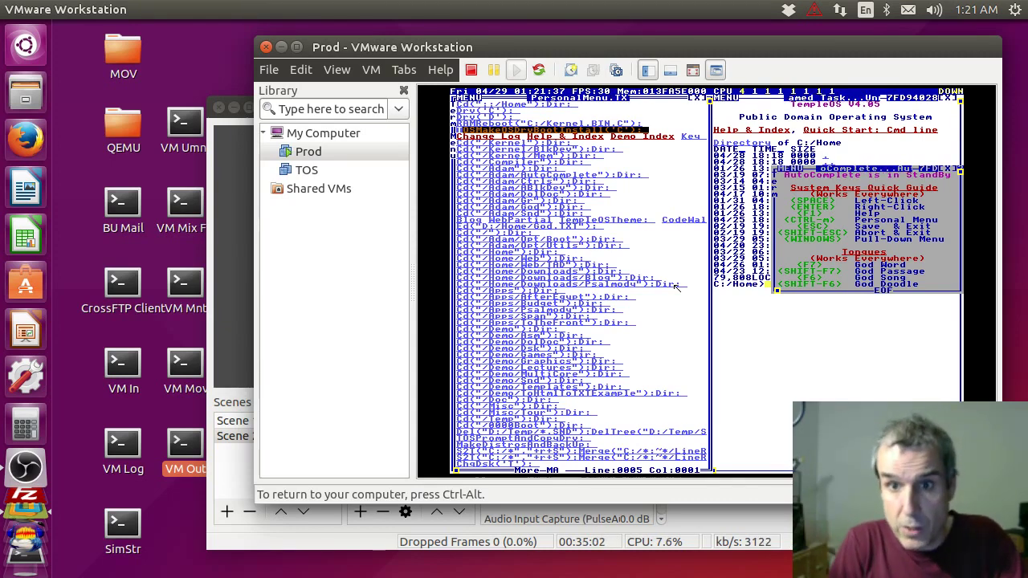
{"action": "key", "text": "space"}
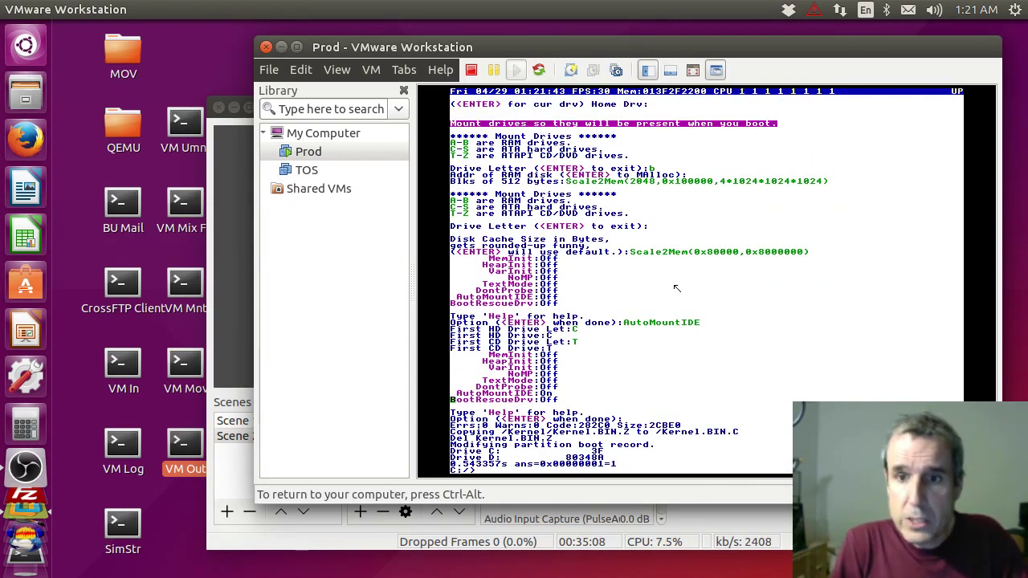
{"action": "scroll", "coordinate": [676, 287], "scroll_direction": "up", "scroll_amount": 7}
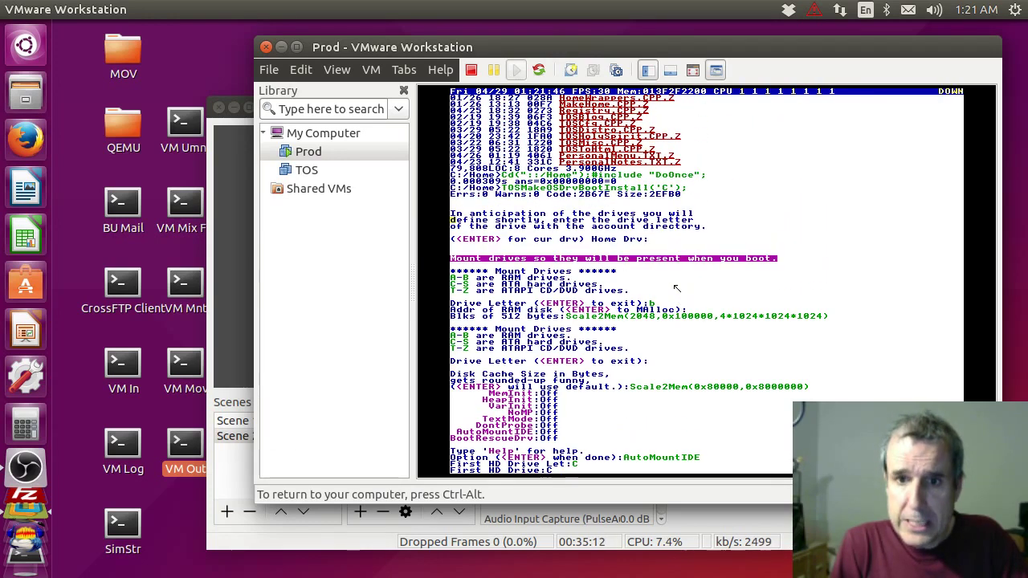
{"action": "key", "text": "Left"}
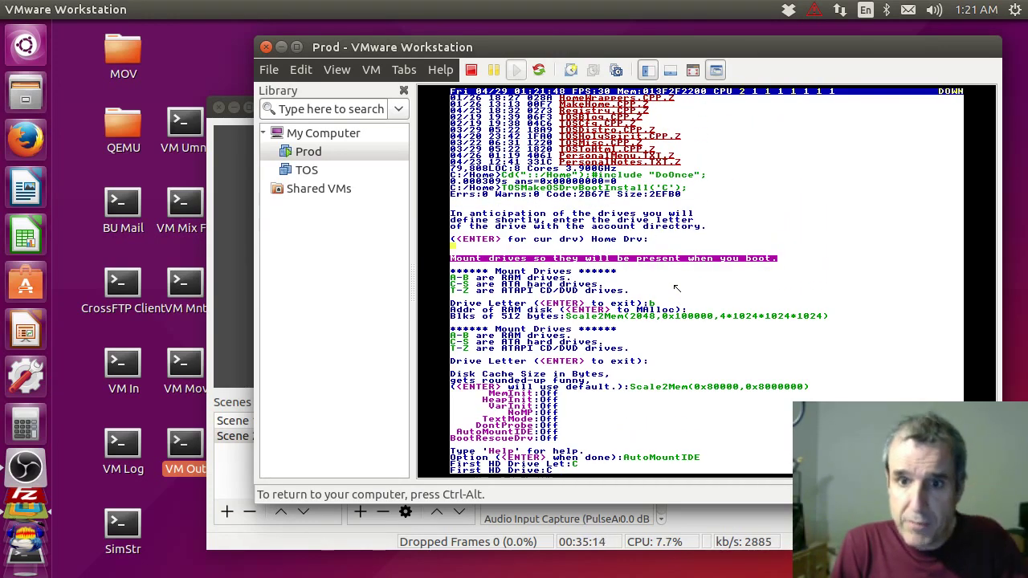
{"action": "key", "text": "ctrl+Down"}
{"action": "key", "text": "ctrl+Down"}
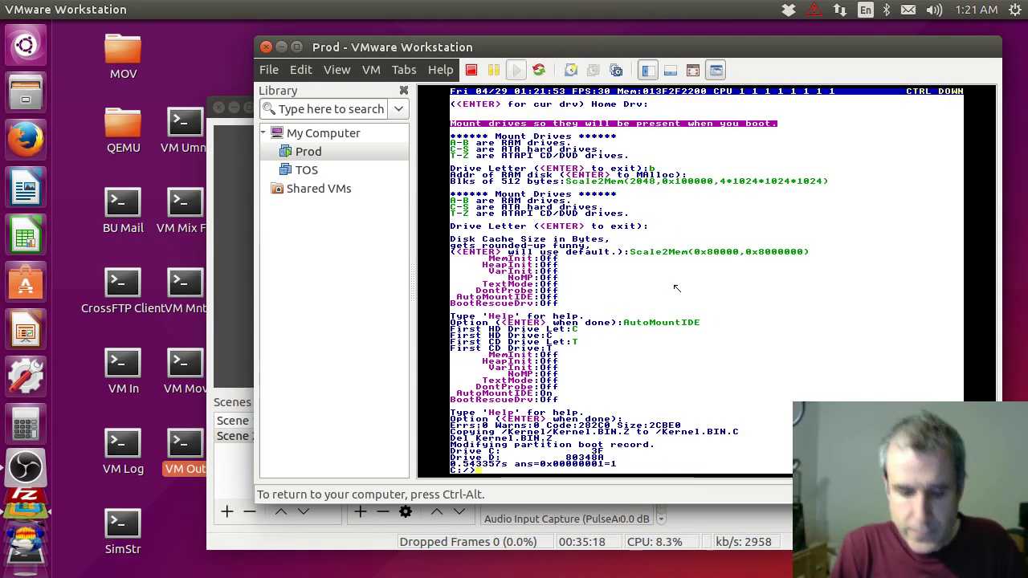
Run RAMReboot("C:/Kernel.BIN.C") from the personal menu and leave one maximized terminal without the AutoComplete window
{"action": "key", "text": "ctrl+m"}
{"action": "key", "text": "Down"}
{"action": "key", "text": "Down"}
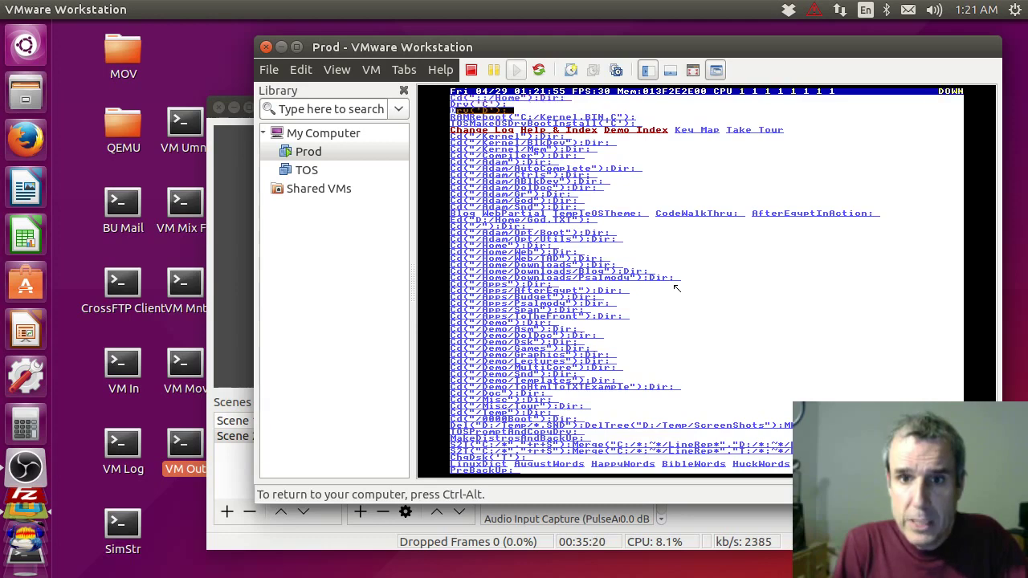
{"action": "key", "text": "Down"}
{"action": "key", "text": "space"}
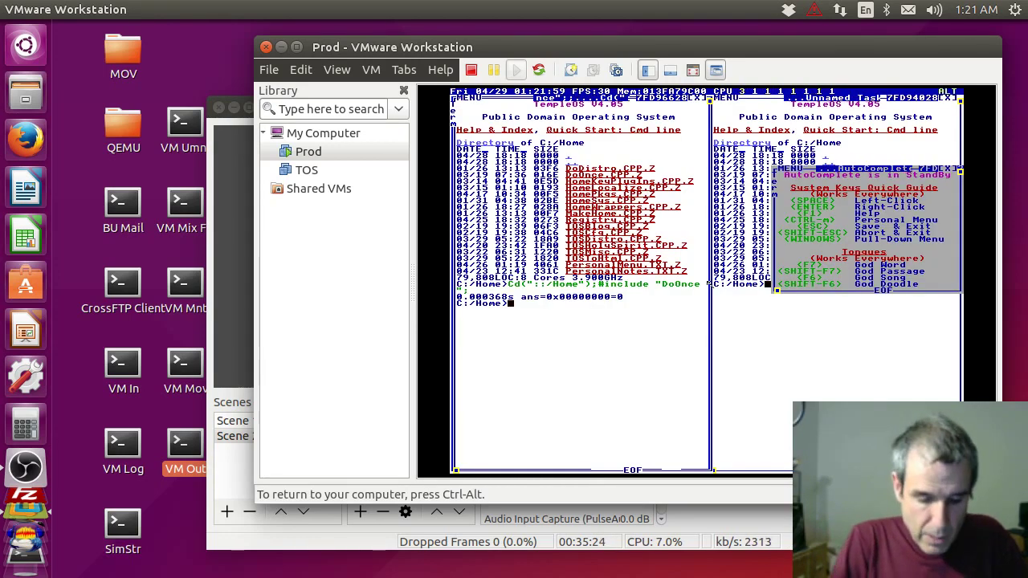
{"action": "key", "text": "alt+m"}
{"action": "key", "text": "alt+shift+a"}
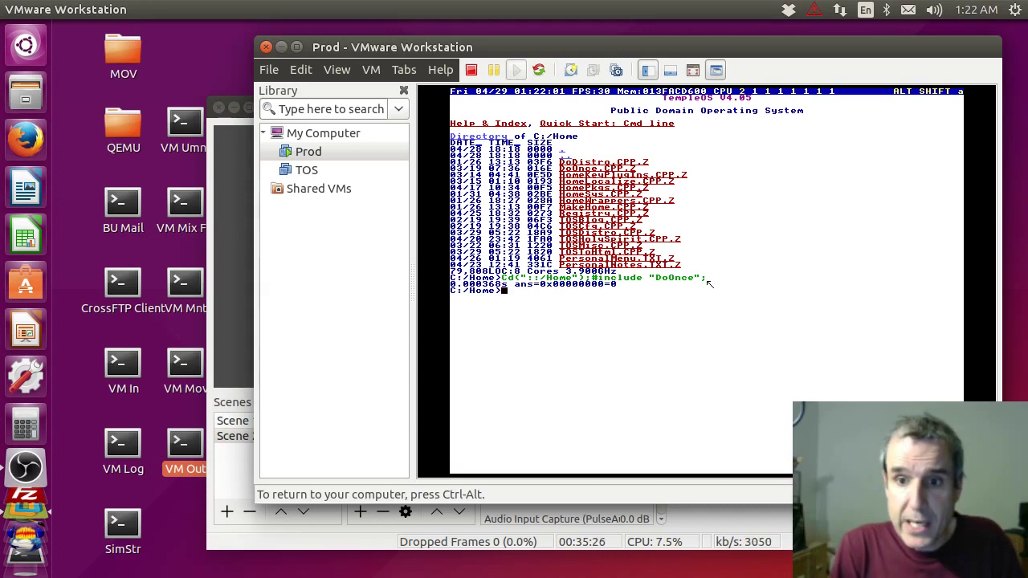
Switch to Firefox and view the Misc TempleOS Files For Download listing on templeos.org
{"action": "key", "text": "ctrl+alt"}
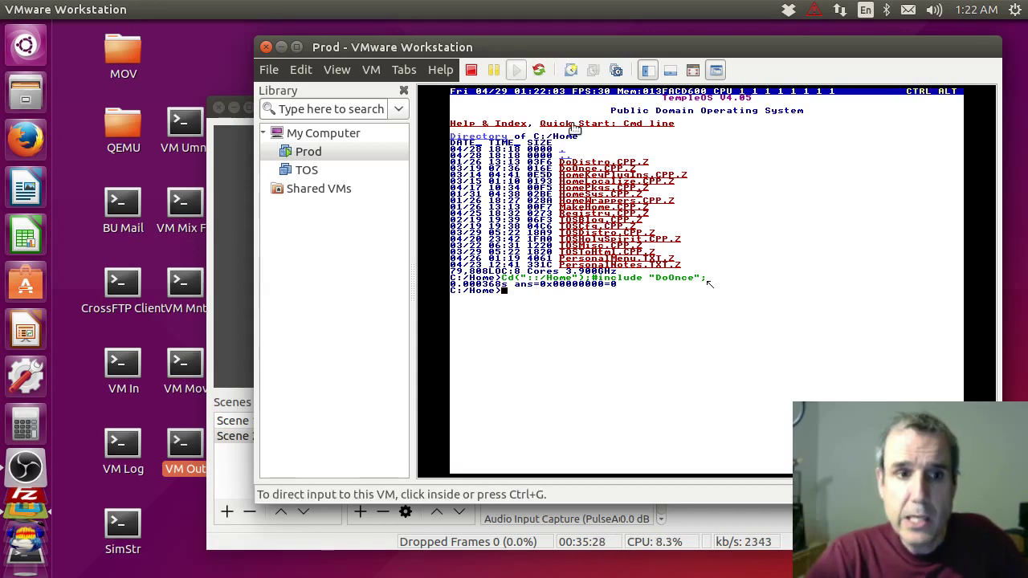
{"action": "left_click", "coordinate": [26, 140]}
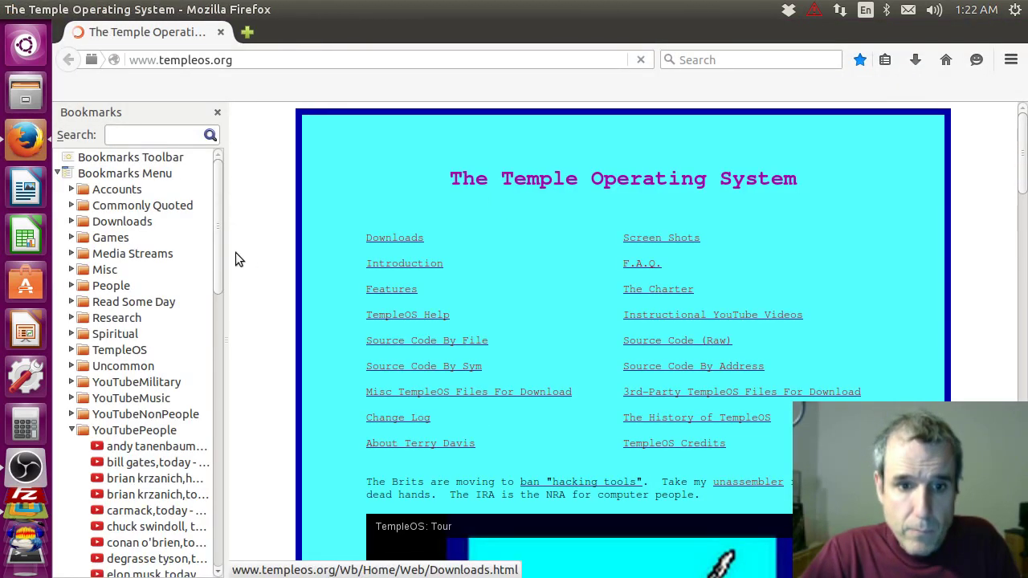
{"action": "left_click", "coordinate": [497, 394]}
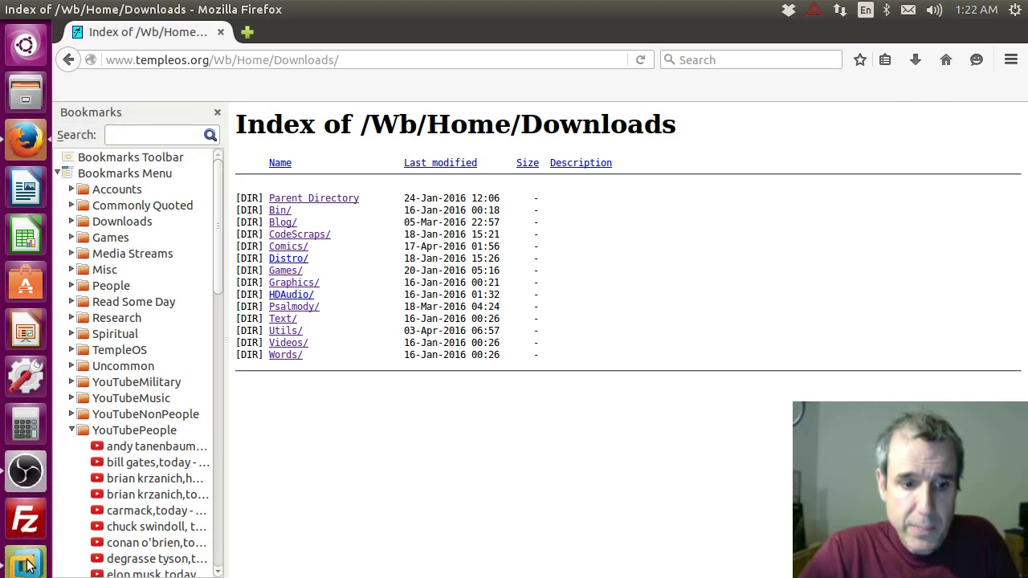
{"action": "scroll", "coordinate": [32, 562], "scroll_direction": "down", "scroll_amount": 1}
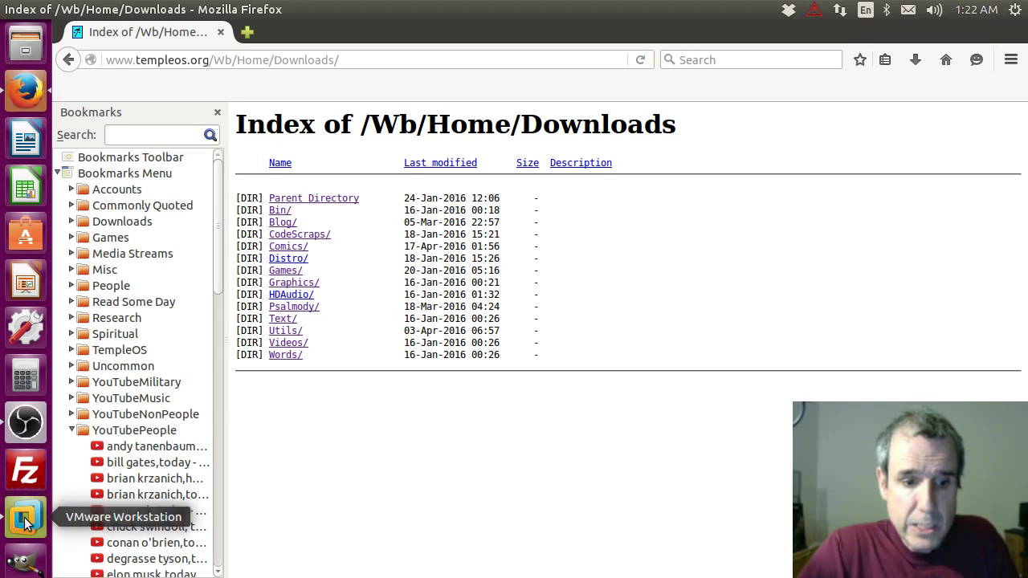
Collapse the YouTubePeople bookmarks, open the bookmarked Dropbox home page and go to the TAD folder inside the shared folder
{"action": "left_click", "coordinate": [154, 434]}
{"action": "scroll", "coordinate": [160, 438], "scroll_direction": "down", "scroll_amount": 6}
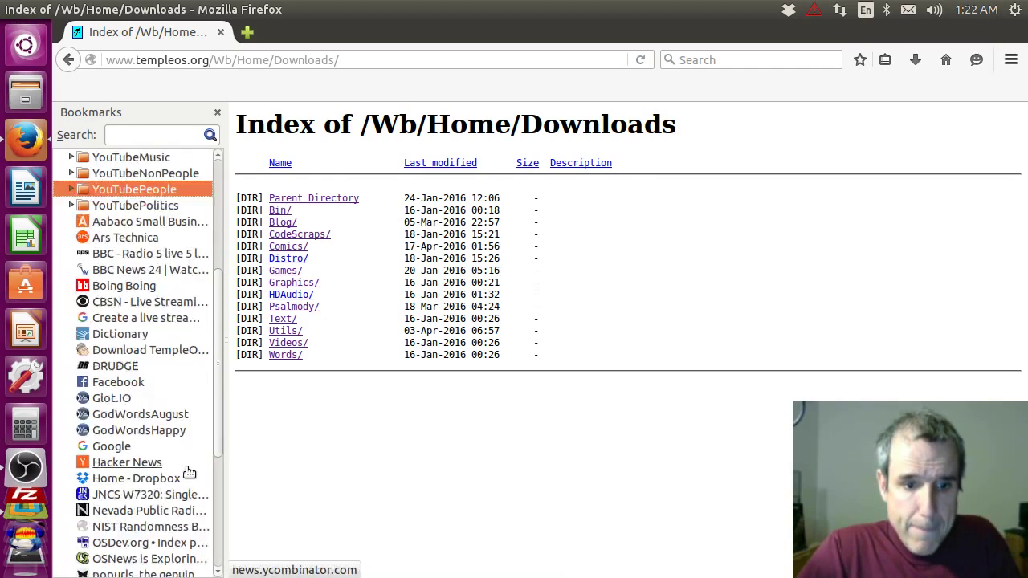
{"action": "left_click", "coordinate": [163, 435]}
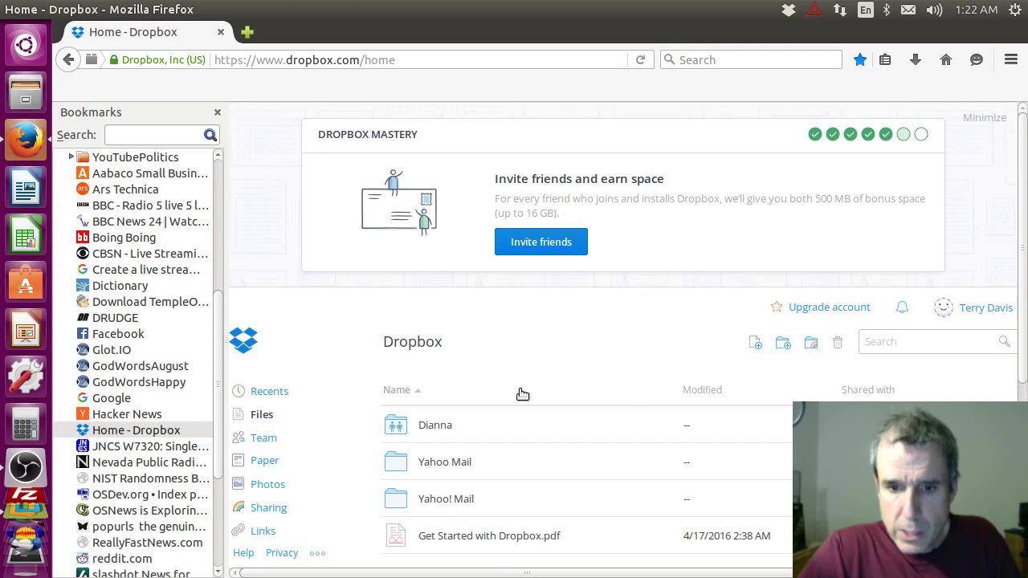
{"action": "scroll", "coordinate": [522, 393], "scroll_direction": "down", "scroll_amount": 2}
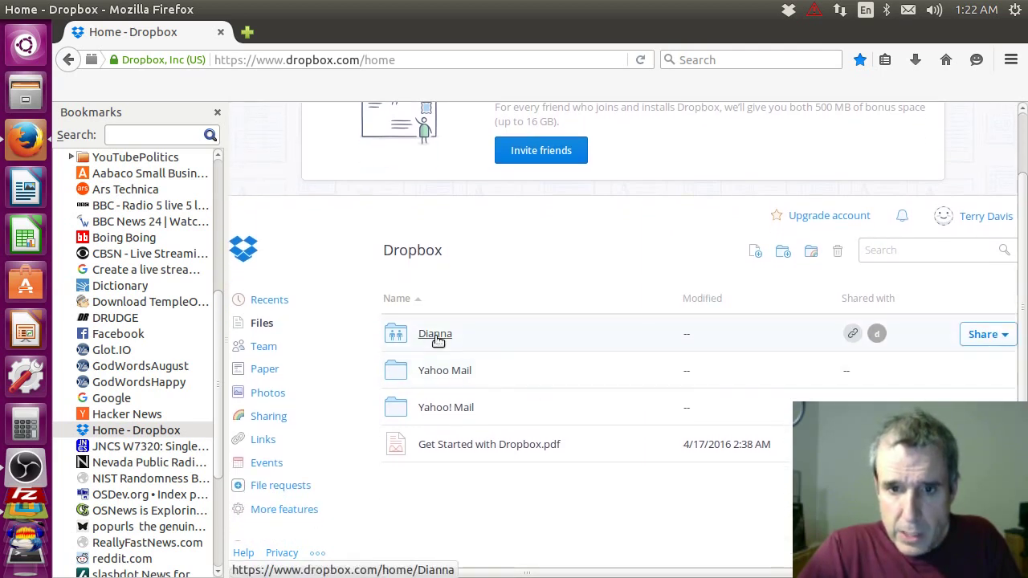
{"action": "left_click", "coordinate": [436, 337]}
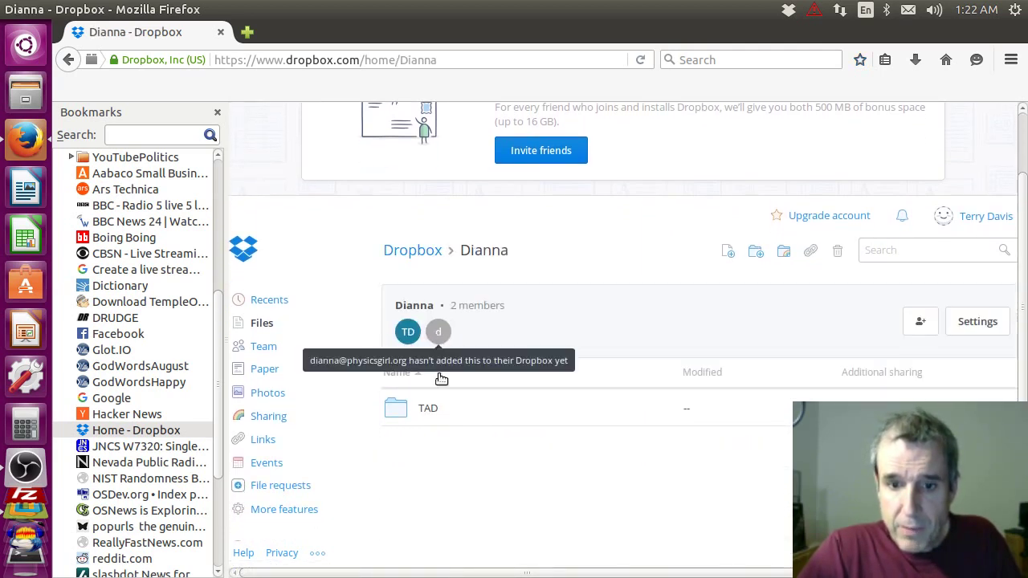
{"action": "left_click", "coordinate": [427, 412]}
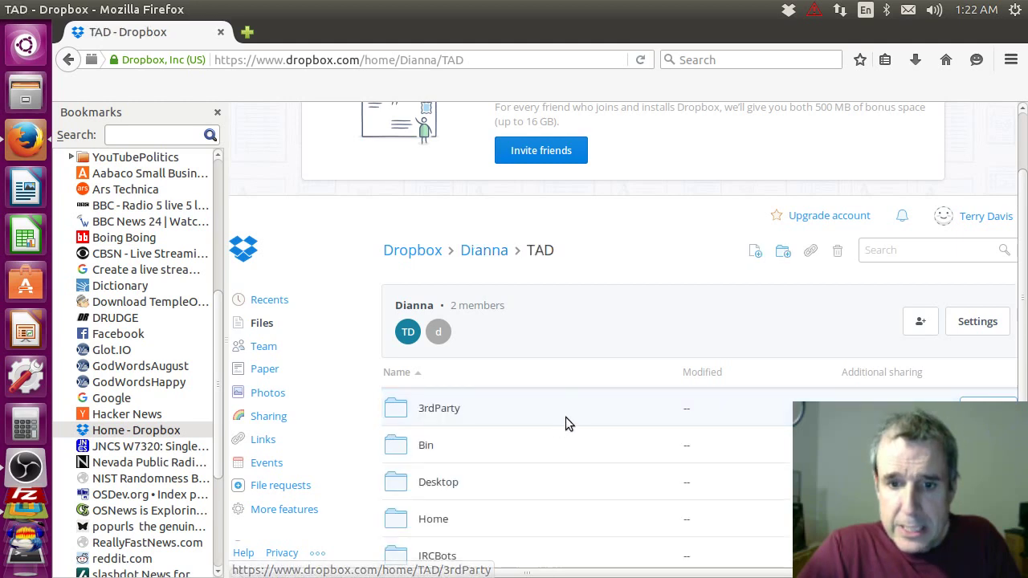
Reinvite the pending member in the shared folder options and close the dialog
{"action": "scroll", "coordinate": [582, 401], "scroll_direction": "down", "scroll_amount": 2}
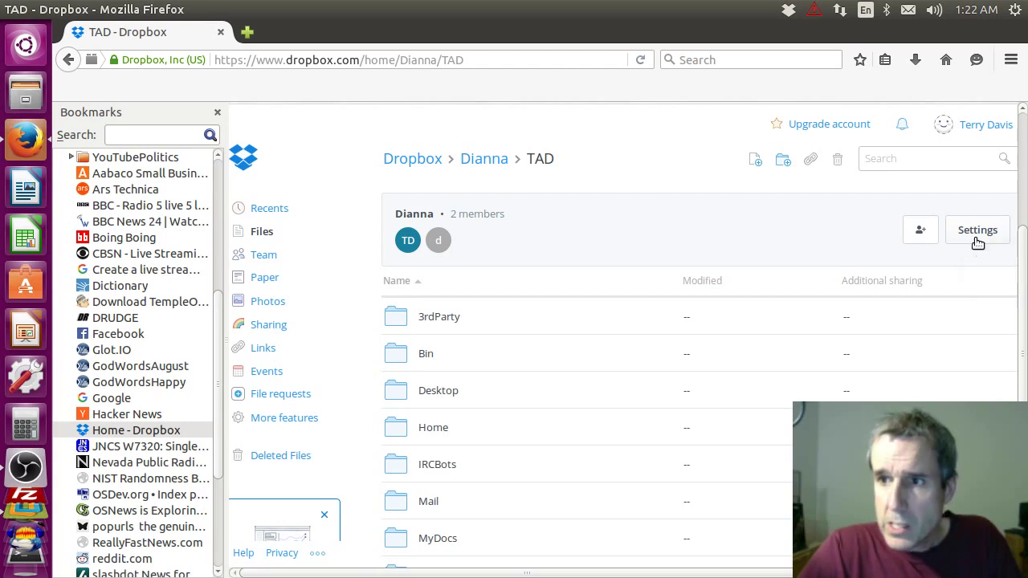
{"action": "right_click", "coordinate": [977, 242]}
{"action": "left_click", "coordinate": [959, 234]}
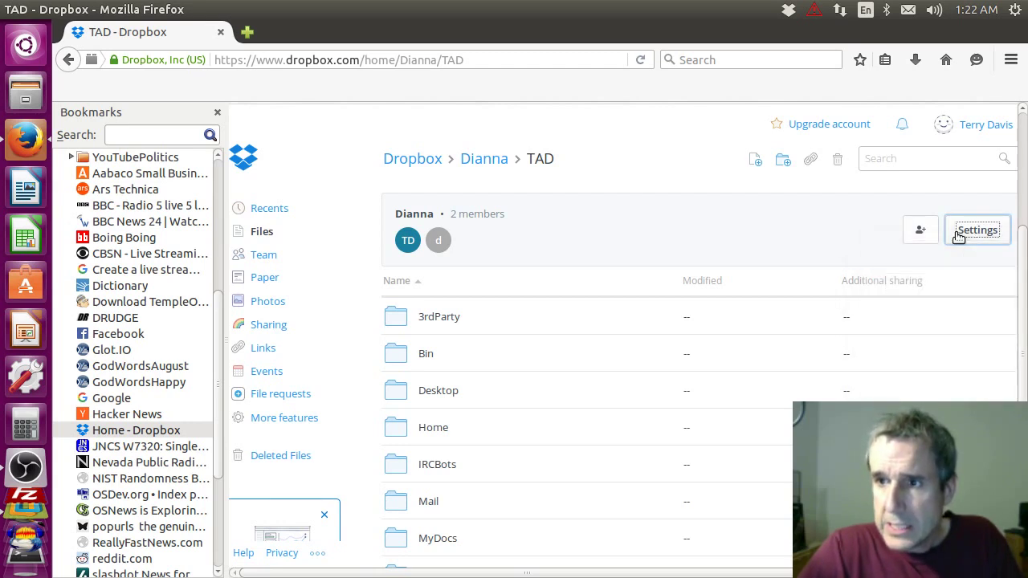
{"action": "left_click", "coordinate": [907, 236]}
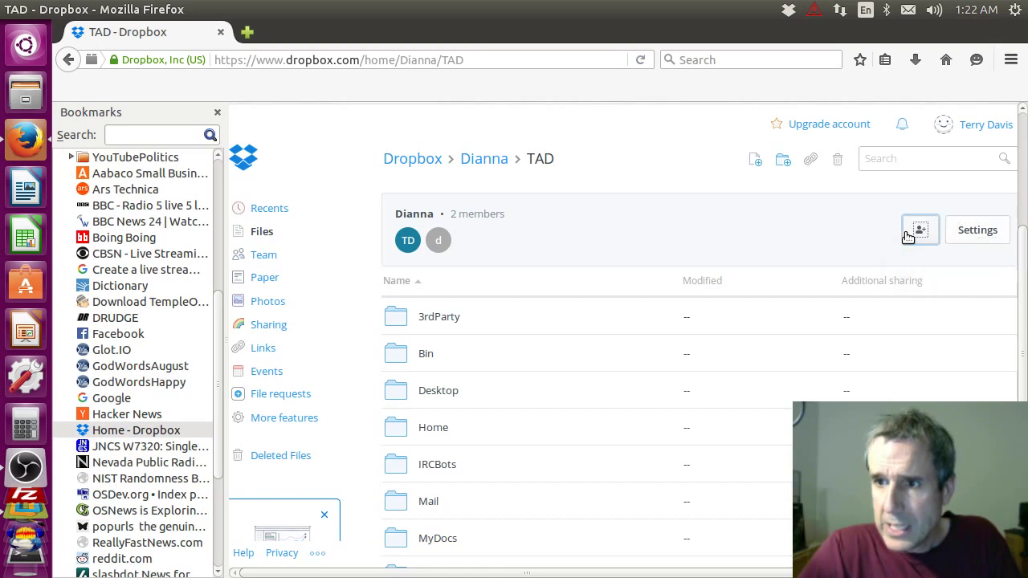
{"action": "mouse_move", "coordinate": [479, 312]}
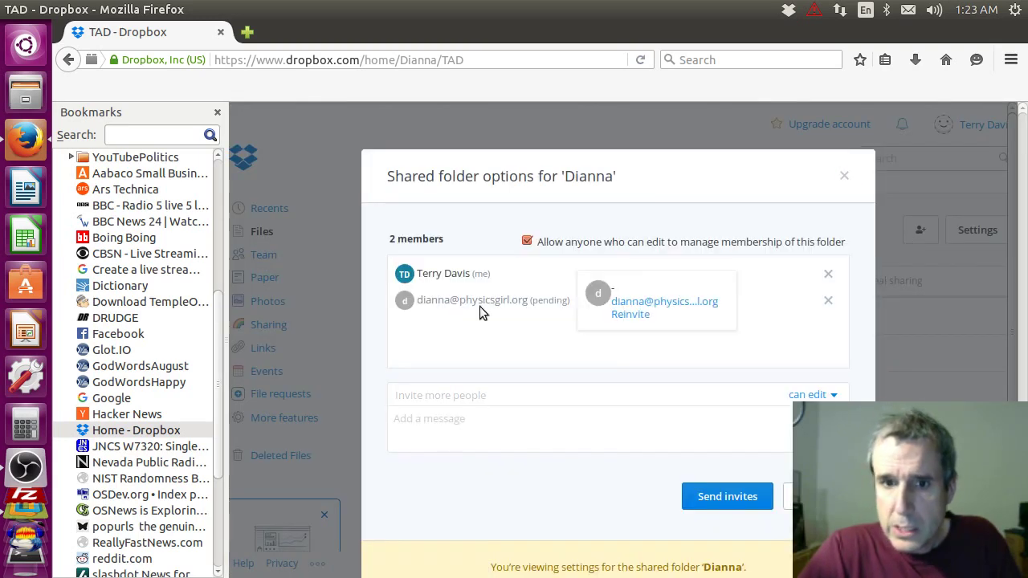
{"action": "left_click", "coordinate": [635, 316]}
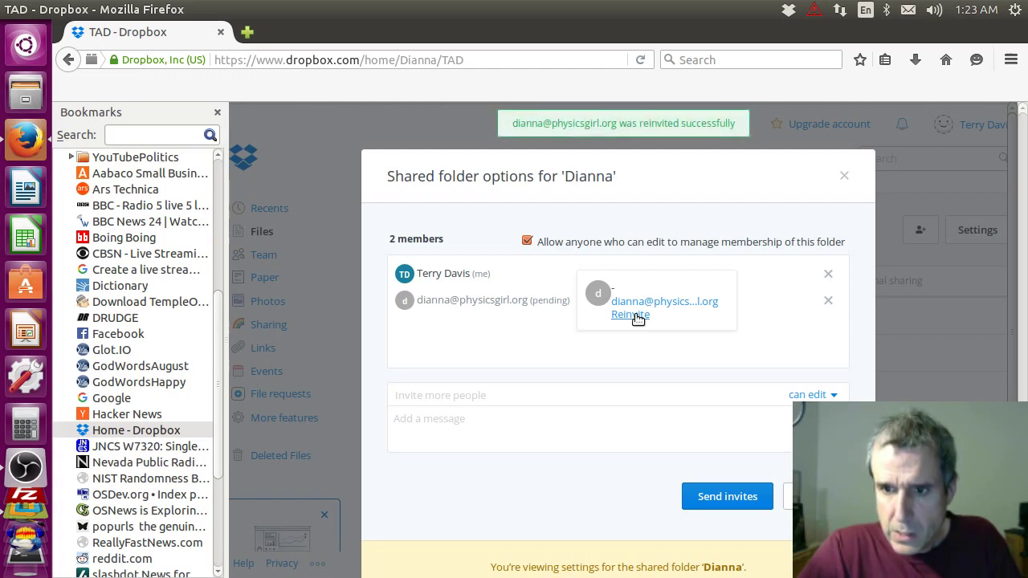
{"action": "left_click", "coordinate": [725, 496]}
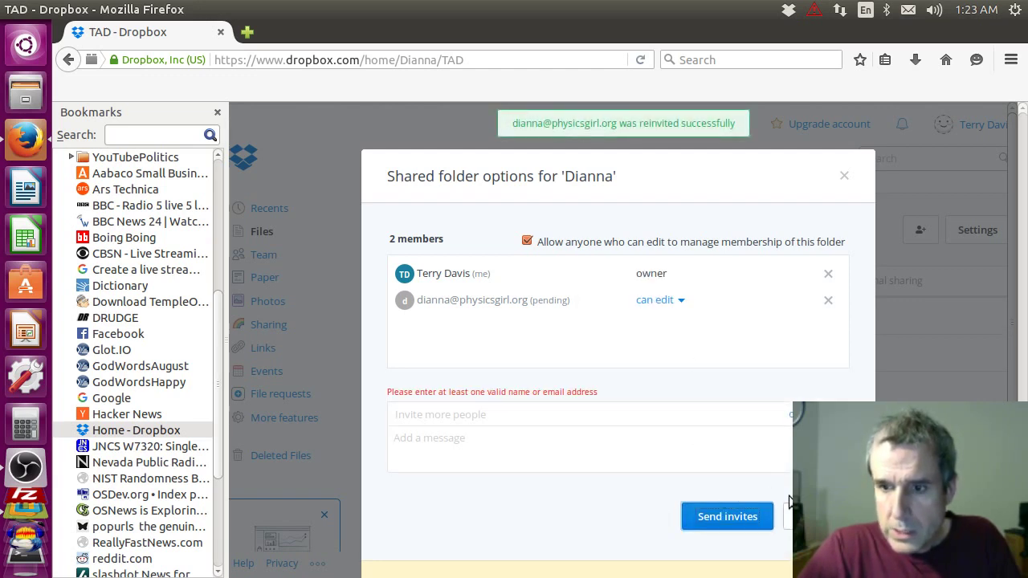
{"action": "mouse_move", "coordinate": [537, 297]}
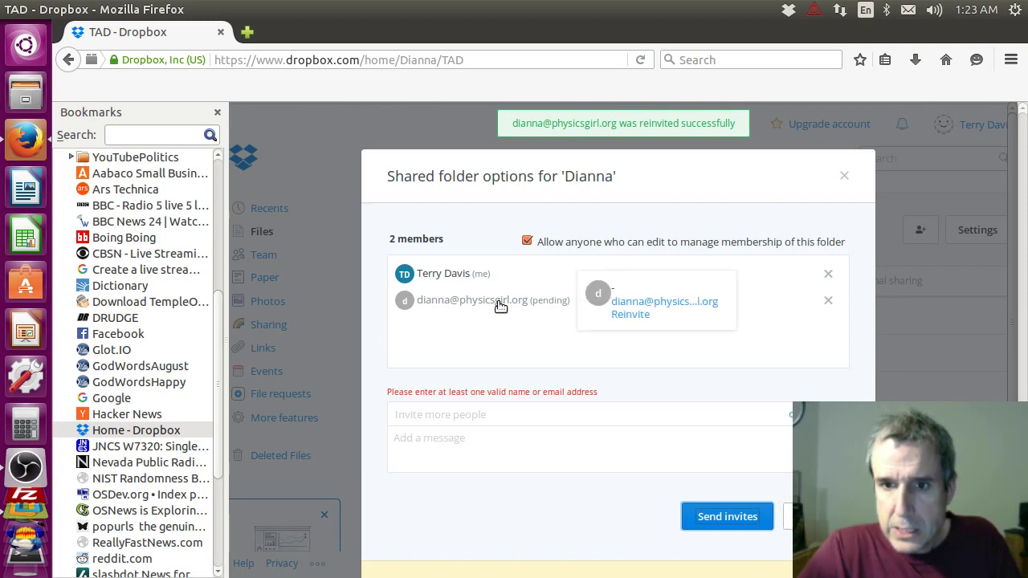
{"action": "left_click", "coordinate": [624, 316]}
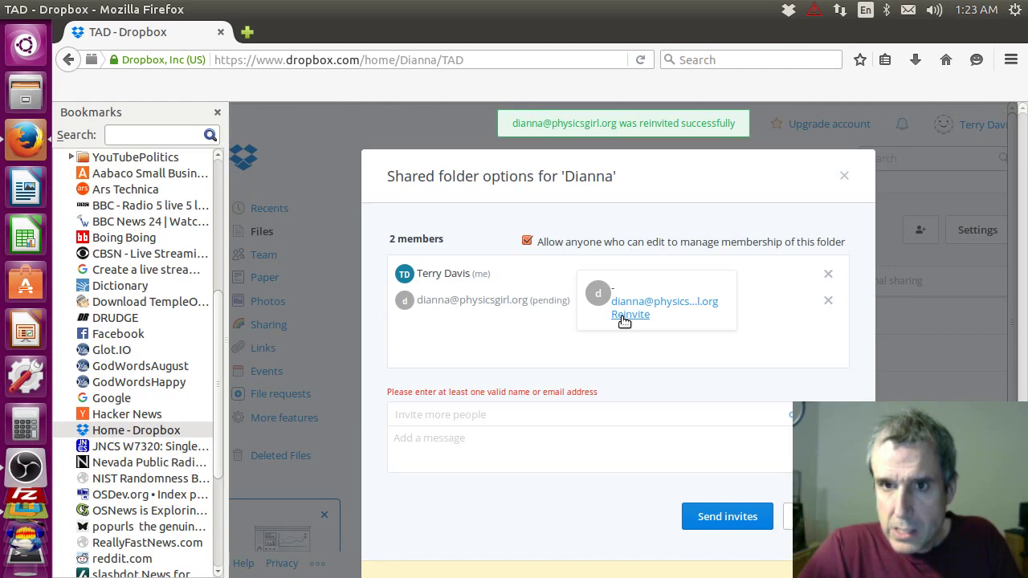
{"action": "left_click", "coordinate": [844, 176]}
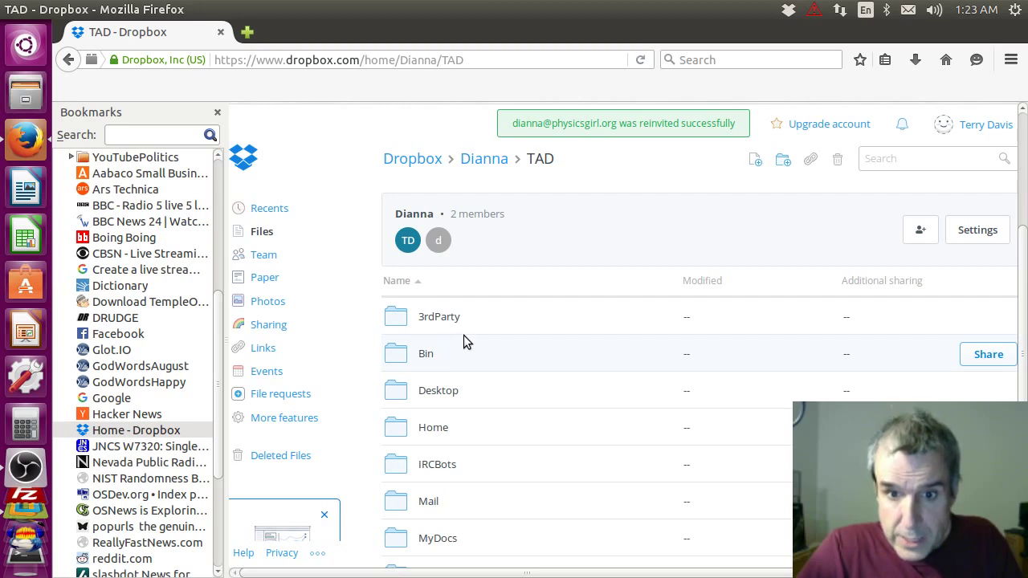
Open the Home folder inside TAD and look through its subfolders and files
{"action": "left_click", "coordinate": [438, 430]}
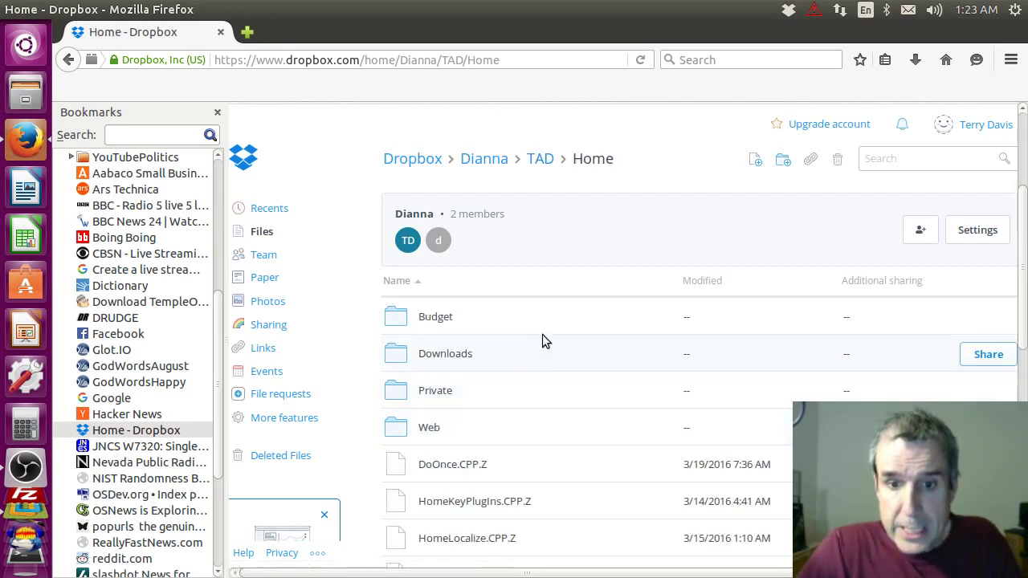
{"action": "scroll", "coordinate": [557, 321], "scroll_direction": "down", "scroll_amount": 4}
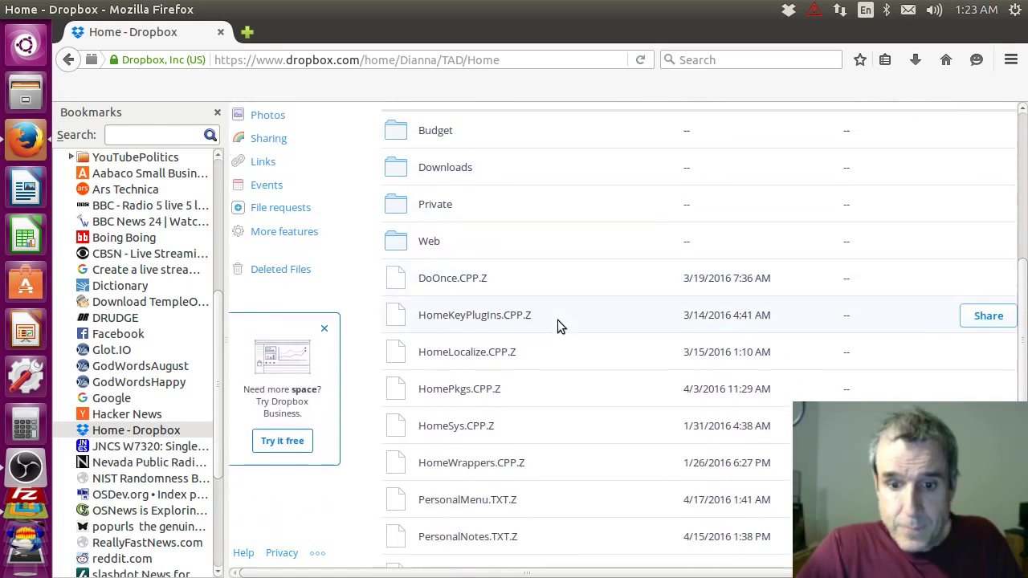
{"action": "scroll", "coordinate": [558, 320], "scroll_direction": "down", "scroll_amount": 7}
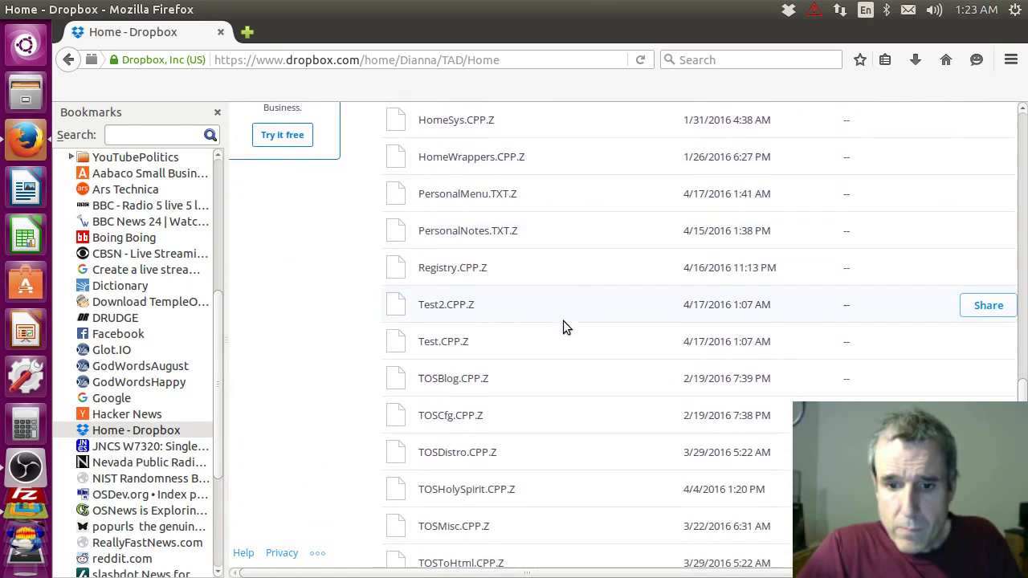
{"action": "scroll", "coordinate": [592, 286], "scroll_direction": "up", "scroll_amount": 6}
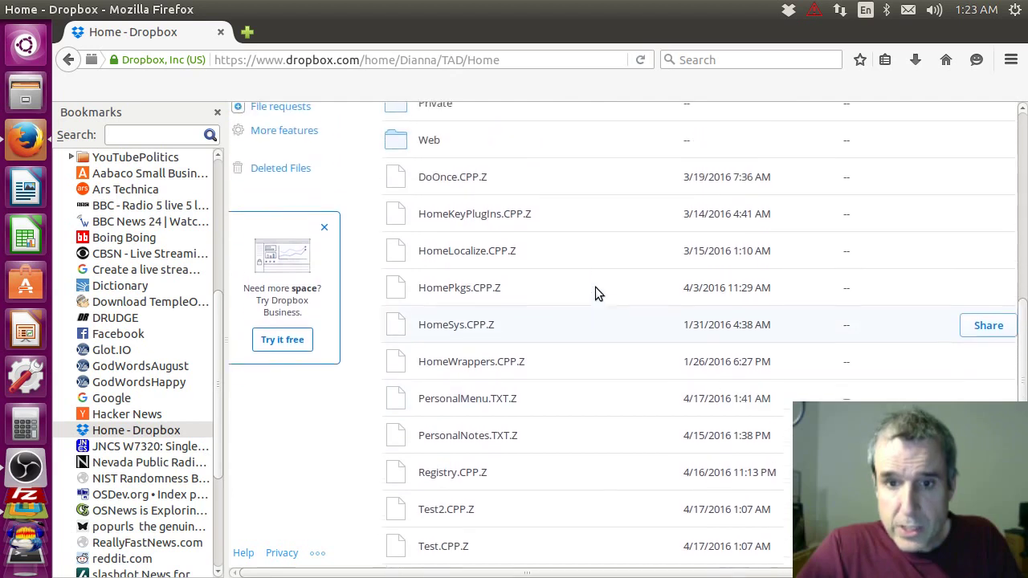
{"action": "scroll", "coordinate": [595, 293], "scroll_direction": "up", "scroll_amount": 3}
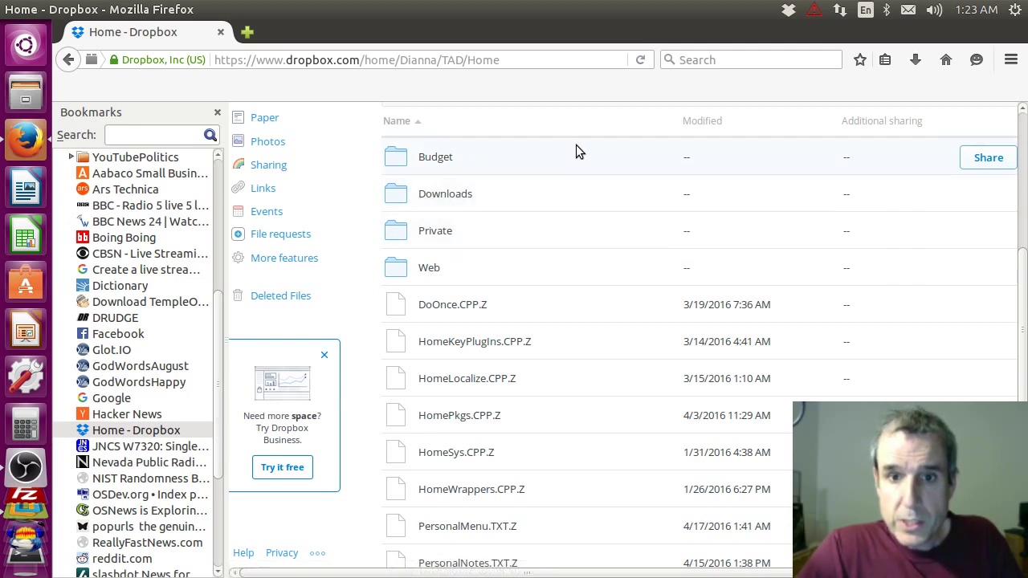
{"action": "scroll", "coordinate": [576, 148], "scroll_direction": "up", "scroll_amount": 1}
{"action": "scroll", "coordinate": [584, 155], "scroll_direction": "up", "scroll_amount": 2}
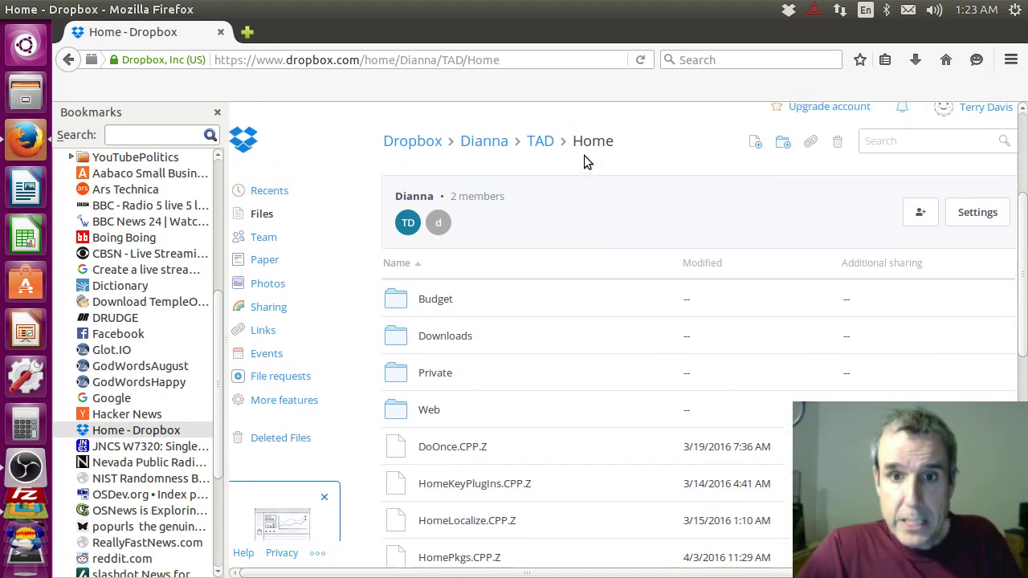
Return to the TAD folder and look through the files in its Bin folder
{"action": "left_click", "coordinate": [540, 183]}
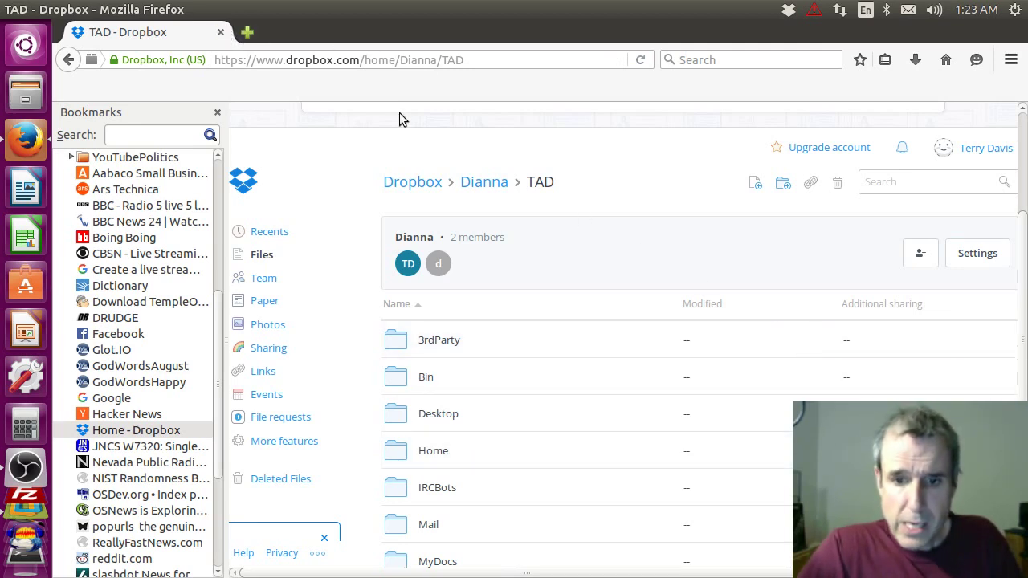
{"action": "left_click", "coordinate": [431, 383]}
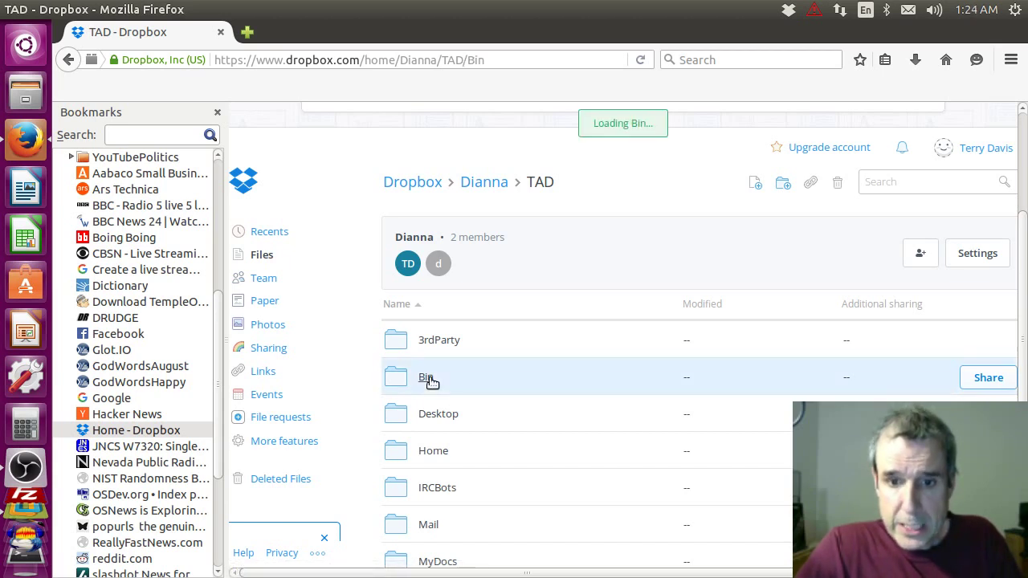
{"action": "scroll", "coordinate": [538, 362], "scroll_direction": "down", "scroll_amount": 7}
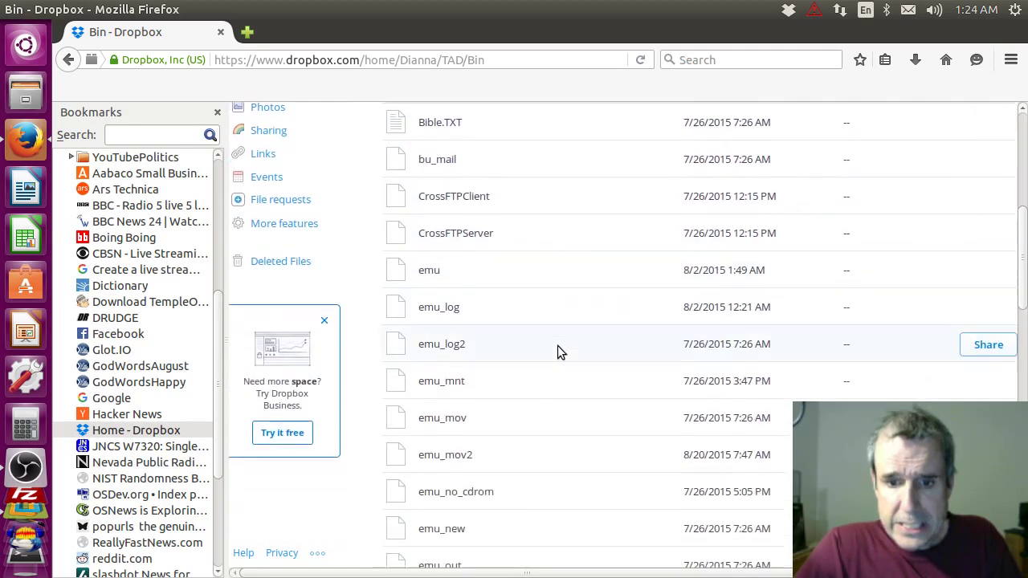
{"action": "scroll", "coordinate": [645, 340], "scroll_direction": "down", "scroll_amount": 8}
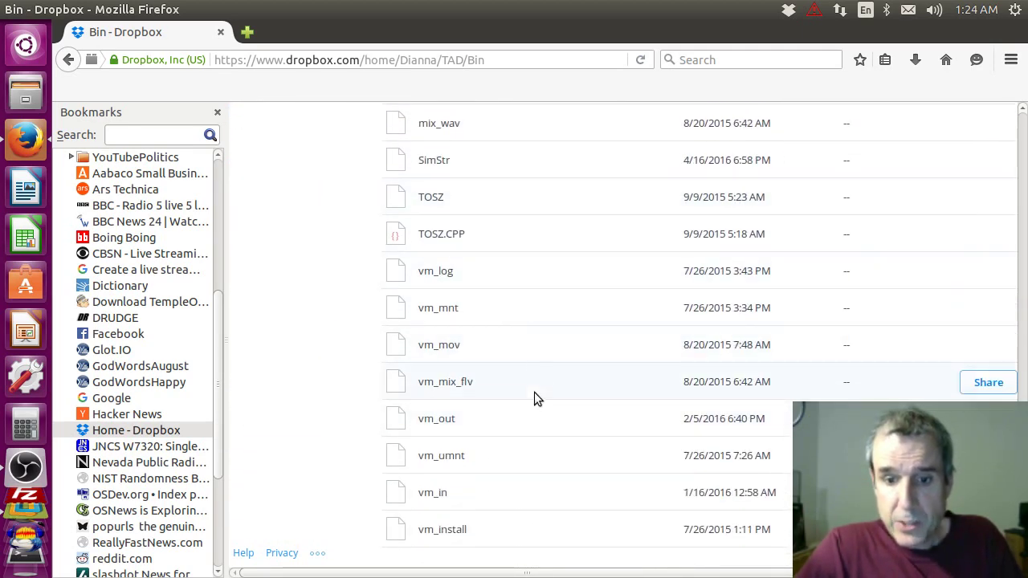
Preview and open the vm_in file, and return to browsing the Bin folder's file list
{"action": "left_click", "coordinate": [434, 493]}
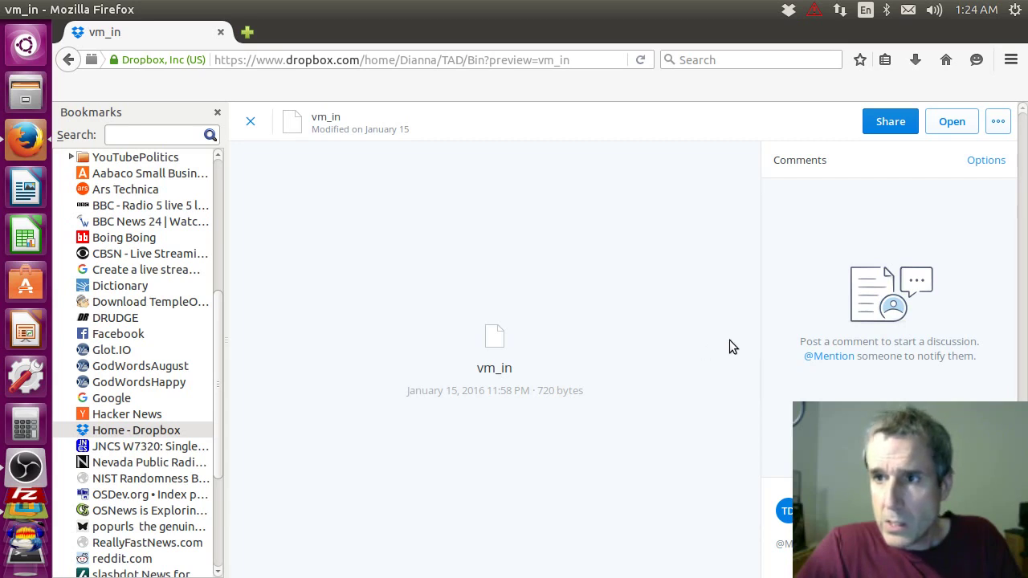
{"action": "left_click", "coordinate": [956, 124]}
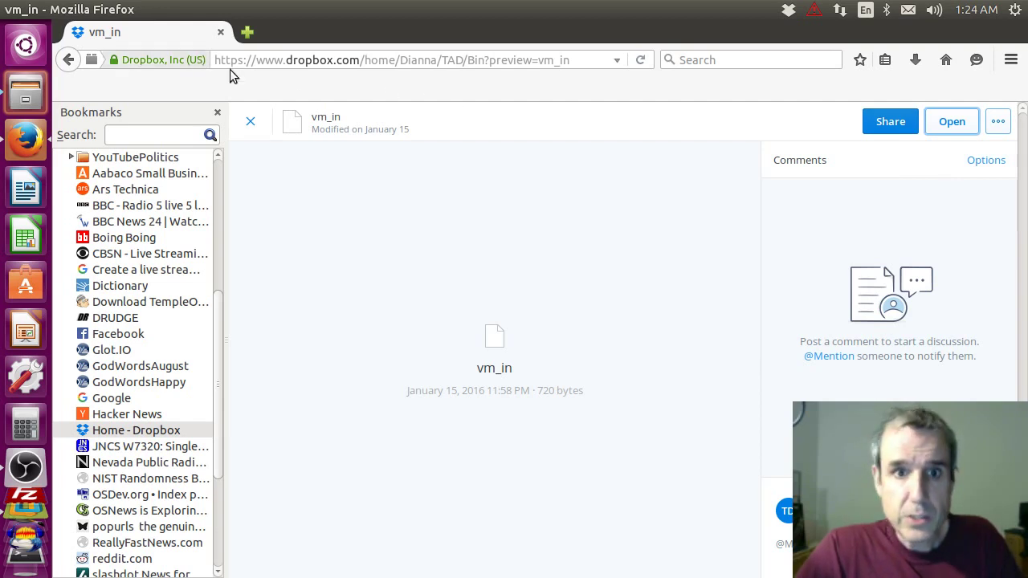
{"action": "left_click", "coordinate": [69, 60]}
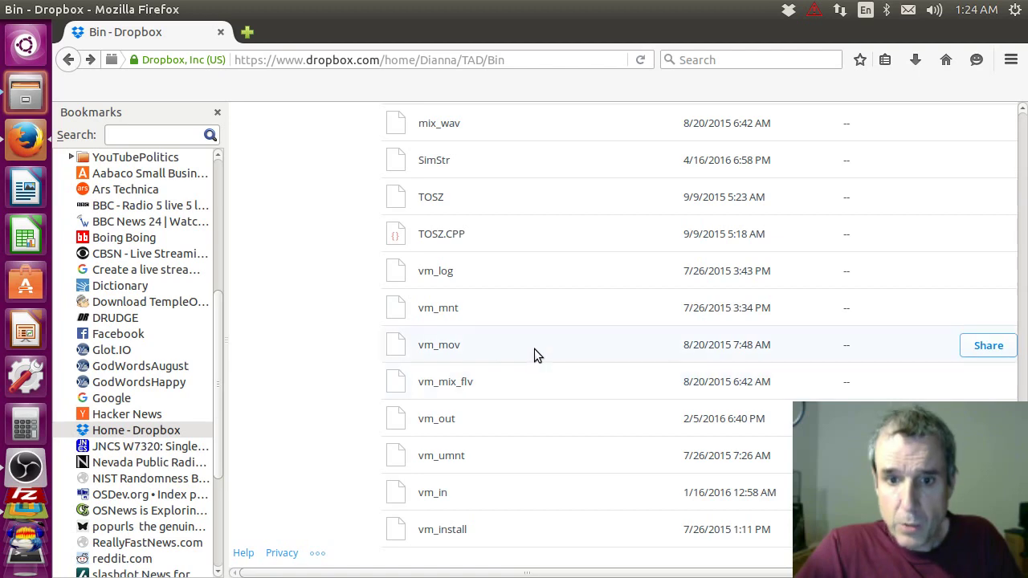
{"action": "scroll", "coordinate": [534, 349], "scroll_direction": "up", "scroll_amount": 8}
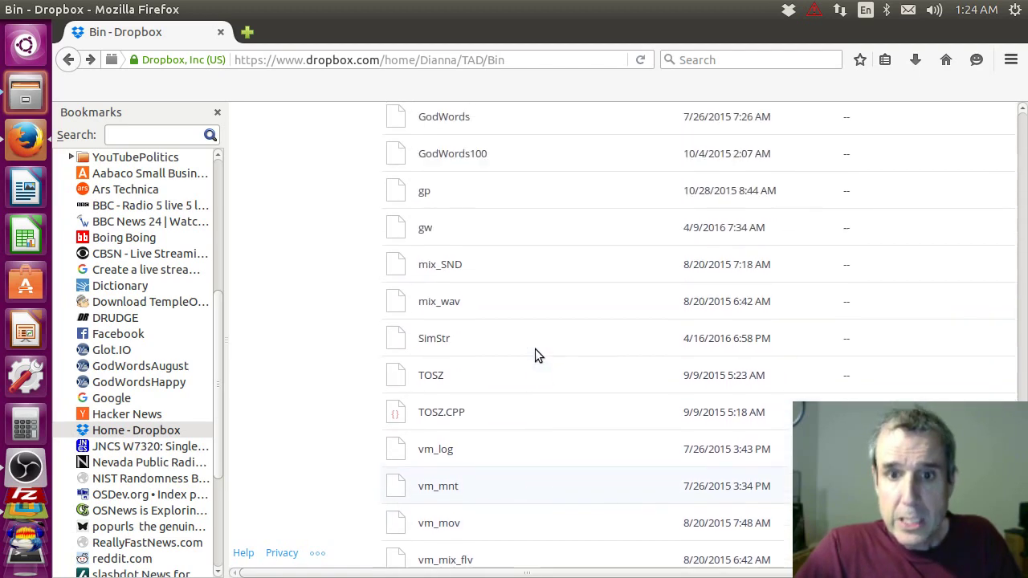
Look through the rest of the Bin folder's file list, and close the browser and file manager windows
{"action": "scroll", "coordinate": [560, 349], "scroll_direction": "down", "scroll_amount": 10}
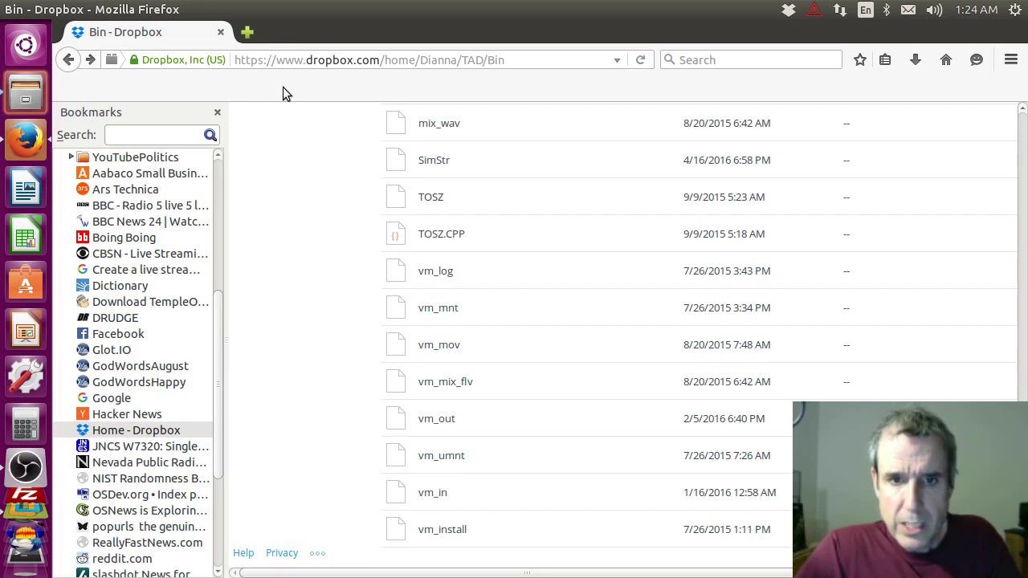
{"action": "left_click", "coordinate": [221, 32]}
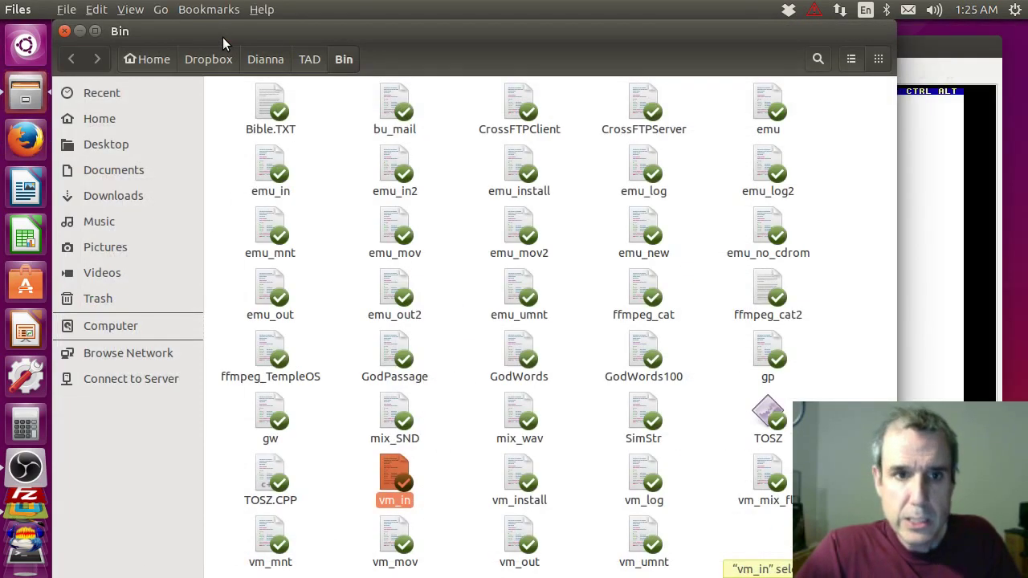
{"action": "left_click", "coordinate": [64, 30]}
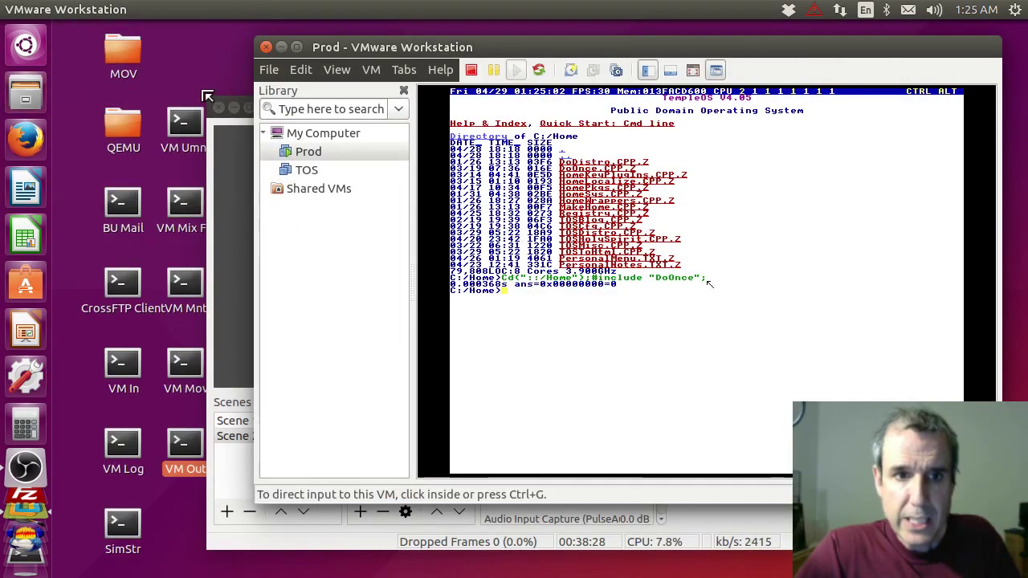
{"action": "left_click", "coordinate": [32, 94]}
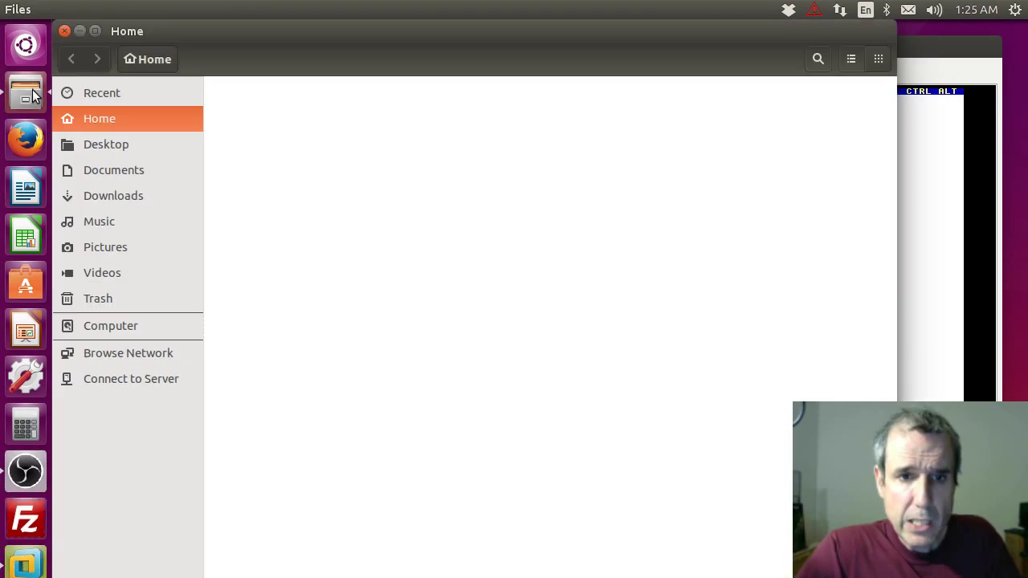
{"action": "left_click", "coordinate": [65, 31]}
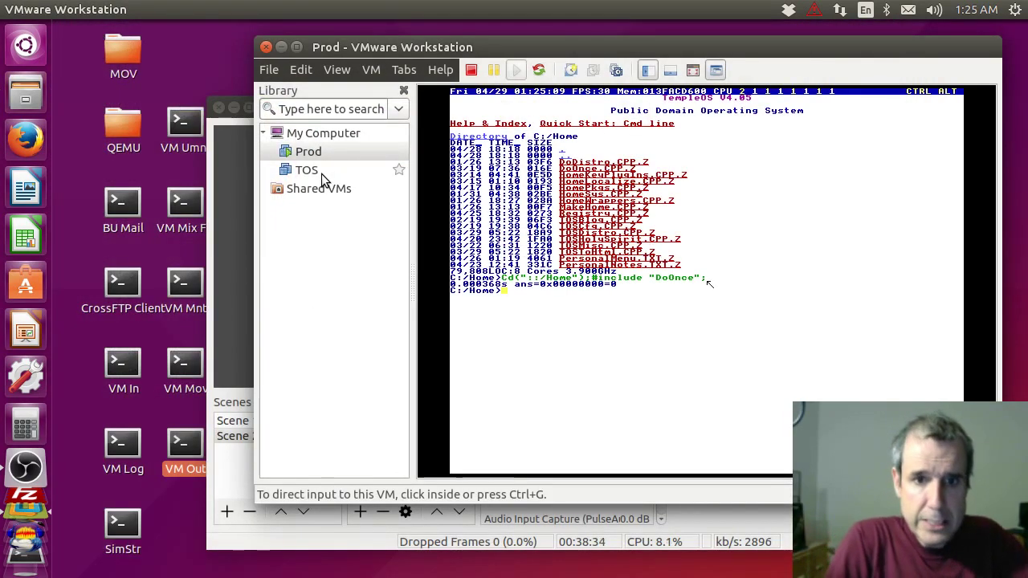
List the contents of the home folder and its vmware subfolder in a terminal, and close the terminal
{"action": "key", "text": "ctrl+alt+t"}
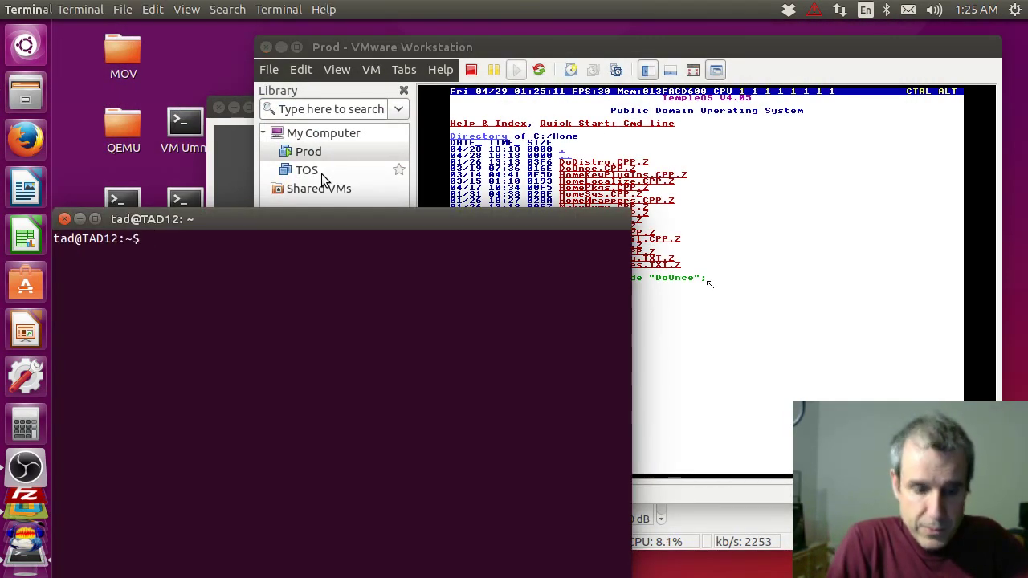
{"action": "type", "text": "ls"}
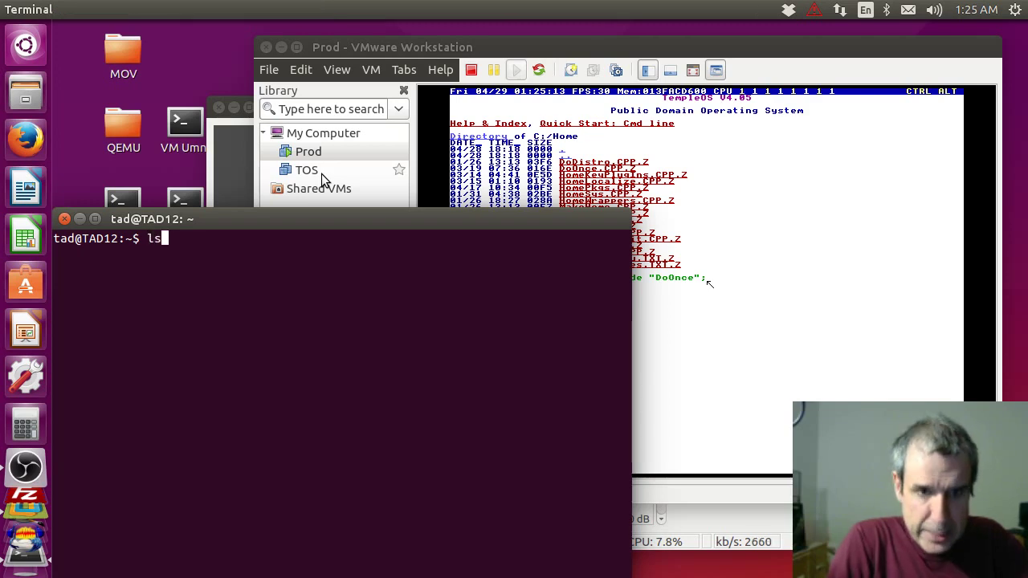
{"action": "key", "text": "Return"}
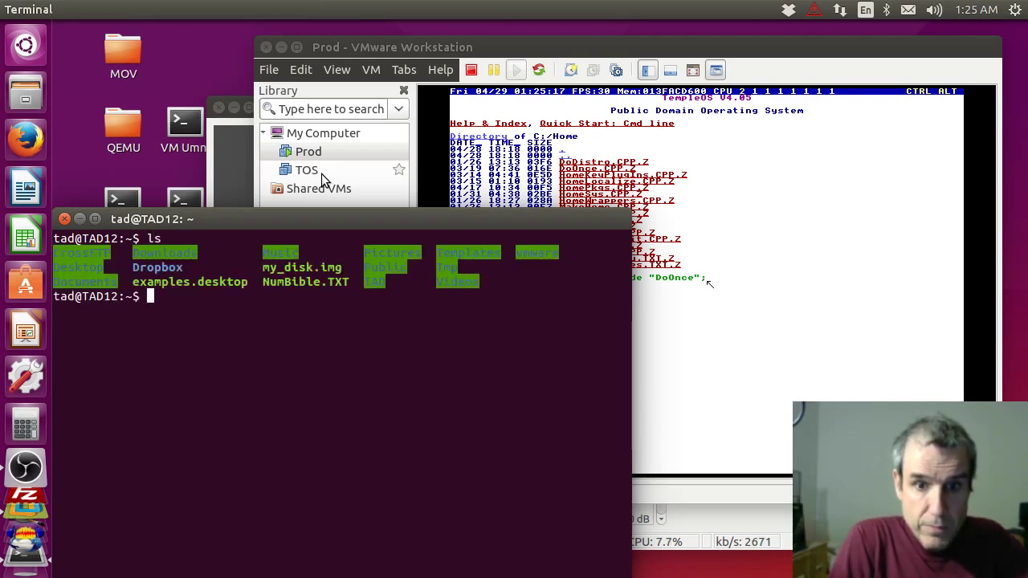
{"action": "type", "text": "c"}
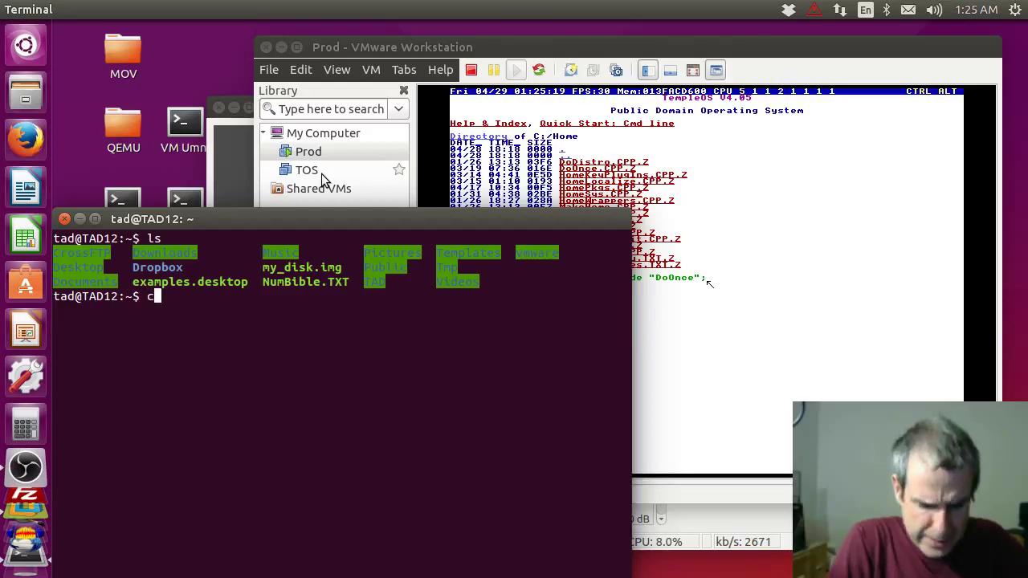
{"action": "type", "text": "d vmware"}
{"action": "key", "text": "Return"}
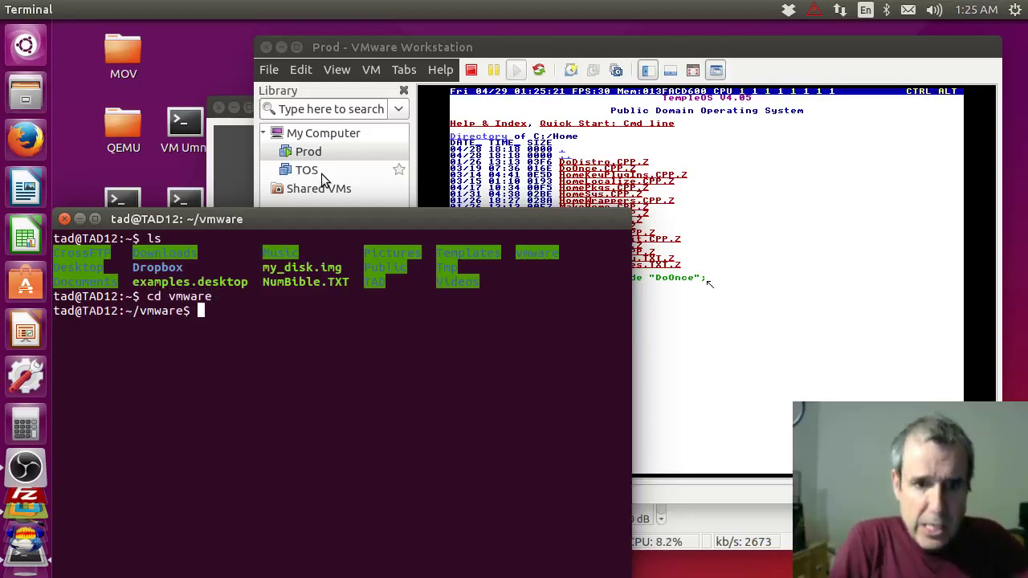
{"action": "type", "text": "ls"}
{"action": "key", "text": "Return"}
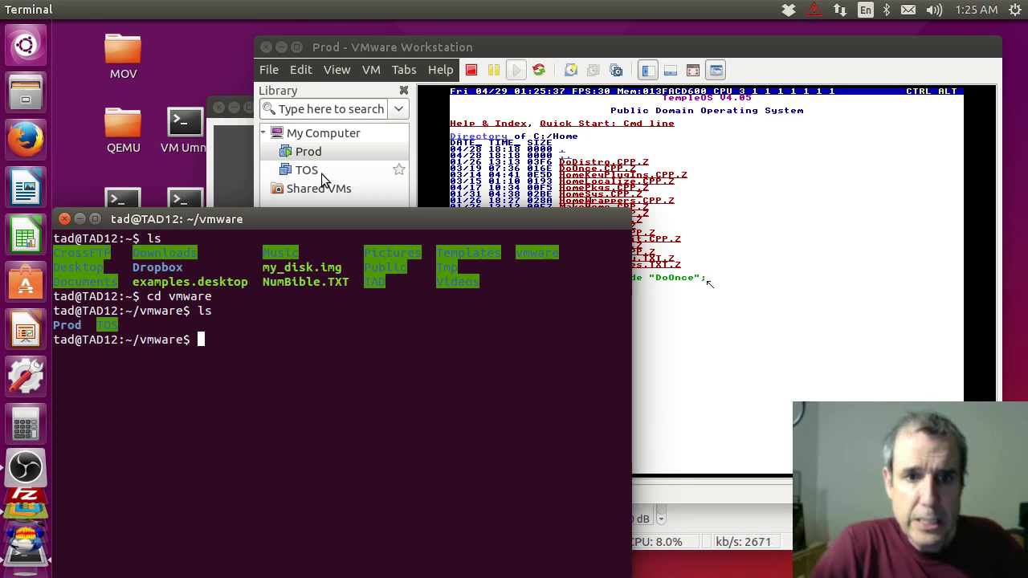
{"action": "left_click", "coordinate": [65, 219]}
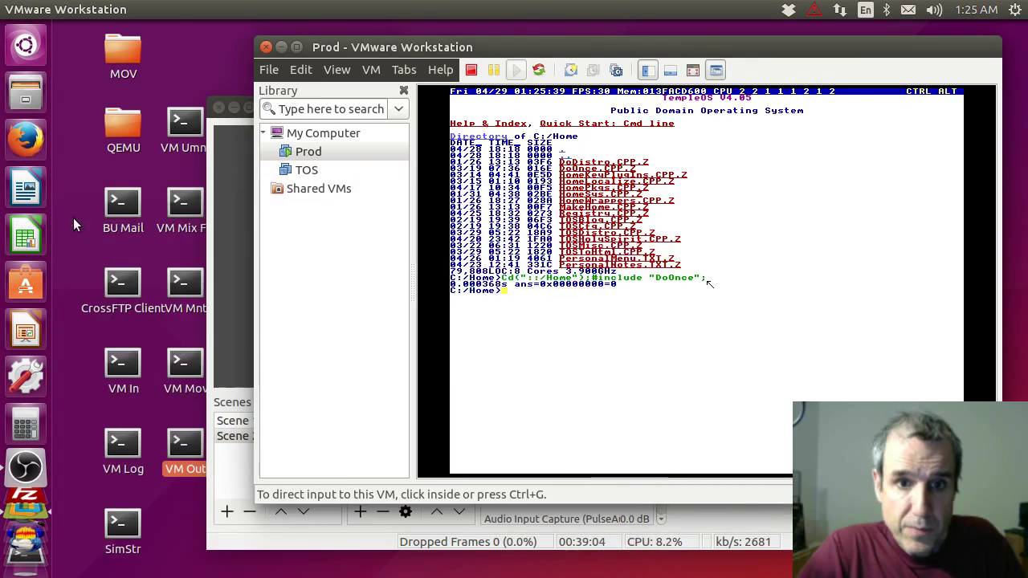
View the TOS virtual machine's summary, return to Prod, and shut down the Prod virtual machine
{"action": "left_click", "coordinate": [320, 170]}
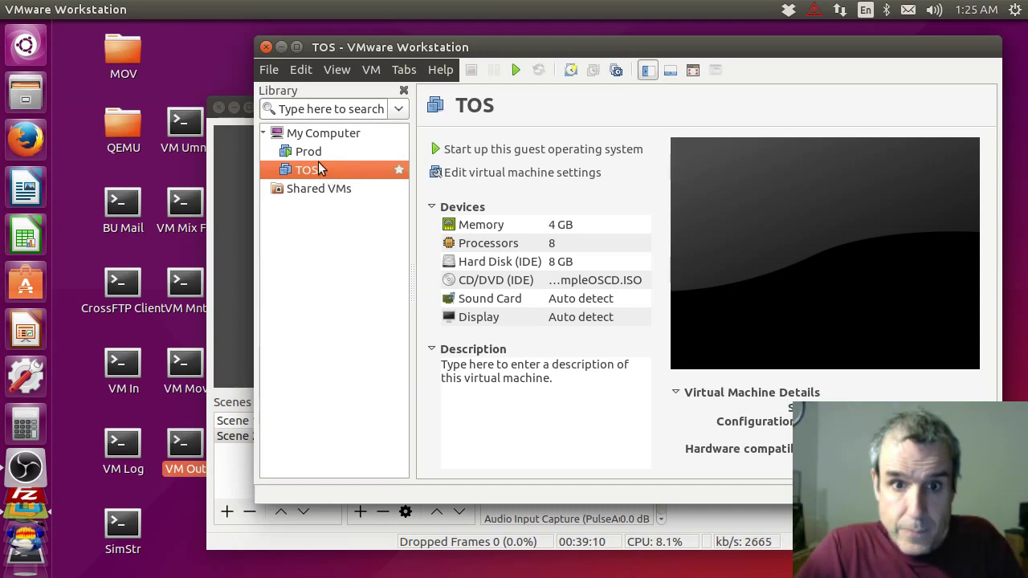
{"action": "left_click", "coordinate": [316, 152]}
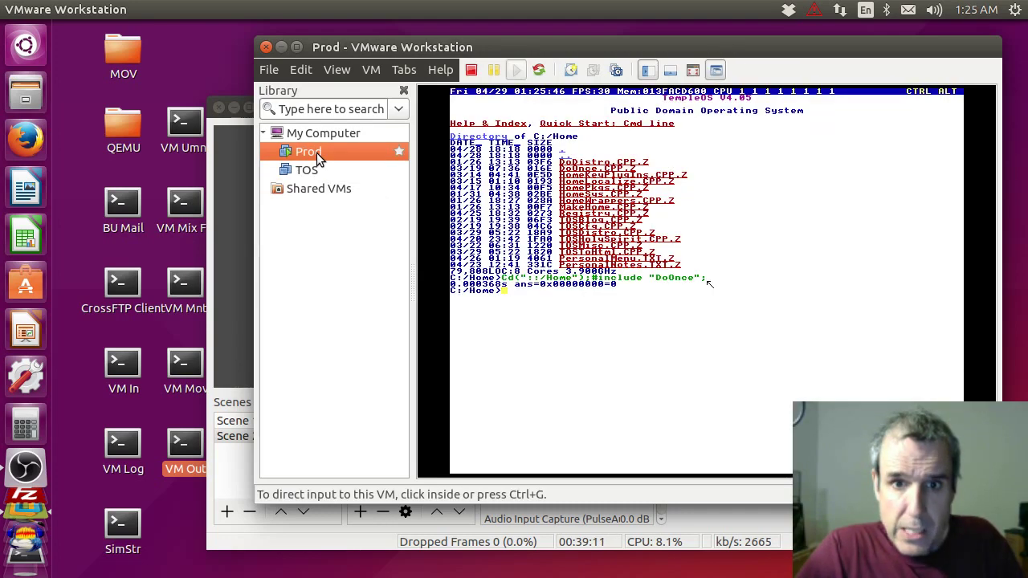
{"action": "left_click", "coordinate": [473, 71]}
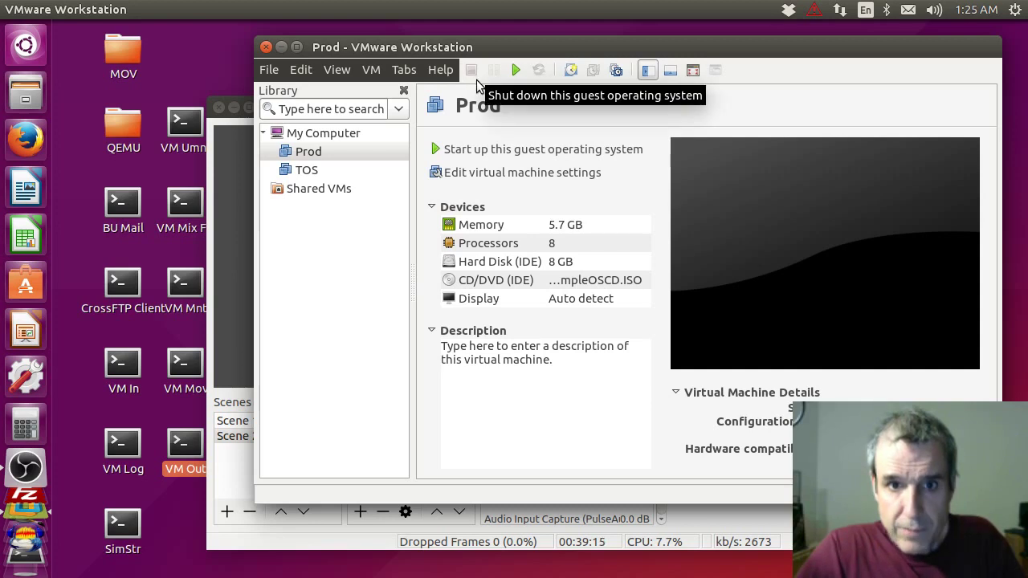
Delete the Prod virtual machine from disk and confirm the deletion
{"action": "left_click", "coordinate": [322, 152]}
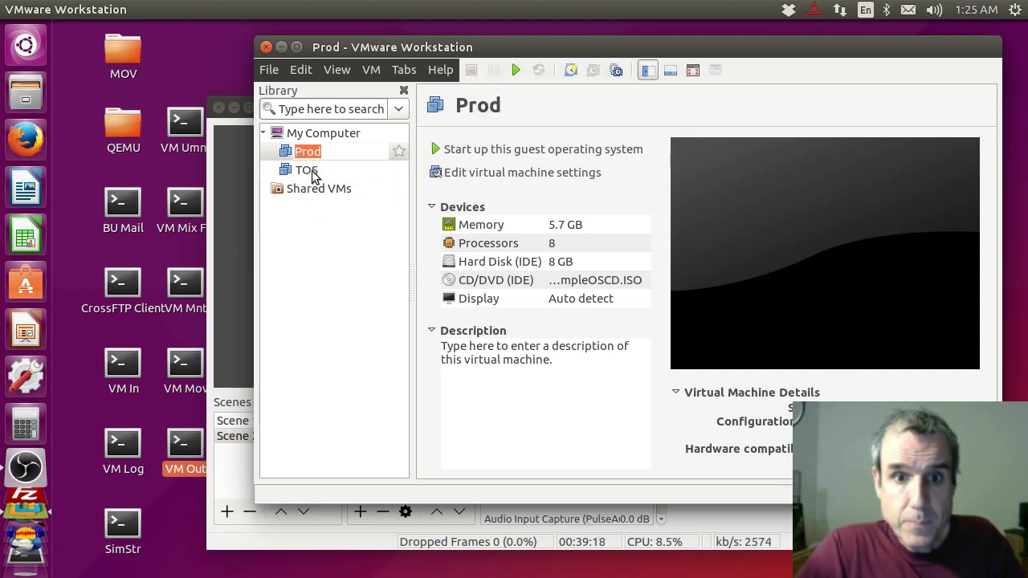
{"action": "left_click", "coordinate": [306, 169]}
{"action": "left_click", "coordinate": [315, 153]}
{"action": "right_click", "coordinate": [315, 155]}
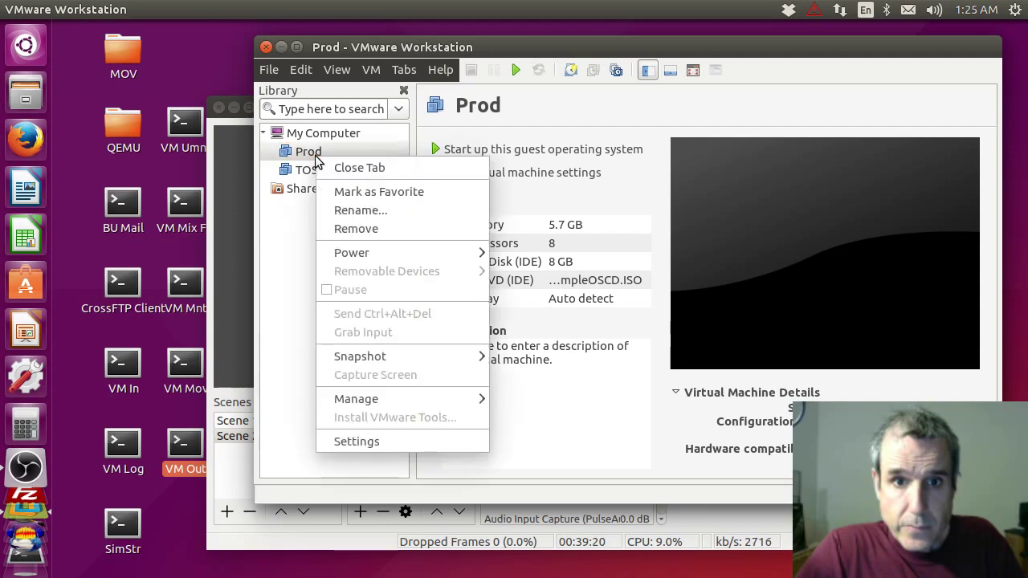
{"action": "mouse_move", "coordinate": [436, 400]}
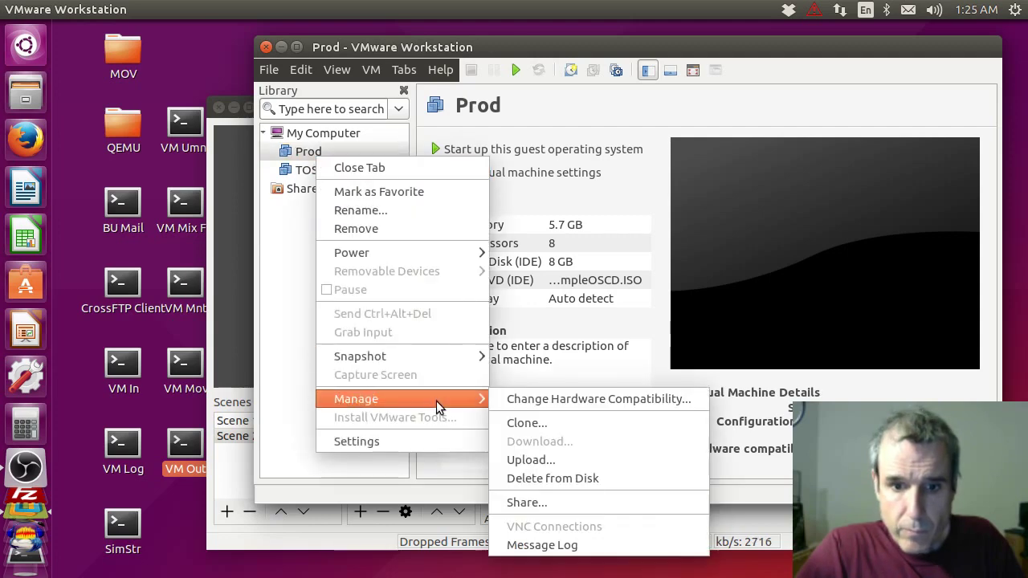
{"action": "left_click", "coordinate": [578, 475]}
{"action": "left_click", "coordinate": [711, 361]}
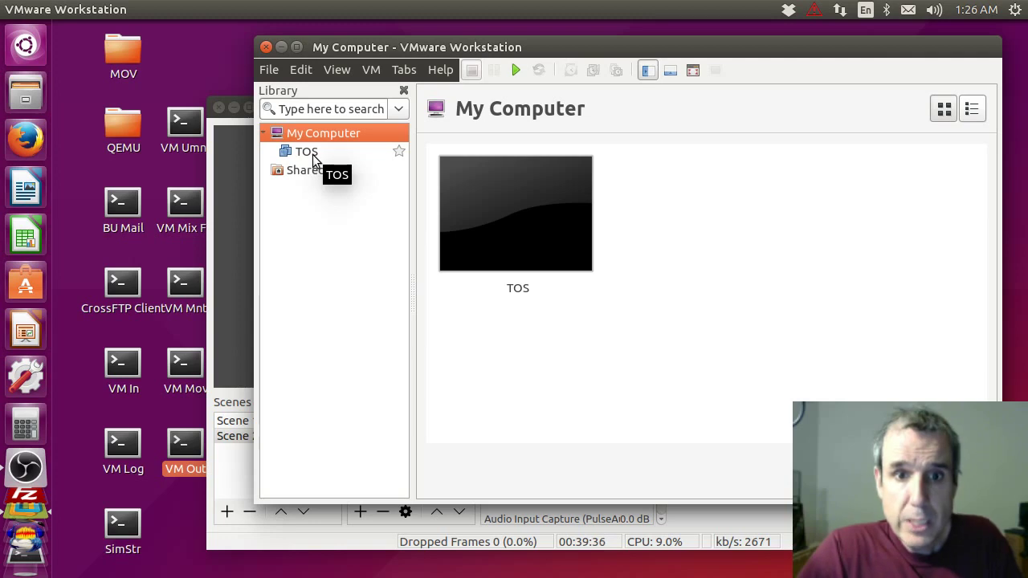
Open the vm_install script from the home folder's TAD/Bin folder, read it, and close the text editor
{"action": "left_click", "coordinate": [50, 98]}
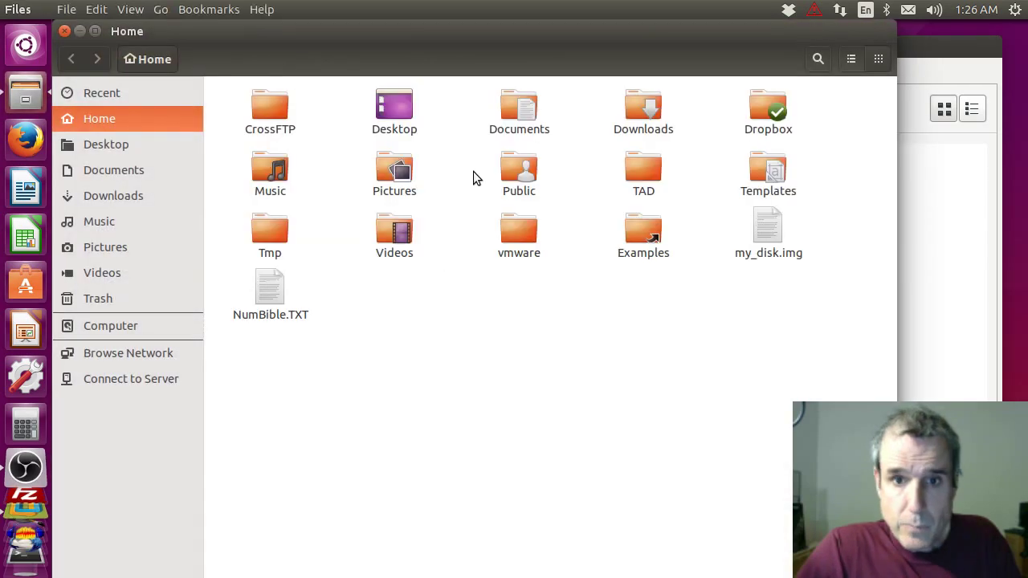
{"action": "double_click", "coordinate": [645, 173]}
{"action": "double_click", "coordinate": [402, 110]}
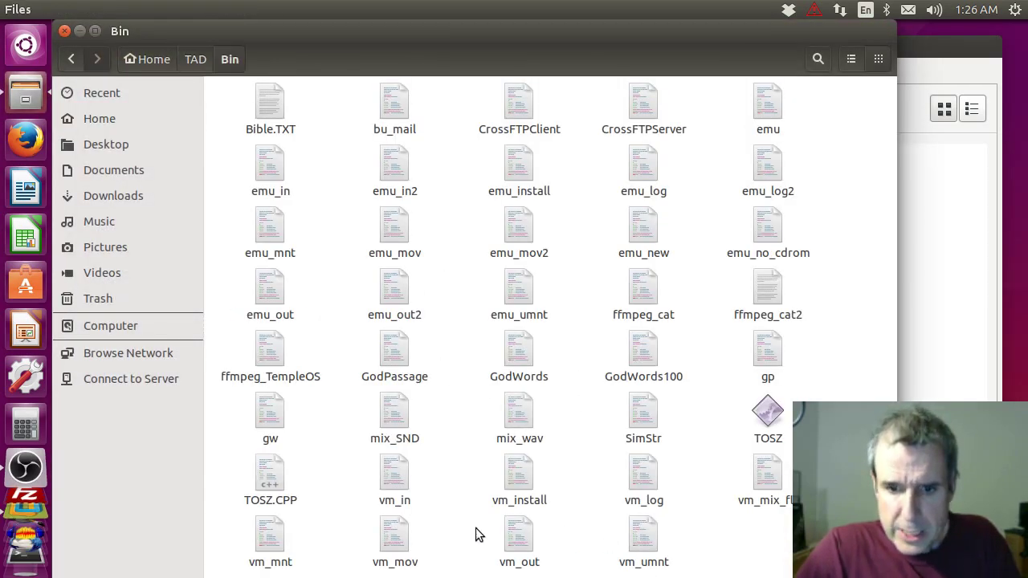
{"action": "double_click", "coordinate": [526, 473]}
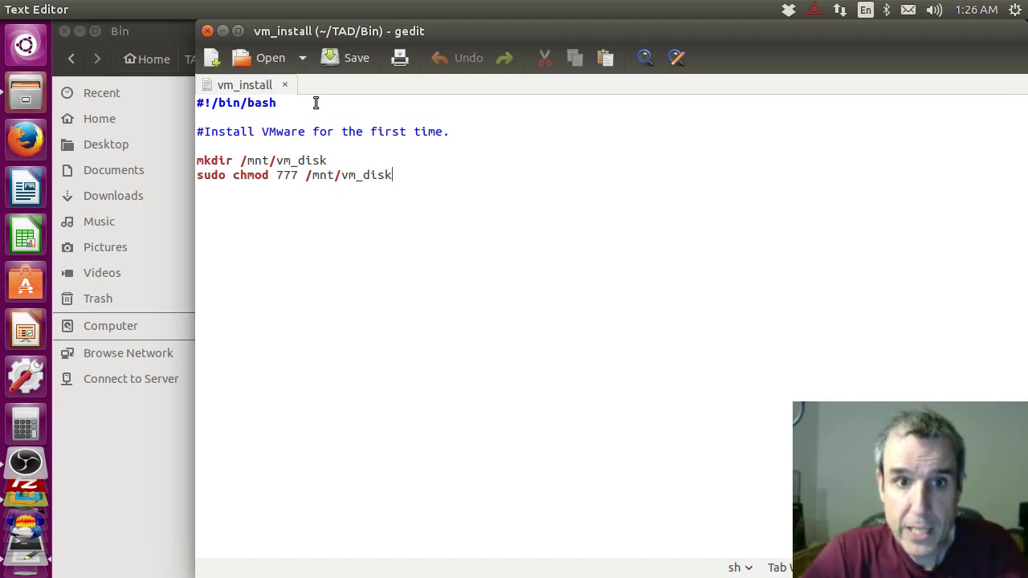
{"action": "left_click", "coordinate": [285, 85]}
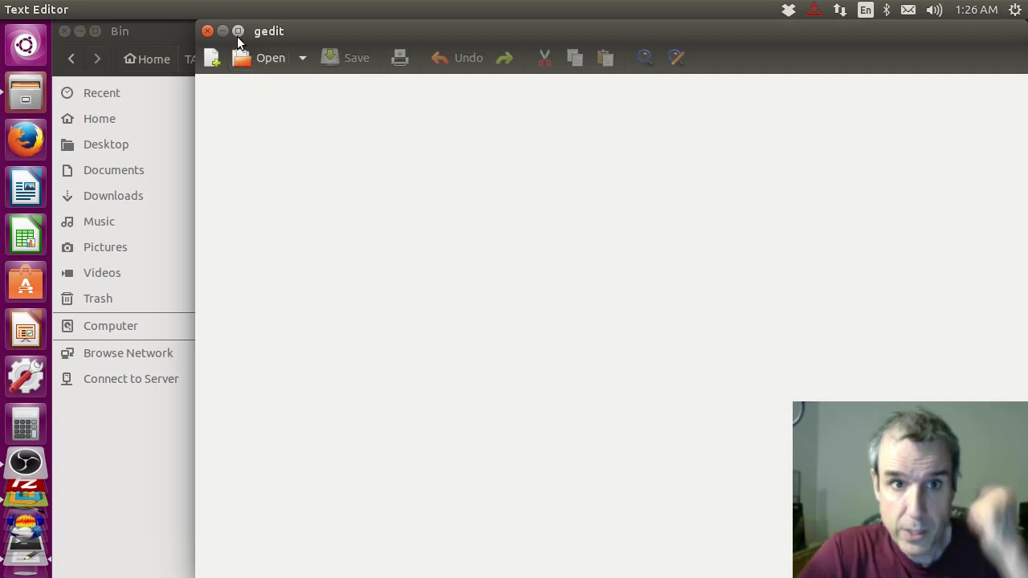
{"action": "left_click", "coordinate": [207, 31]}
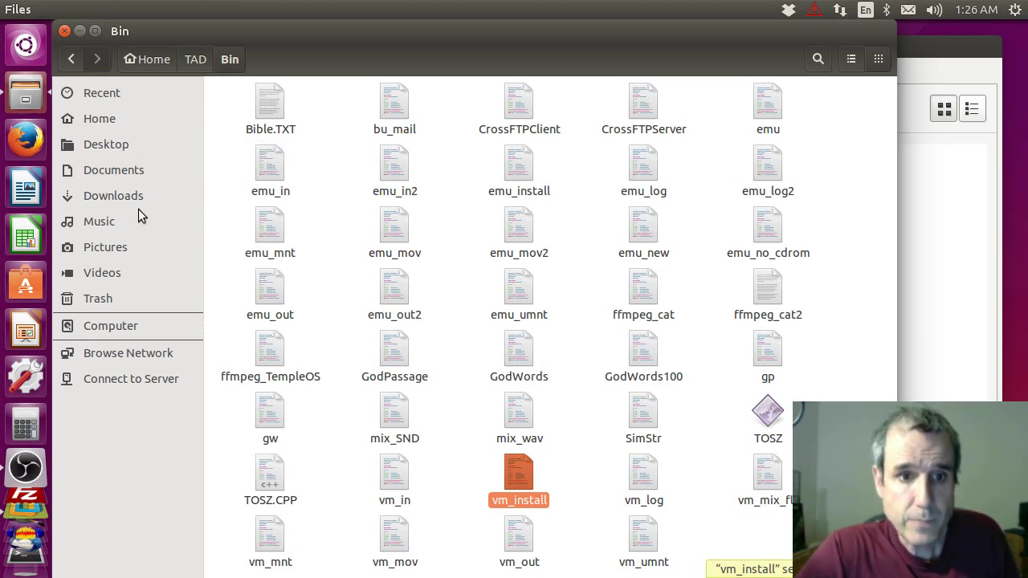
Browse from the computer's root to /mnt/vm_disk, look at its folders, and close the file manager
{"action": "left_click", "coordinate": [121, 326]}
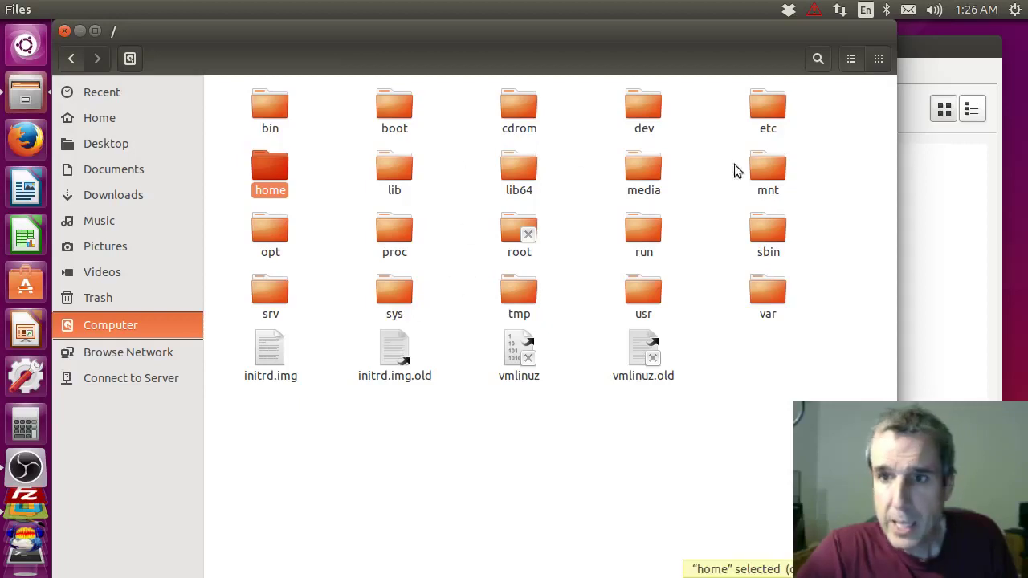
{"action": "double_click", "coordinate": [769, 172]}
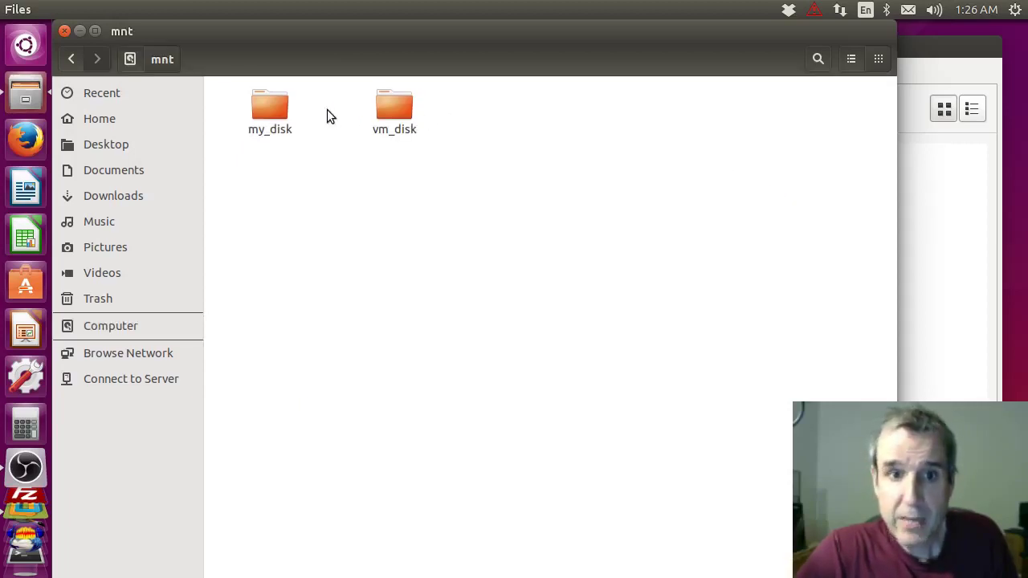
{"action": "double_click", "coordinate": [393, 110]}
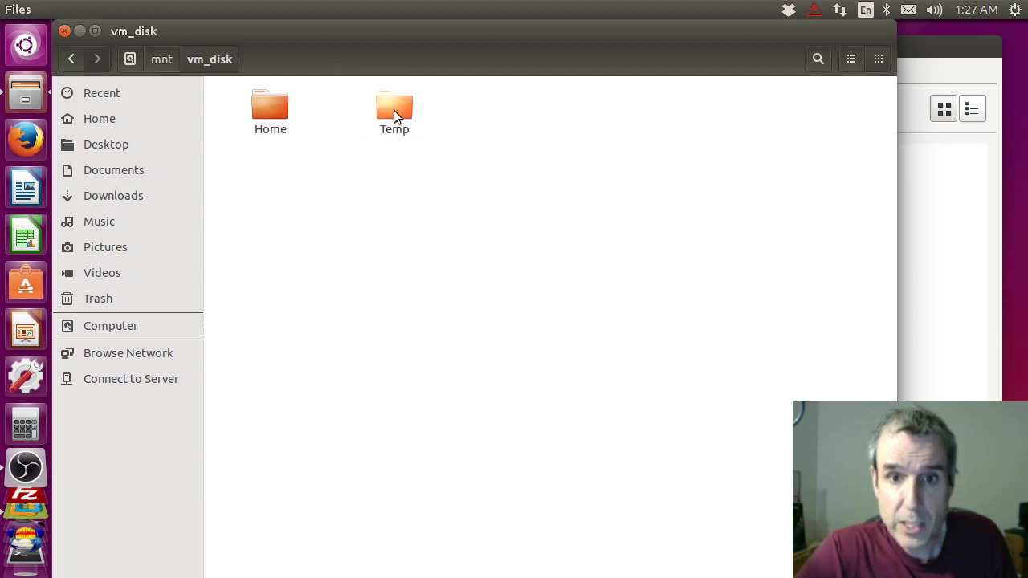
{"action": "left_click", "coordinate": [159, 54]}
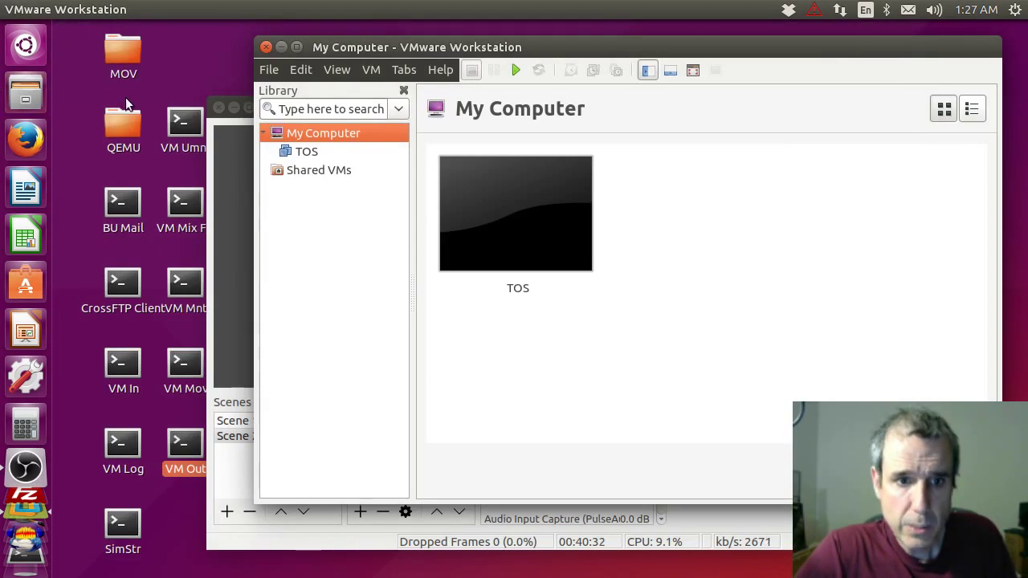
Open the vm_mnt script from TAD/Bin, highlight the partition number 2 in the vmware-mount command, and close the editor and file manager
{"action": "left_click", "coordinate": [26, 95]}
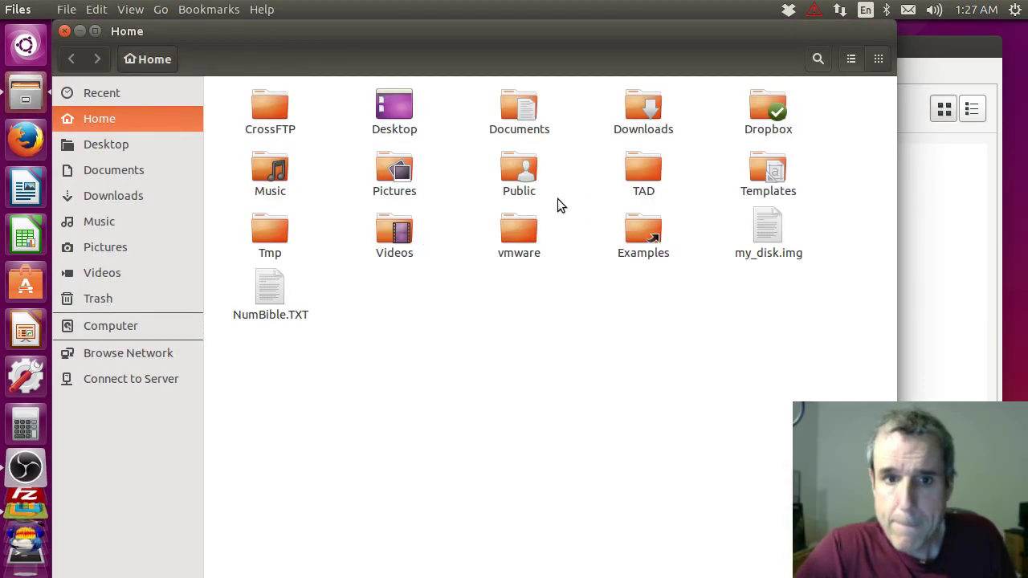
{"action": "double_click", "coordinate": [638, 169]}
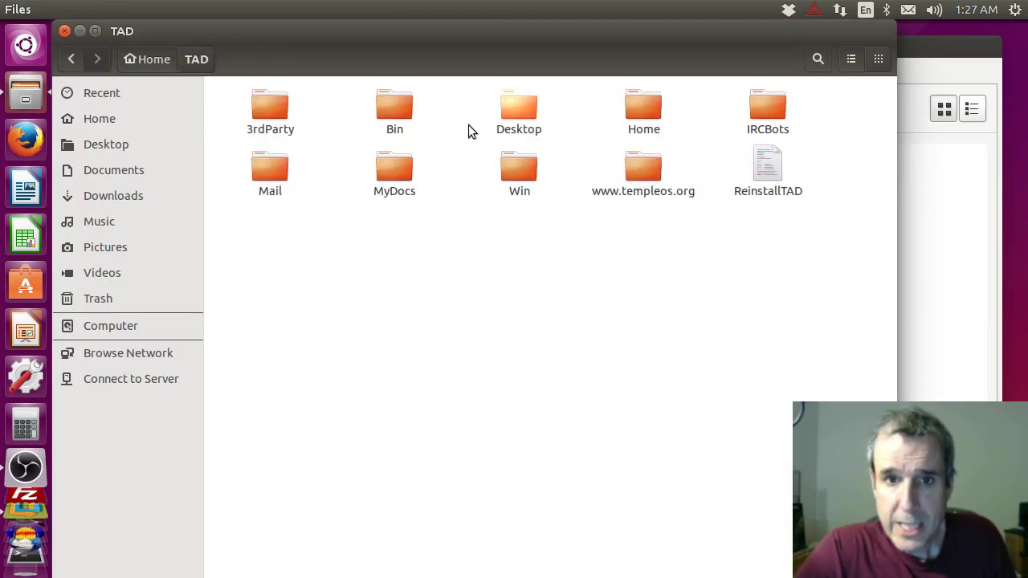
{"action": "double_click", "coordinate": [398, 100]}
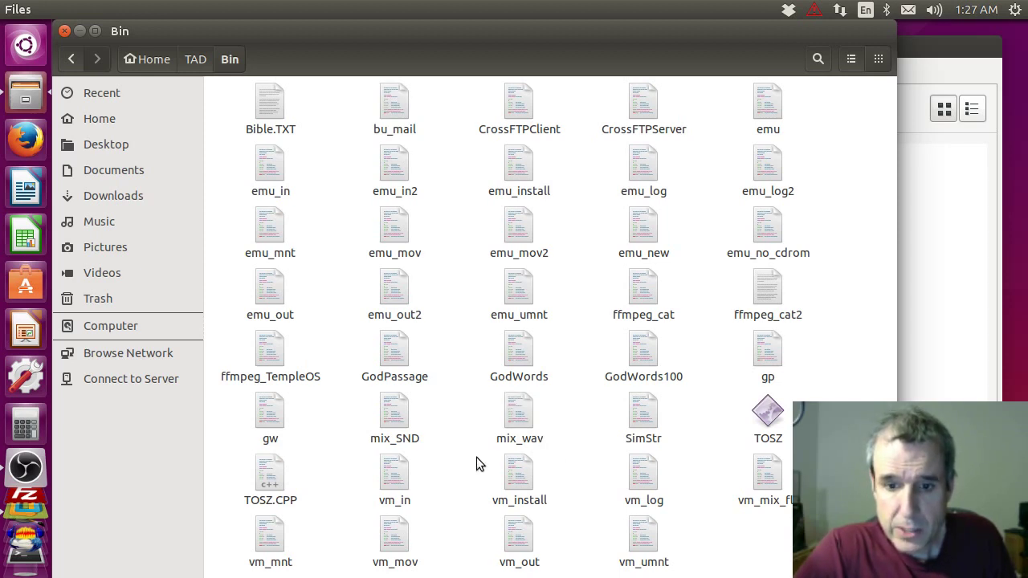
{"action": "double_click", "coordinate": [269, 534]}
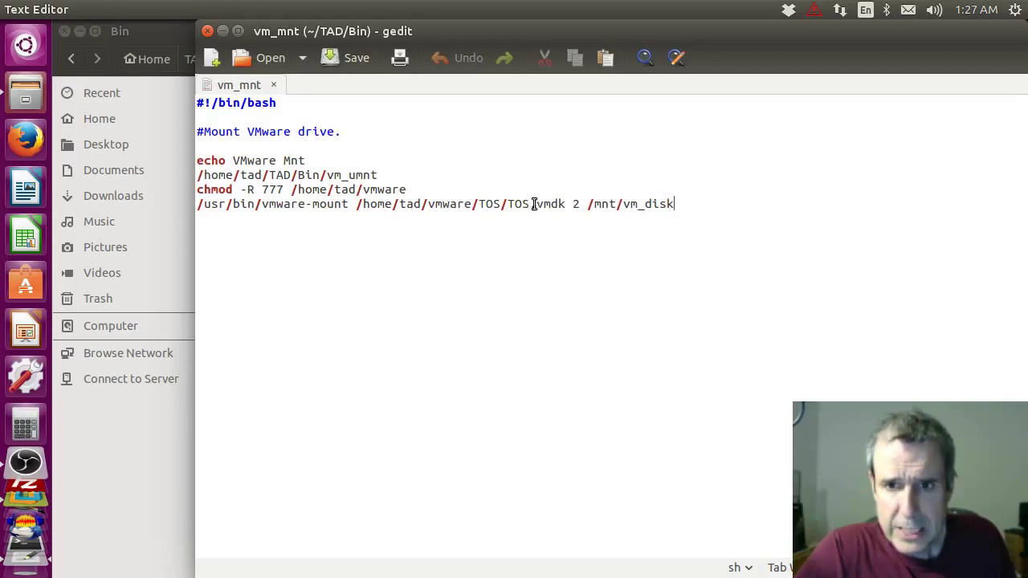
{"action": "double_click", "coordinate": [575, 204]}
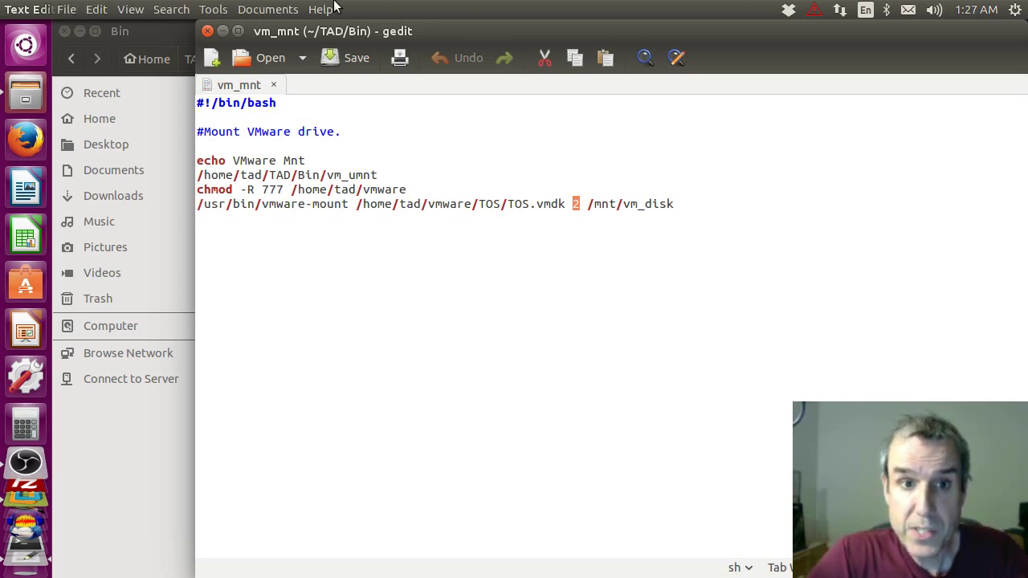
{"action": "left_click", "coordinate": [207, 31]}
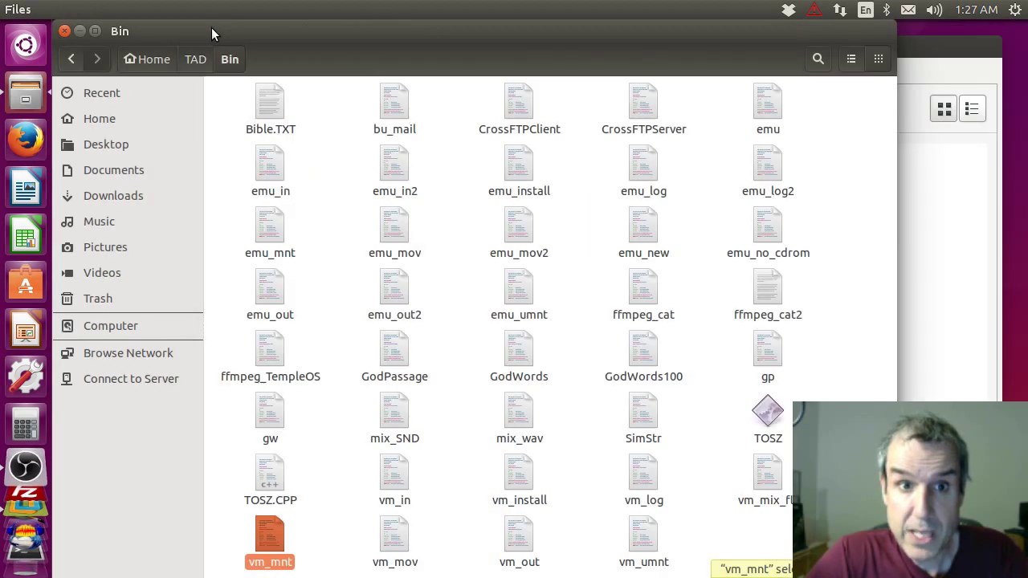
{"action": "left_click", "coordinate": [66, 31]}
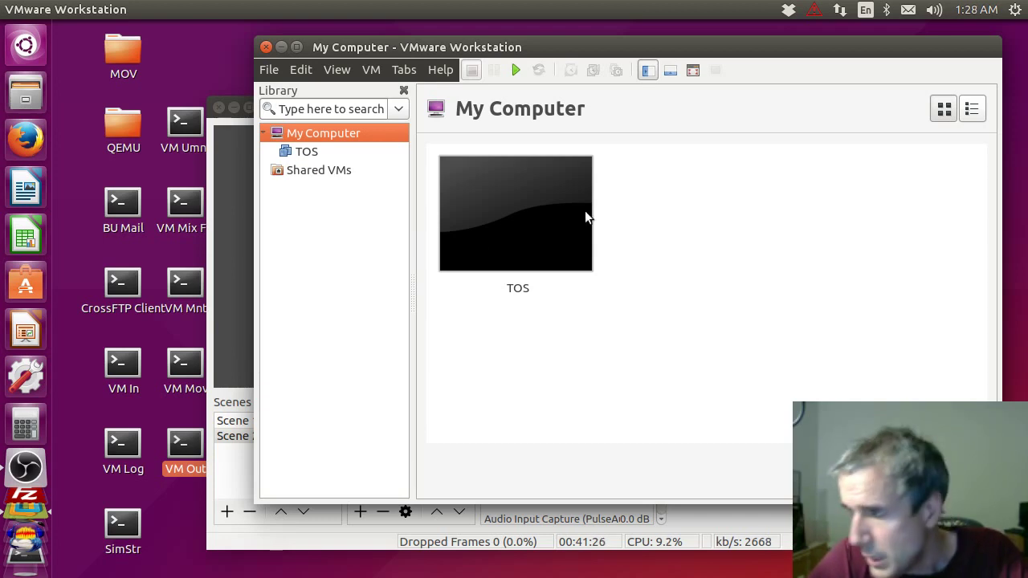
Open Twitter from the Firefox bookmarks, run the recent search "physics girl", and look through the results
{"action": "left_click", "coordinate": [25, 139]}
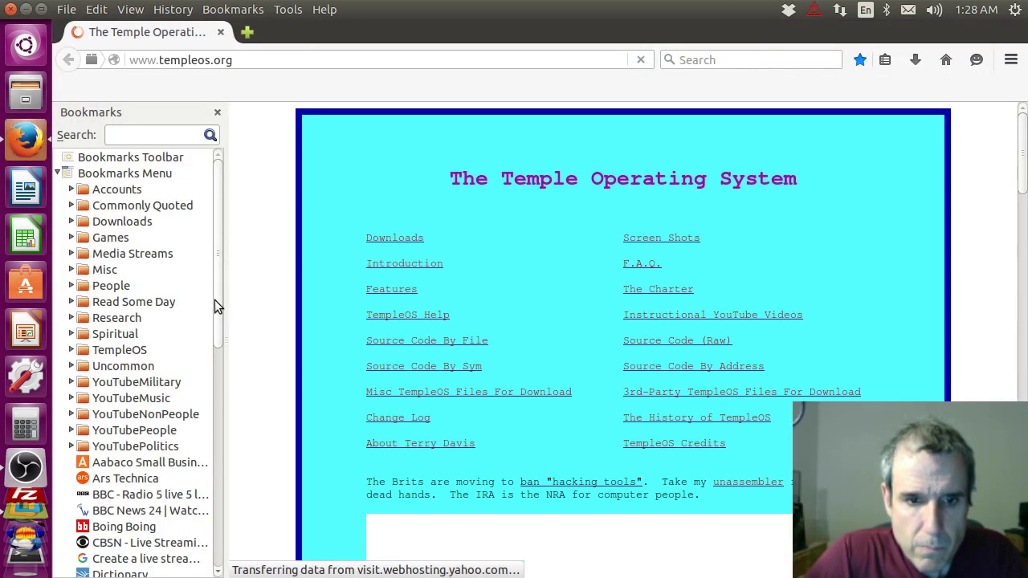
{"action": "left_click_drag", "start_coordinate": [215, 300], "coordinate": [237, 464]}
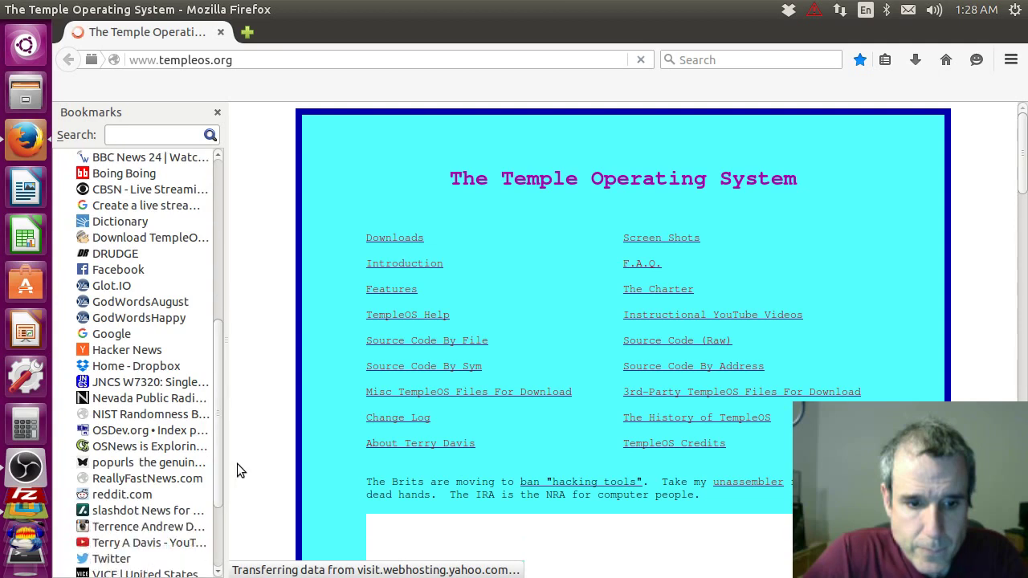
{"action": "left_click", "coordinate": [111, 560]}
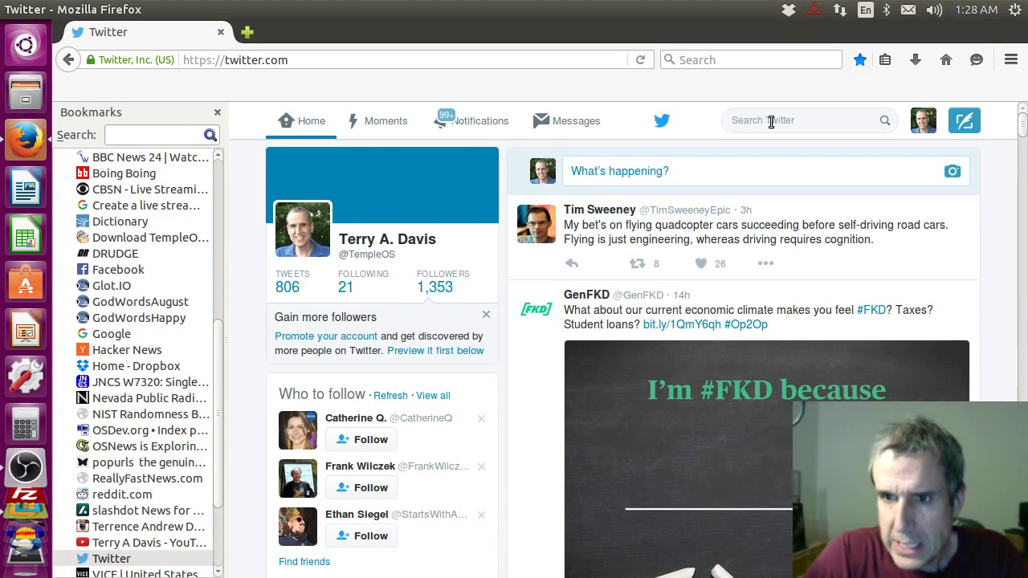
{"action": "left_click", "coordinate": [771, 122]}
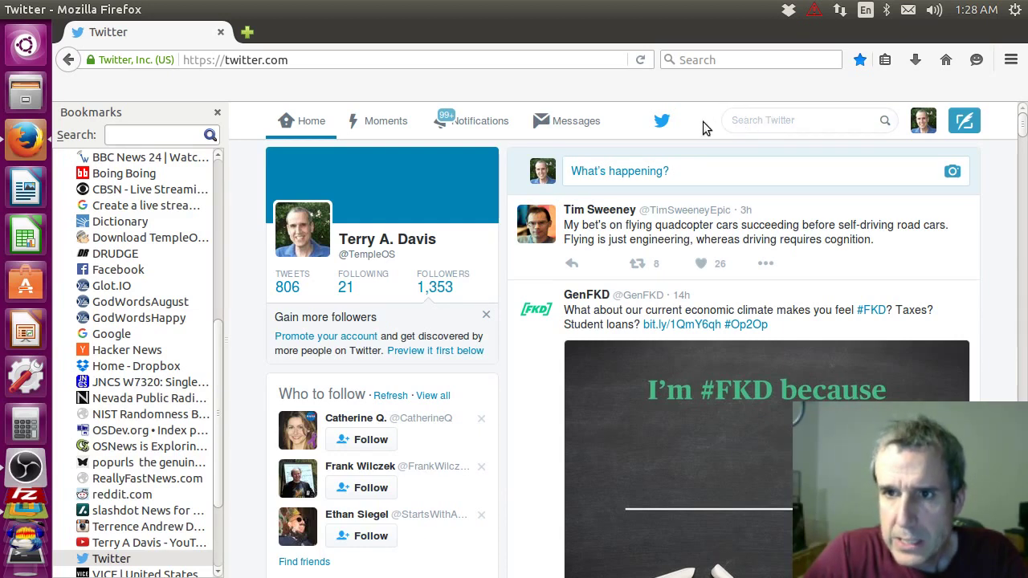
{"action": "left_click", "coordinate": [763, 127]}
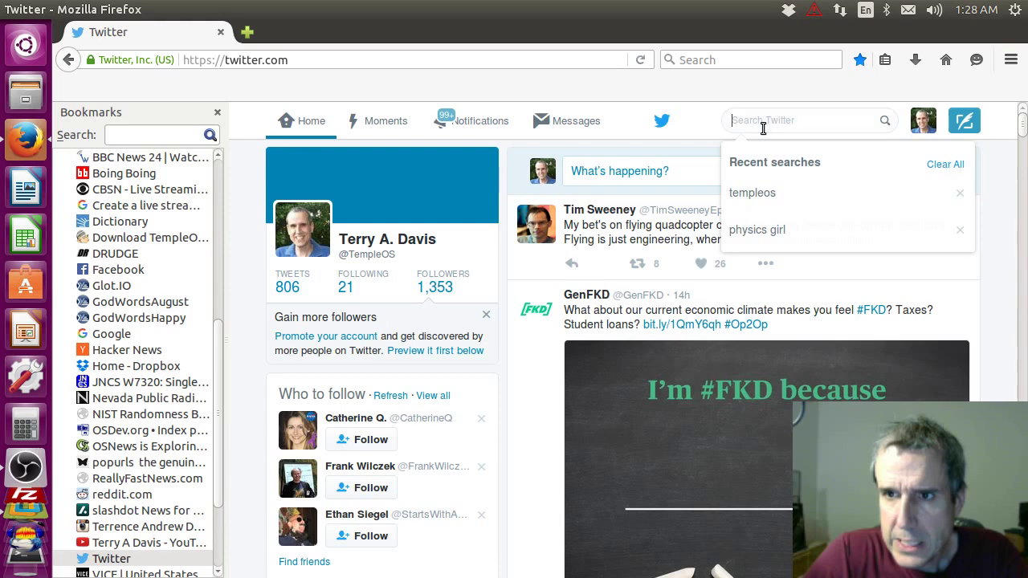
{"action": "left_click", "coordinate": [767, 230]}
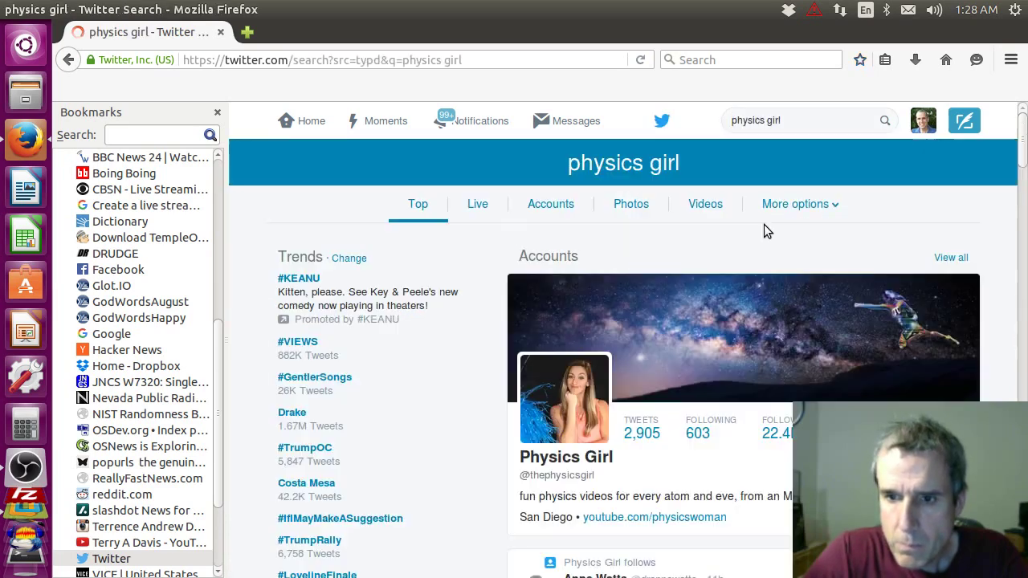
{"action": "scroll", "coordinate": [763, 230], "scroll_direction": "down", "scroll_amount": 8}
{"action": "scroll", "coordinate": [807, 214], "scroll_direction": "down", "scroll_amount": 1}
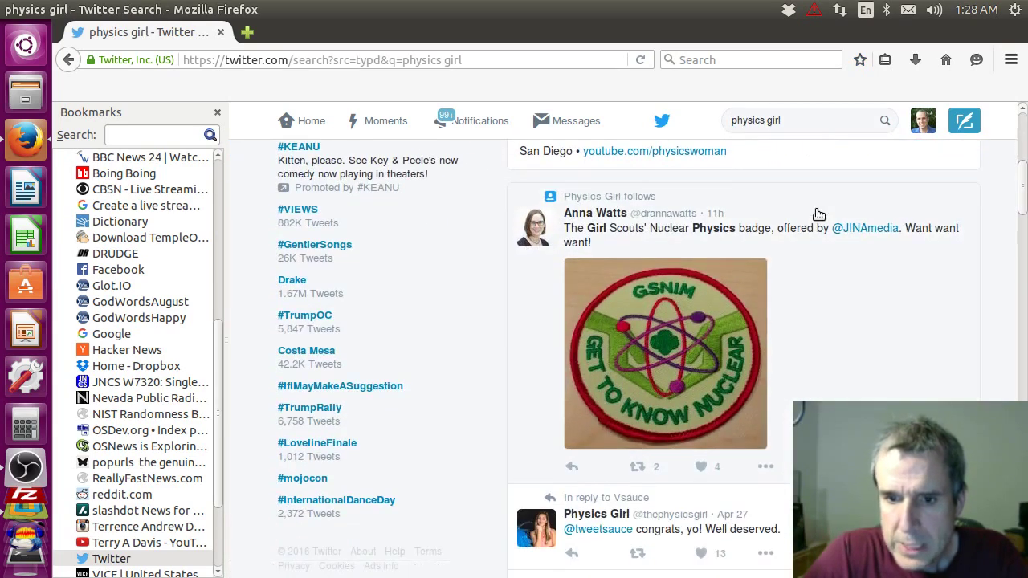
Open the "physics girl,today" YouTube search from the YouTubePeople bookmarks folder and look through the listed videos
{"action": "left_click_drag", "start_coordinate": [216, 348], "coordinate": [231, 152]}
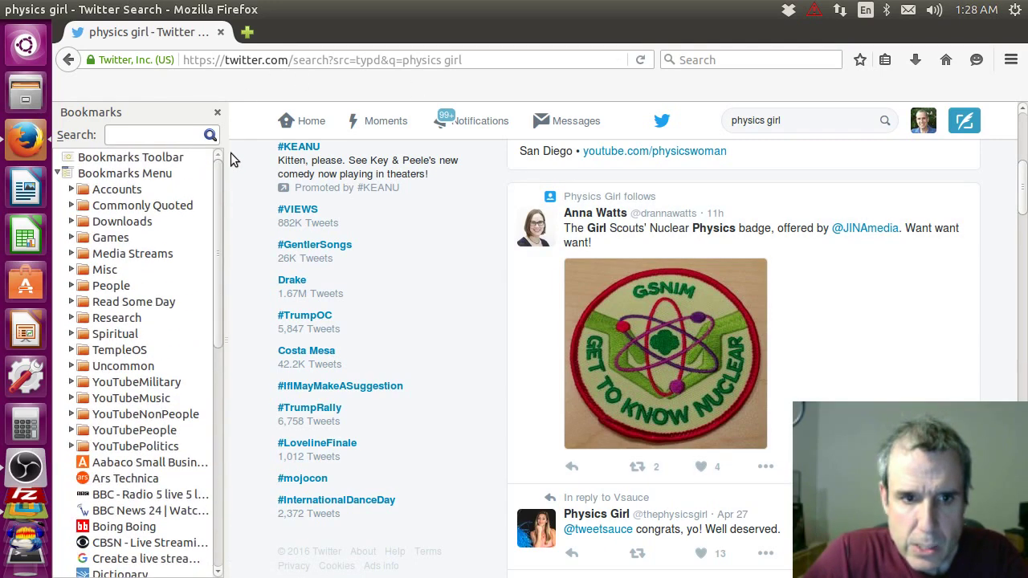
{"action": "left_click", "coordinate": [165, 432]}
{"action": "scroll", "coordinate": [168, 458], "scroll_direction": "down", "scroll_amount": 7}
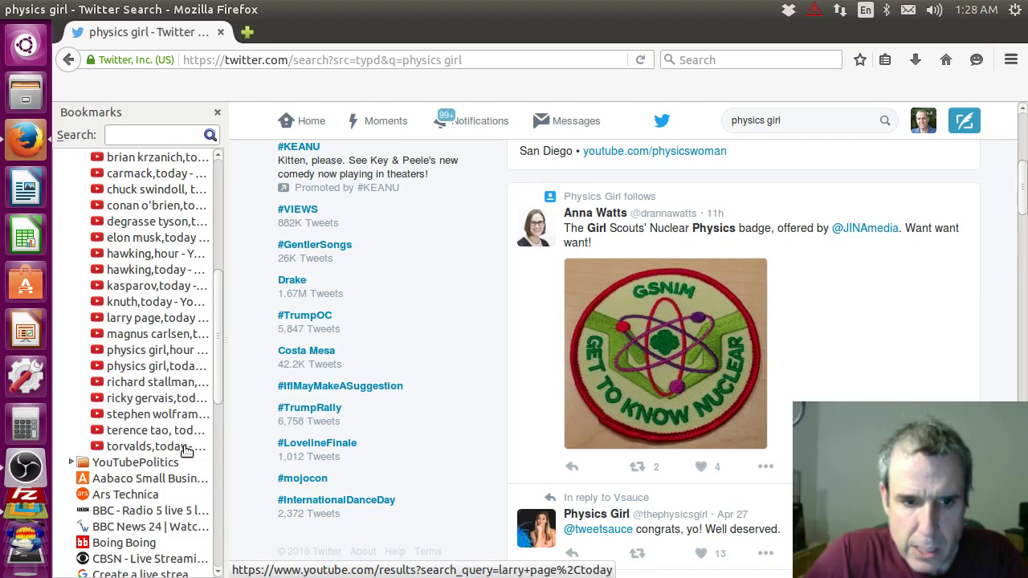
{"action": "left_click", "coordinate": [169, 367]}
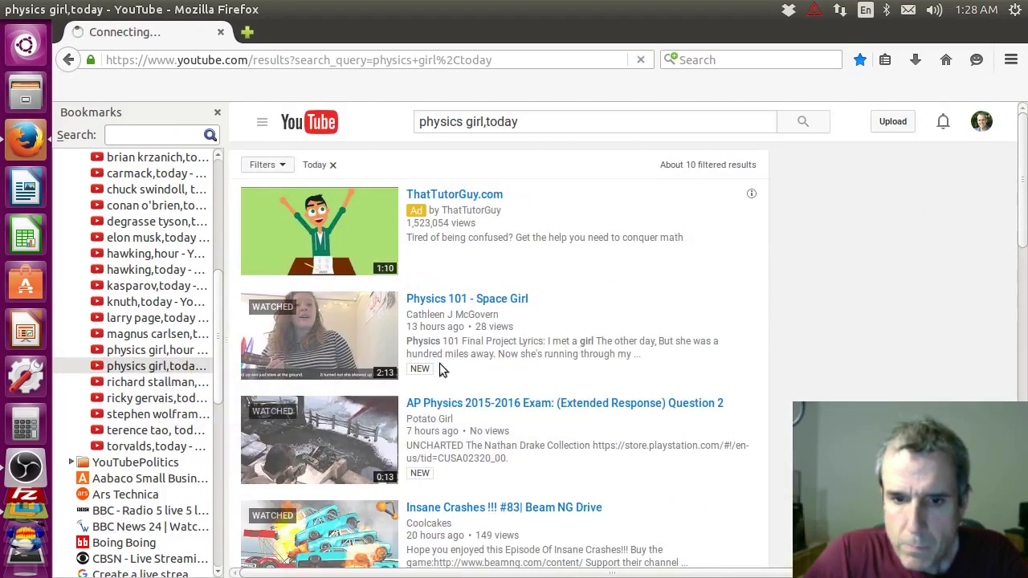
{"action": "scroll", "coordinate": [537, 339], "scroll_direction": "down", "scroll_amount": 10}
{"action": "scroll", "coordinate": [550, 324], "scroll_direction": "down", "scroll_amount": 5}
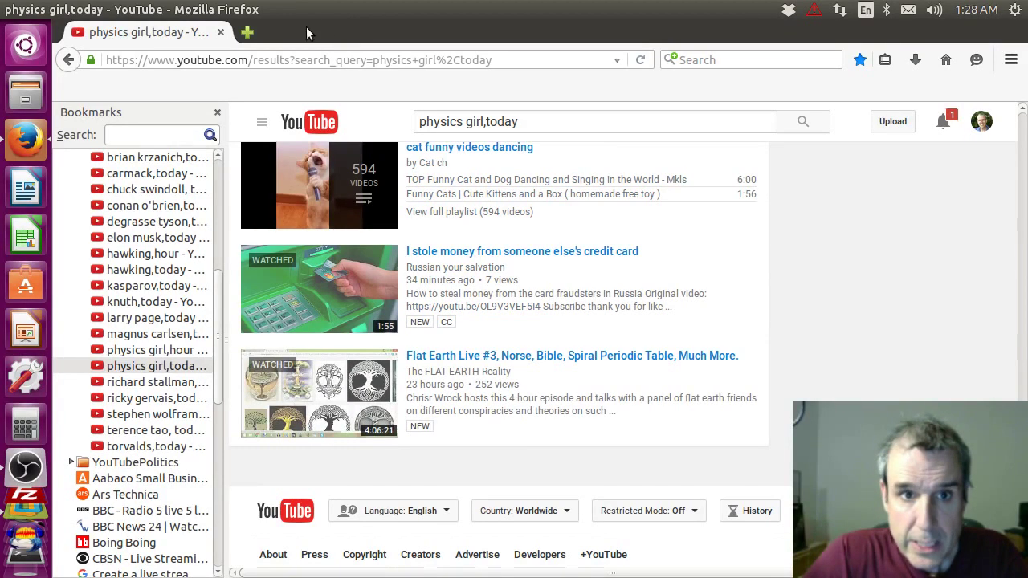
Switch back to VMware Workstation and select the TOS virtual machine in the library
{"action": "key", "text": "alt+Tab"}
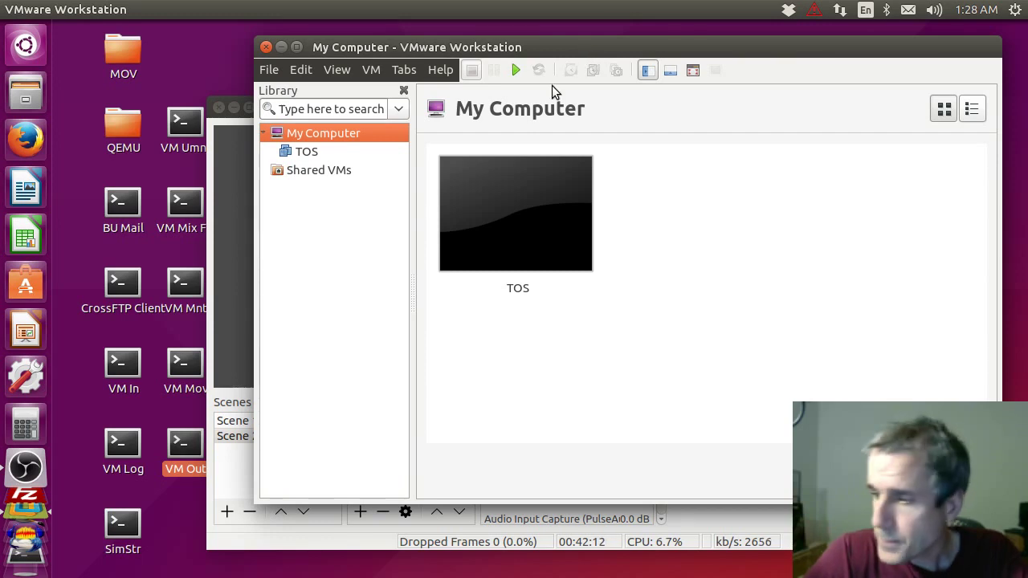
{"action": "left_click", "coordinate": [309, 152]}
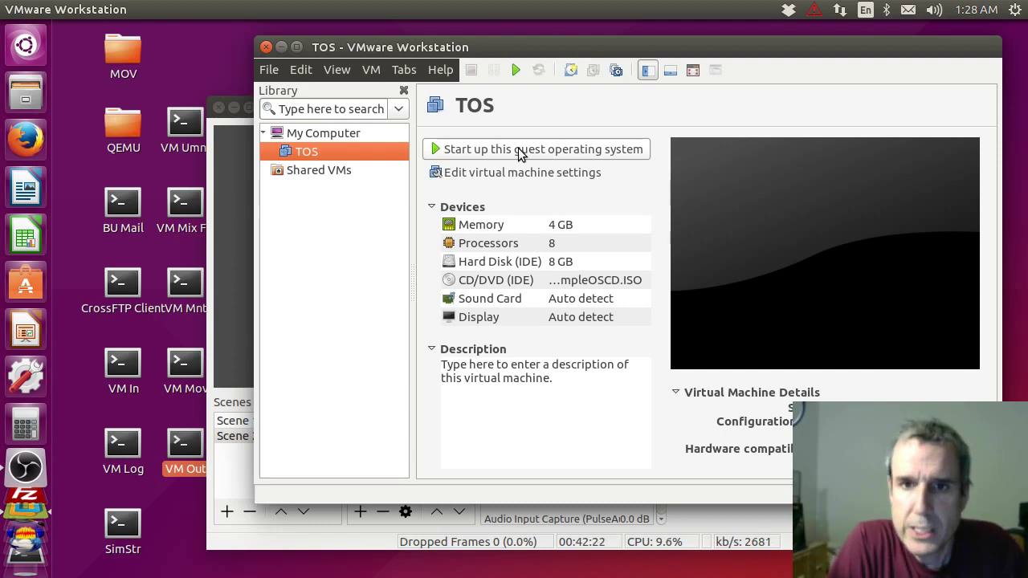
Open the channel's YouTube live stream from the Firefox bookmarks, pause the video, read the chat, and close the browser
{"action": "left_click", "coordinate": [25, 138]}
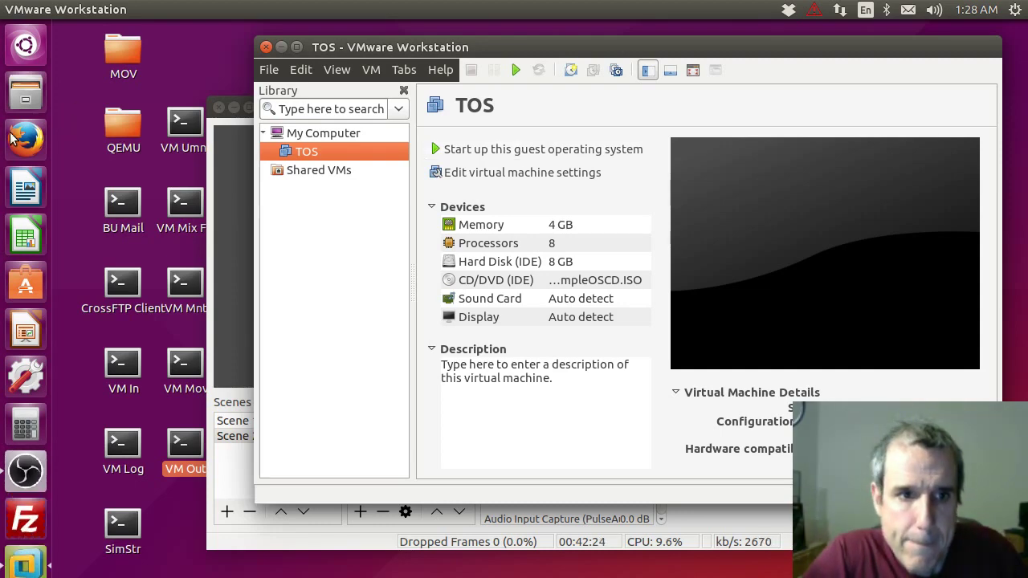
{"action": "scroll", "coordinate": [169, 482], "scroll_direction": "down", "scroll_amount": 15}
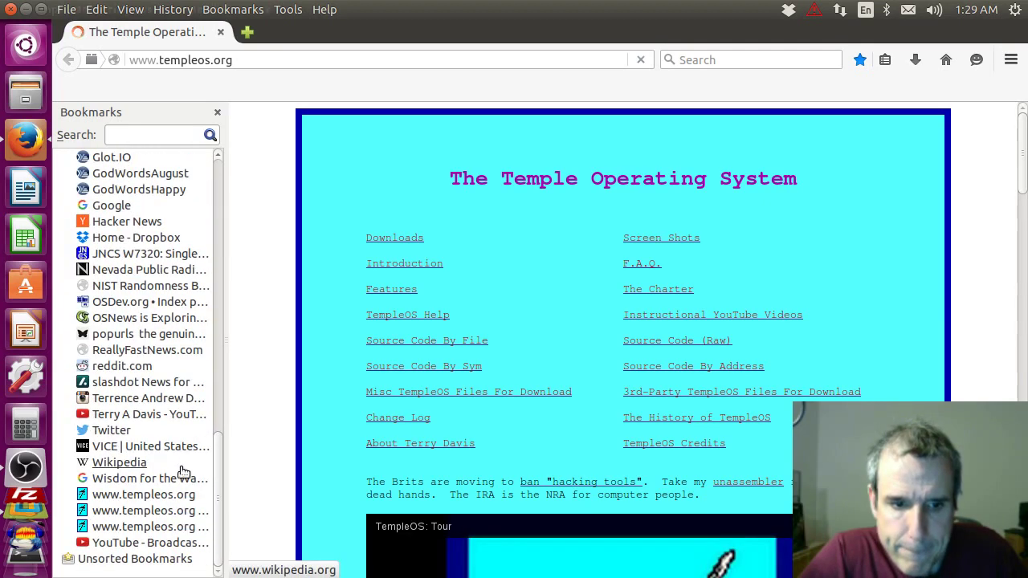
{"action": "left_click", "coordinate": [161, 415]}
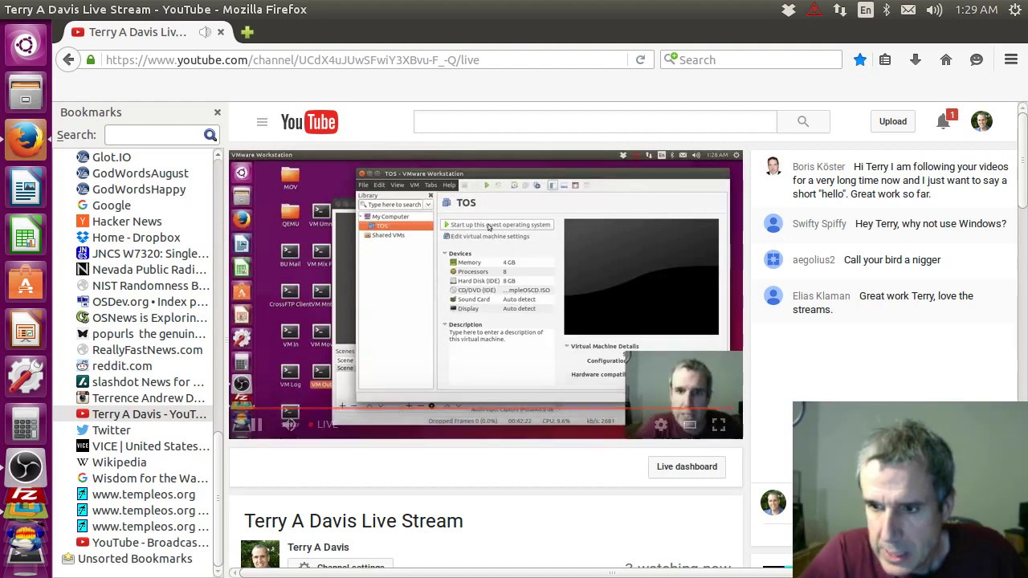
{"action": "left_click", "coordinate": [257, 424]}
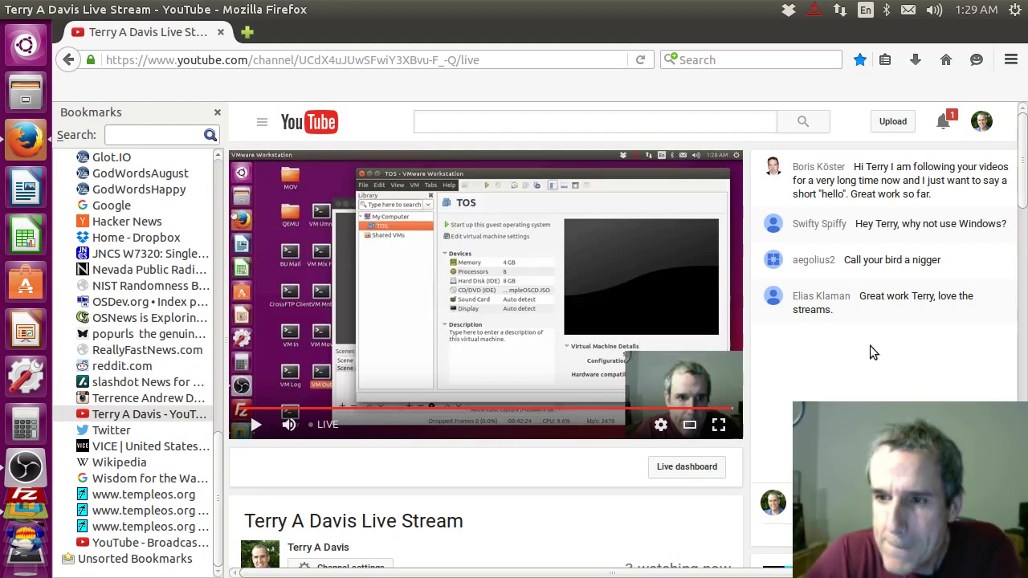
{"action": "left_click", "coordinate": [221, 32]}
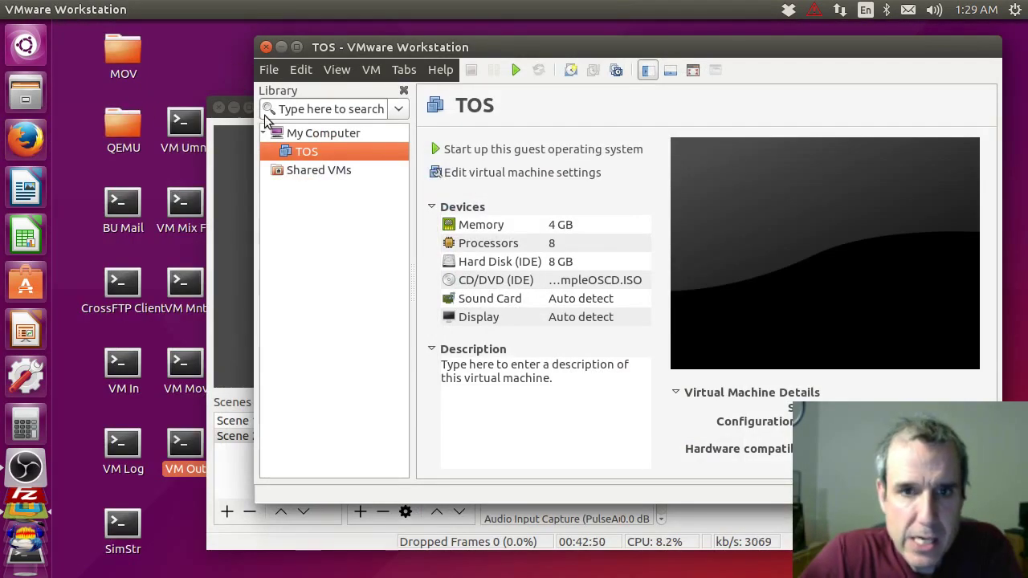
{"action": "left_click", "coordinate": [46, 138]}
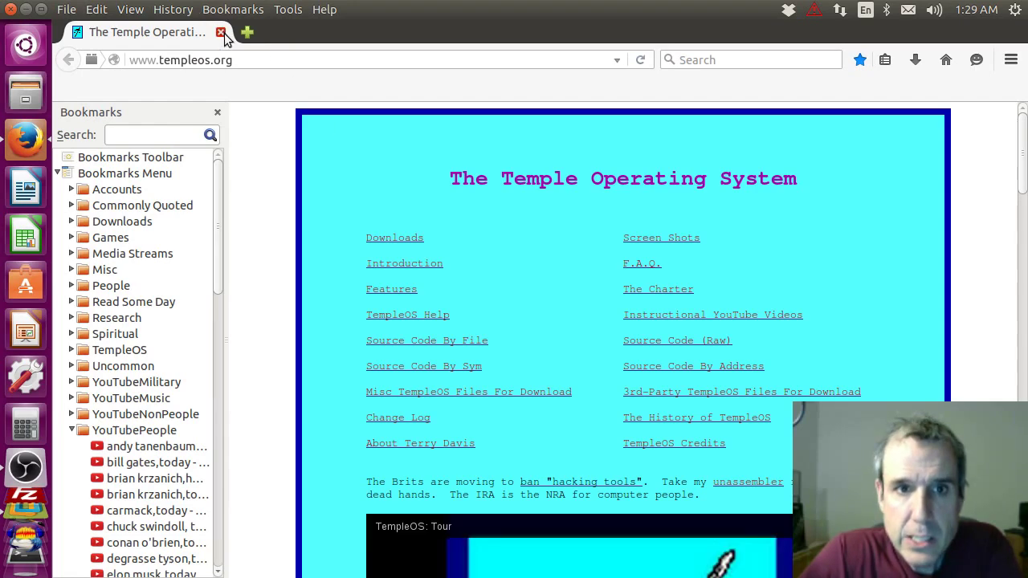
{"action": "left_click", "coordinate": [221, 33]}
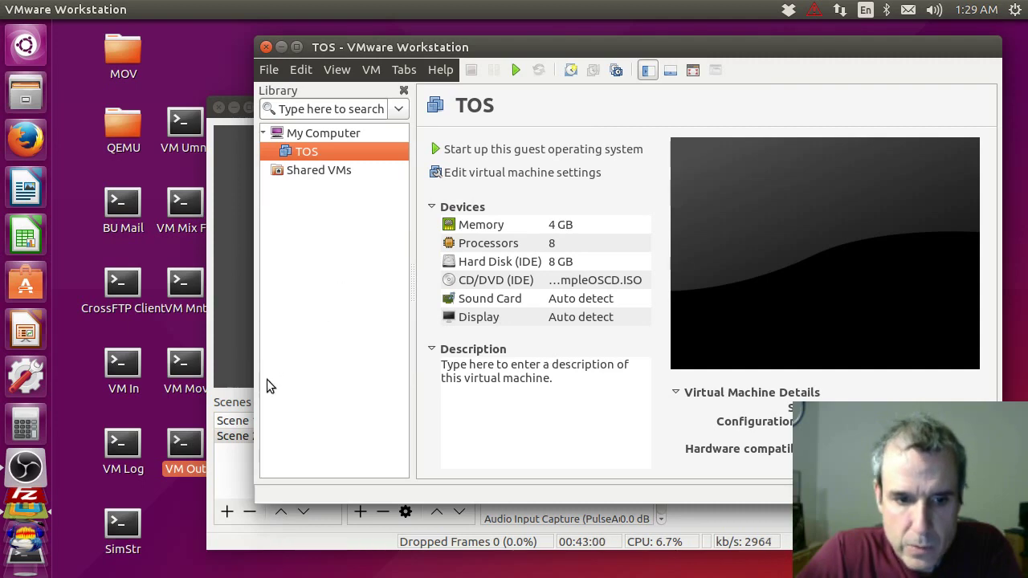
Bring OBS to the front and close the Displays settings window
{"action": "left_click", "coordinate": [24, 465]}
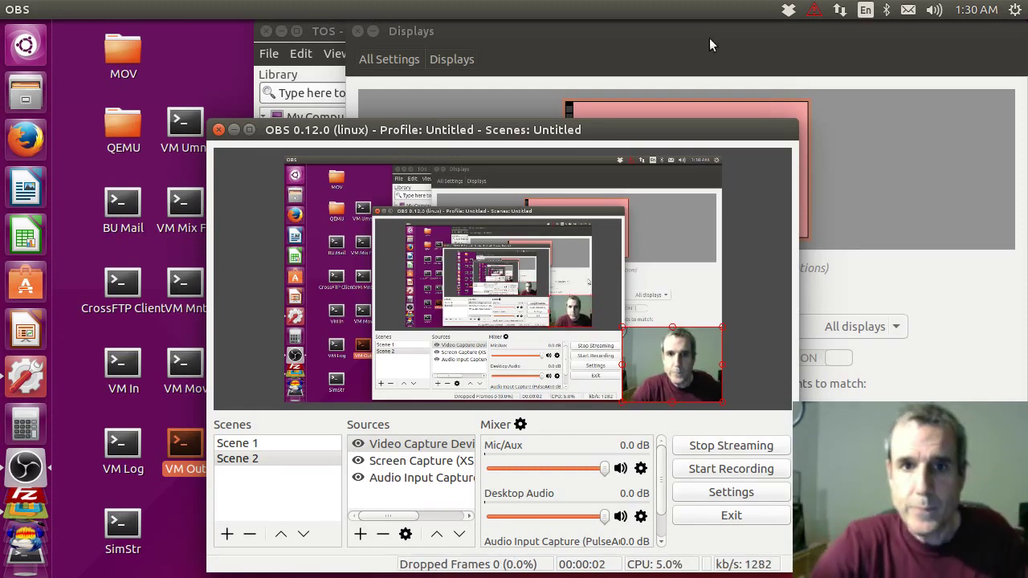
{"action": "left_click", "coordinate": [738, 31]}
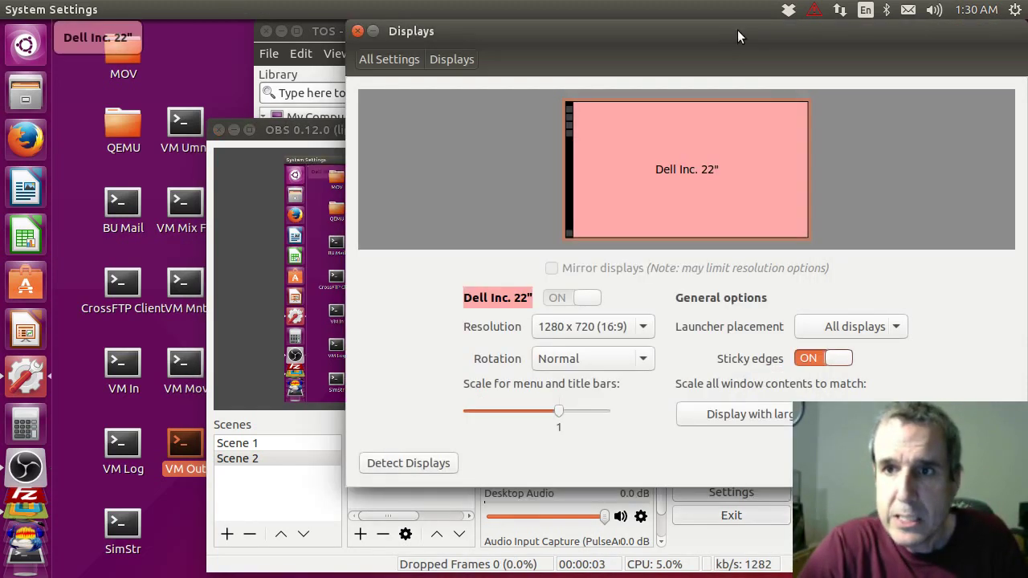
{"action": "left_click", "coordinate": [359, 32]}
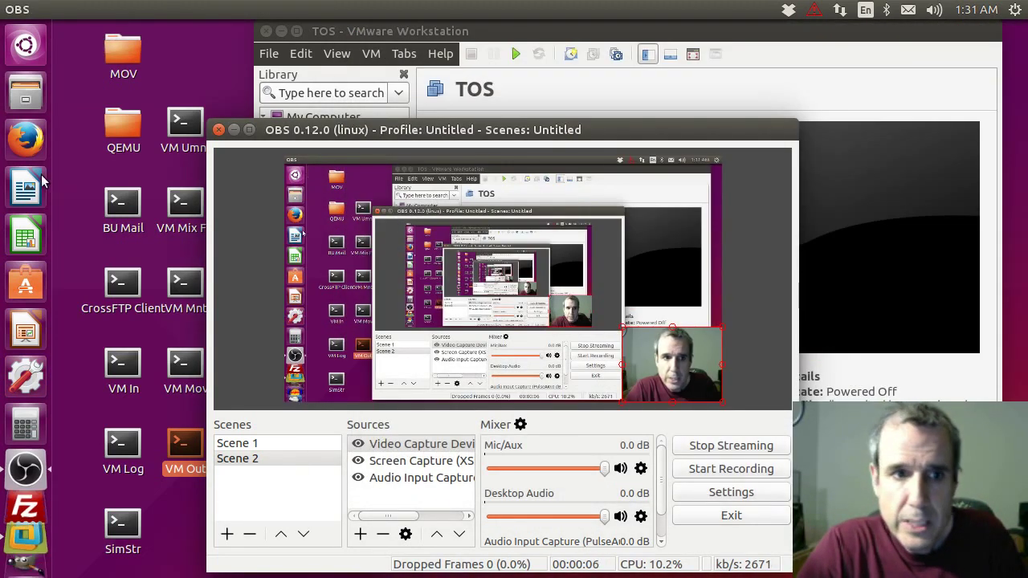
Reopen the bookmarked YouTube live stream in Firefox to check the restarted broadcast and its chat, and close the browser
{"action": "left_click", "coordinate": [25, 138]}
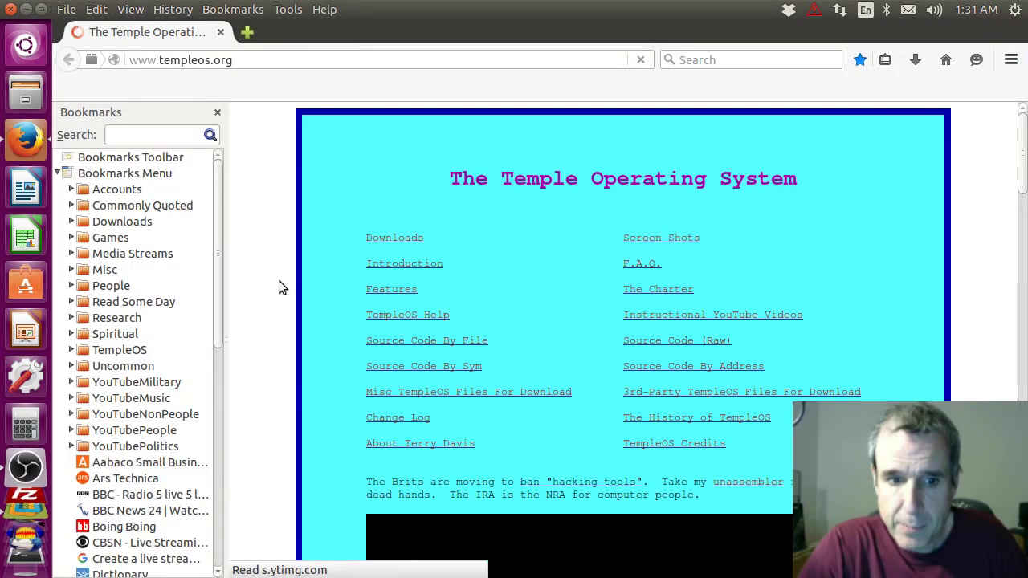
{"action": "scroll", "coordinate": [137, 381], "scroll_direction": "down", "scroll_amount": 10}
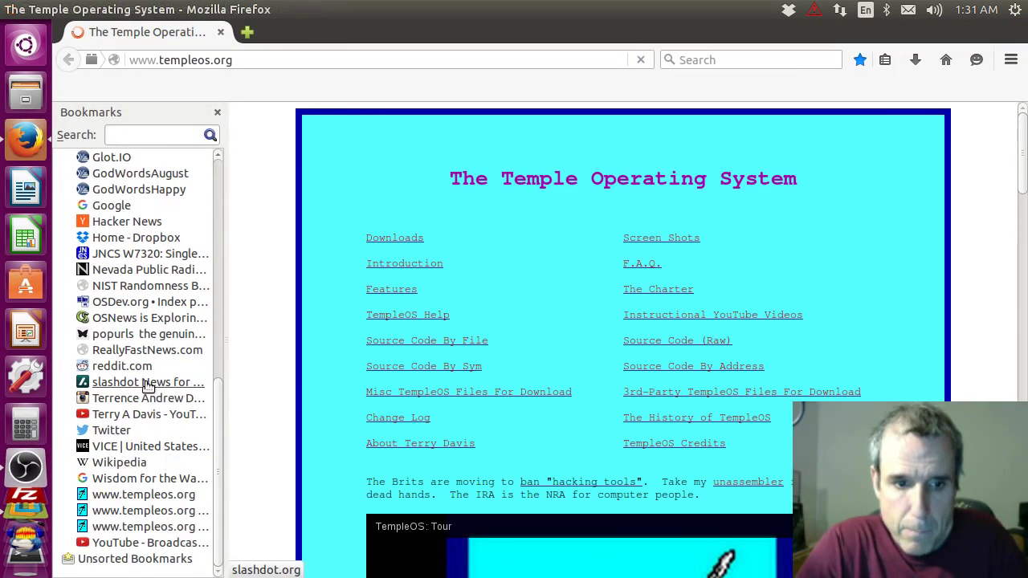
{"action": "left_click", "coordinate": [143, 416]}
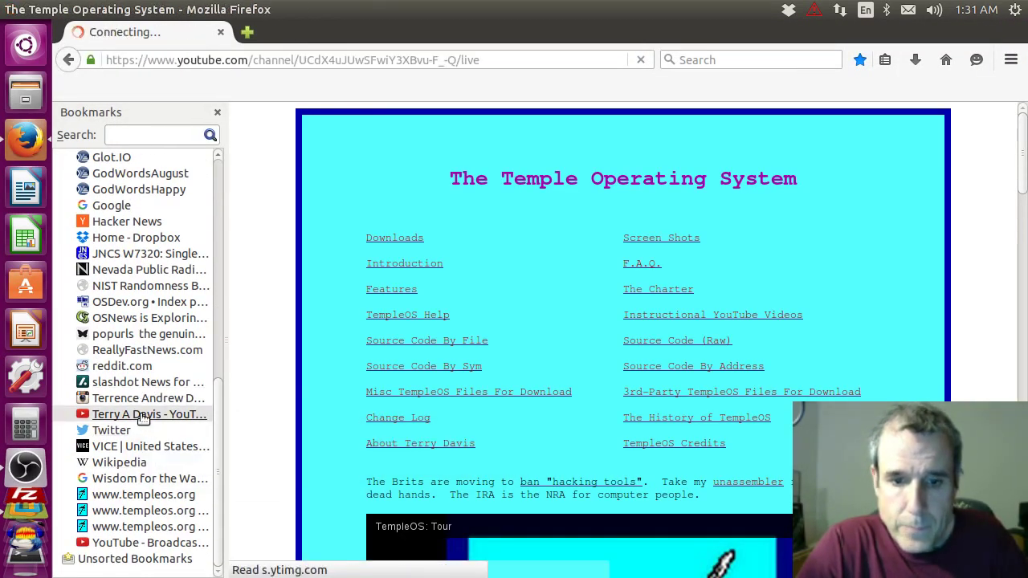
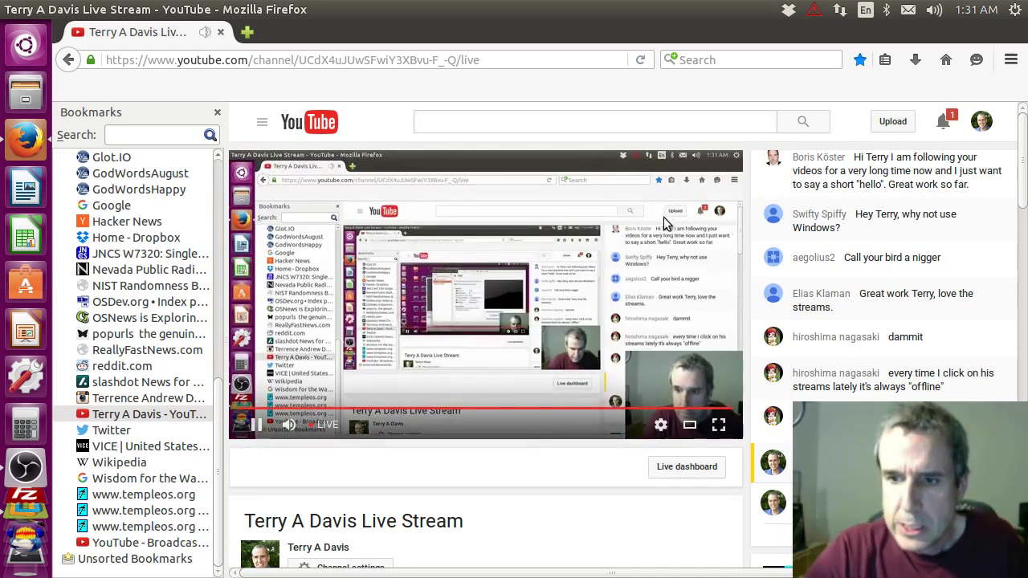
{"action": "left_click", "coordinate": [222, 32]}
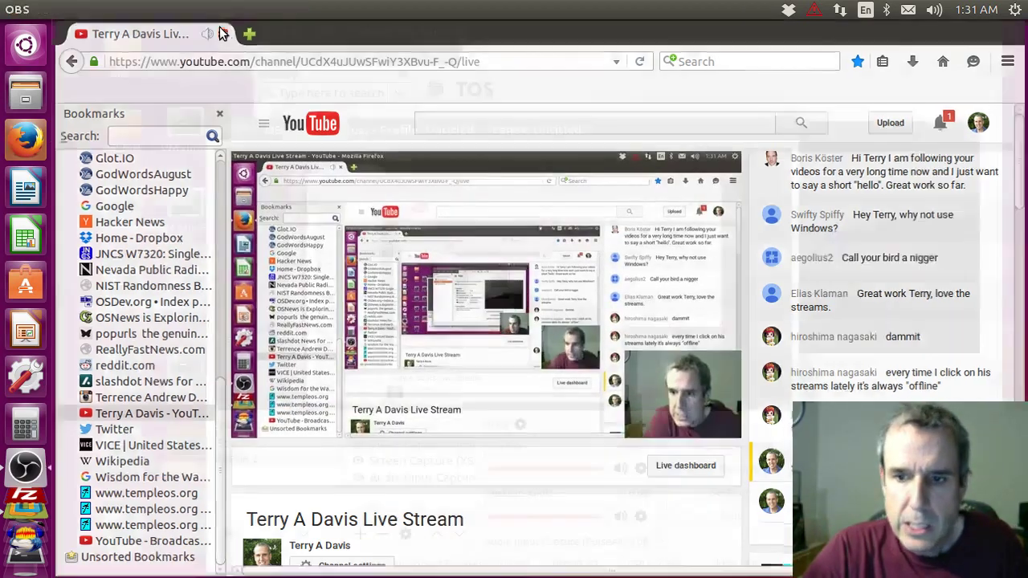
Return to VMware Workstation, start up the TOS guest operating system, and give it input focus
{"action": "left_click", "coordinate": [611, 32]}
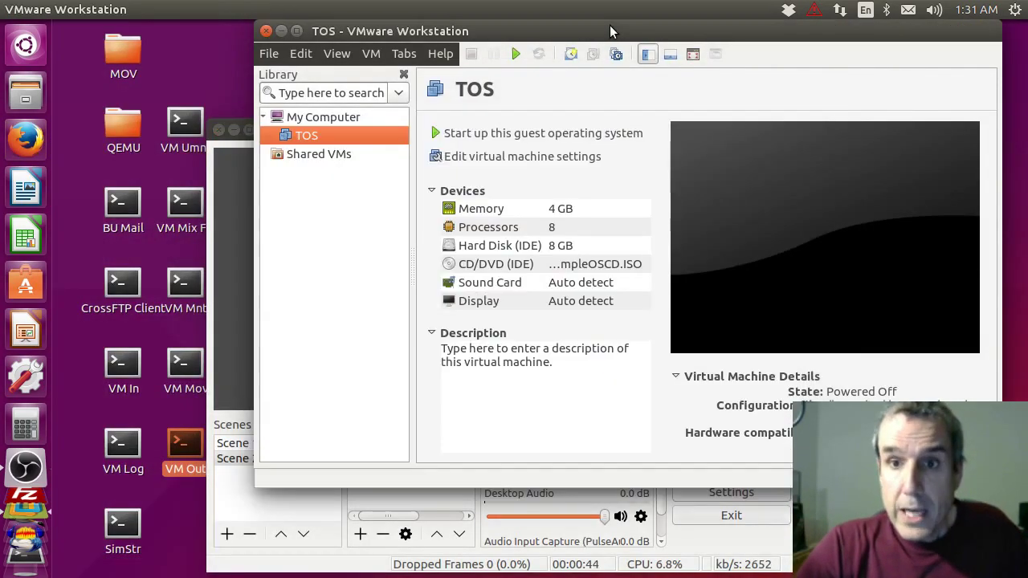
{"action": "left_click", "coordinate": [579, 133]}
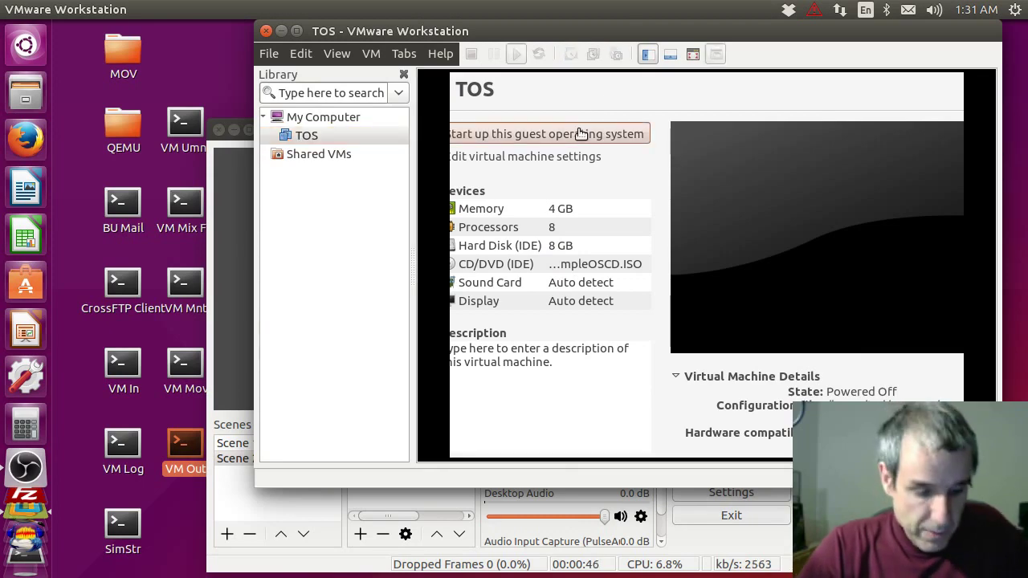
{"action": "left_click", "coordinate": [580, 134]}
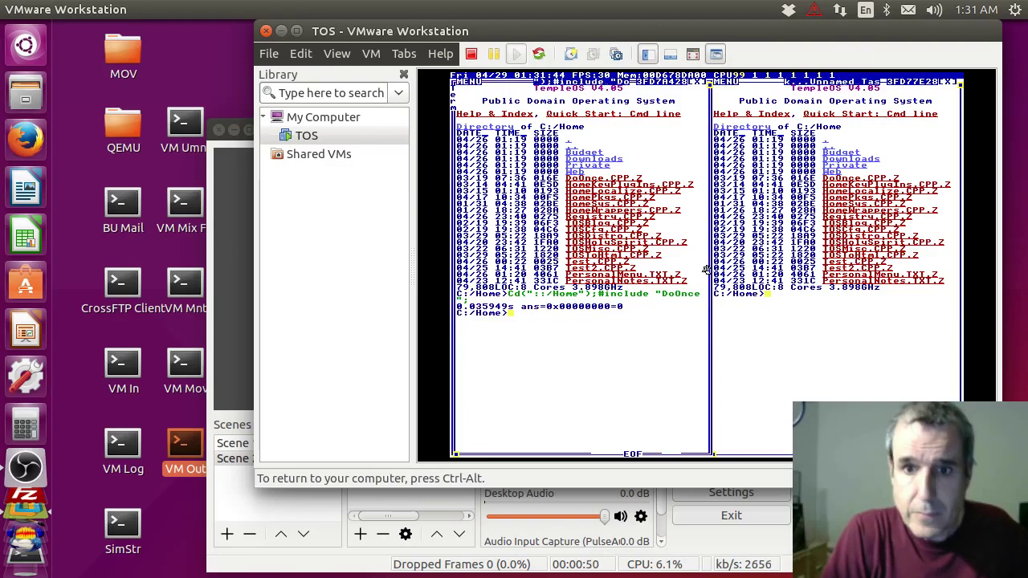
Put the TOS virtual machine in full screen and set its autosize mode to Autofit Guest
{"action": "key", "text": "ctrl+alt+Return"}
{"action": "left_click", "coordinate": [173, 9]}
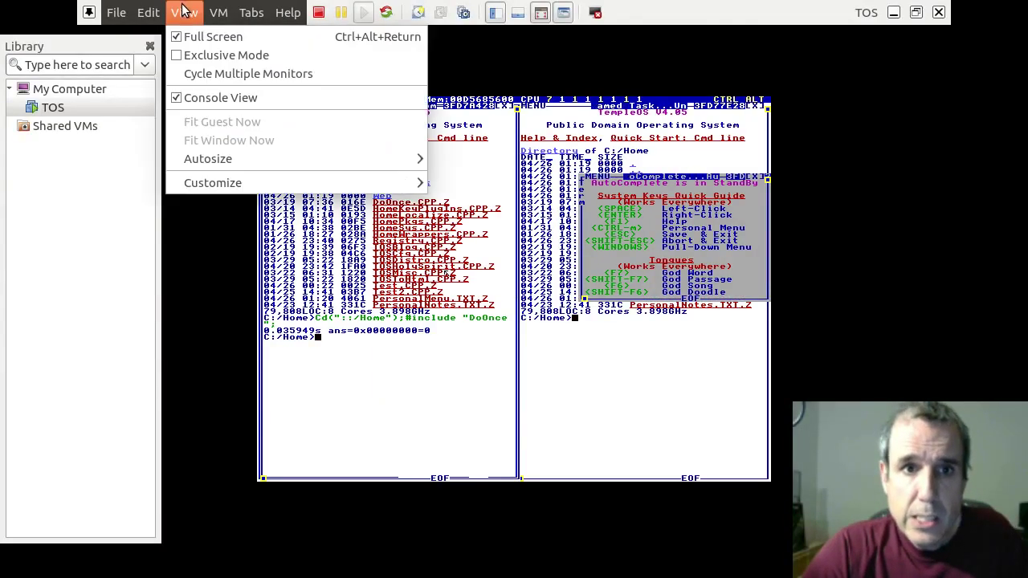
{"action": "mouse_move", "coordinate": [220, 160]}
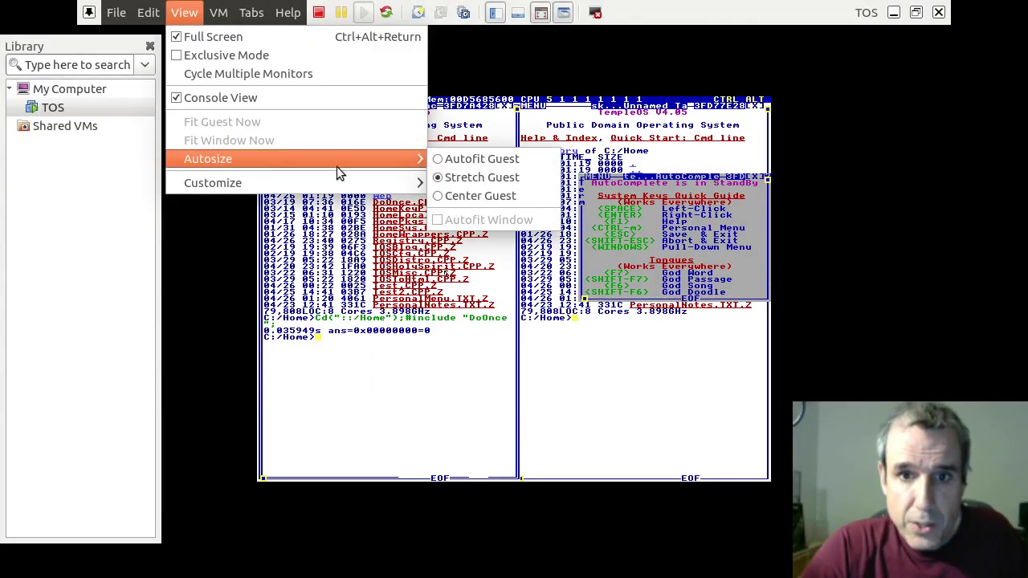
{"action": "left_click", "coordinate": [482, 159]}
Set the full-screen TOS virtual machine's autosize mode to Stretch Guest
{"action": "left_click", "coordinate": [184, 12]}
{"action": "mouse_move", "coordinate": [219, 12]}
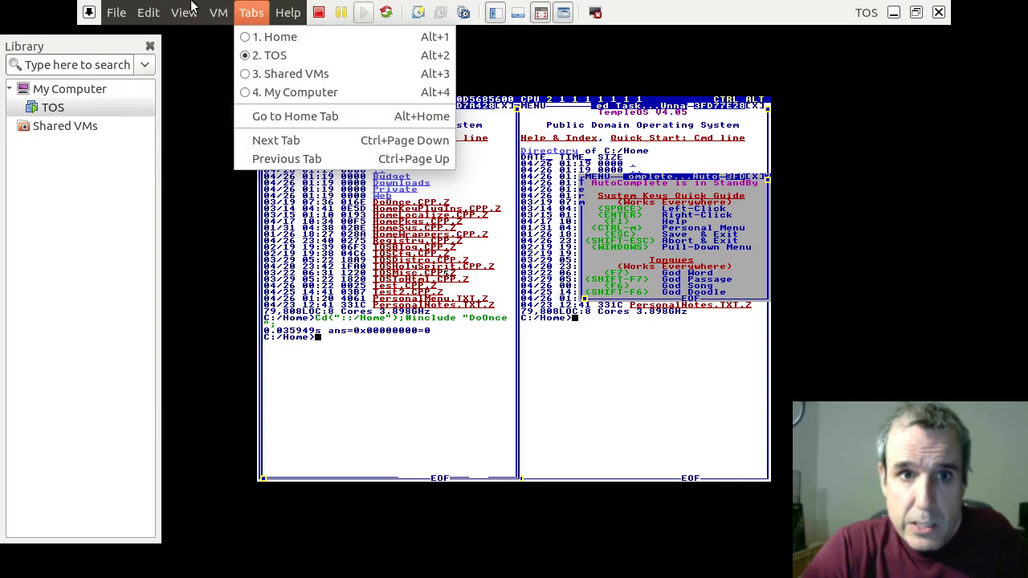
{"action": "mouse_move", "coordinate": [184, 11]}
{"action": "mouse_move", "coordinate": [237, 159]}
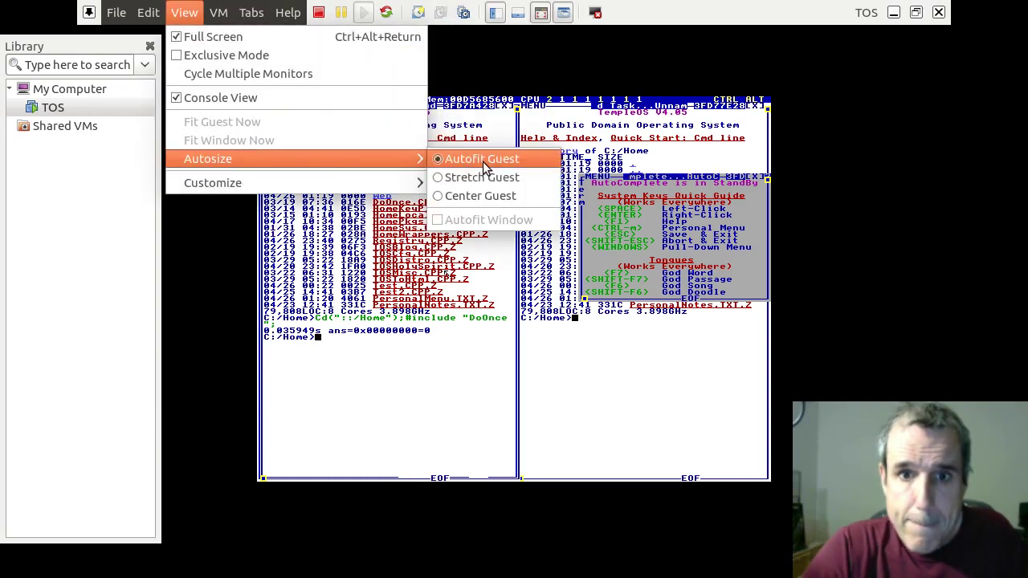
{"action": "left_click", "coordinate": [491, 177]}
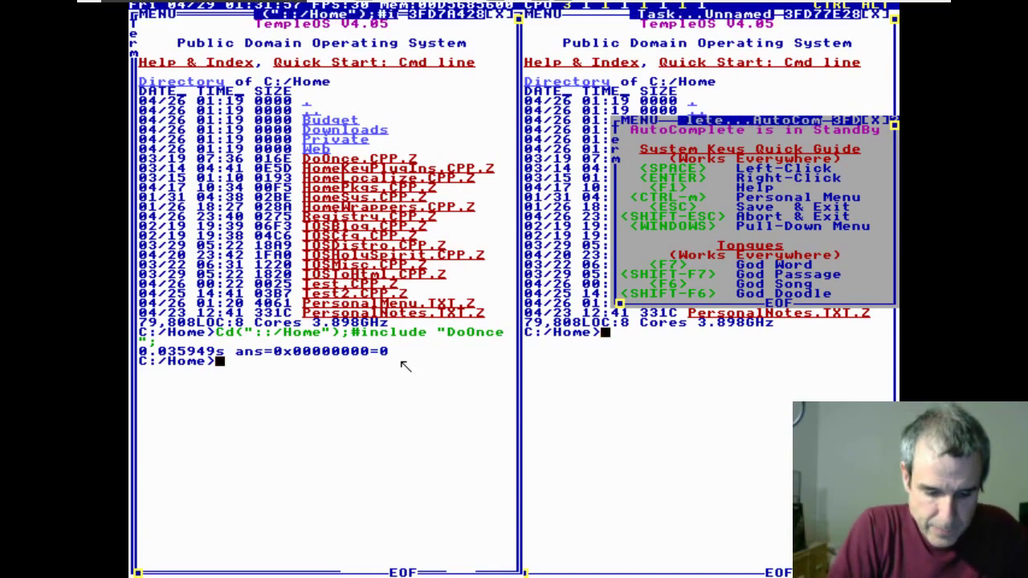
Open the personal menu, examine the Blog macro entry in its plain-text source, and close the menu
{"action": "key", "text": "ctrl+m"}
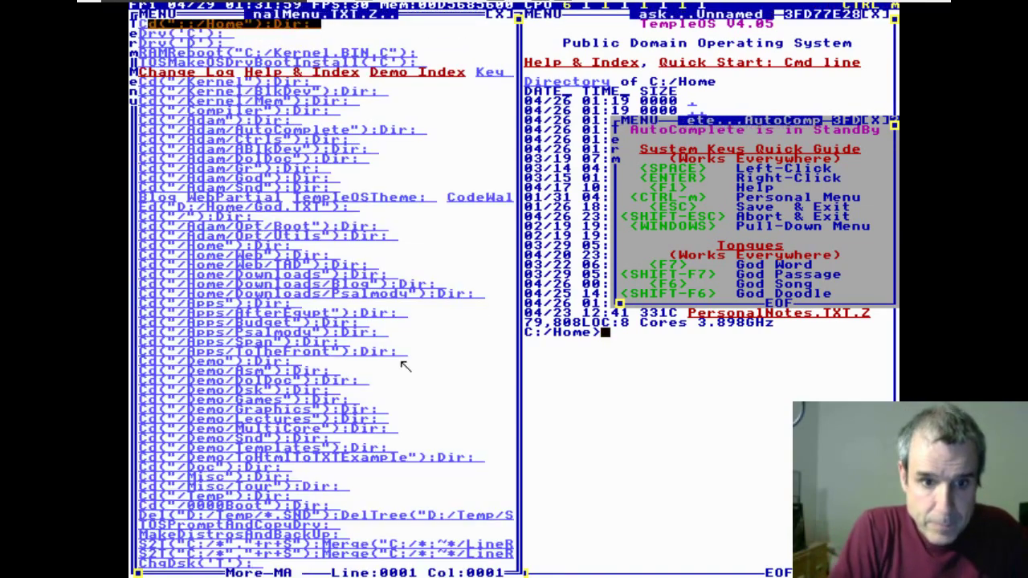
{"action": "key", "text": "Down"}
{"action": "key", "text": "Down"}
{"action": "key", "text": "Down"}
{"action": "key", "text": "Down"}
{"action": "key", "text": "Down"}
{"action": "key", "text": "Down"}
{"action": "key", "text": "Down"}
{"action": "key", "text": "Down"}
{"action": "key", "text": "Down"}
{"action": "key", "text": "Down"}
{"action": "key", "text": "Down"}
{"action": "key", "text": "Down"}
{"action": "key", "text": "Down"}
{"action": "key", "text": "Down"}
{"action": "key", "text": "Down"}
{"action": "key", "text": "Down"}
{"action": "key", "text": "Down"}
{"action": "key", "text": "Down"}
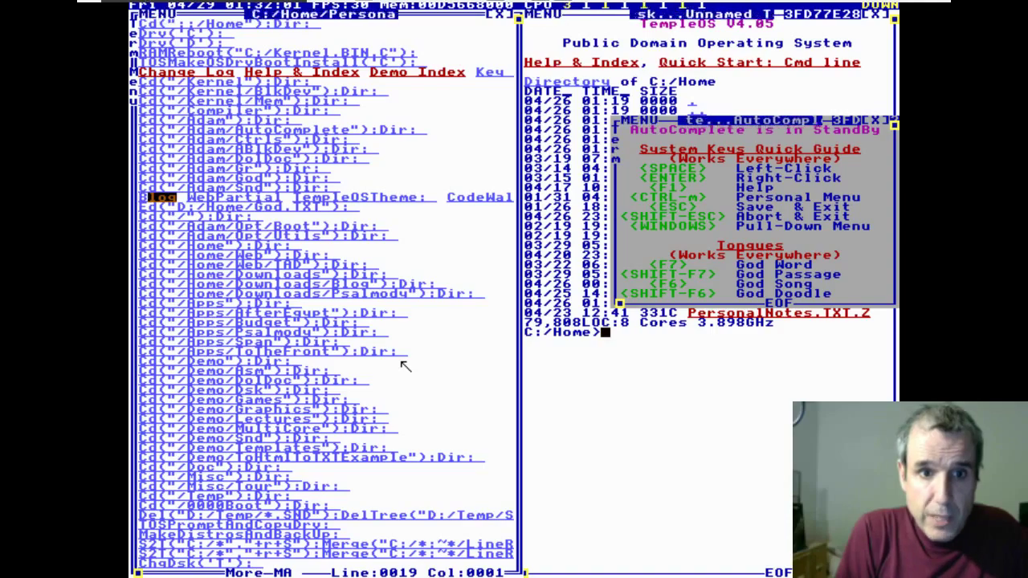
{"action": "key", "text": "ctrl+t"}
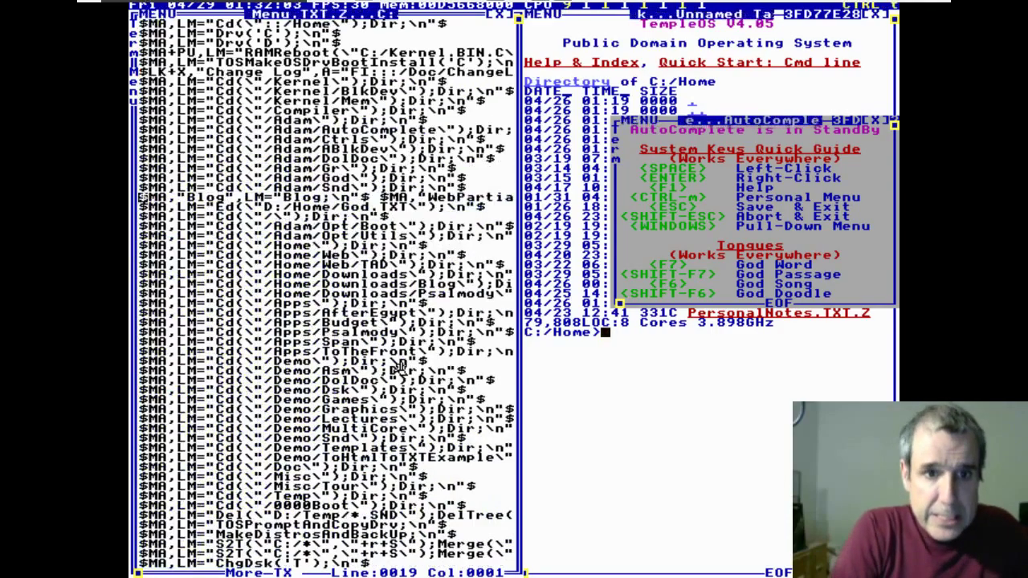
{"action": "key", "text": "Right"}
{"action": "key", "text": "Right"}
{"action": "key", "text": "Right"}
{"action": "key", "text": "Right"}
{"action": "key", "text": "Right"}
{"action": "key", "text": "Right"}
{"action": "key", "text": "Right"}
{"action": "key", "text": "Right"}
{"action": "key", "text": "Right"}
{"action": "key", "text": "Right"}
{"action": "key", "text": "Right"}
{"action": "key", "text": "Right"}
{"action": "key", "text": "Right"}
{"action": "key", "text": "Right"}
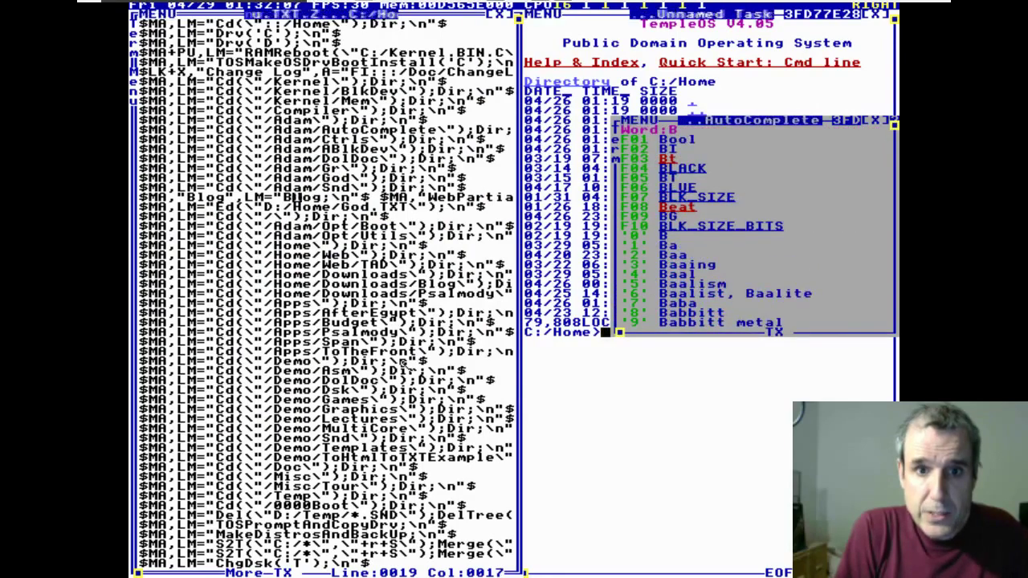
{"action": "key", "text": "Right"}
{"action": "key", "text": "Right"}
{"action": "key", "text": "Escape"}
Enter Blog at the command line, open that function's source code, and go to BlogLocalFile in its FileFind call
{"action": "key", "text": "Return"}
{"action": "key", "text": "Return"}
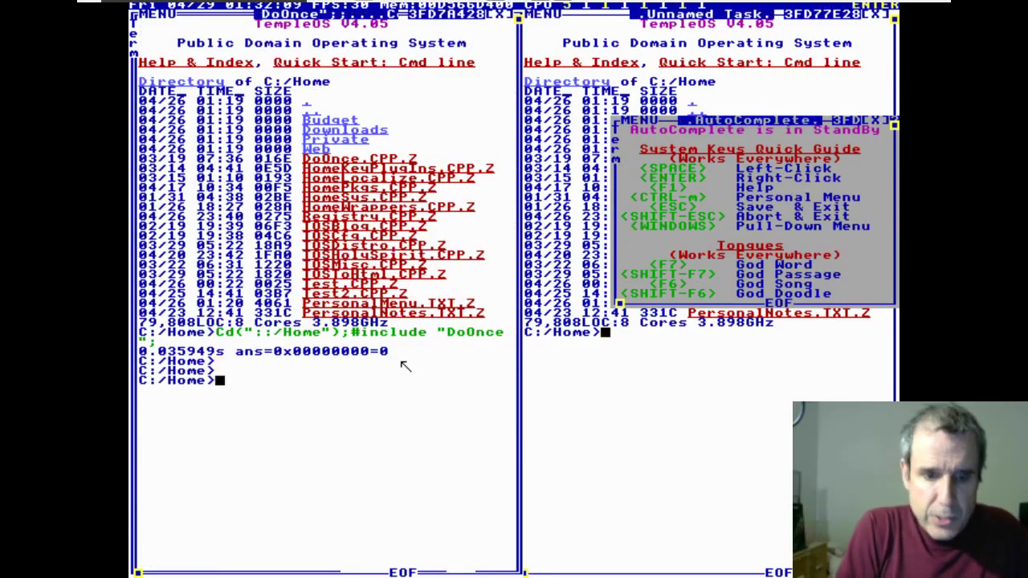
{"action": "type", "text": "Blog"}
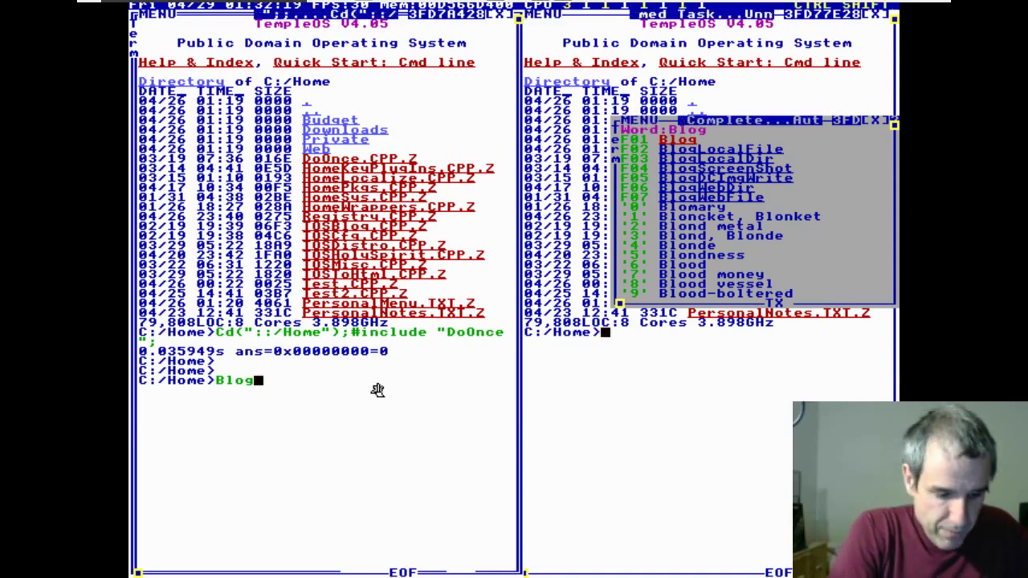
{"action": "key", "text": "ctrl+shift+F1"}
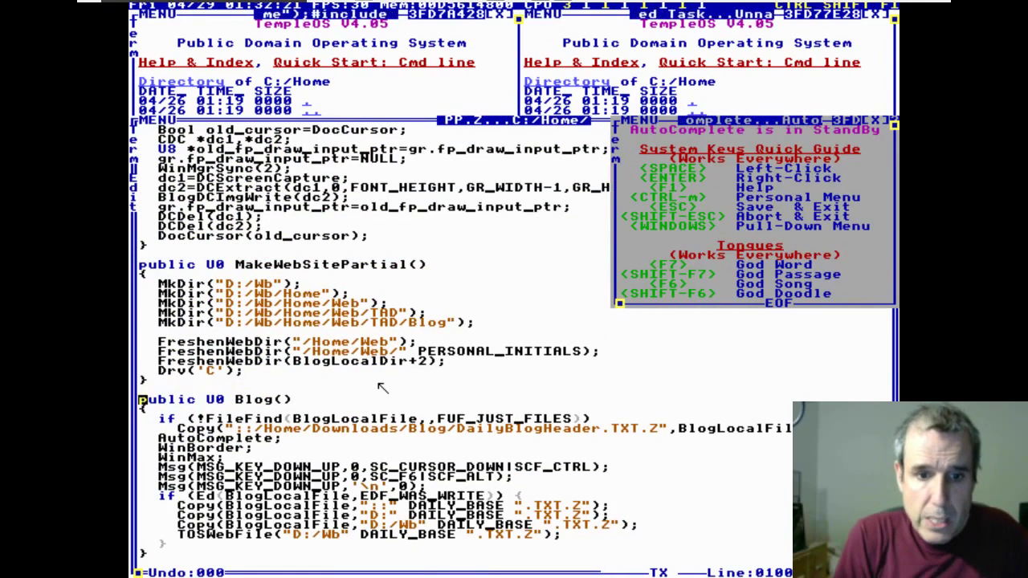
{"action": "key", "text": "Down"}
{"action": "key", "text": "Down"}
{"action": "key", "text": "Right"}
{"action": "key", "text": "Right"}
{"action": "key", "text": "Right"}
{"action": "key", "text": "Right"}
{"action": "key", "text": "Right"}
{"action": "key", "text": "Right"}
{"action": "key", "text": "Right"}
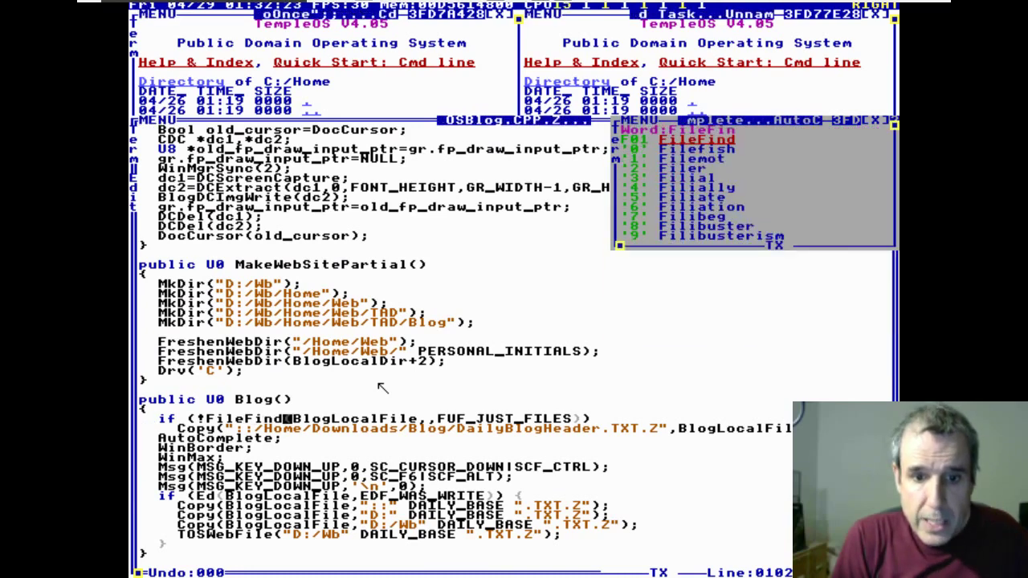
{"action": "key", "text": "Left"}
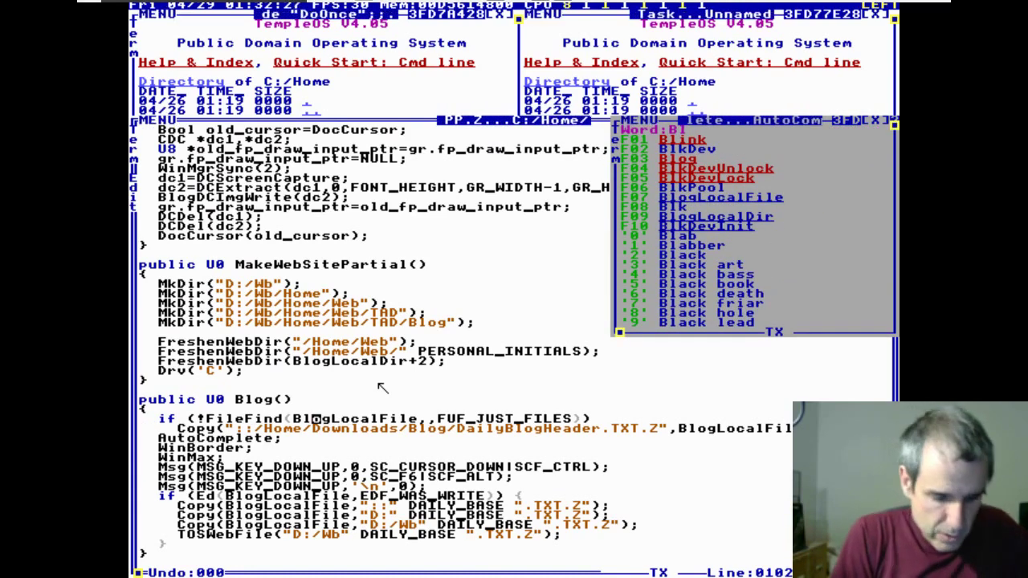
Hide AutoComplete, open TOSBlog.CPP.Z from the second terminal's directory listing to examine the blog path functions, and close the file
{"action": "key", "text": "ctrl+F1"}
{"action": "key", "text": "ctrl+alt+v"}
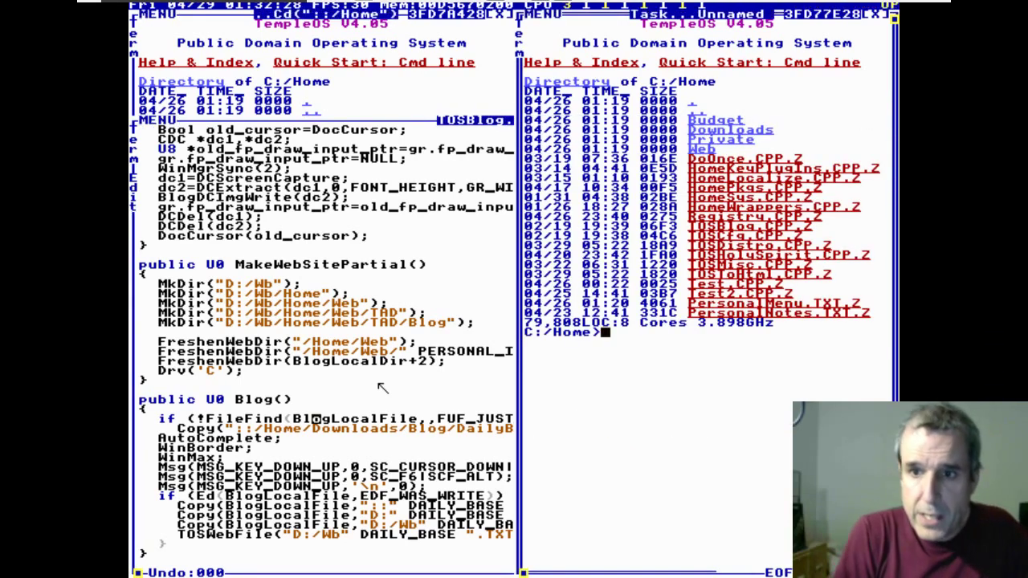
{"action": "key", "text": "Up"}
{"action": "key", "text": "Up"}
{"action": "key", "text": "Up"}
{"action": "key", "text": "Up"}
{"action": "key", "text": "Up"}
{"action": "key", "text": "Up"}
{"action": "key", "text": "Up"}
{"action": "key", "text": "Up"}
{"action": "key", "text": "Up"}
{"action": "key", "text": "Up"}
{"action": "key", "text": "Up"}
{"action": "key", "text": "Up"}
{"action": "key", "text": "Up"}
{"action": "key", "text": "Up"}
{"action": "key", "text": "Right"}
{"action": "key", "text": "Right"}
{"action": "key", "text": "Down"}
{"action": "key", "text": "Down"}
{"action": "key", "text": "Down"}
{"action": "key", "text": "Right"}
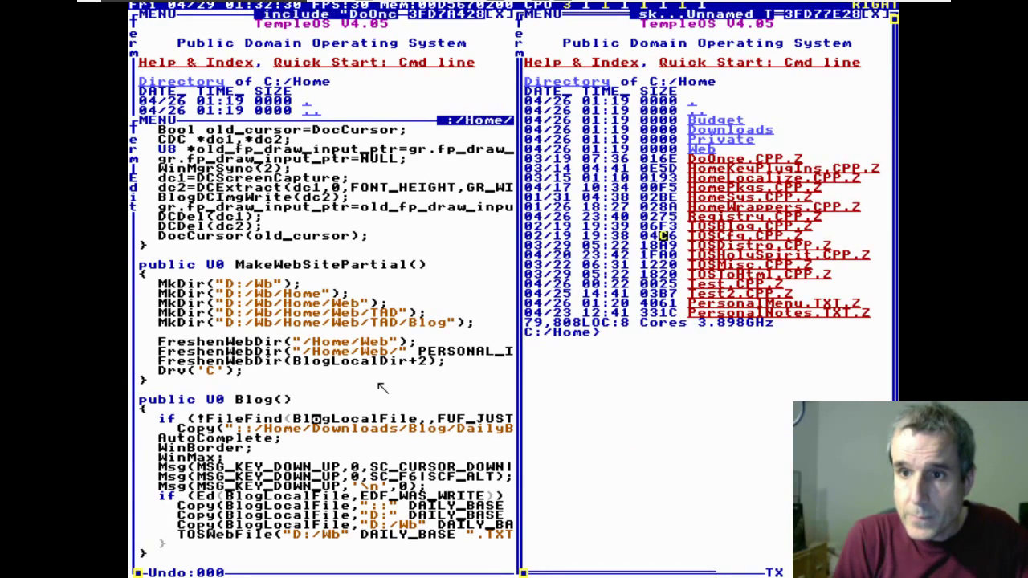
{"action": "key", "text": "Up"}
{"action": "key", "text": "Right"}
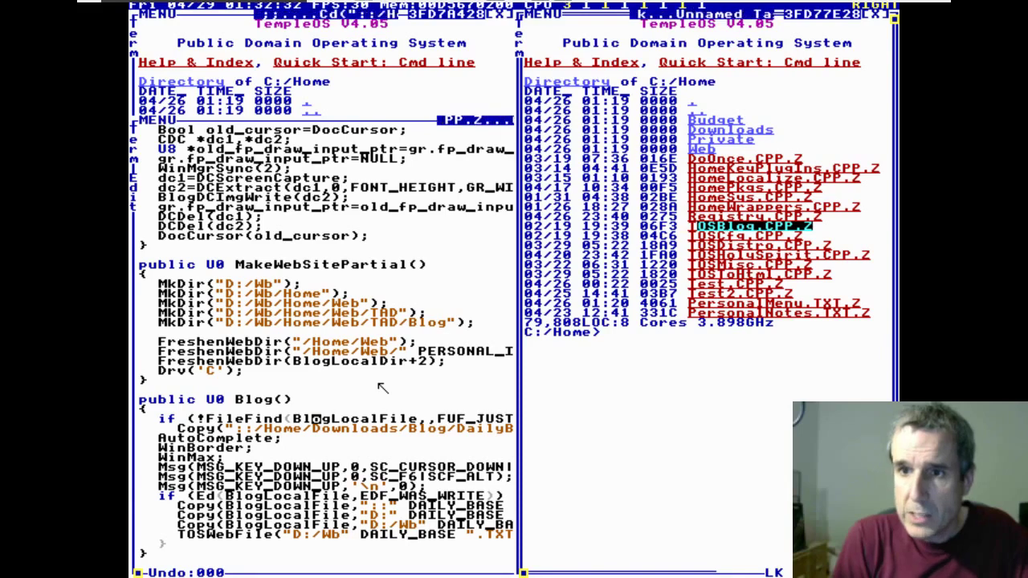
{"action": "key", "text": "space"}
{"action": "key", "text": "Down"}
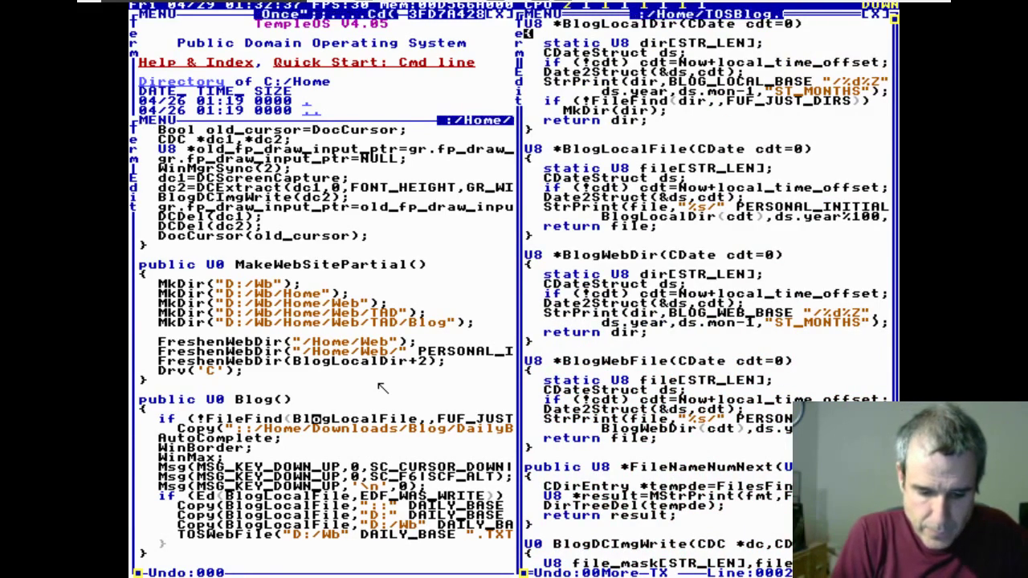
{"action": "key", "text": "Escape"}
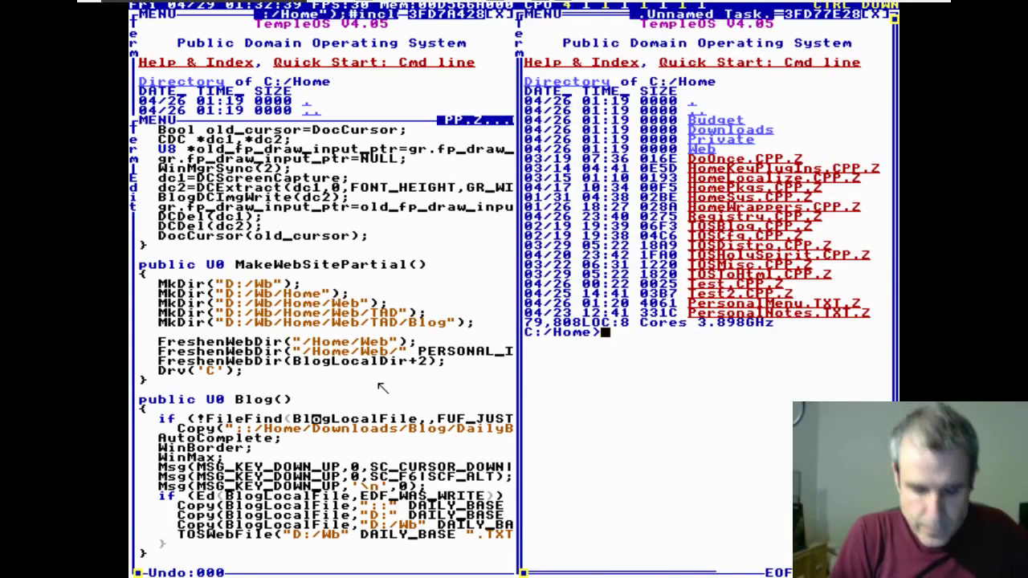
Use the personal menu in the second terminal to change to /Home/Web/TAD and list its contents
{"action": "key", "text": "ctrl+m"}
{"action": "key", "text": "Down"}
{"action": "key", "text": "Down"}
{"action": "key", "text": "Down"}
{"action": "key", "text": "Down"}
{"action": "key", "text": "Down"}
{"action": "key", "text": "Down"}
{"action": "key", "text": "Down"}
{"action": "key", "text": "Down"}
{"action": "key", "text": "Down"}
{"action": "key", "text": "Down"}
{"action": "key", "text": "Down"}
{"action": "key", "text": "Down"}
{"action": "key", "text": "Down"}
{"action": "key", "text": "Down"}
{"action": "key", "text": "Down"}
{"action": "key", "text": "Down"}
{"action": "key", "text": "Down"}
{"action": "key", "text": "Down"}
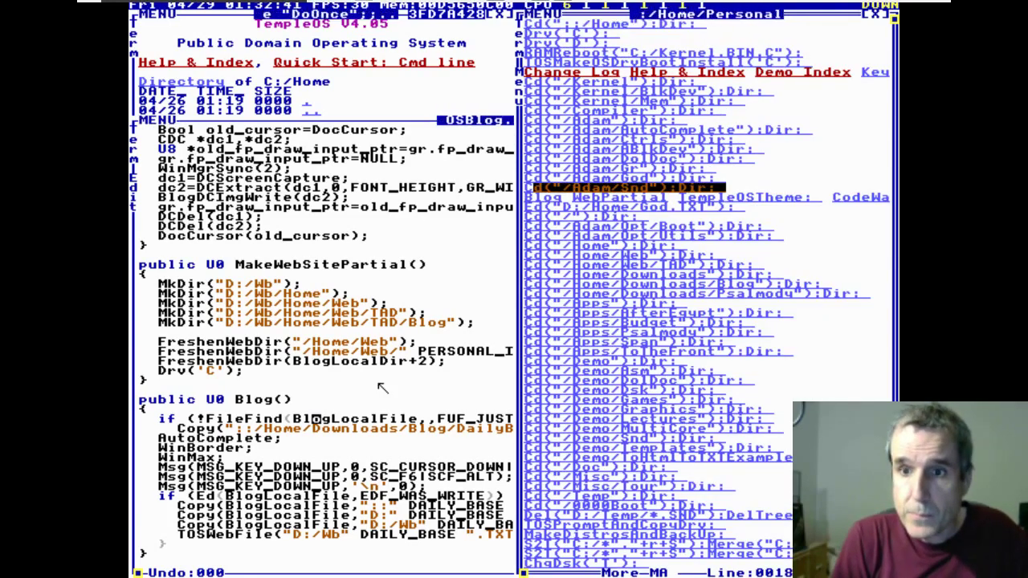
{"action": "key", "text": "Down"}
{"action": "key", "text": "Down"}
{"action": "key", "text": "Down"}
{"action": "key", "text": "Down"}
{"action": "key", "text": "Down"}
{"action": "key", "text": "Down"}
{"action": "key", "text": "Down"}
{"action": "key", "text": "Down"}
{"action": "key", "text": "Down"}
{"action": "key", "text": "Up"}
{"action": "key", "text": "Up"}
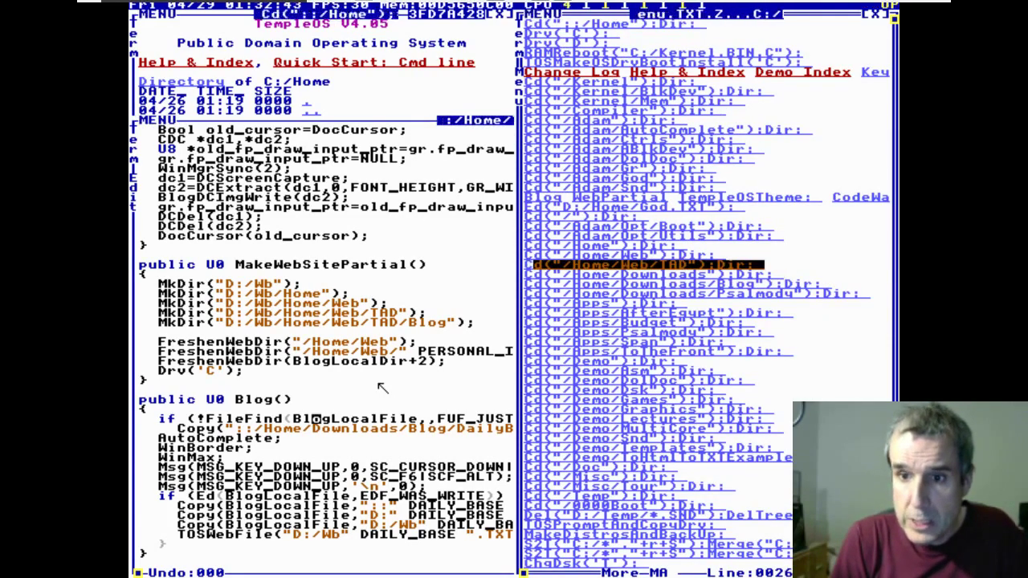
{"action": "key", "text": "space"}
Change to the Blog subdirectory from the TAD directory listing and list its contents
{"action": "key", "text": "Up"}
{"action": "key", "text": "Up"}
{"action": "key", "text": "Up"}
{"action": "key", "text": "Up"}
{"action": "key", "text": "Up"}
{"action": "key", "text": "Up"}
{"action": "key", "text": "Up"}
{"action": "key", "text": "Up"}
{"action": "key", "text": "Up"}
{"action": "key", "text": "Up"}
{"action": "key", "text": "Up"}
{"action": "key", "text": "Up"}
{"action": "key", "text": "Up"}
{"action": "key", "text": "Up"}
{"action": "key", "text": "Up"}
{"action": "key", "text": "Up"}
{"action": "key", "text": "Up"}
{"action": "key", "text": "Up"}
{"action": "key", "text": "Up"}
{"action": "key", "text": "Up"}
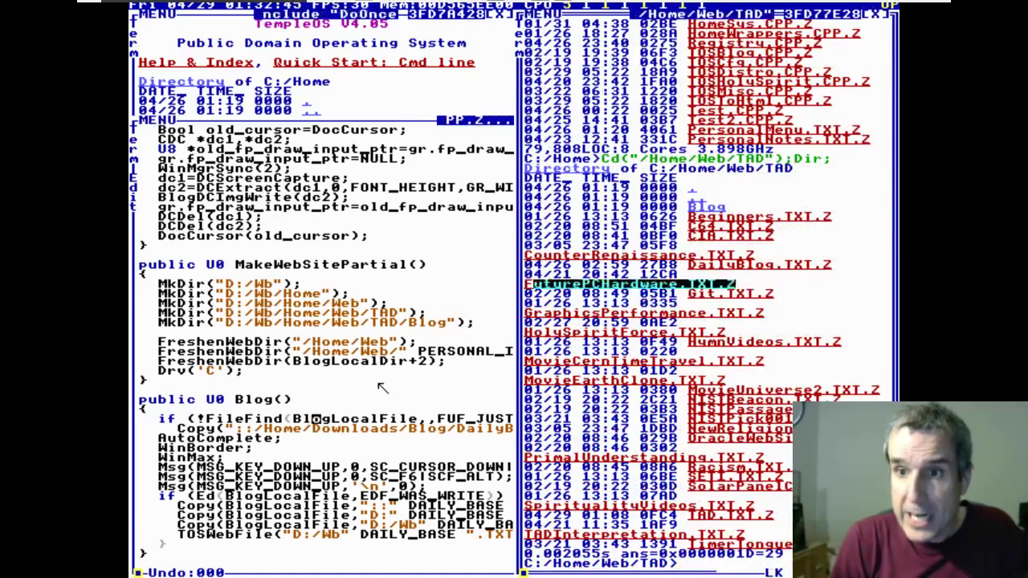
{"action": "key", "text": "Right"}
{"action": "key", "text": "Right"}
{"action": "key", "text": "Right"}
{"action": "key", "text": "Right"}
{"action": "key", "text": "Right"}
{"action": "key", "text": "Right"}
{"action": "key", "text": "Right"}
{"action": "key", "text": "Right"}
{"action": "key", "text": "Right"}
{"action": "key", "text": "Right"}
{"action": "key", "text": "Right"}
{"action": "key", "text": "Right"}
{"action": "key", "text": "Right"}
{"action": "key", "text": "Right"}
{"action": "key", "text": "Right"}
{"action": "key", "text": "Right"}
{"action": "key", "text": "Down"}
{"action": "key", "text": "Down"}
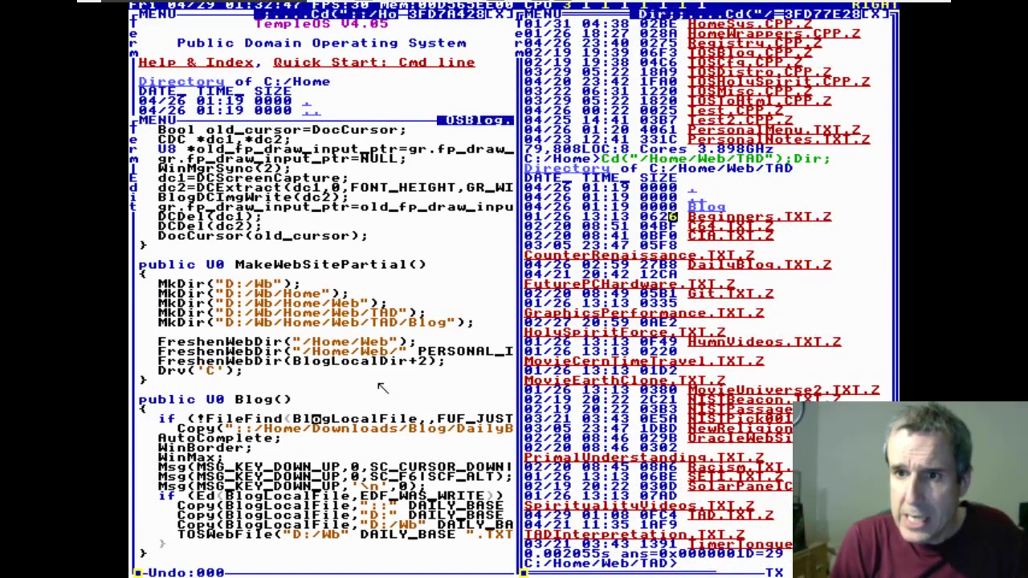
{"action": "key", "text": "space"}
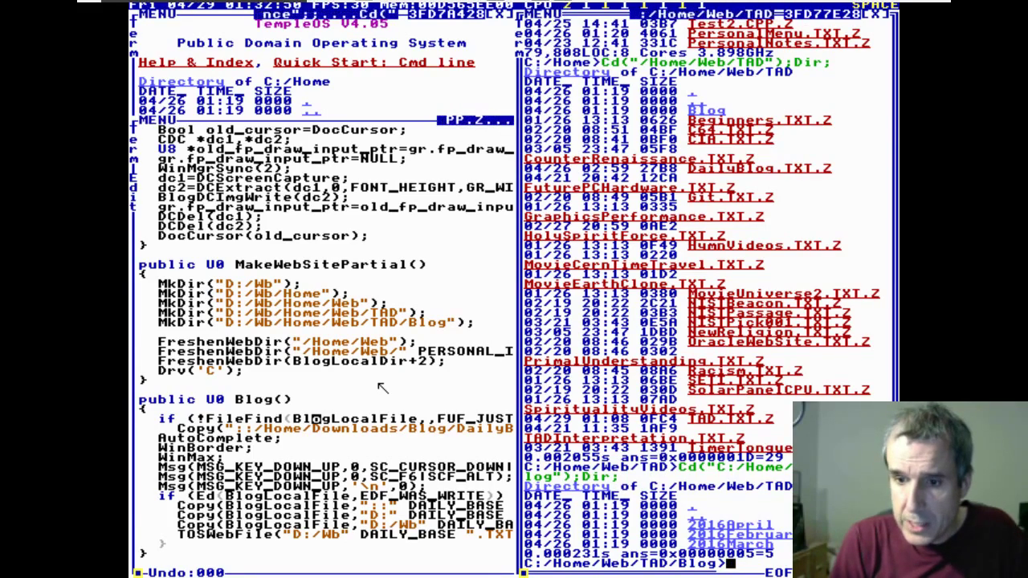
Change to the 2016April subdirectory from the Blog directory listing and list its files
{"action": "key", "text": "Up"}
{"action": "key", "text": "Up"}
{"action": "key", "text": "Up"}
{"action": "key", "text": "Up"}
{"action": "key", "text": "space"}
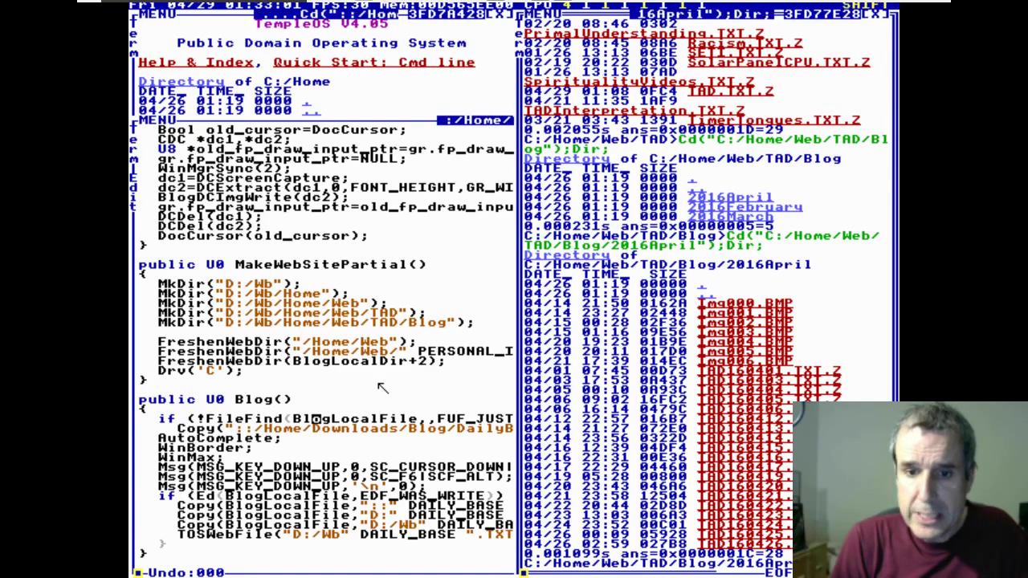
Close the second terminal and place the cursor on the BlogLocalFile argument of the FileFind call in the Blog function
{"action": "key", "text": "Down"}
{"action": "key", "text": "Left"}
{"action": "key", "text": "Left"}
{"action": "key", "text": "Left"}
{"action": "key", "text": "Left"}
{"action": "key", "text": "Left"}
{"action": "key", "text": "Up"}
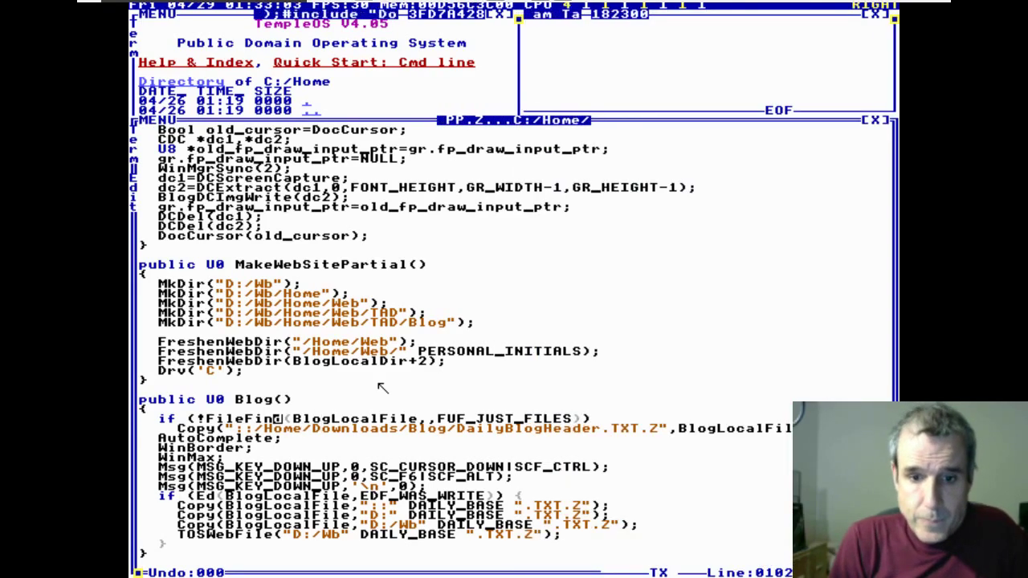
{"action": "key", "text": "Right"}
{"action": "key", "text": "Right"}
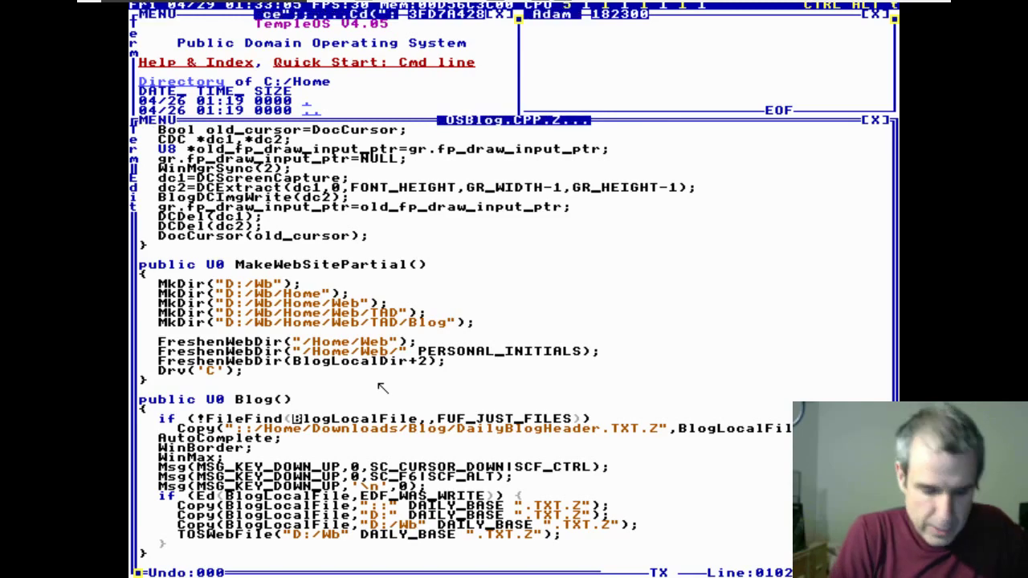
Open a new terminal and open TOSBlog.CPP.Z from its C:/Home directory listing
{"action": "key", "text": "F5"}
{"action": "key", "text": "Up"}
{"action": "key", "text": "Up"}
{"action": "key", "text": "Up"}
{"action": "key", "text": "Up"}
{"action": "key", "text": "Up"}
{"action": "key", "text": "Up"}
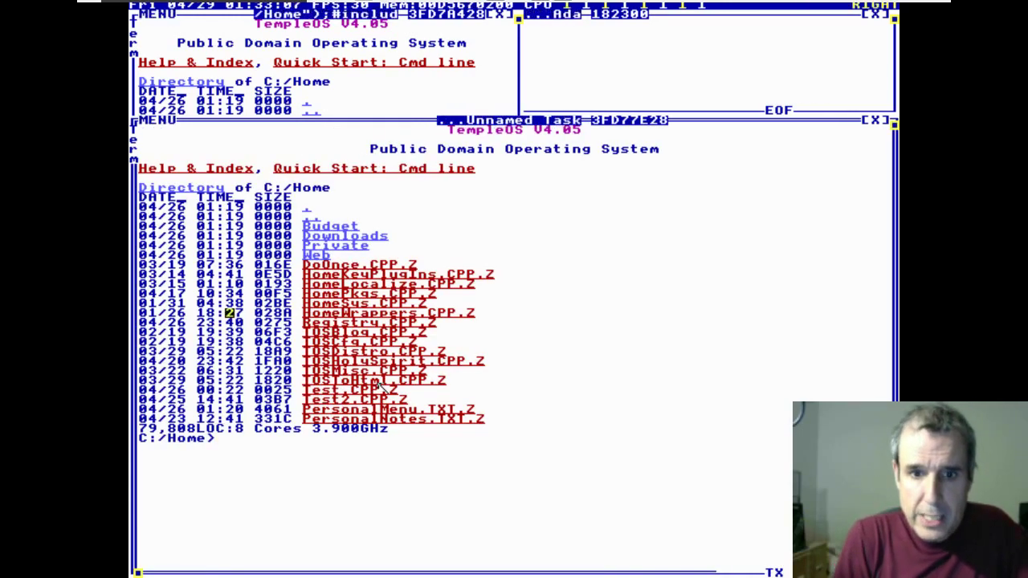
{"action": "key", "text": "Right"}
{"action": "key", "text": "Right"}
{"action": "key", "text": "Right"}
{"action": "key", "text": "Right"}
{"action": "key", "text": "Right"}
{"action": "key", "text": "Right"}
{"action": "key", "text": "Right"}
{"action": "key", "text": "Right"}
{"action": "key", "text": "Right"}
{"action": "key", "text": "Return"}
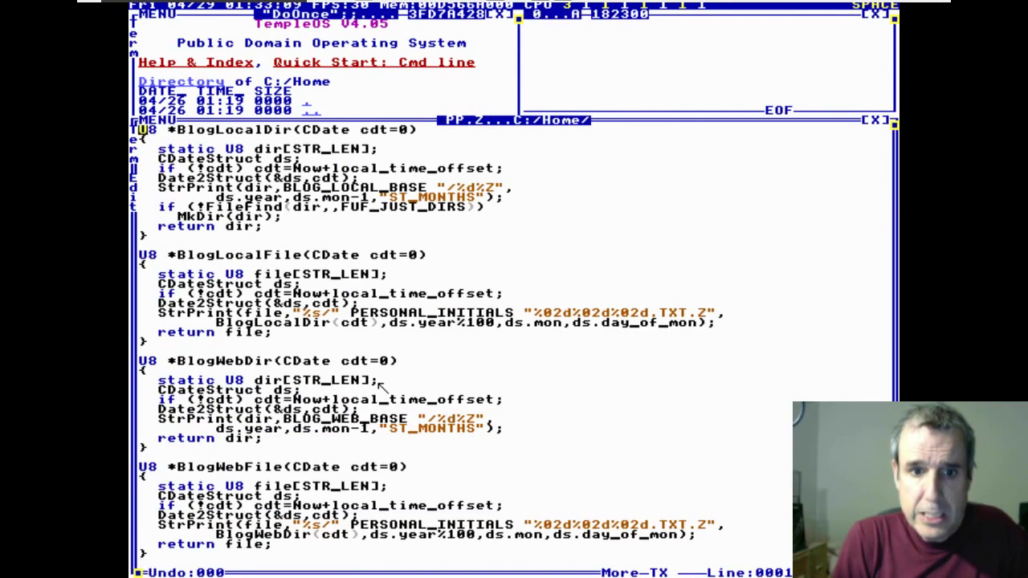
Examine the BlogLocalDir function, including how it builds the directory path from BLOG_LOCAL_BASE, the year and the month
{"action": "key", "text": "Down"}
{"action": "key", "text": "Down"}
{"action": "key", "text": "Down"}
{"action": "key", "text": "Down"}
{"action": "key", "text": "Down"}
{"action": "key", "text": "Down"}
{"action": "key", "text": "Down"}
{"action": "key", "text": "Down"}
{"action": "key", "text": "Down"}
{"action": "key", "text": "Down"}
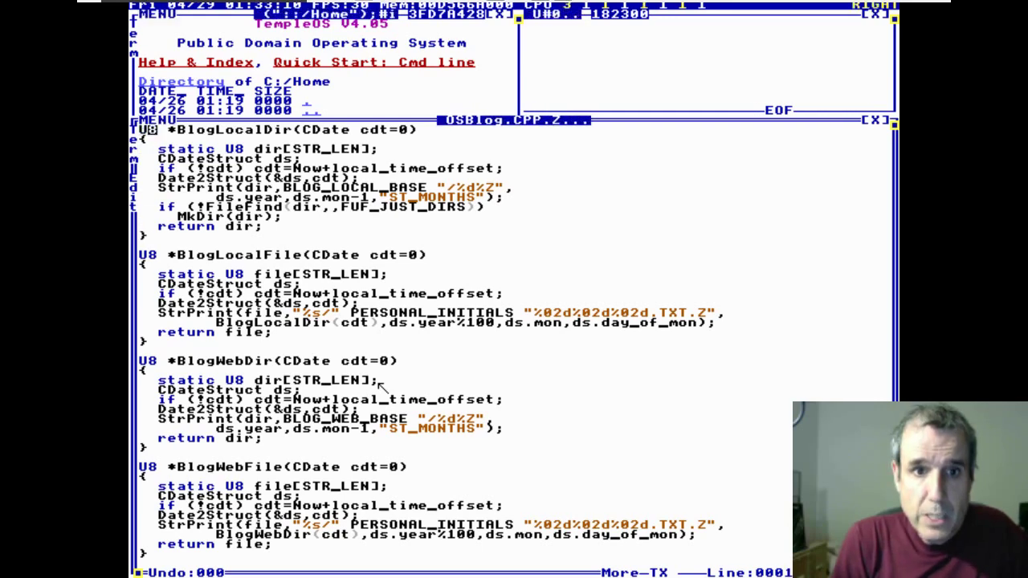
{"action": "key", "text": "Right"}
{"action": "key", "text": "Right"}
{"action": "key", "text": "Right"}
{"action": "key", "text": "Right"}
{"action": "key", "text": "Right"}
{"action": "key", "text": "Right"}
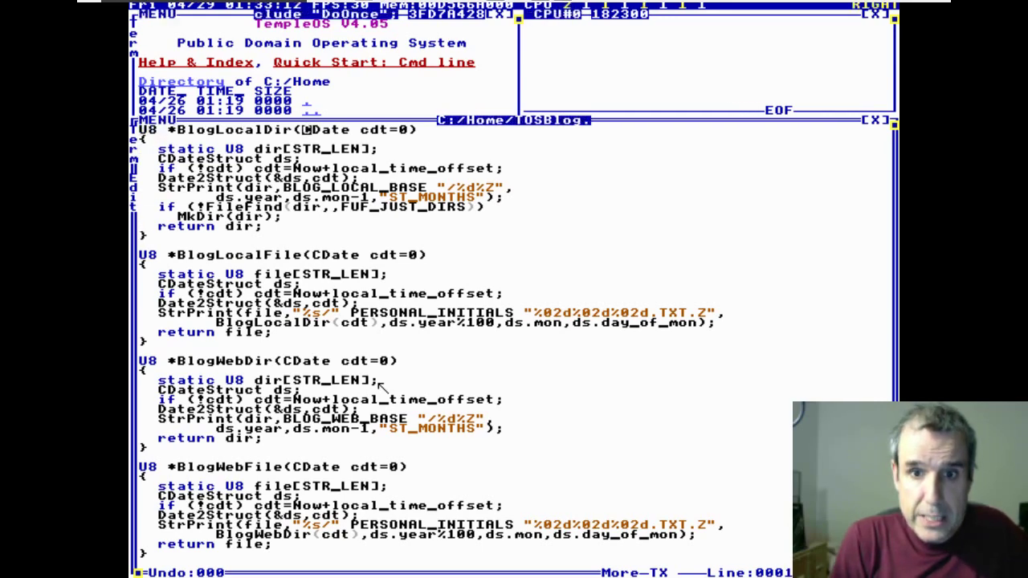
{"action": "key", "text": "Down"}
{"action": "key", "text": "Down"}
{"action": "key", "text": "Down"}
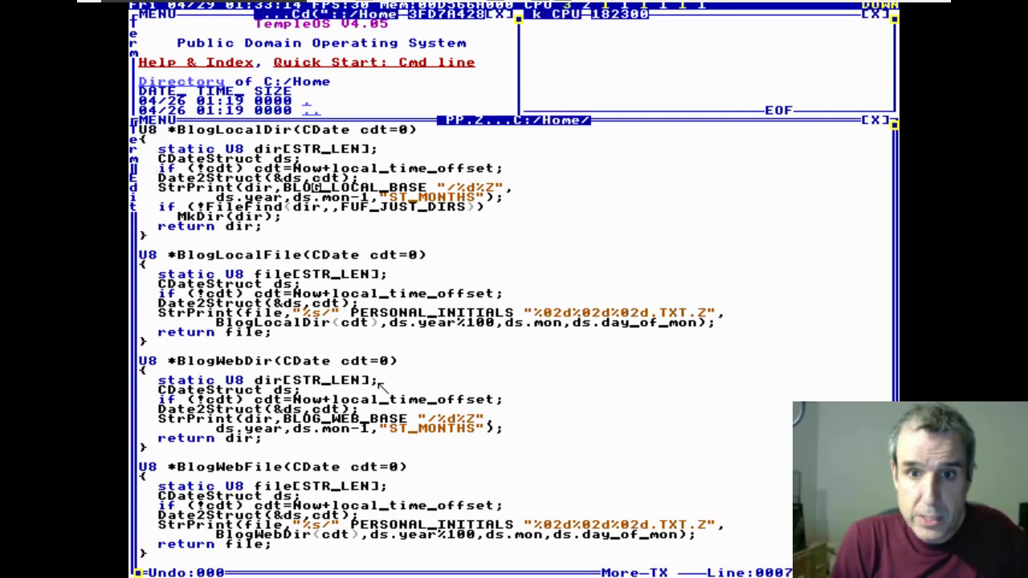
{"action": "key", "text": "Down"}
{"action": "key", "text": "Down"}
{"action": "key", "text": "Down"}
{"action": "key", "text": "Down"}
{"action": "key", "text": "Down"}
{"action": "key", "text": "Down"}
{"action": "key", "text": "Down"}
{"action": "key", "text": "Down"}
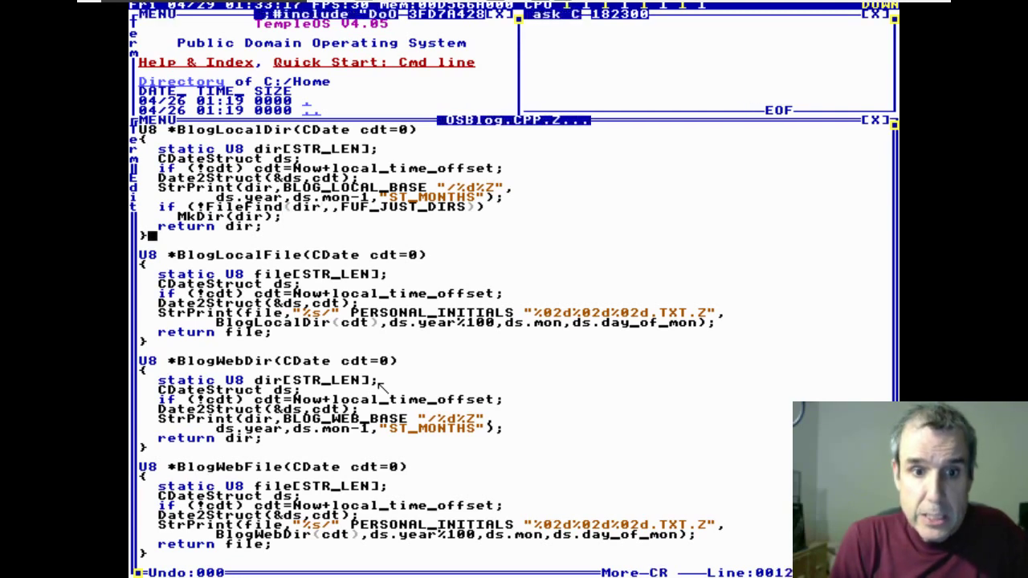
Examine the BlogLocalFile function's file naming and the BlogWebDir function's path construction
{"action": "key", "text": "Down"}
{"action": "key", "text": "Down"}
{"action": "key", "text": "Right"}
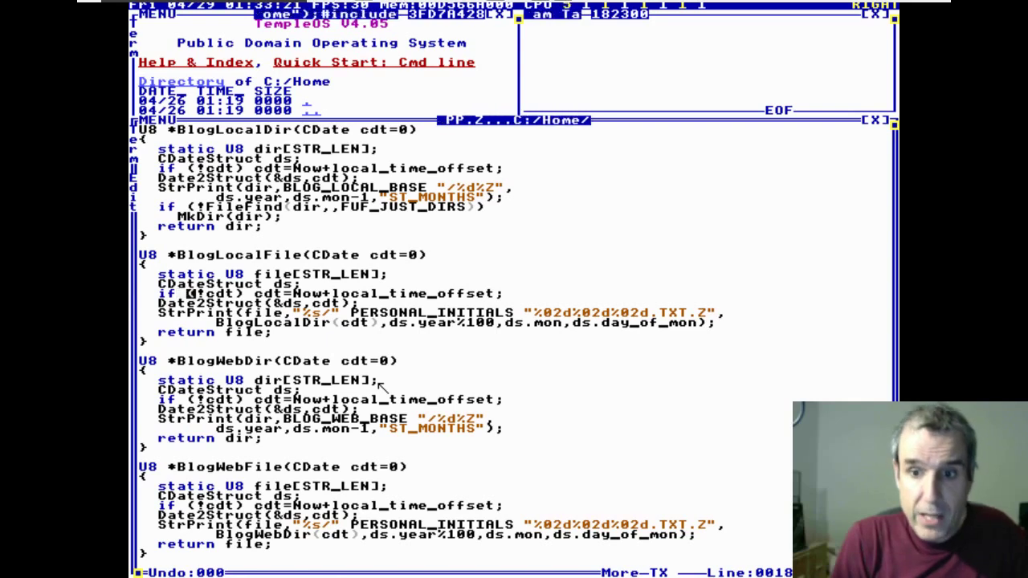
{"action": "key", "text": "Down"}
{"action": "key", "text": "Down"}
{"action": "key", "text": "Down"}
{"action": "key", "text": "Down"}
{"action": "key", "text": "Down"}
{"action": "key", "text": "Down"}
{"action": "key", "text": "Down"}
{"action": "key", "text": "Down"}
{"action": "key", "text": "Down"}
{"action": "key", "text": "Down"}
{"action": "key", "text": "Down"}
{"action": "key", "text": "Down"}
{"action": "key", "text": "Down"}
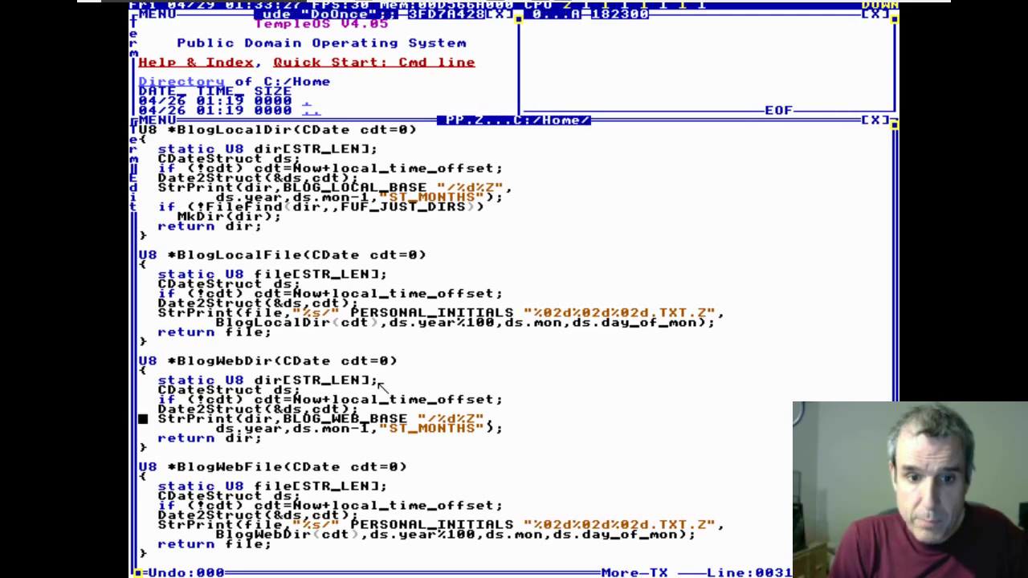
Examine the BlogDCImgWrite function, from its image file naming through BMPWrite to the HTML image tag code
{"action": "key", "text": "Down"}
{"action": "key", "text": "Down"}
{"action": "key", "text": "Down"}
{"action": "key", "text": "Down"}
{"action": "key", "text": "Down"}
{"action": "key", "text": "Down"}
{"action": "key", "text": "Down"}
{"action": "key", "text": "Down"}
{"action": "key", "text": "Down"}
{"action": "key", "text": "Down"}
{"action": "key", "text": "Down"}
{"action": "key", "text": "Down"}
{"action": "key", "text": "Down"}
{"action": "key", "text": "Down"}
{"action": "key", "text": "Down"}
{"action": "key", "text": "Down"}
{"action": "key", "text": "Down"}
{"action": "key", "text": "Down"}
{"action": "key", "text": "Down"}
{"action": "key", "text": "Down"}
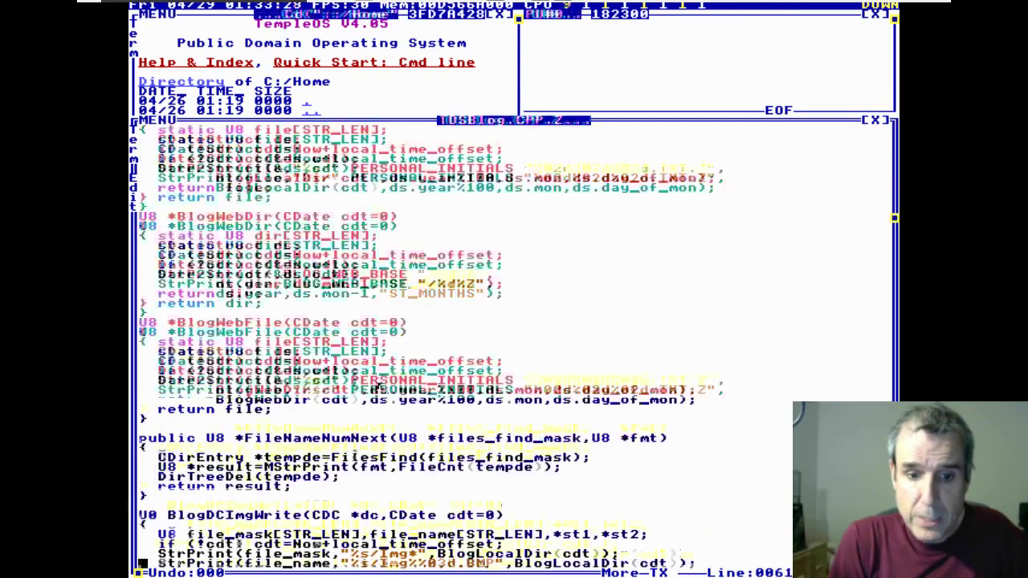
{"action": "key", "text": "Down"}
{"action": "key", "text": "Down"}
{"action": "key", "text": "Down"}
{"action": "key", "text": "Down"}
{"action": "key", "text": "Down"}
{"action": "key", "text": "Down"}
{"action": "key", "text": "Down"}
{"action": "key", "text": "Down"}
{"action": "key", "text": "Down"}
{"action": "key", "text": "Down"}
{"action": "key", "text": "Down"}
{"action": "key", "text": "Down"}
{"action": "key", "text": "Down"}
{"action": "key", "text": "Down"}
{"action": "key", "text": "Down"}
{"action": "key", "text": "Down"}
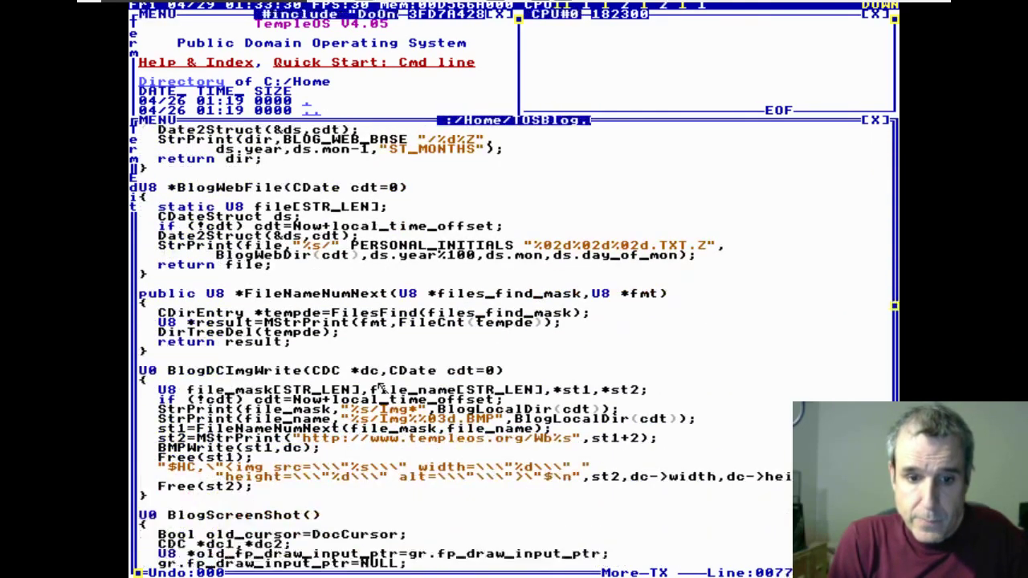
{"action": "key", "text": "Up"}
{"action": "key", "text": "Up"}
{"action": "key", "text": "Up"}
{"action": "key", "text": "Up"}
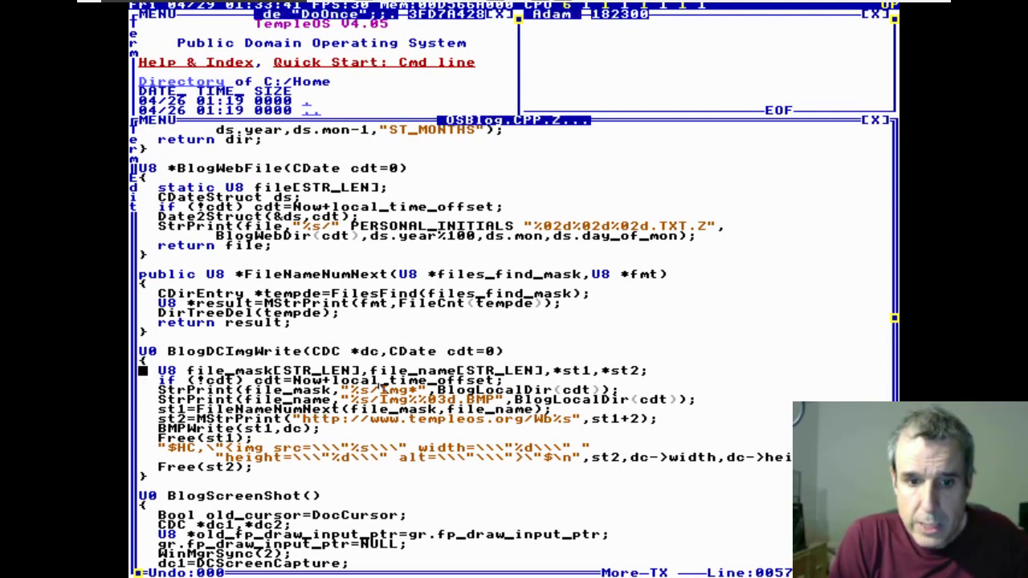
{"action": "key", "text": "Down"}
{"action": "key", "text": "Down"}
{"action": "key", "text": "Down"}
{"action": "key", "text": "Down"}
{"action": "key", "text": "Down"}
{"action": "key", "text": "Down"}
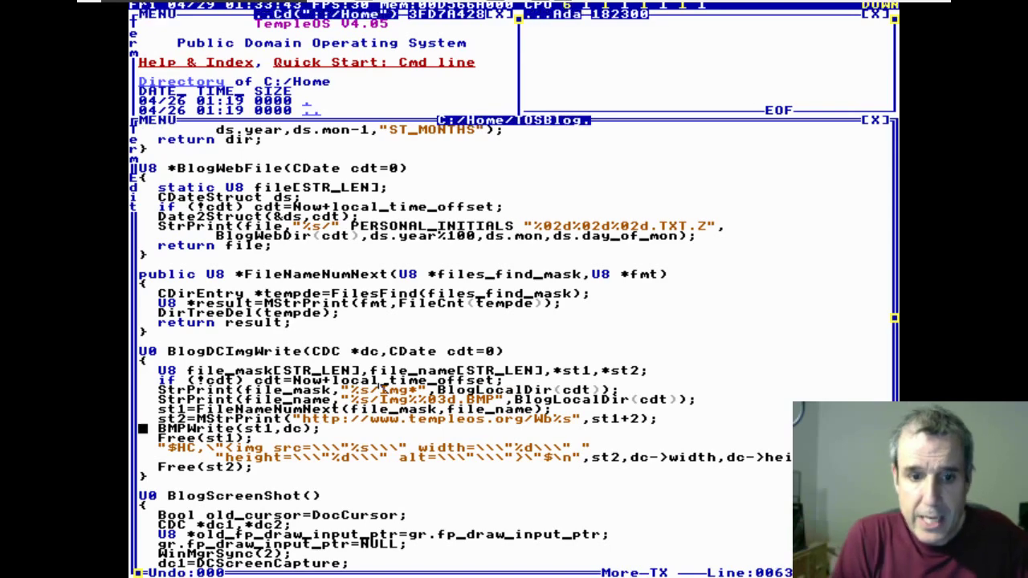
{"action": "key", "text": "Right"}
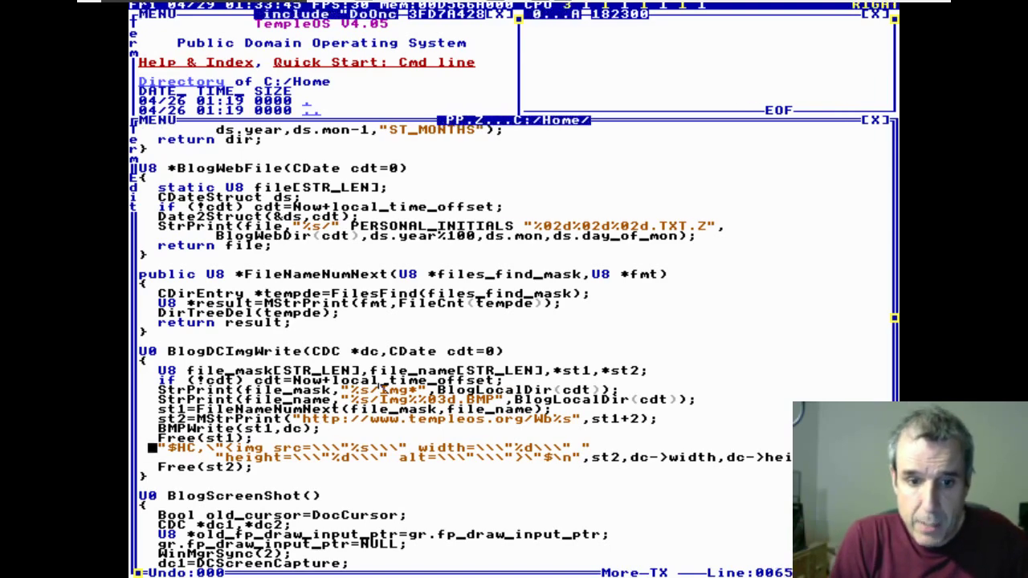
Examine the BlogScreenShot function that captures the screen and passes it to BlogDCImgWrite
{"action": "key", "text": "Down"}
{"action": "key", "text": "Down"}
{"action": "key", "text": "Down"}
{"action": "key", "text": "Down"}
{"action": "key", "text": "Down"}
{"action": "key", "text": "Down"}
{"action": "key", "text": "Down"}
{"action": "key", "text": "Down"}
{"action": "key", "text": "Down"}
{"action": "key", "text": "Down"}
{"action": "key", "text": "Down"}
{"action": "key", "text": "Down"}
{"action": "key", "text": "Down"}
{"action": "key", "text": "Down"}
{"action": "key", "text": "Down"}
{"action": "key", "text": "Down"}
{"action": "key", "text": "Down"}
{"action": "key", "text": "Down"}
{"action": "key", "text": "Down"}
{"action": "key", "text": "Down"}
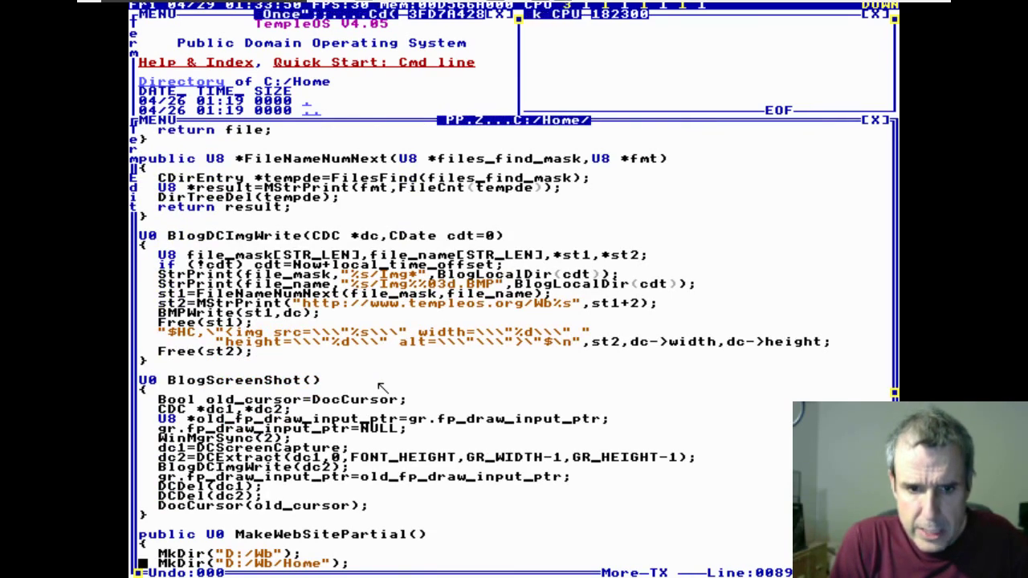
Examine the MakeWebSitePartial function's directory and FreshenWebDir calls, continuing to the WinBorder line of the Blog function
{"action": "key", "text": "Down"}
{"action": "key", "text": "Down"}
{"action": "key", "text": "Down"}
{"action": "key", "text": "Down"}
{"action": "key", "text": "Down"}
{"action": "key", "text": "Down"}
{"action": "key", "text": "Down"}
{"action": "key", "text": "Down"}
{"action": "key", "text": "Down"}
{"action": "key", "text": "Down"}
{"action": "key", "text": "Down"}
{"action": "key", "text": "Down"}
{"action": "key", "text": "Down"}
{"action": "key", "text": "Down"}
{"action": "key", "text": "Down"}
{"action": "key", "text": "Down"}
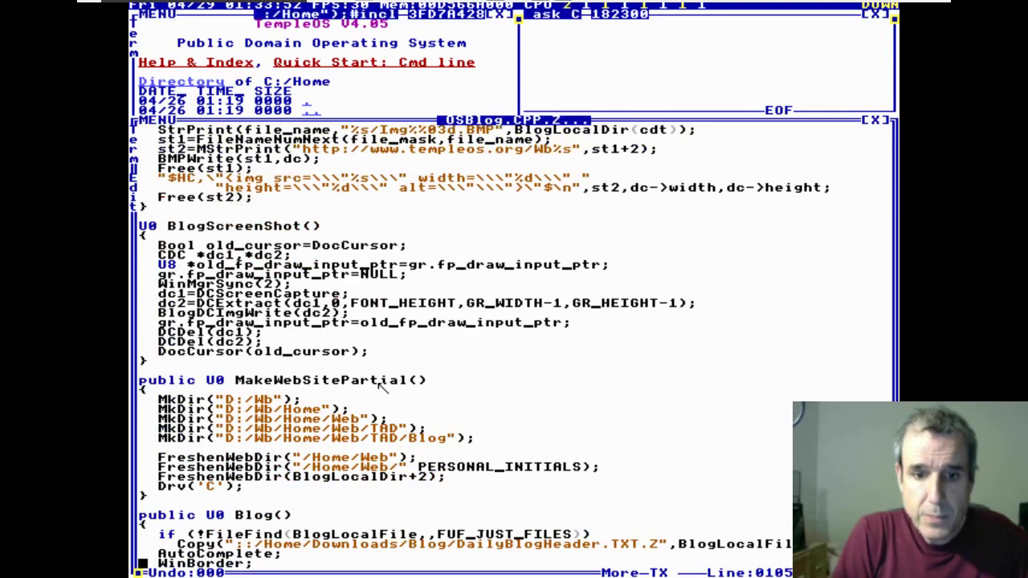
Open the definition of FreshenWebDir from its first call in the MakeWebSitePartial function
{"action": "key", "text": "Up"}
{"action": "key", "text": "Up"}
{"action": "key", "text": "Up"}
{"action": "key", "text": "Up"}
{"action": "key", "text": "Up"}
{"action": "key", "text": "Up"}
{"action": "key", "text": "Up"}
{"action": "key", "text": "Up"}
{"action": "key", "text": "Up"}
{"action": "key", "text": "Up"}
{"action": "key", "text": "Up"}
{"action": "key", "text": "Up"}
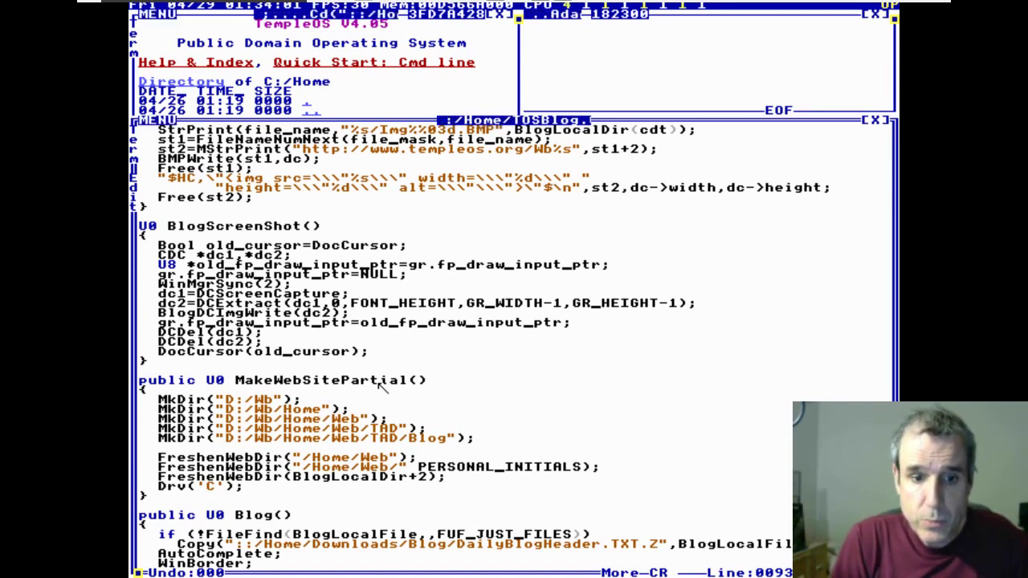
{"action": "key", "text": "Right"}
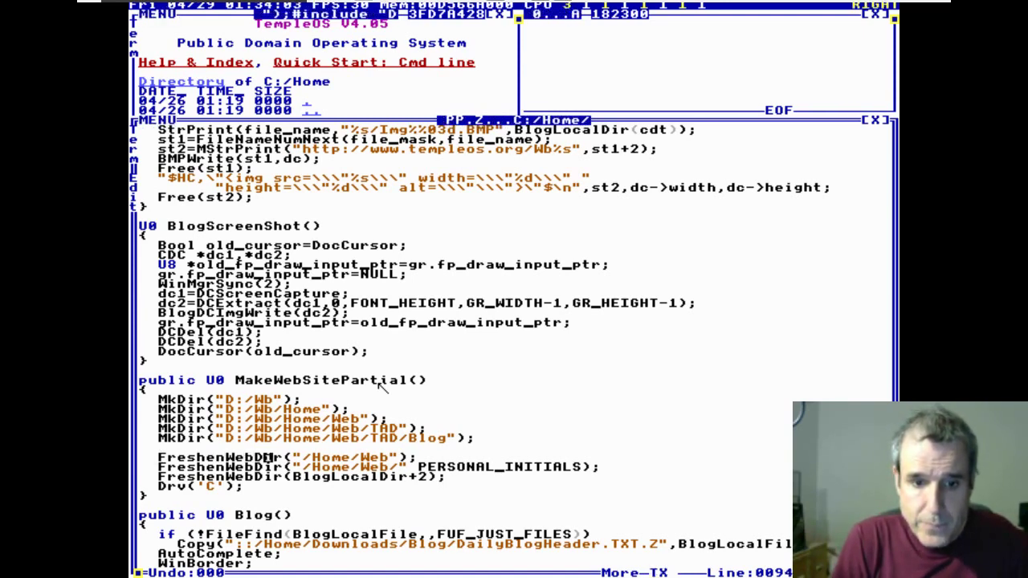
{"action": "key", "text": "ctrl+F1"}
{"action": "key", "text": "ctrl+shift+F1"}
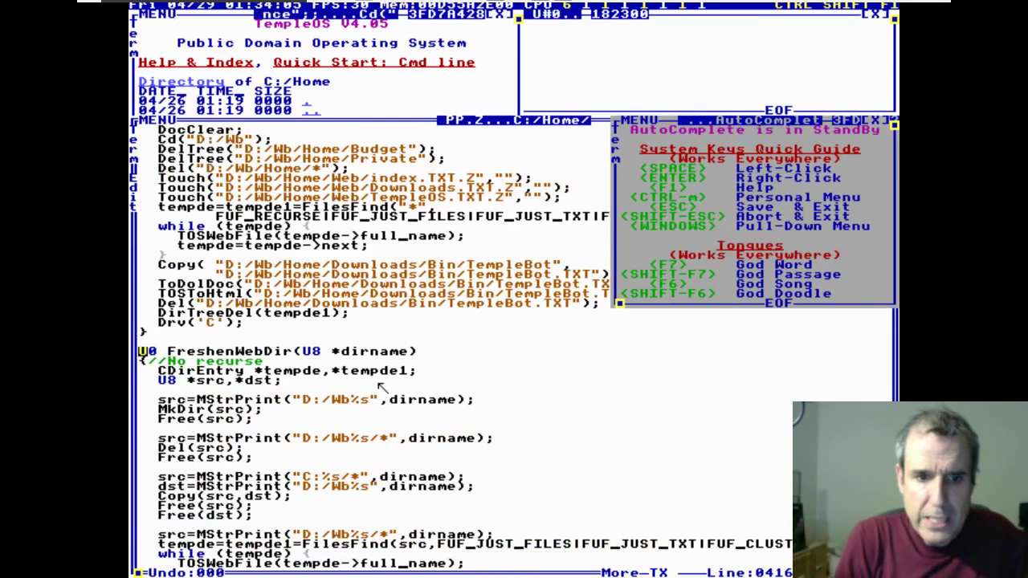
Examine the FreshenWebDir function, from its MkDir, Del and Copy calls through the loop that calls TOSWebFile
{"action": "key", "text": "Down"}
{"action": "key", "text": "Down"}
{"action": "key", "text": "Down"}
{"action": "key", "text": "Down"}
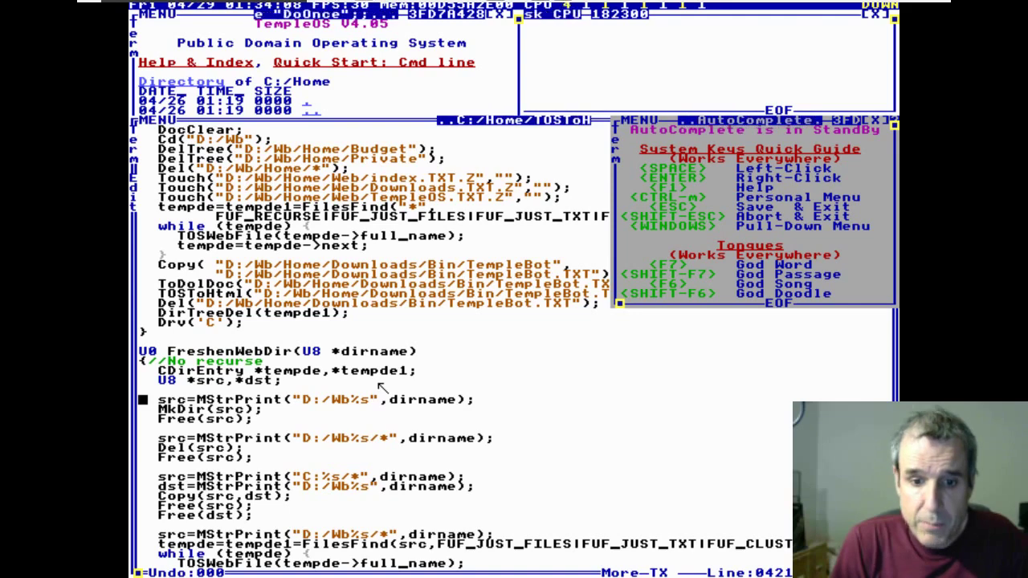
{"action": "key", "text": "Down"}
{"action": "key", "text": "Down"}
{"action": "key", "text": "Down"}
{"action": "key", "text": "Down"}
{"action": "key", "text": "Down"}
{"action": "key", "text": "Down"}
{"action": "key", "text": "Down"}
{"action": "key", "text": "Down"}
{"action": "key", "text": "Down"}
{"action": "key", "text": "Down"}
{"action": "key", "text": "Down"}
{"action": "key", "text": "Down"}
{"action": "key", "text": "Down"}
{"action": "key", "text": "Down"}
{"action": "key", "text": "Down"}
{"action": "key", "text": "Down"}
{"action": "key", "text": "Down"}
{"action": "key", "text": "Down"}
{"action": "key", "text": "Down"}
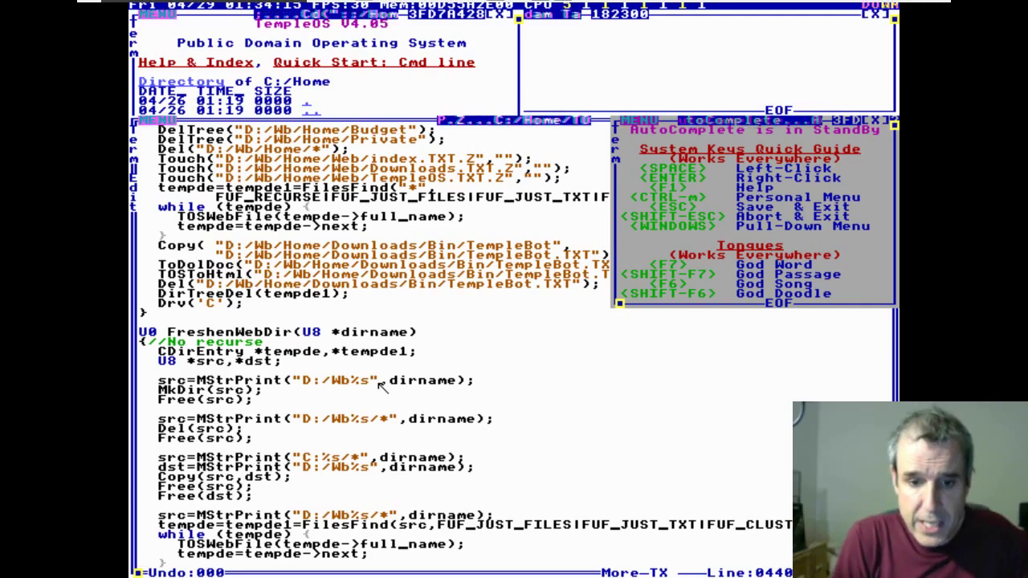
Examine the FilesFind line and its file flags in the FreshenWebDir function
{"action": "key", "text": "Up"}
{"action": "key", "text": "Up"}
{"action": "key", "text": "Up"}
{"action": "key", "text": "Up"}
{"action": "key", "text": "Right"}
{"action": "key", "text": "Right"}
{"action": "key", "text": "Right"}
{"action": "key", "text": "Right"}
{"action": "key", "text": "Right"}
{"action": "key", "text": "Right"}
{"action": "key", "text": "Right"}
{"action": "key", "text": "Right"}
{"action": "key", "text": "Right"}
{"action": "key", "text": "Right"}
{"action": "key", "text": "Right"}
{"action": "key", "text": "Right"}
{"action": "key", "text": "Right"}
{"action": "key", "text": "Right"}
{"action": "key", "text": "Right"}
{"action": "key", "text": "Right"}
{"action": "key", "text": "Right"}
{"action": "key", "text": "Right"}
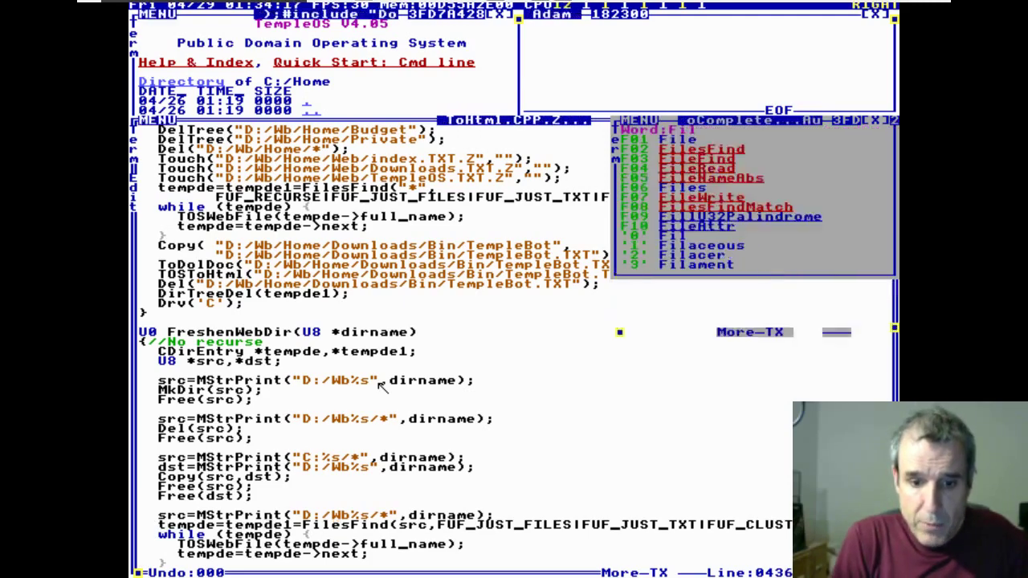
Close the TOSToHtml.CPP.Z and TOSBlog.CPP.Z sources to return to the C:/Home listing
{"action": "key", "text": "shift+F3"}
{"action": "key", "text": "Up"}
{"action": "key", "text": "Up"}
{"action": "key", "text": "Up"}
{"action": "key", "text": "Up"}
{"action": "key", "text": "Up"}
{"action": "key", "text": "Up"}
{"action": "key", "text": "Up"}
{"action": "key", "text": "Escape"}
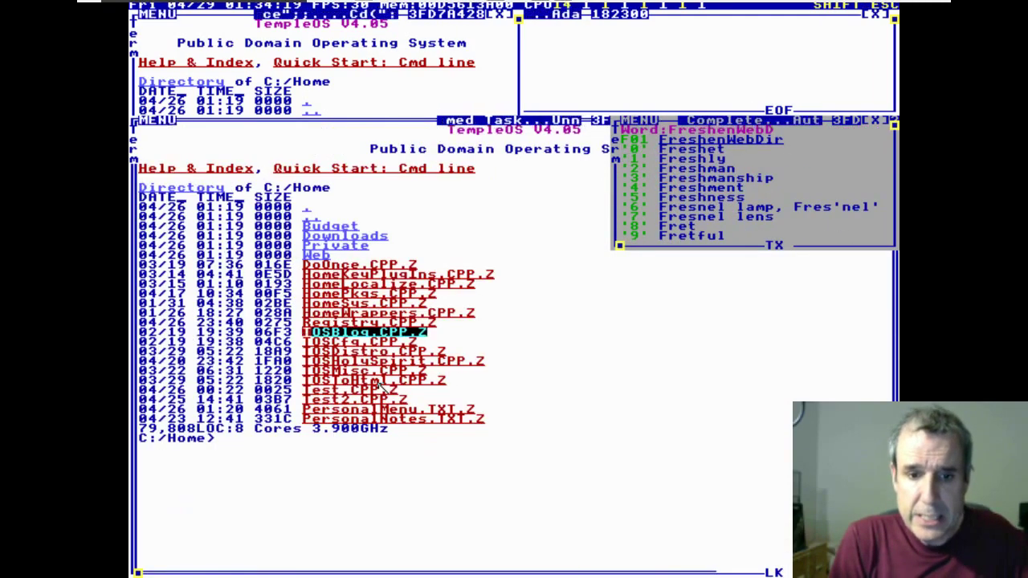
Leave VMware's full screen mode and open the TAD/Bin folder in the Ubuntu file manager
{"action": "key", "text": "ctrl+alt+Return"}
{"action": "key", "text": "ctrl+alt"}
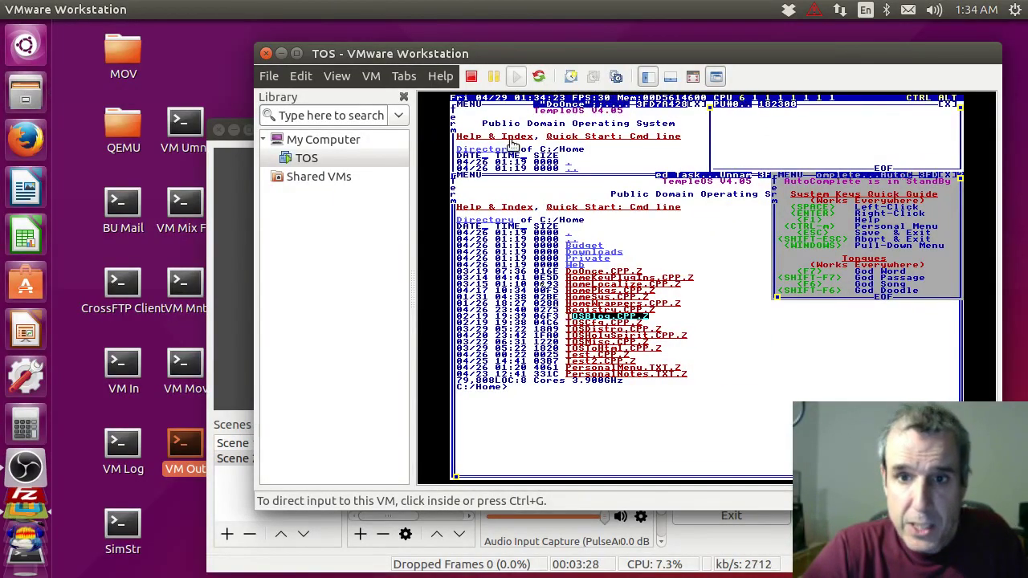
{"action": "left_click", "coordinate": [36, 98]}
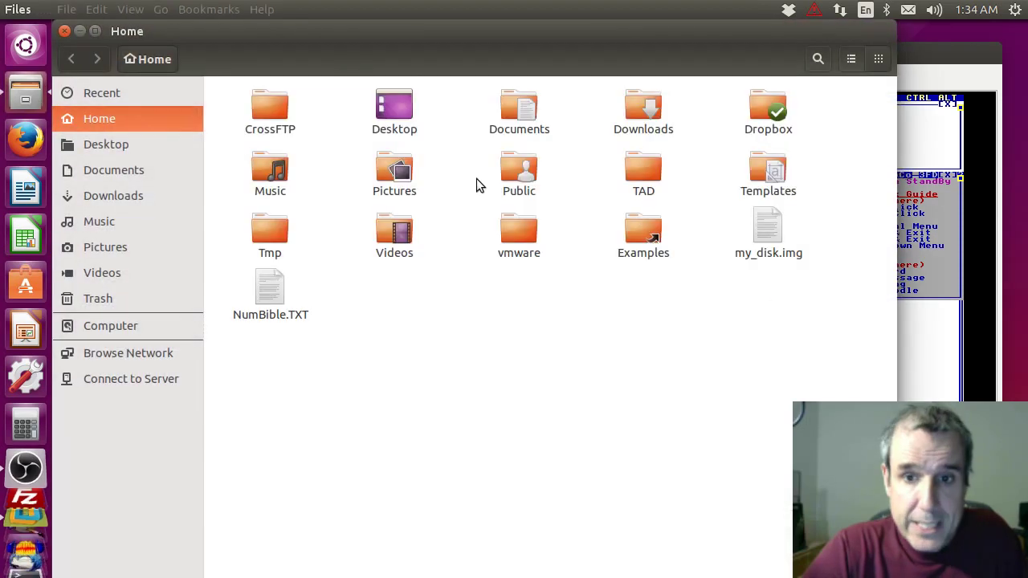
{"action": "double_click", "coordinate": [659, 166]}
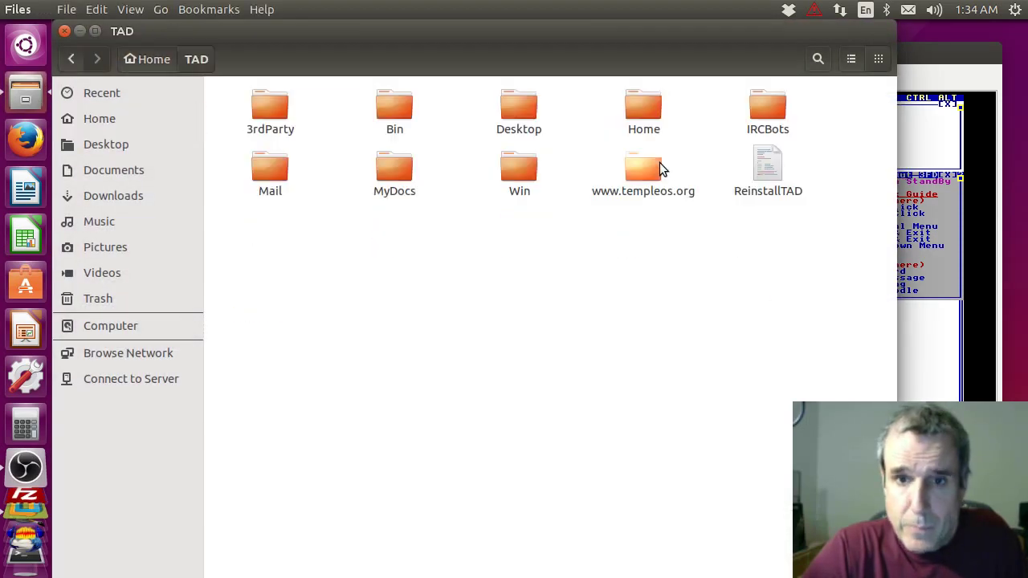
{"action": "double_click", "coordinate": [393, 106]}
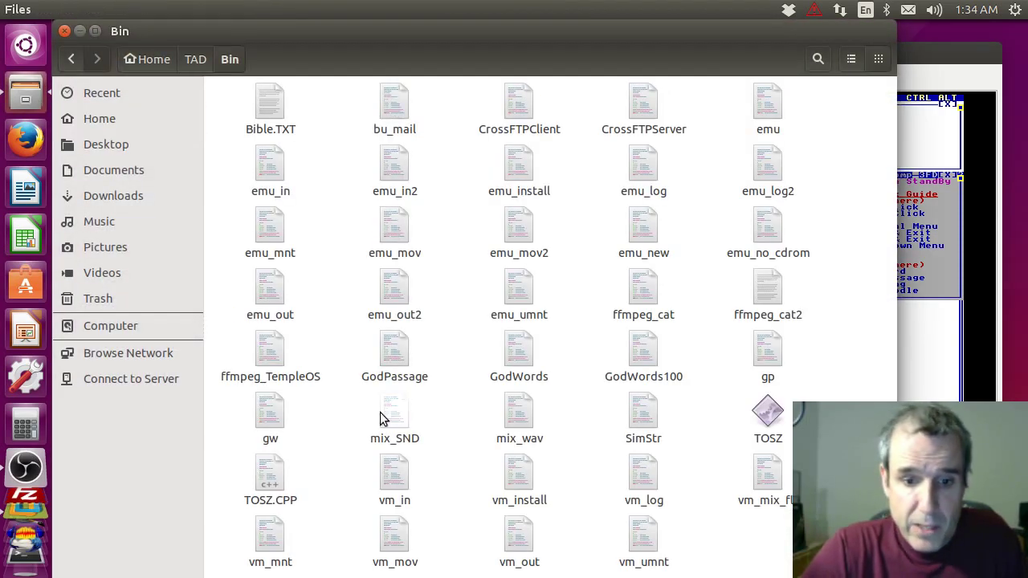
Examine the vm_out script in the text editor, highlighting Home in the last cp command's source path, and close it
{"action": "left_click", "coordinate": [528, 546]}
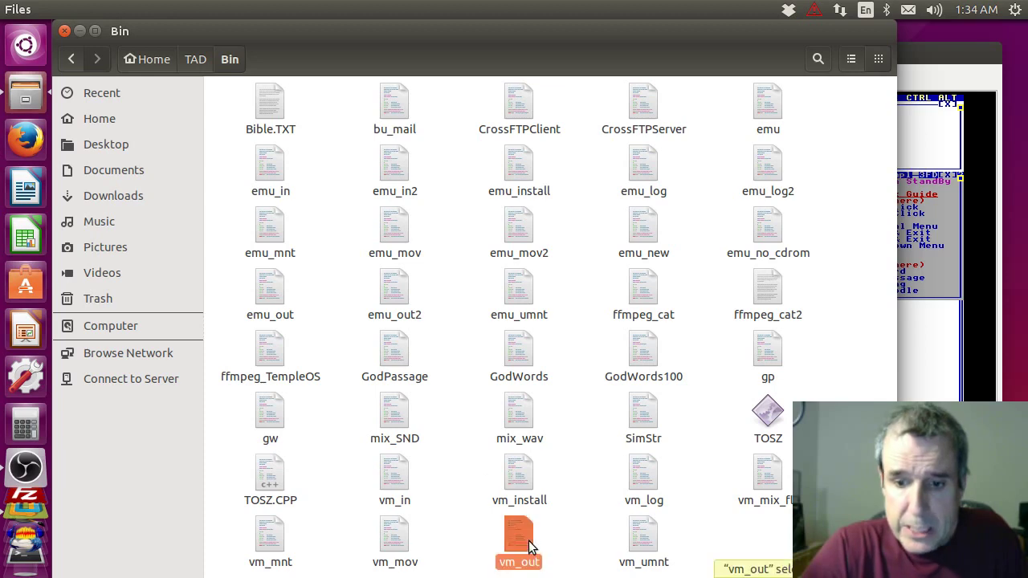
{"action": "double_click", "coordinate": [528, 546]}
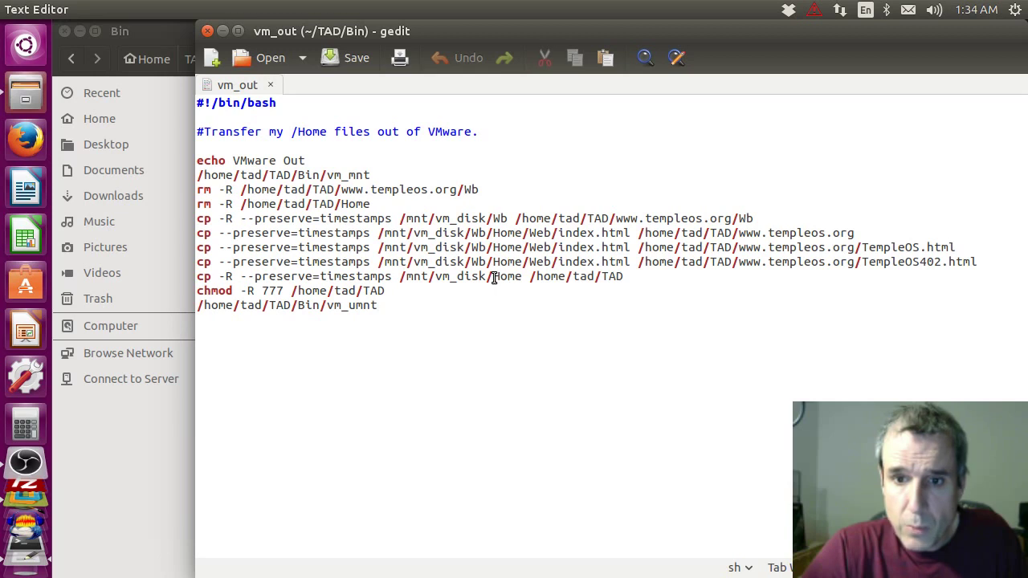
{"action": "left_click_drag", "start_coordinate": [493, 277], "coordinate": [524, 281]}
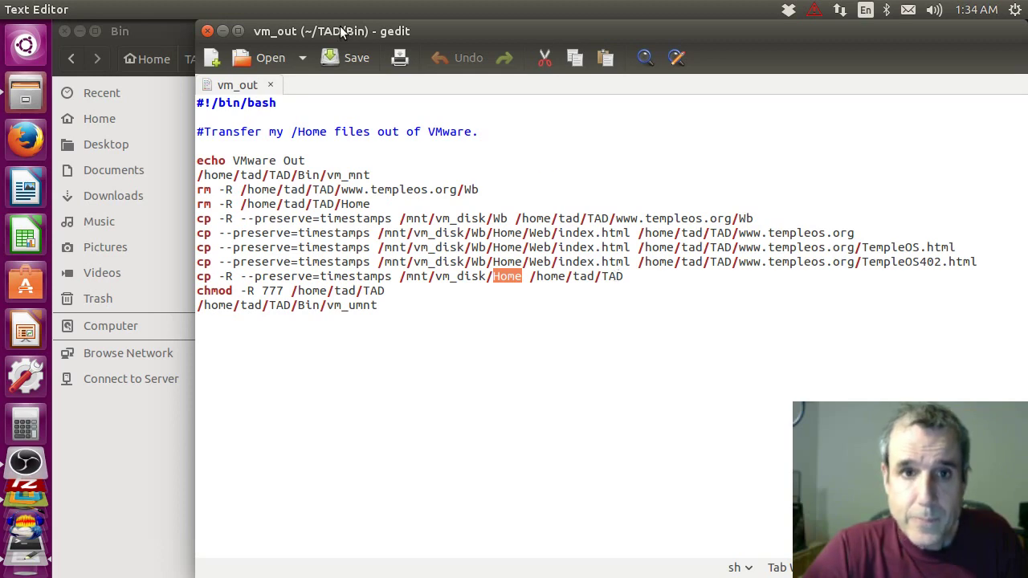
{"action": "left_click", "coordinate": [208, 31]}
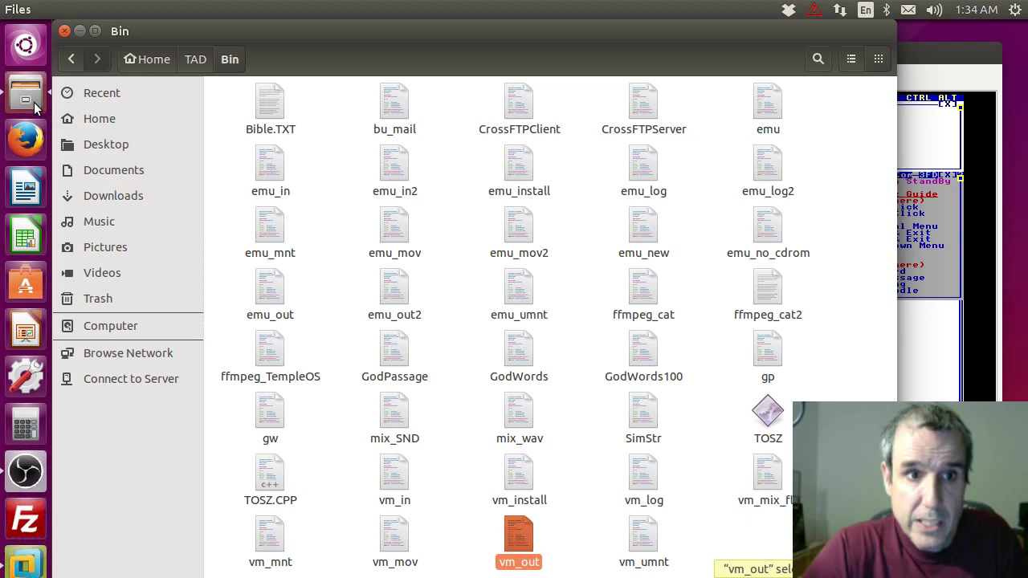
{"action": "left_click", "coordinate": [185, 59]}
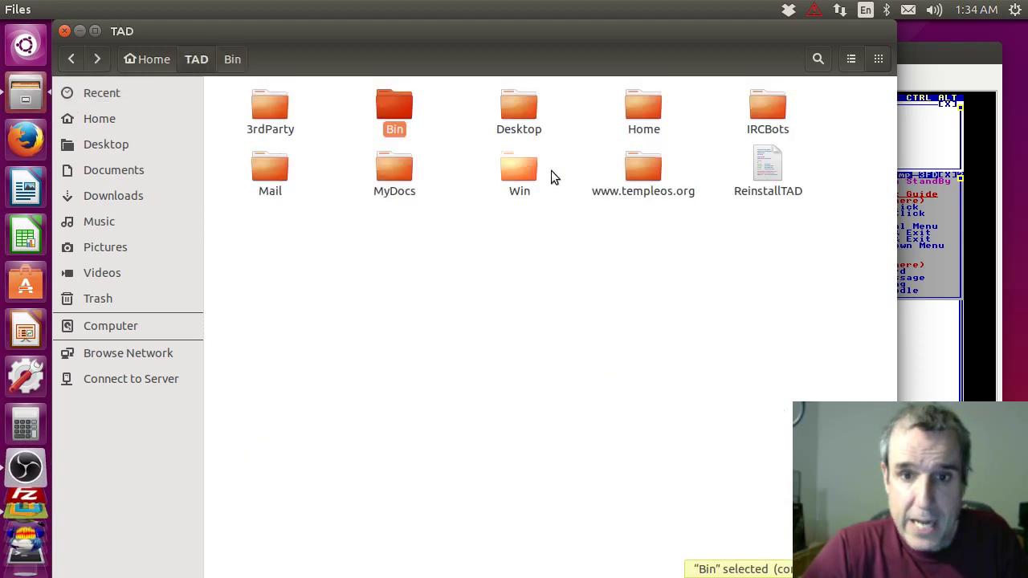
{"action": "double_click", "coordinate": [650, 172]}
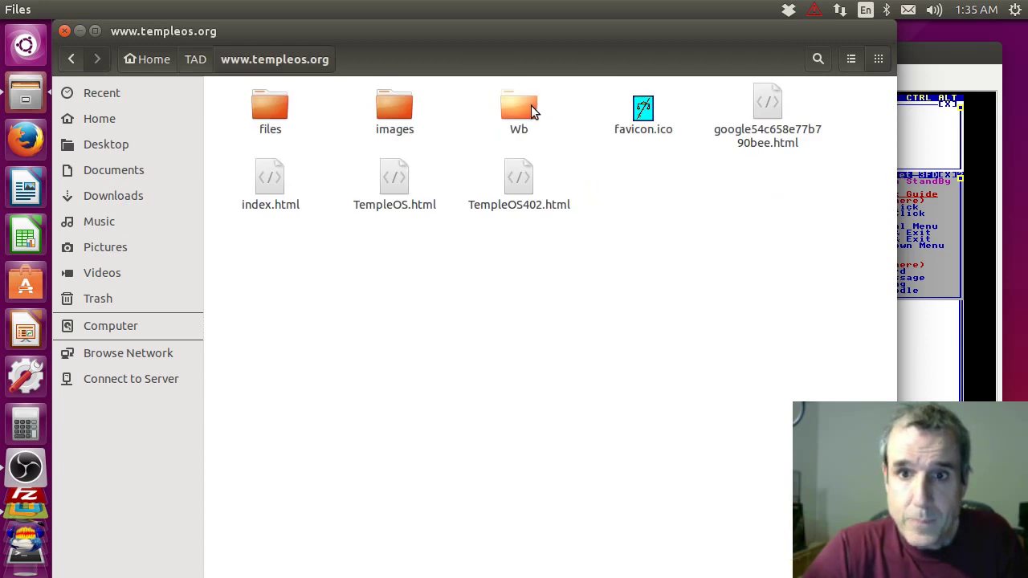
{"action": "double_click", "coordinate": [531, 105]}
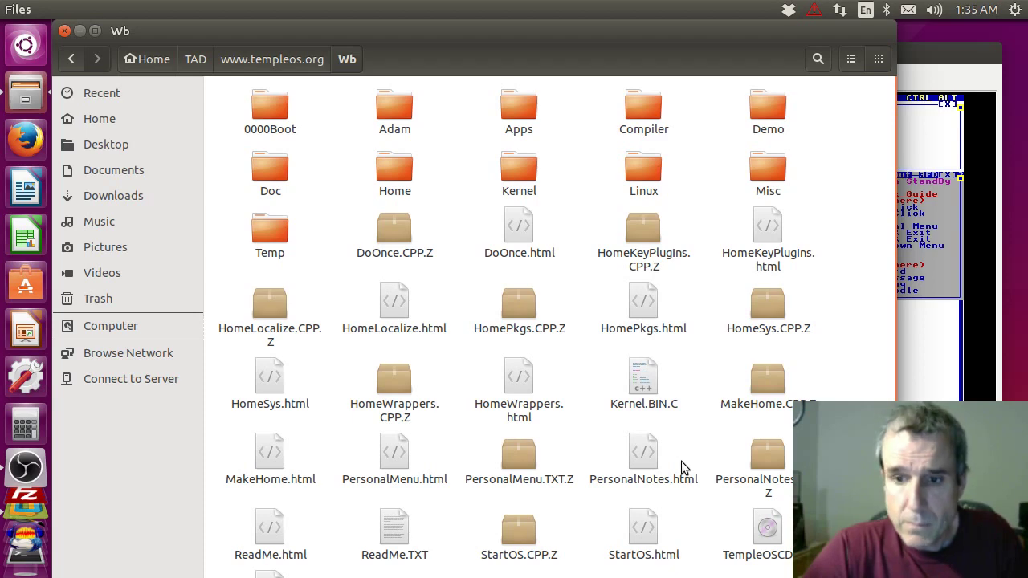
{"action": "left_click", "coordinate": [65, 30]}
Switch back to the TempleOS virtual machine and open TOSBlog.CPP.Z at the end of the file
{"action": "left_click", "coordinate": [624, 406]}
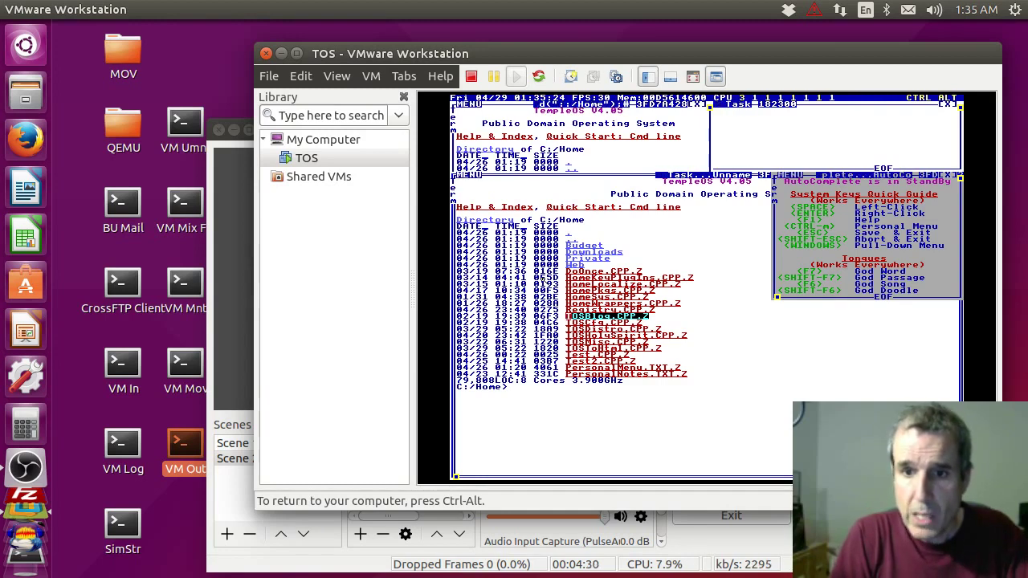
{"action": "left_click", "coordinate": [608, 316]}
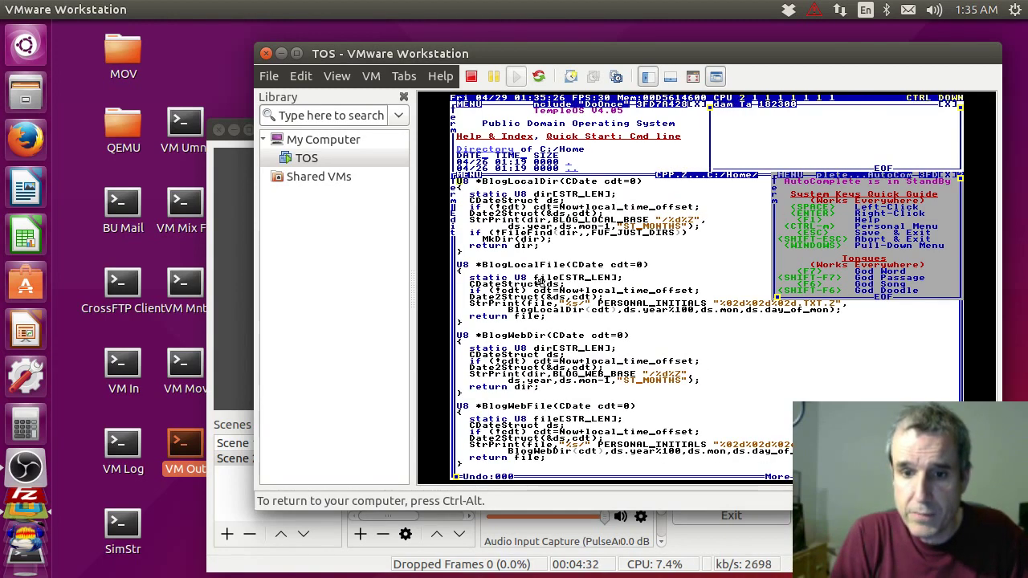
{"action": "key", "text": "ctrl+End"}
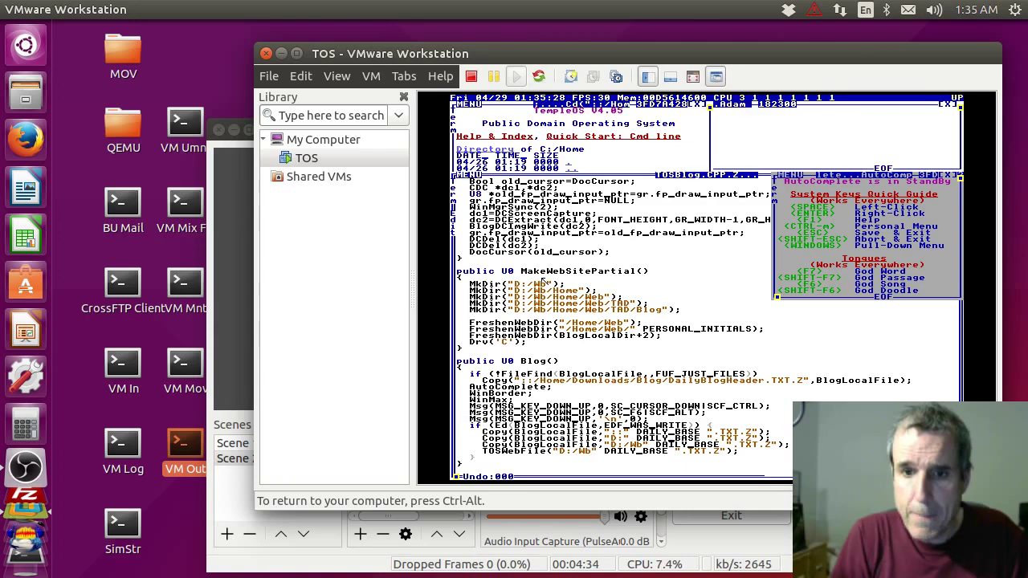
Follow the FreshenWebDir call in MakeWebSitePartial to its definition
{"action": "key", "text": "Right"}
{"action": "key", "text": "Right"}
{"action": "key", "text": "Right"}
{"action": "key", "text": "Right"}
{"action": "key", "text": "Right"}
{"action": "key", "text": "Right"}
{"action": "key", "text": "Right"}
{"action": "key", "text": "Right"}
{"action": "key", "text": "Right"}
{"action": "key", "text": "Right"}
{"action": "key", "text": "Right"}
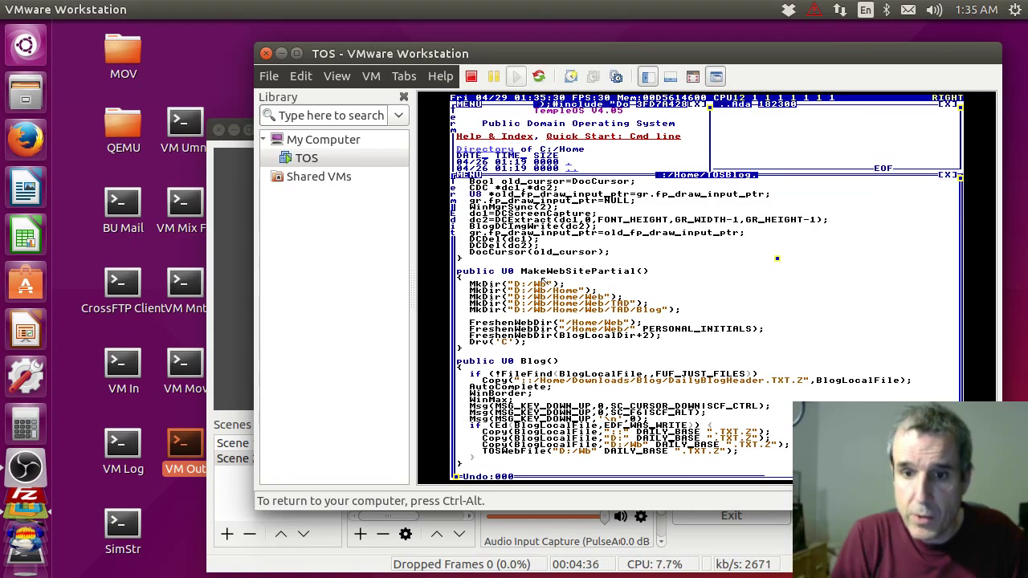
{"action": "key", "text": "ctrl+shift+0"}
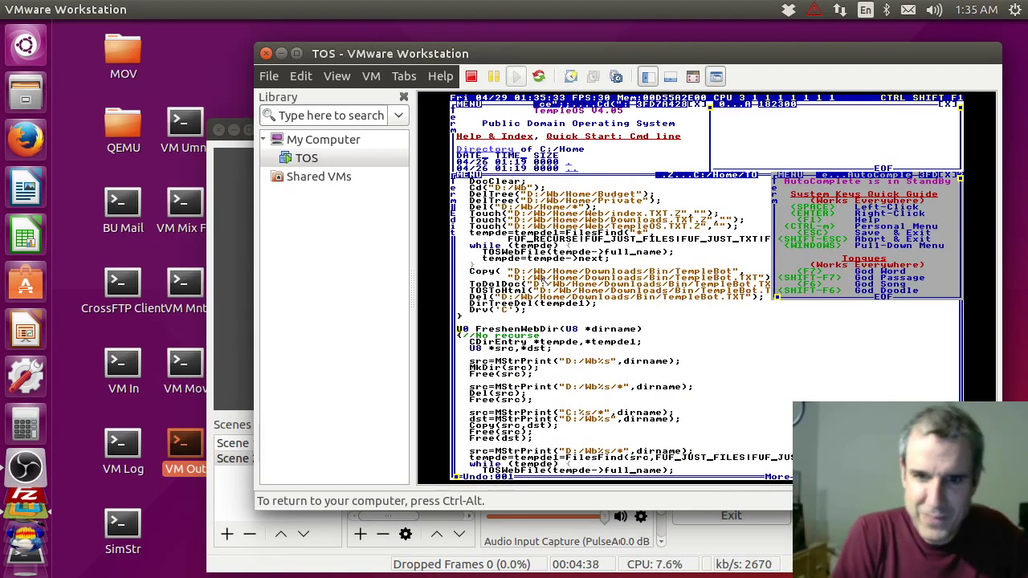
Open the definition of TOSWebFile from its call in the FreshenWebDir loop
{"action": "key", "text": "Down"}
{"action": "key", "text": "Down"}
{"action": "key", "text": "Down"}
{"action": "key", "text": "Down"}
{"action": "key", "text": "Down"}
{"action": "key", "text": "Down"}
{"action": "key", "text": "Down"}
{"action": "key", "text": "Down"}
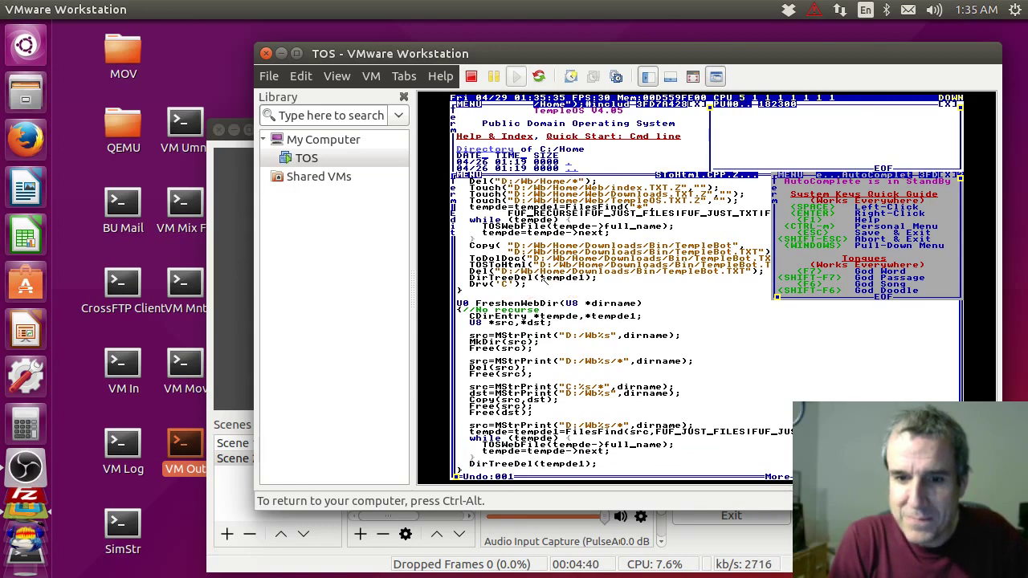
{"action": "key", "text": "Right"}
{"action": "key", "text": "Right"}
{"action": "key", "text": "Right"}
{"action": "key", "text": "Right"}
{"action": "key", "text": "Right"}
{"action": "key", "text": "Right"}
{"action": "key", "text": "Right"}
{"action": "key", "text": "Right"}
{"action": "key", "text": "Right"}
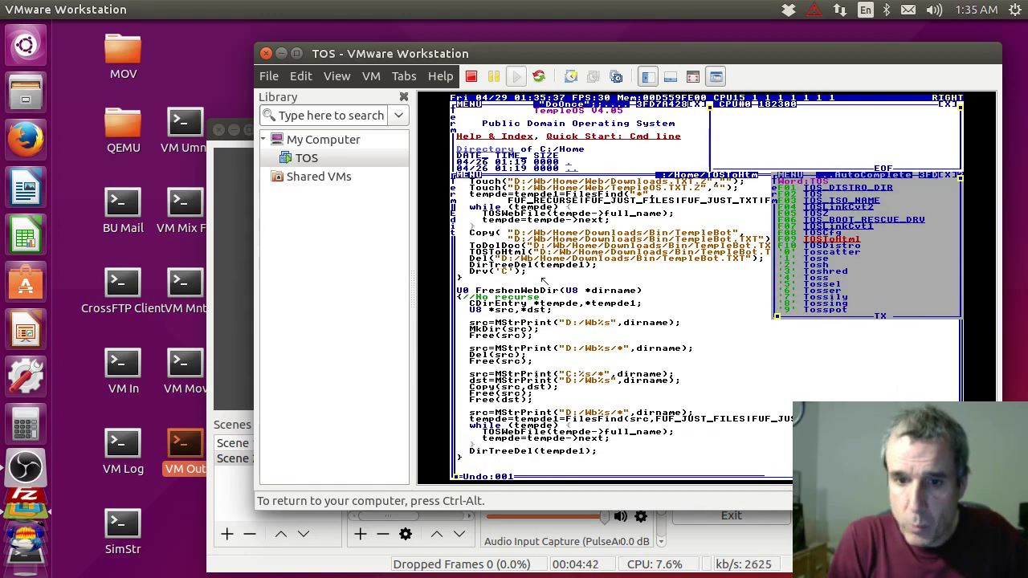
{"action": "key", "text": "Up"}
{"action": "key", "text": "Down"}
{"action": "key", "text": "Down"}
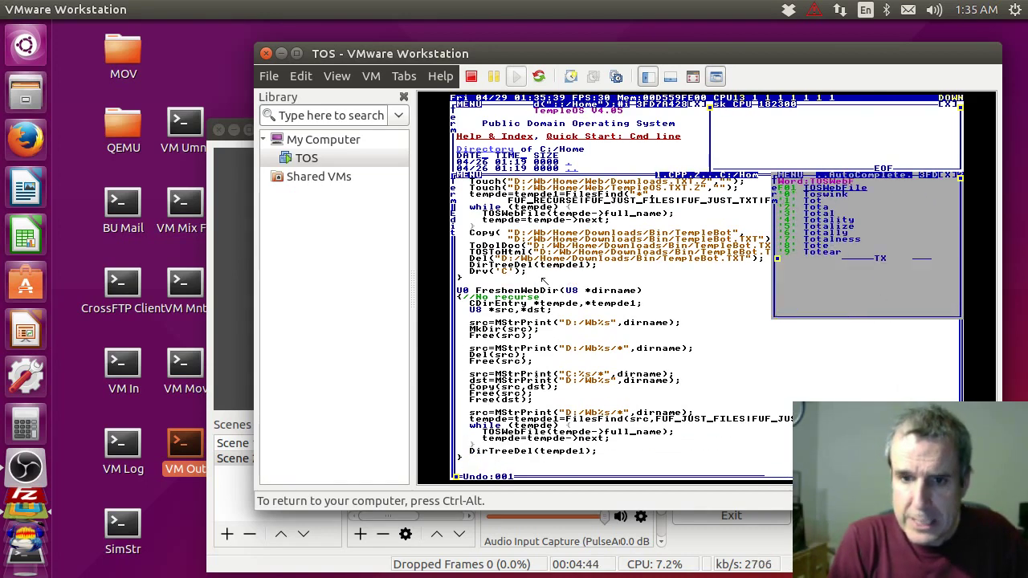
{"action": "key", "text": "ctrl+shift+F1"}
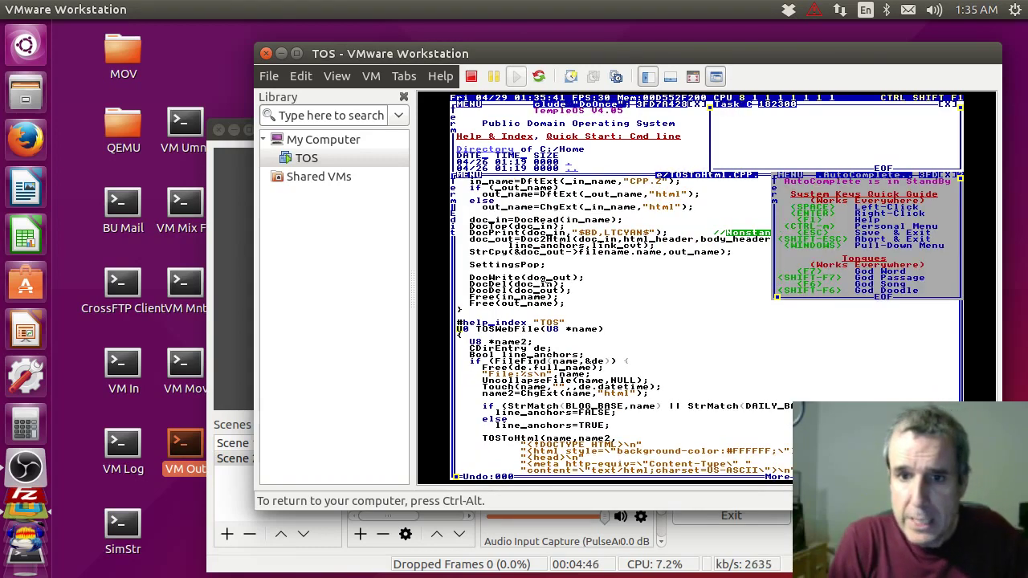
Close the open source files and open TOSToHtml.CPP.Z from the C:/Home listing
{"action": "key", "text": "shift+Escape"}
{"action": "key", "text": "shift+Escape"}
{"action": "key", "text": "shift+Escape"}
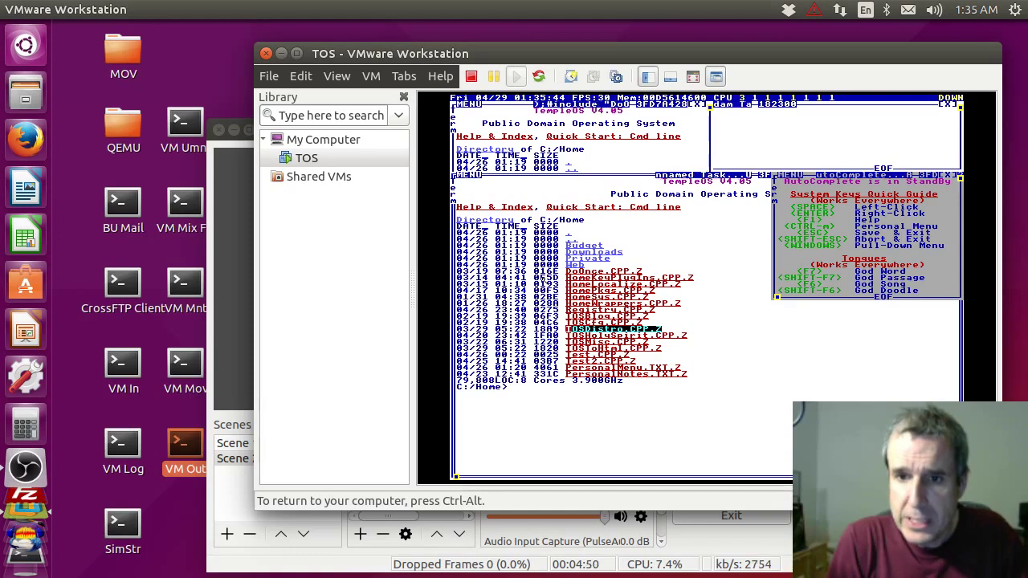
{"action": "key", "text": "Down"}
{"action": "key", "text": "Down"}
{"action": "key", "text": "Down"}
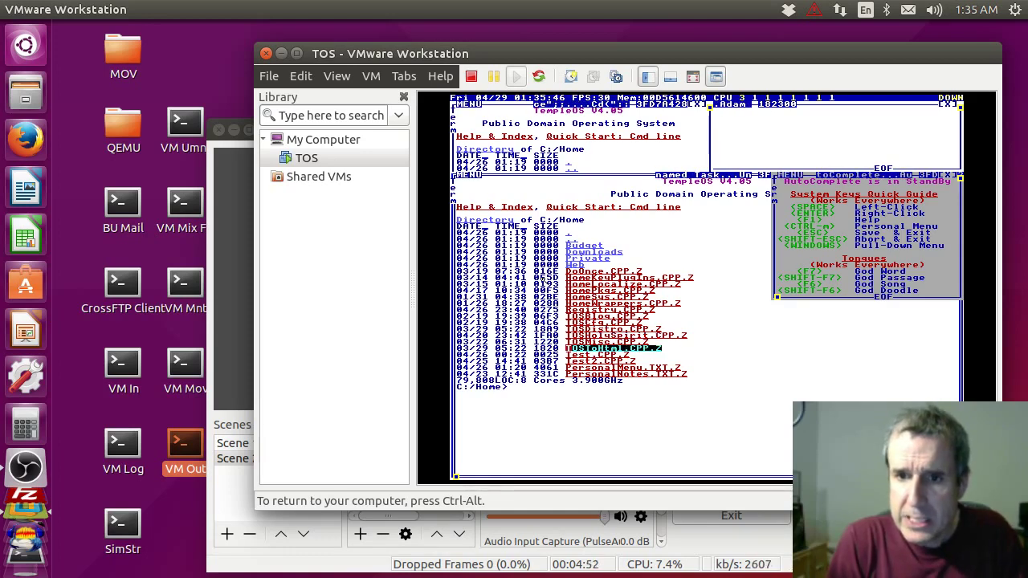
{"action": "key", "text": "space"}
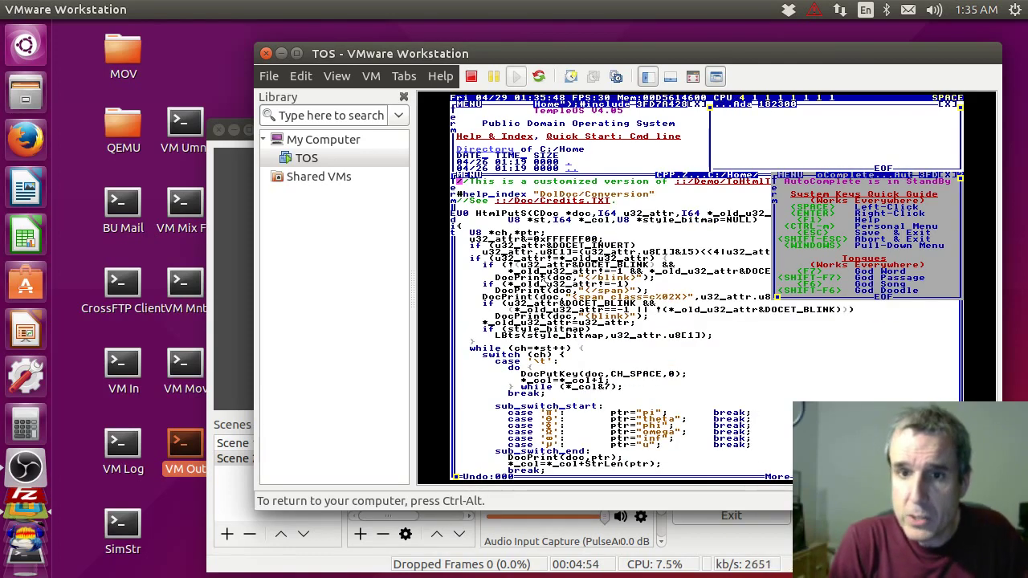
Examine TOSToHtml.CPP.Z through to the HTML header strings of the TOSToHtml call in TOSWebFile, and close the file
{"action": "key", "text": "Page_Down"}
{"action": "key", "text": "Page_Down"}
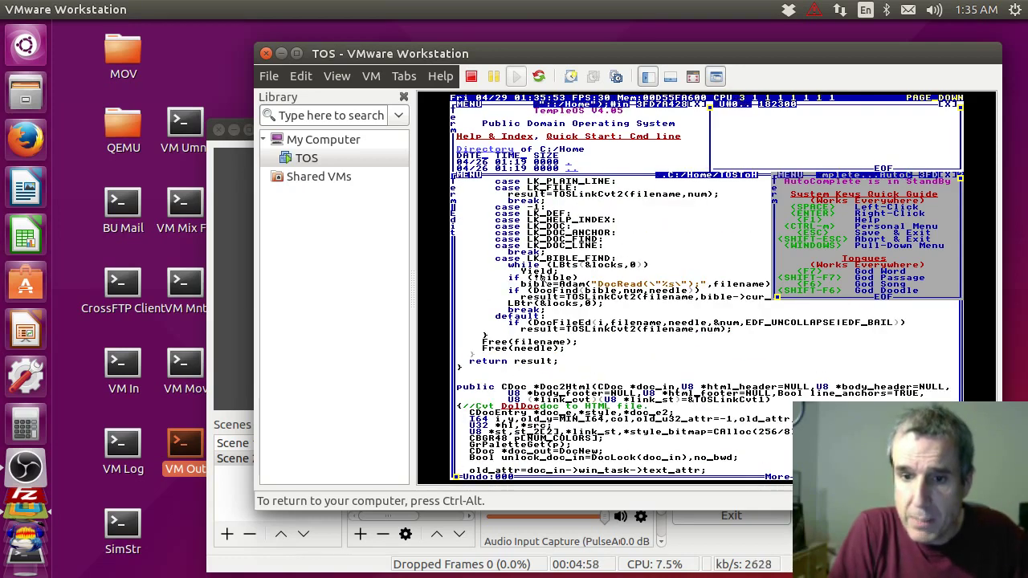
{"action": "key", "text": "Page_Down"}
{"action": "key", "text": "Page_Down"}
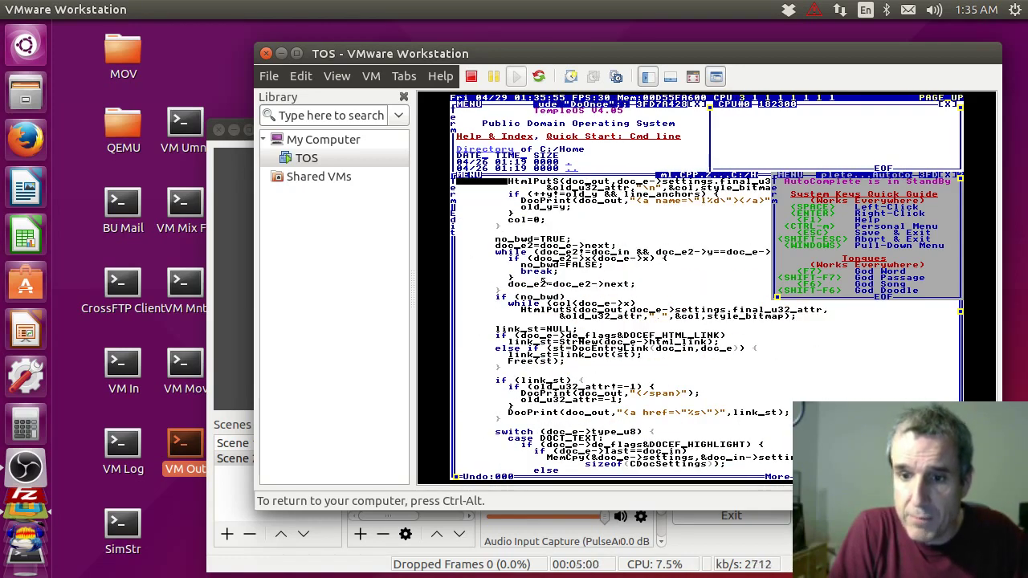
{"action": "key", "text": "Page_Down"}
{"action": "key", "text": "Page_Down"}
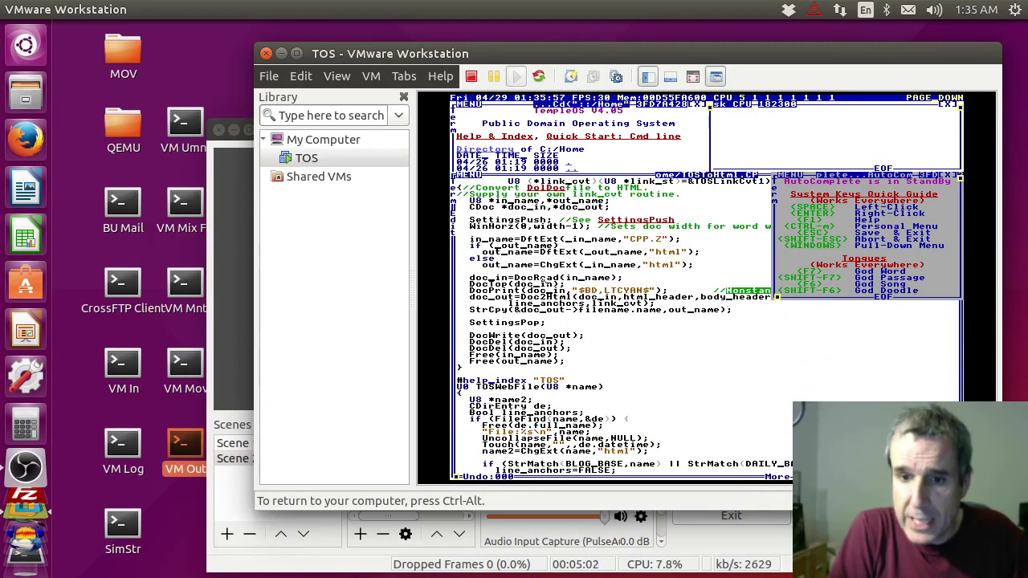
{"action": "key", "text": "Page_Down"}
{"action": "key", "text": "Page_Up"}
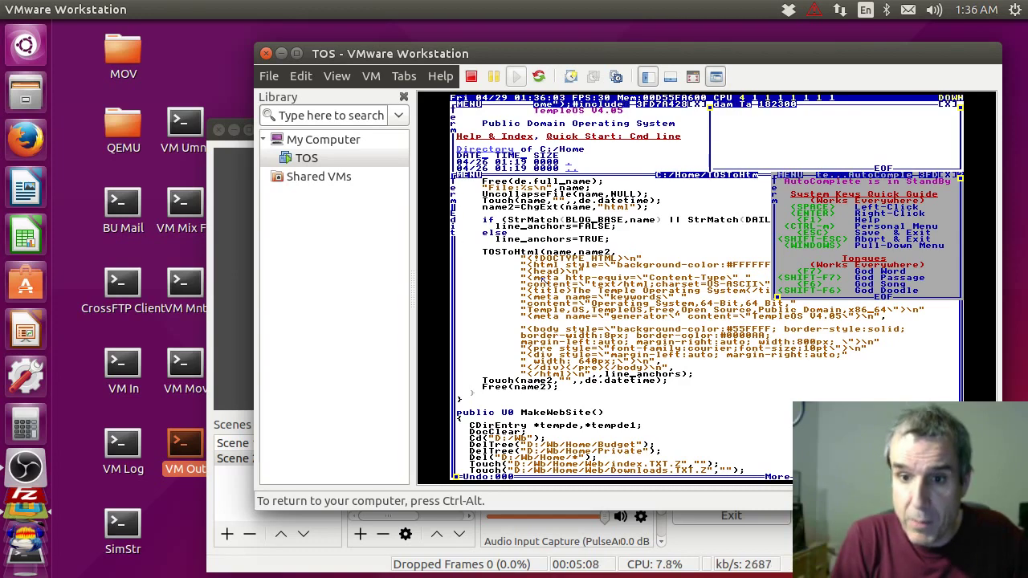
{"action": "key", "text": "shift+Left"}
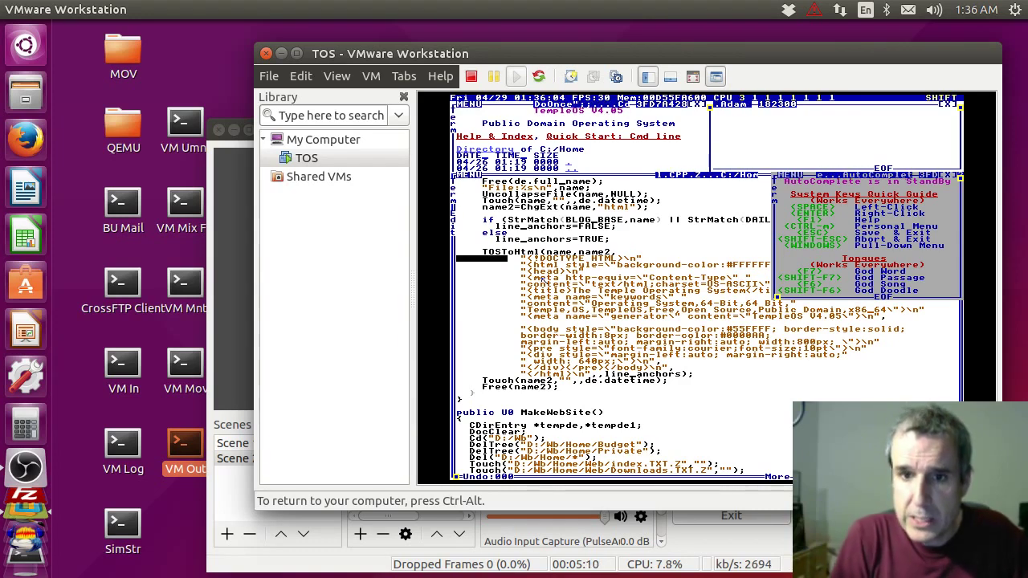
{"action": "key", "text": "shift+Escape"}
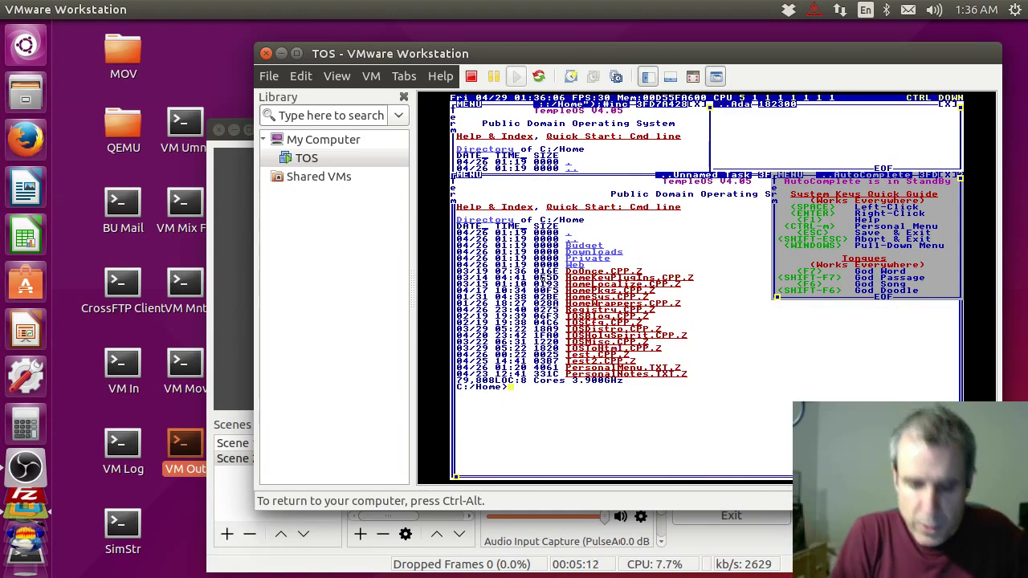
Open the personal menu and run its entry that changes to the /Demo directory and lists it
{"action": "key", "text": "ctrl+m"}
{"action": "key", "text": "Down"}
{"action": "key", "text": "Down"}
{"action": "key", "text": "Down"}
{"action": "key", "text": "Down"}
{"action": "key", "text": "Down"}
{"action": "key", "text": "Down"}
{"action": "key", "text": "Down"}
{"action": "key", "text": "Down"}
{"action": "key", "text": "Down"}
{"action": "key", "text": "Down"}
{"action": "key", "text": "Down"}
{"action": "key", "text": "Down"}
{"action": "key", "text": "Down"}
{"action": "key", "text": "Down"}
{"action": "key", "text": "Down"}
{"action": "key", "text": "Down"}
{"action": "key", "text": "Down"}
{"action": "key", "text": "Down"}
{"action": "key", "text": "Down"}
{"action": "key", "text": "Down"}
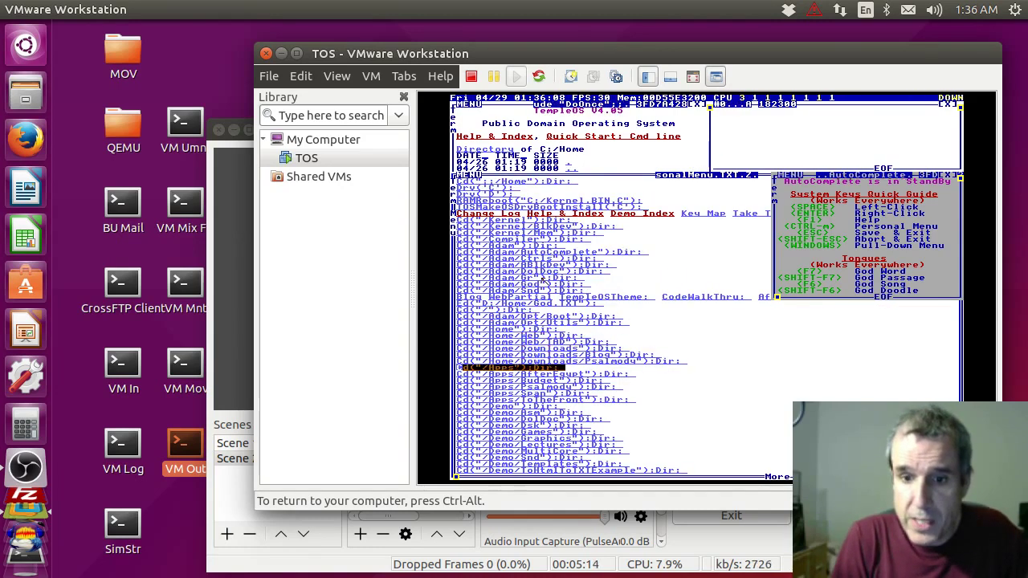
{"action": "key", "text": "Up"}
{"action": "key", "text": "Up"}
{"action": "key", "text": "space"}
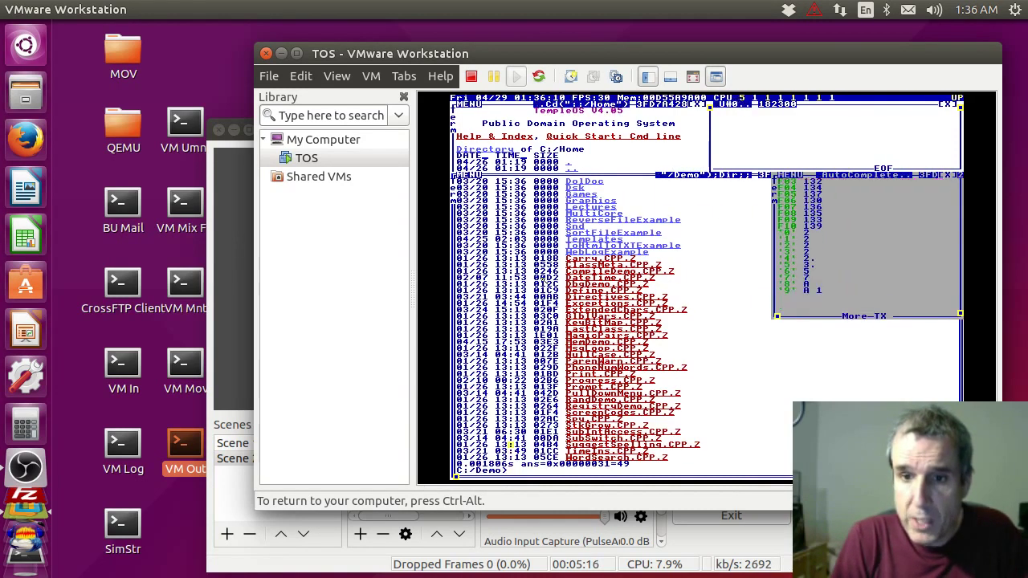
Enter the ToHtmlToTXTExample folder from the C:/Demo listing and list its files
{"action": "key", "text": "Up"}
{"action": "key", "text": "Up"}
{"action": "key", "text": "Up"}
{"action": "key", "text": "Up"}
{"action": "key", "text": "Up"}
{"action": "key", "text": "Up"}
{"action": "key", "text": "Up"}
{"action": "key", "text": "Up"}
{"action": "key", "text": "Up"}
{"action": "key", "text": "Up"}
{"action": "key", "text": "Up"}
{"action": "key", "text": "Up"}
{"action": "key", "text": "Up"}
{"action": "key", "text": "Up"}
{"action": "key", "text": "Up"}
{"action": "key", "text": "Up"}
{"action": "key", "text": "Up"}
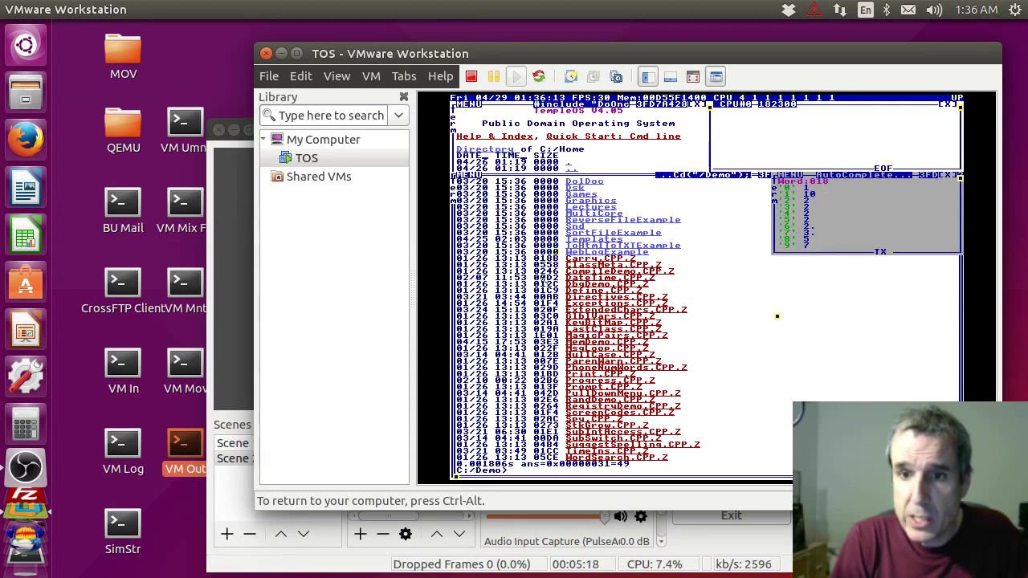
{"action": "key", "text": "Right"}
{"action": "key", "text": "Right"}
{"action": "key", "text": "Right"}
{"action": "key", "text": "Right"}
{"action": "key", "text": "Right"}
{"action": "key", "text": "Right"}
{"action": "key", "text": "Right"}
{"action": "key", "text": "Right"}
{"action": "key", "text": "Right"}
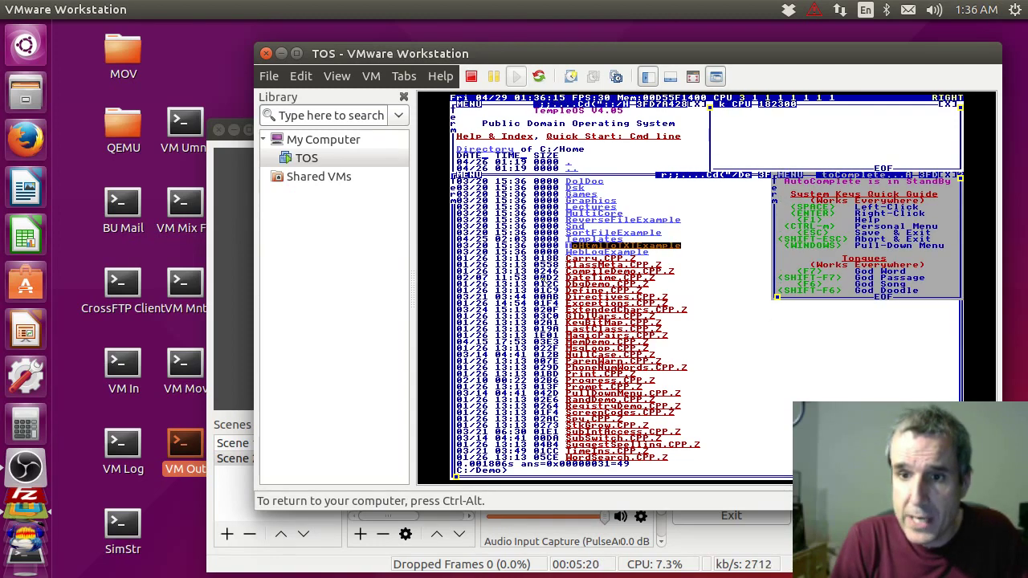
{"action": "key", "text": "space"}
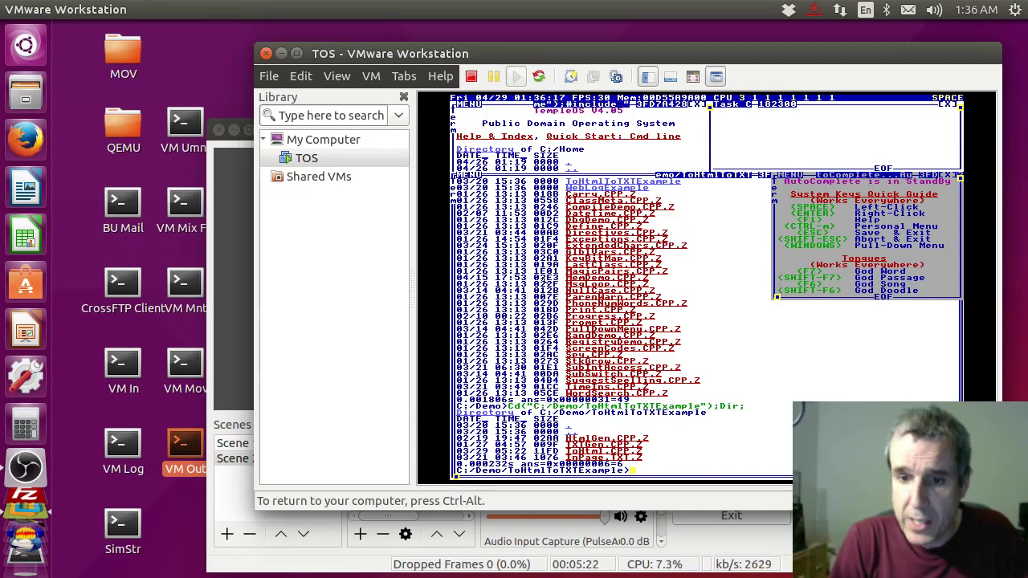
Open ToHtml.CPP.Z from the C:/Demo/ToHtmlToTXTExample listing
{"action": "key", "text": "Up"}
{"action": "key", "text": "Up"}
{"action": "key", "text": "Up"}
{"action": "key", "text": "space"}
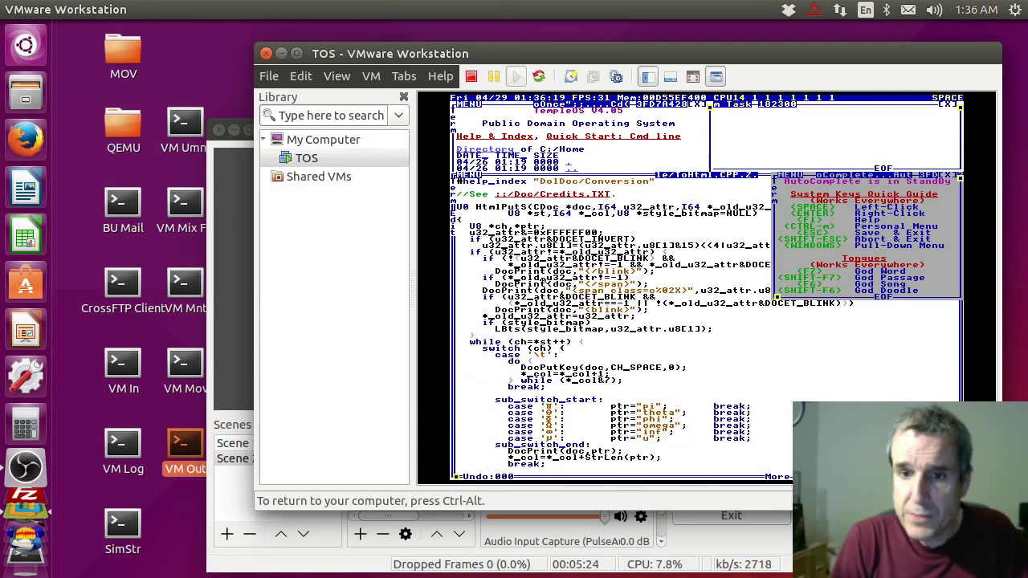
Examine the link conversion code in ToHtml.CPP.Z, placing the cursor on the templeos.org address in TOSLinkCvt2's MStrPrint call
{"action": "key", "text": "Page_Down"}
{"action": "key", "text": "Page_Down"}
{"action": "key", "text": "Page_Down"}
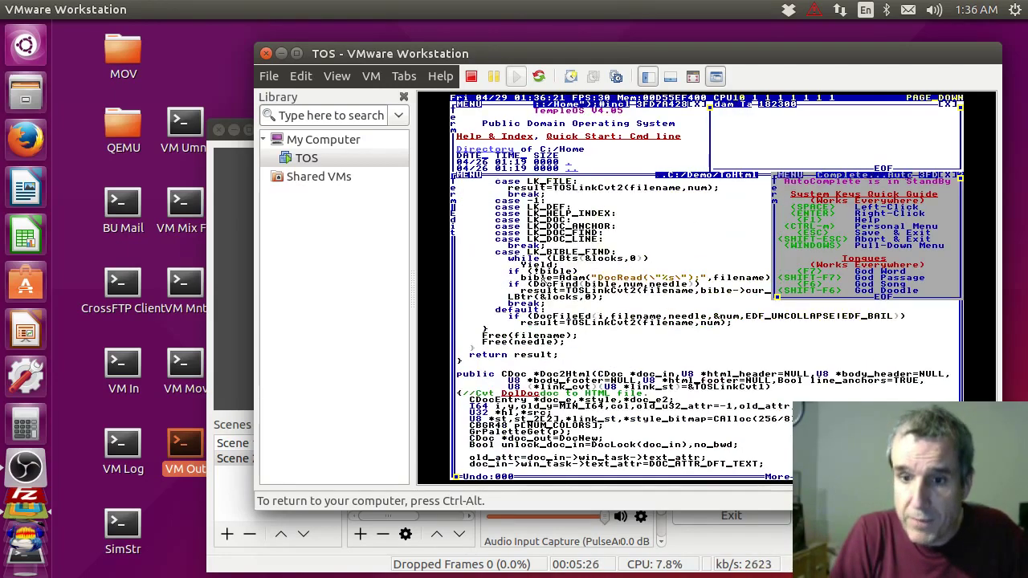
{"action": "key", "text": "Page_Up"}
{"action": "key", "text": "Page_Up"}
{"action": "key", "text": "Page_Up"}
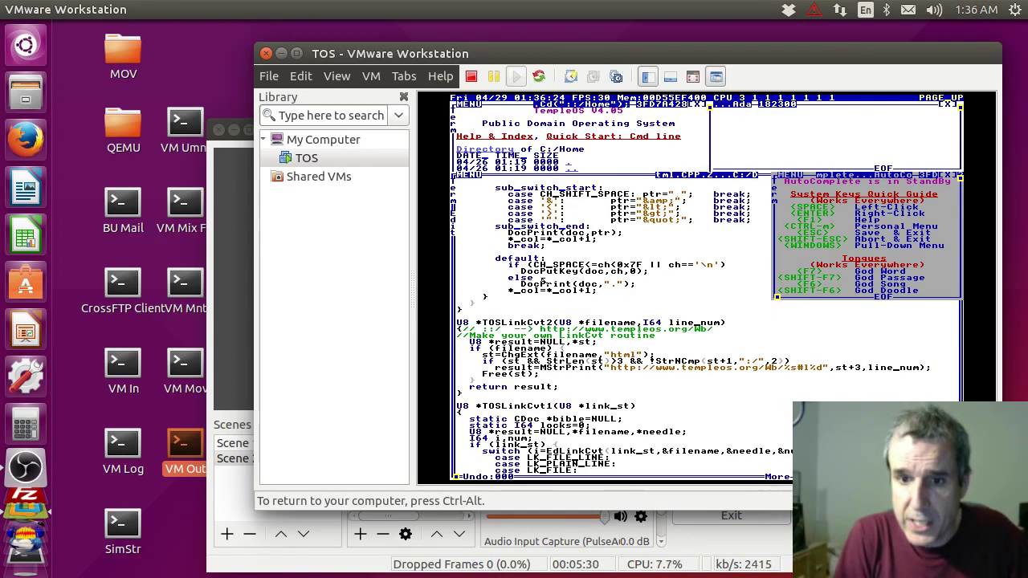
{"action": "key", "text": "Down"}
{"action": "key", "text": "Down"}
{"action": "key", "text": "Down"}
{"action": "key", "text": "Down"}
{"action": "key", "text": "Down"}
{"action": "key", "text": "Down"}
{"action": "key", "text": "Down"}
{"action": "key", "text": "Down"}
{"action": "key", "text": "Down"}
{"action": "key", "text": "Down"}
{"action": "key", "text": "Down"}
{"action": "key", "text": "Down"}
{"action": "key", "text": "Down"}
{"action": "key", "text": "Down"}
{"action": "key", "text": "Down"}
{"action": "key", "text": "Down"}
{"action": "key", "text": "Down"}
{"action": "key", "text": "Down"}
{"action": "key", "text": "Down"}
{"action": "key", "text": "Down"}
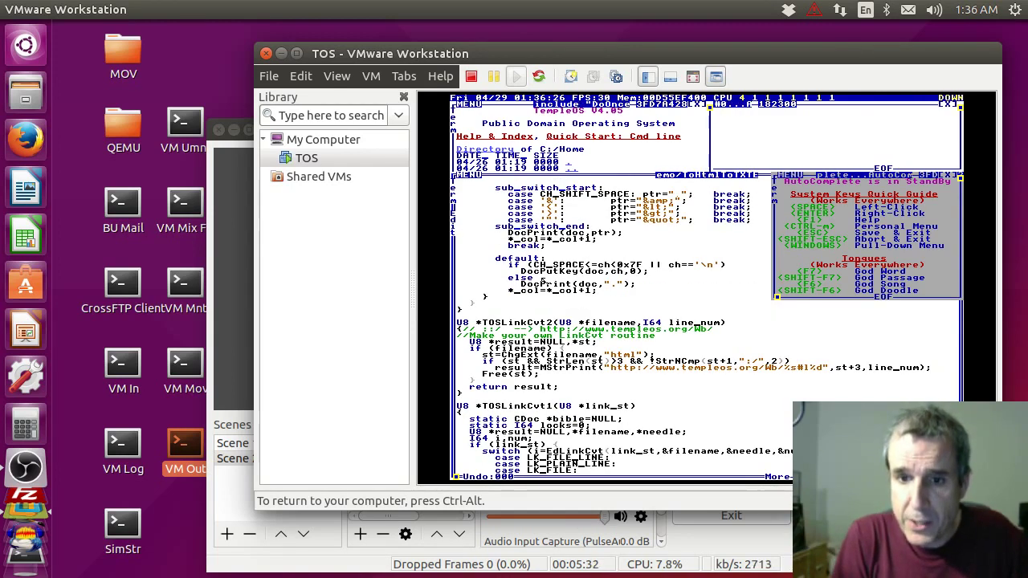
{"action": "key", "text": "Right"}
{"action": "key", "text": "Right"}
{"action": "key", "text": "Right"}
{"action": "key", "text": "Right"}
{"action": "key", "text": "Right"}
{"action": "key", "text": "Right"}
{"action": "key", "text": "Right"}
{"action": "key", "text": "Right"}
{"action": "key", "text": "Right"}
{"action": "key", "text": "Right"}
{"action": "key", "text": "Right"}
{"action": "key", "text": "Right"}
{"action": "key", "text": "Right"}
{"action": "key", "text": "Right"}
{"action": "key", "text": "Right"}
{"action": "key", "text": "Right"}
{"action": "key", "text": "Right"}
{"action": "key", "text": "Right"}
{"action": "key", "text": "Right"}
{"action": "key", "text": "Right"}
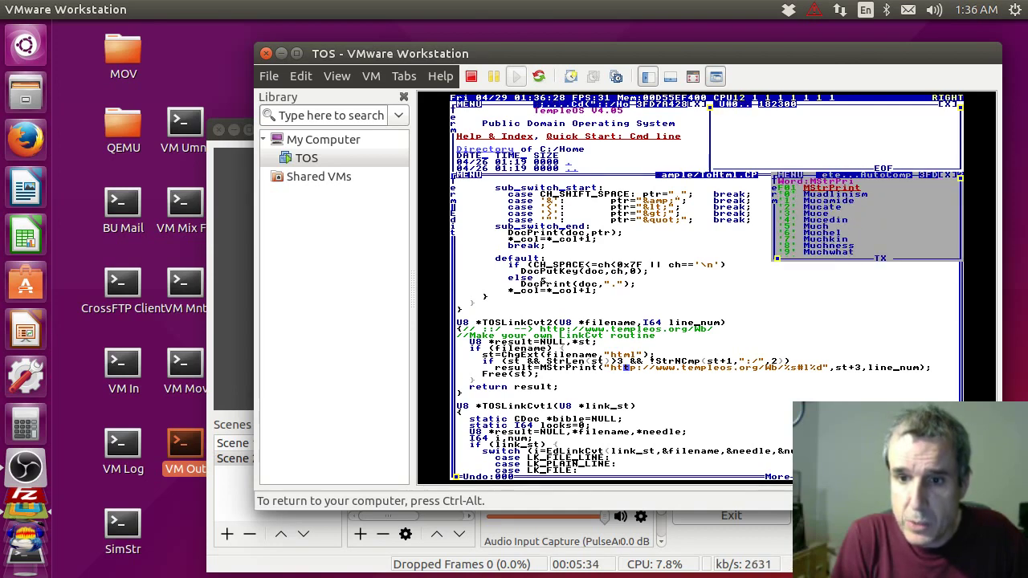
{"action": "key", "text": "Right"}
{"action": "key", "text": "Right"}
{"action": "key", "text": "Right"}
{"action": "key", "text": "Right"}
{"action": "key", "text": "Right"}
{"action": "key", "text": "Right"}
{"action": "key", "text": "Right"}
{"action": "key", "text": "Right"}
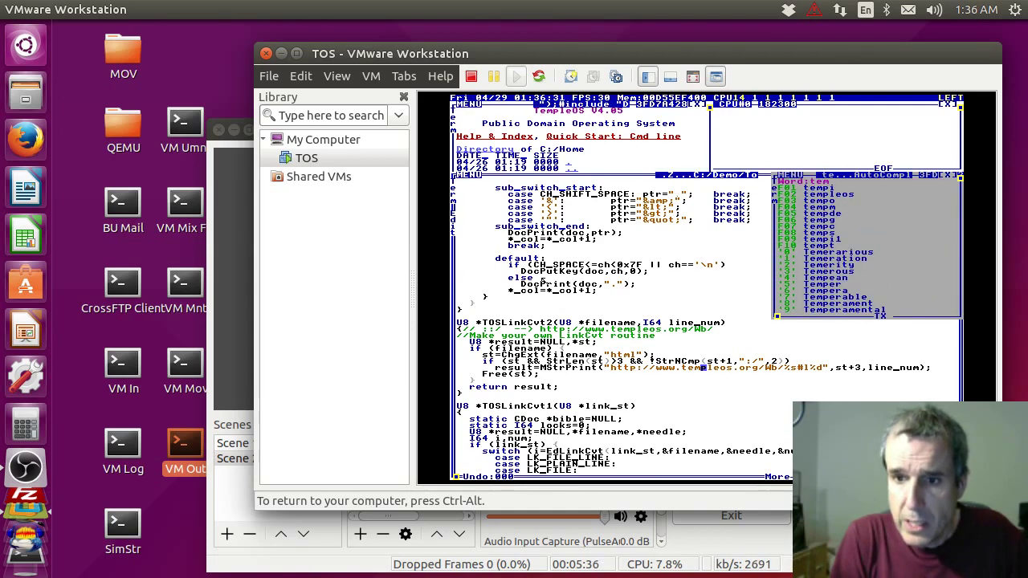
Close ToHtml.CPP.Z and the demo directory terminal, release input from the virtual machine, and launch Firefox on the Linux host
{"action": "key", "text": "shift+Escape"}
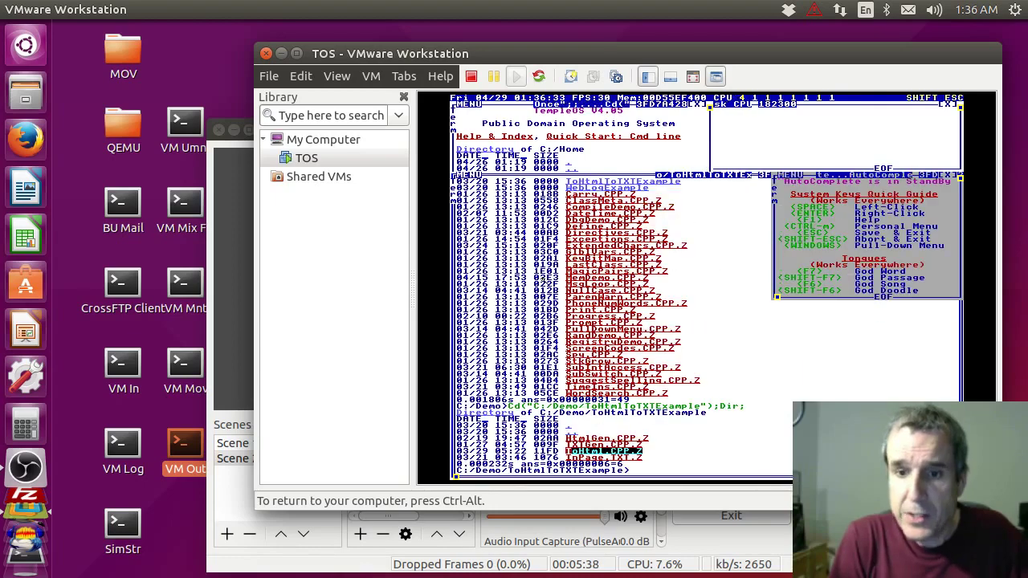
{"action": "key", "text": "shift+Escape"}
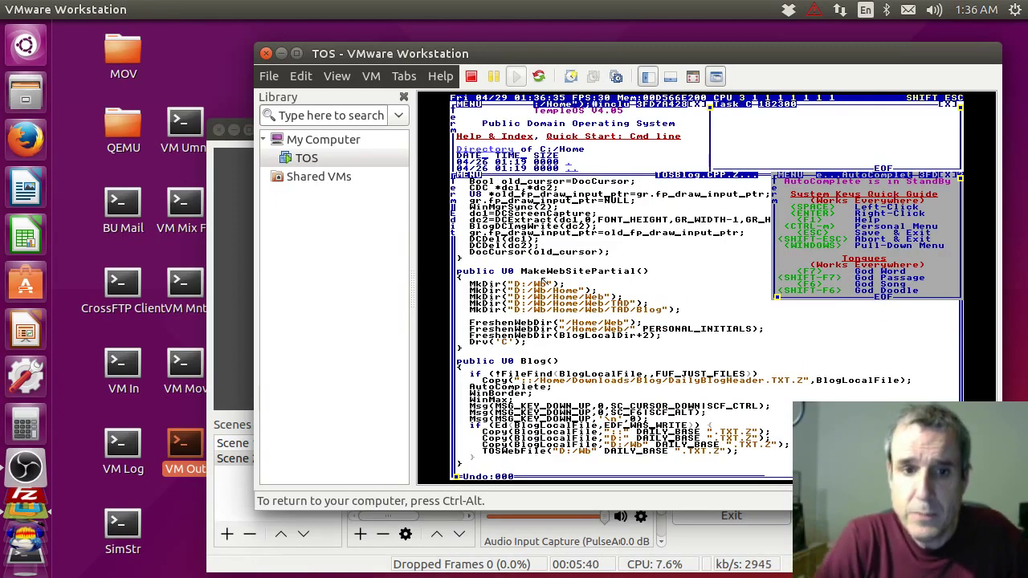
{"action": "key", "text": "ctrl+alt"}
{"action": "left_click", "coordinate": [24, 140]}
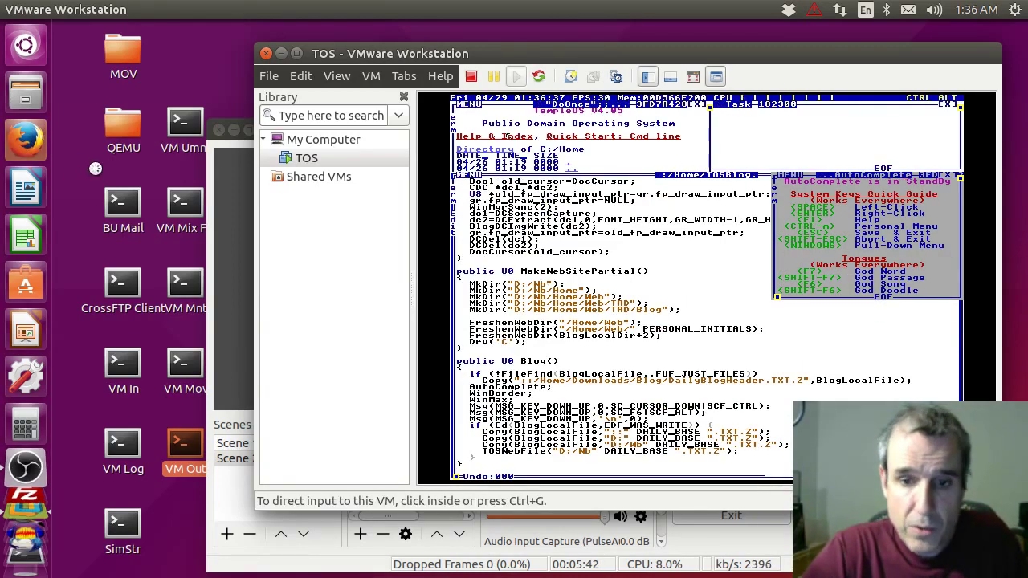